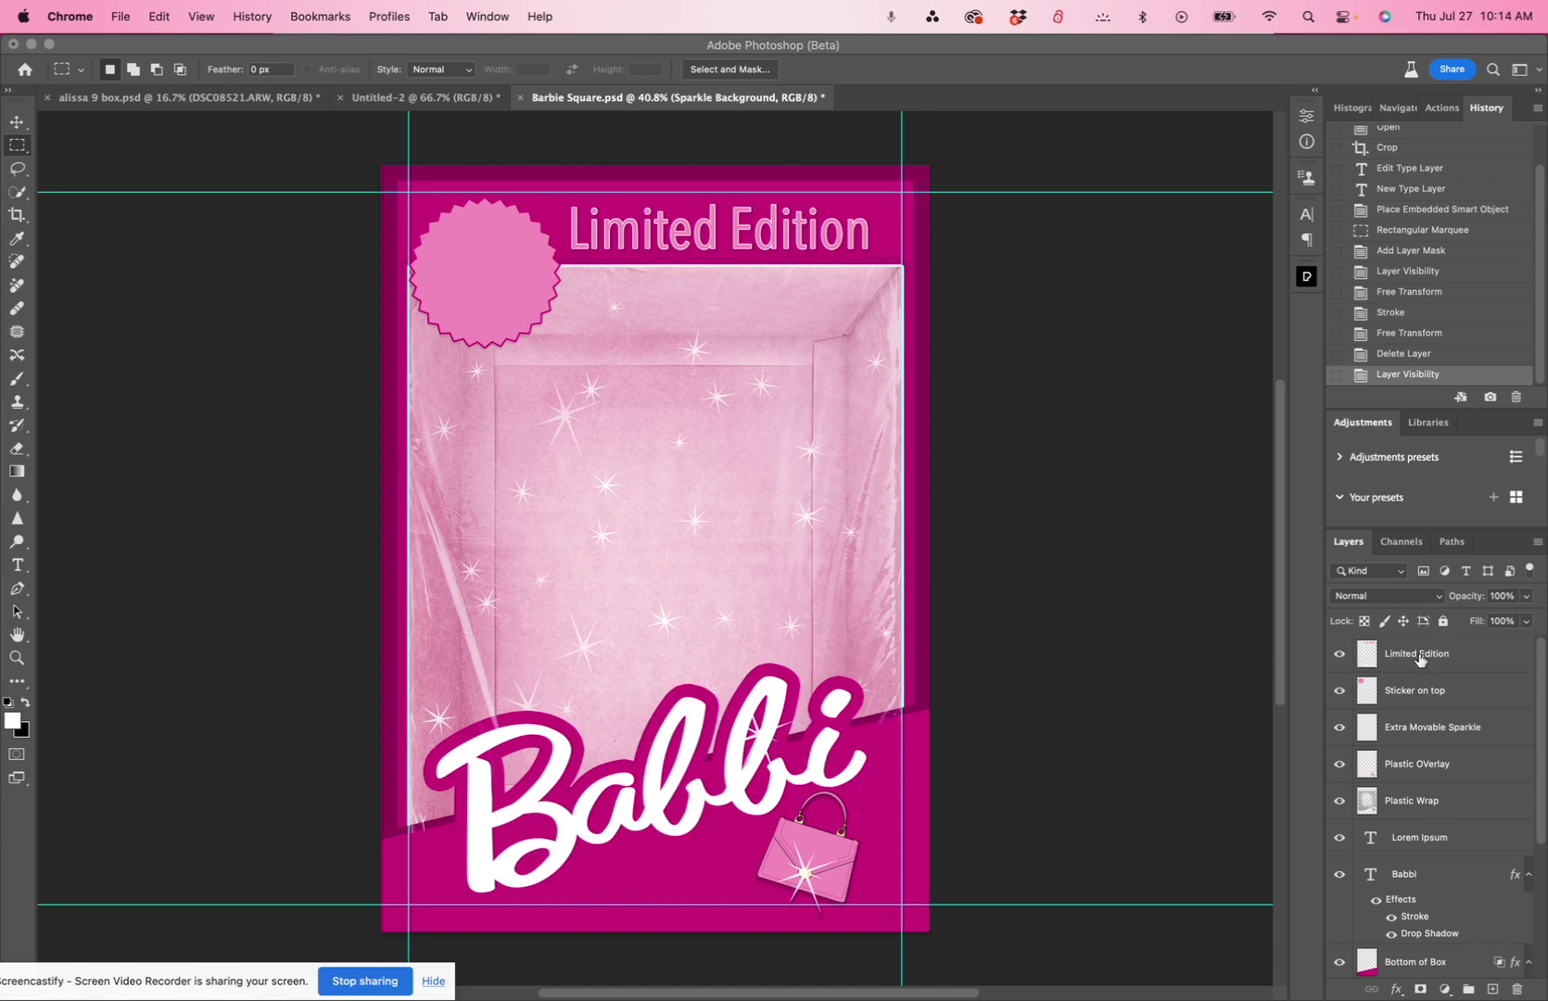
# - Toggle the Limited Edition layer's visibility off and back on to check what it contains
pyautogui.click(1340, 656)
pyautogui.click(1339, 656)
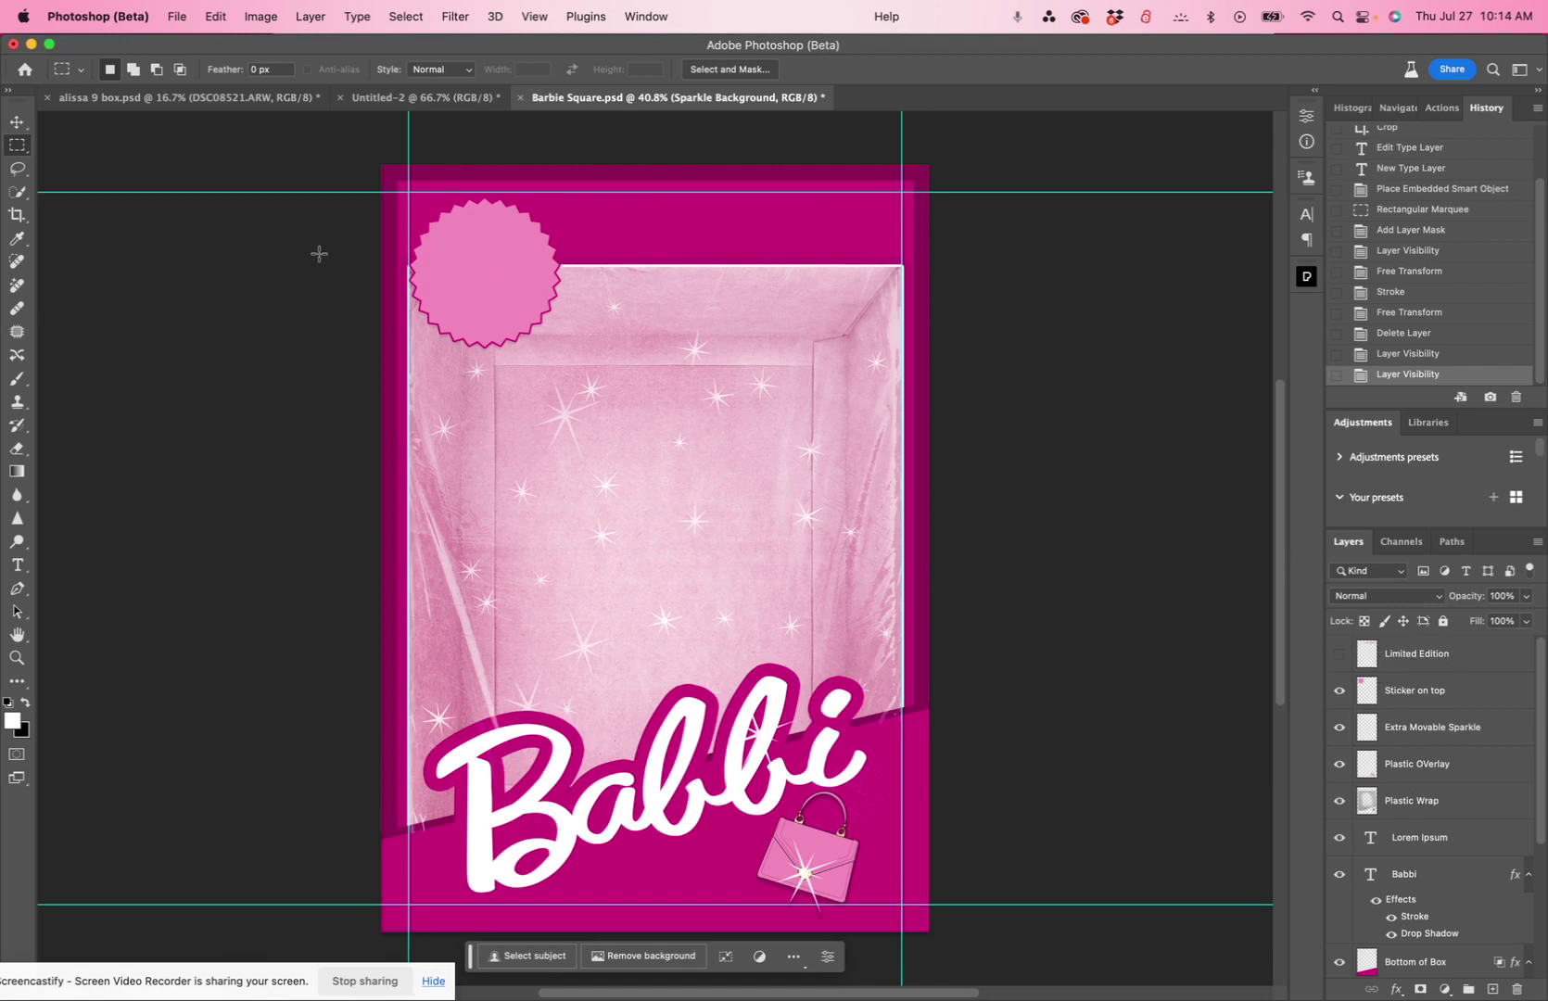
pyautogui.click(1341, 656)
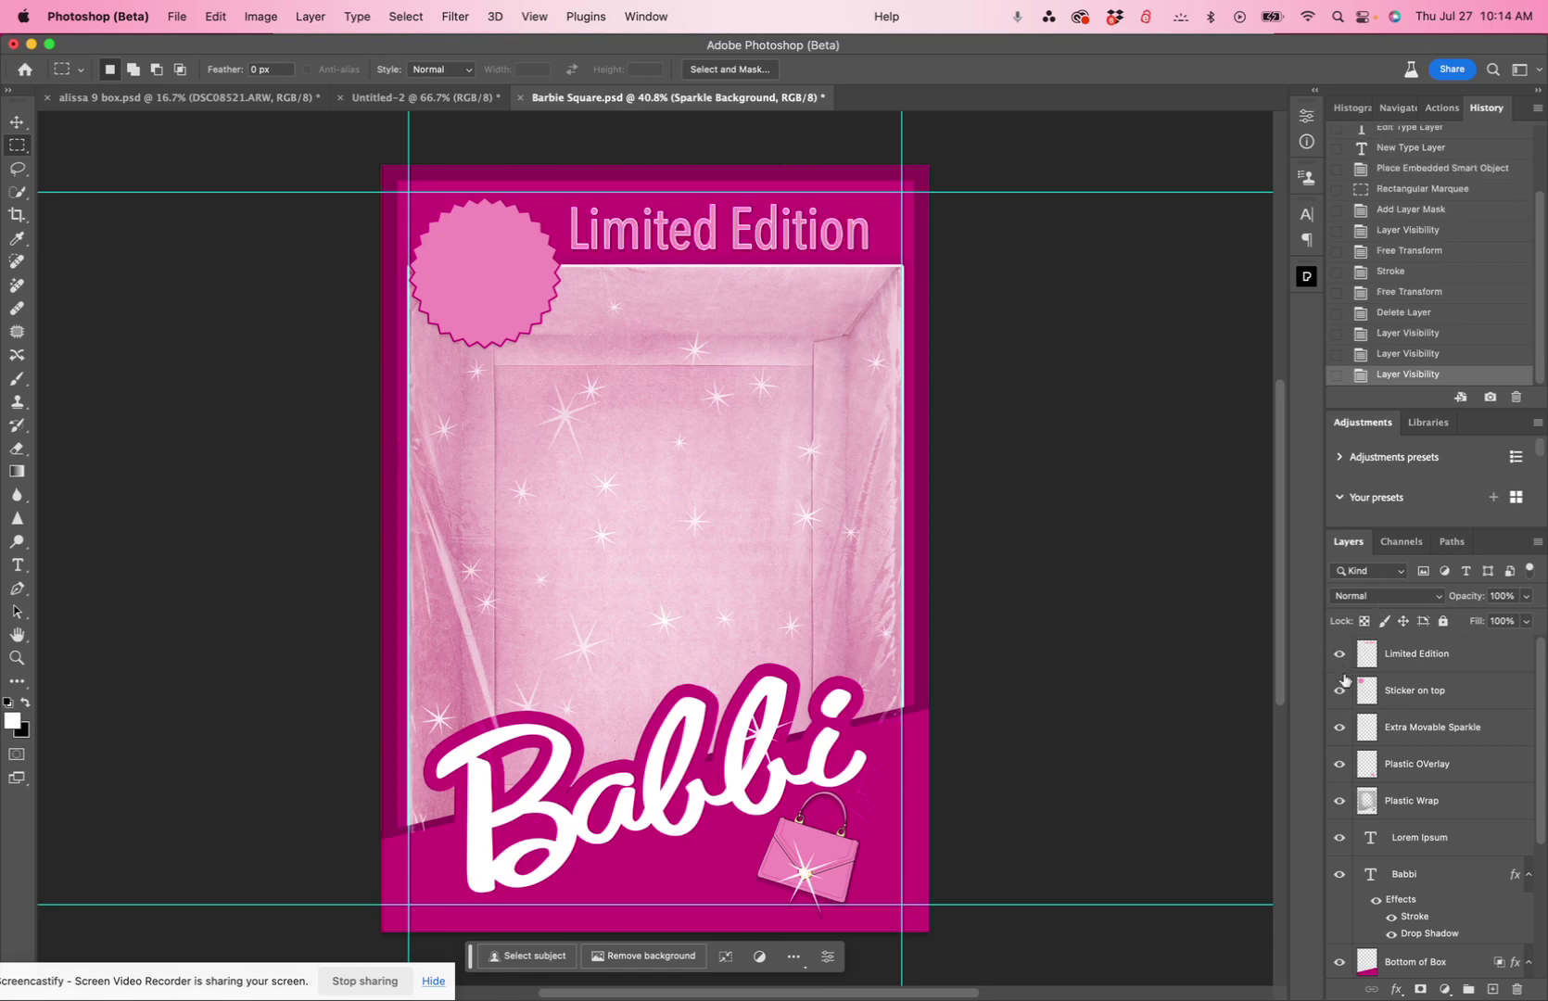
pyautogui.click(17, 122)
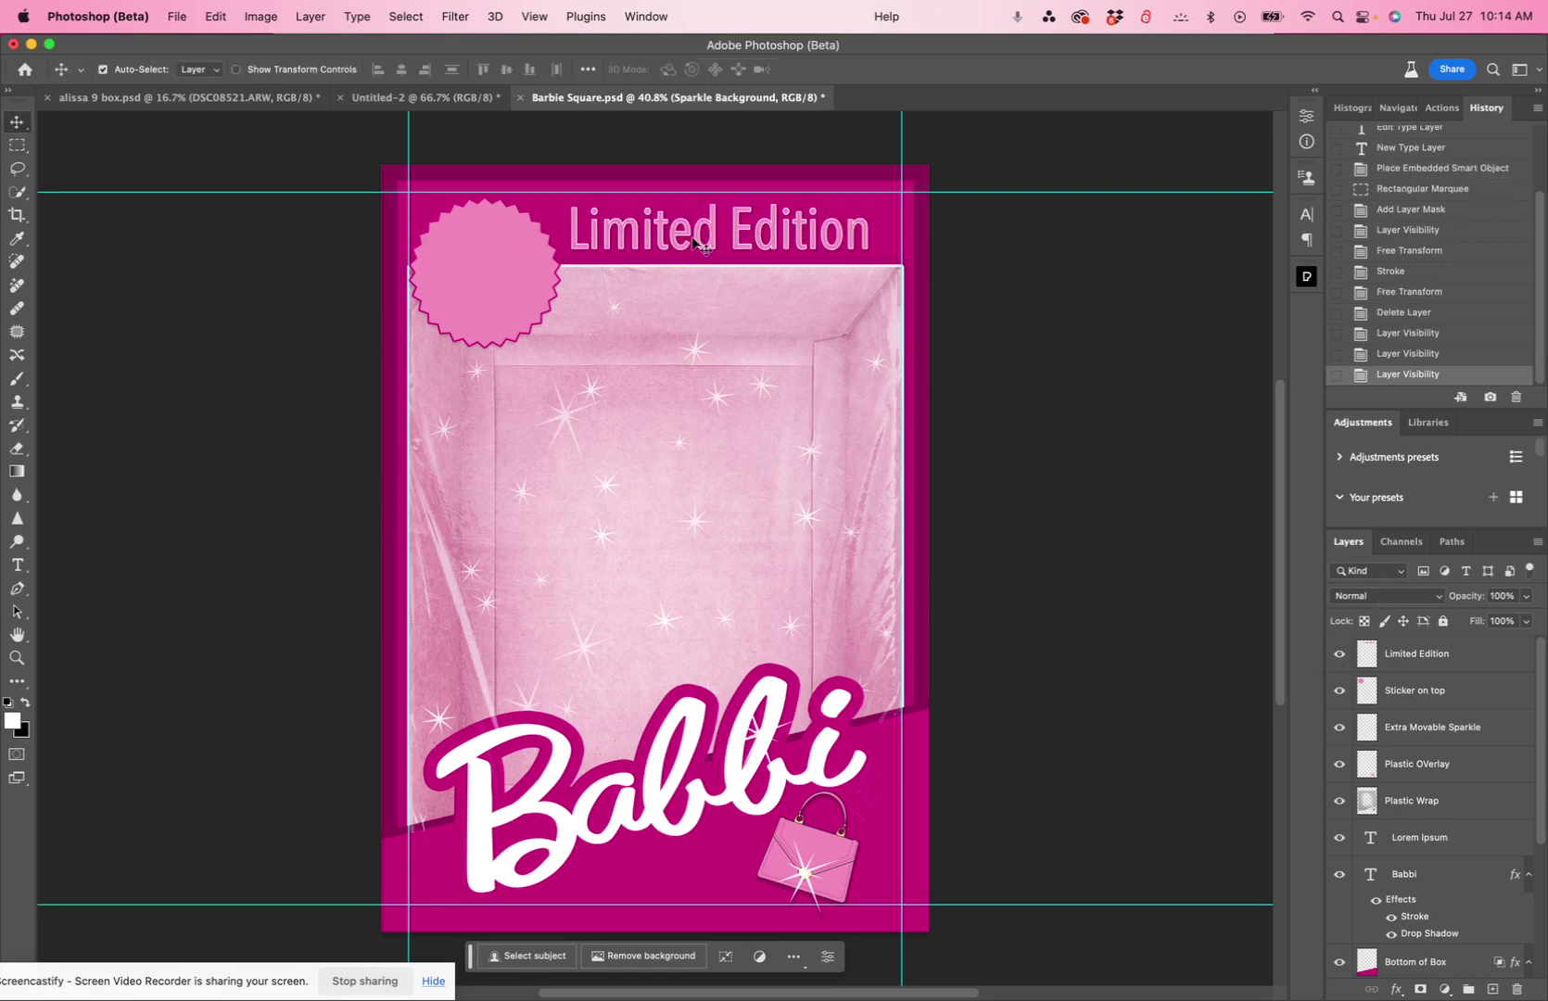
pyautogui.moveTo(693, 243); pyautogui.dragTo(682, 244)
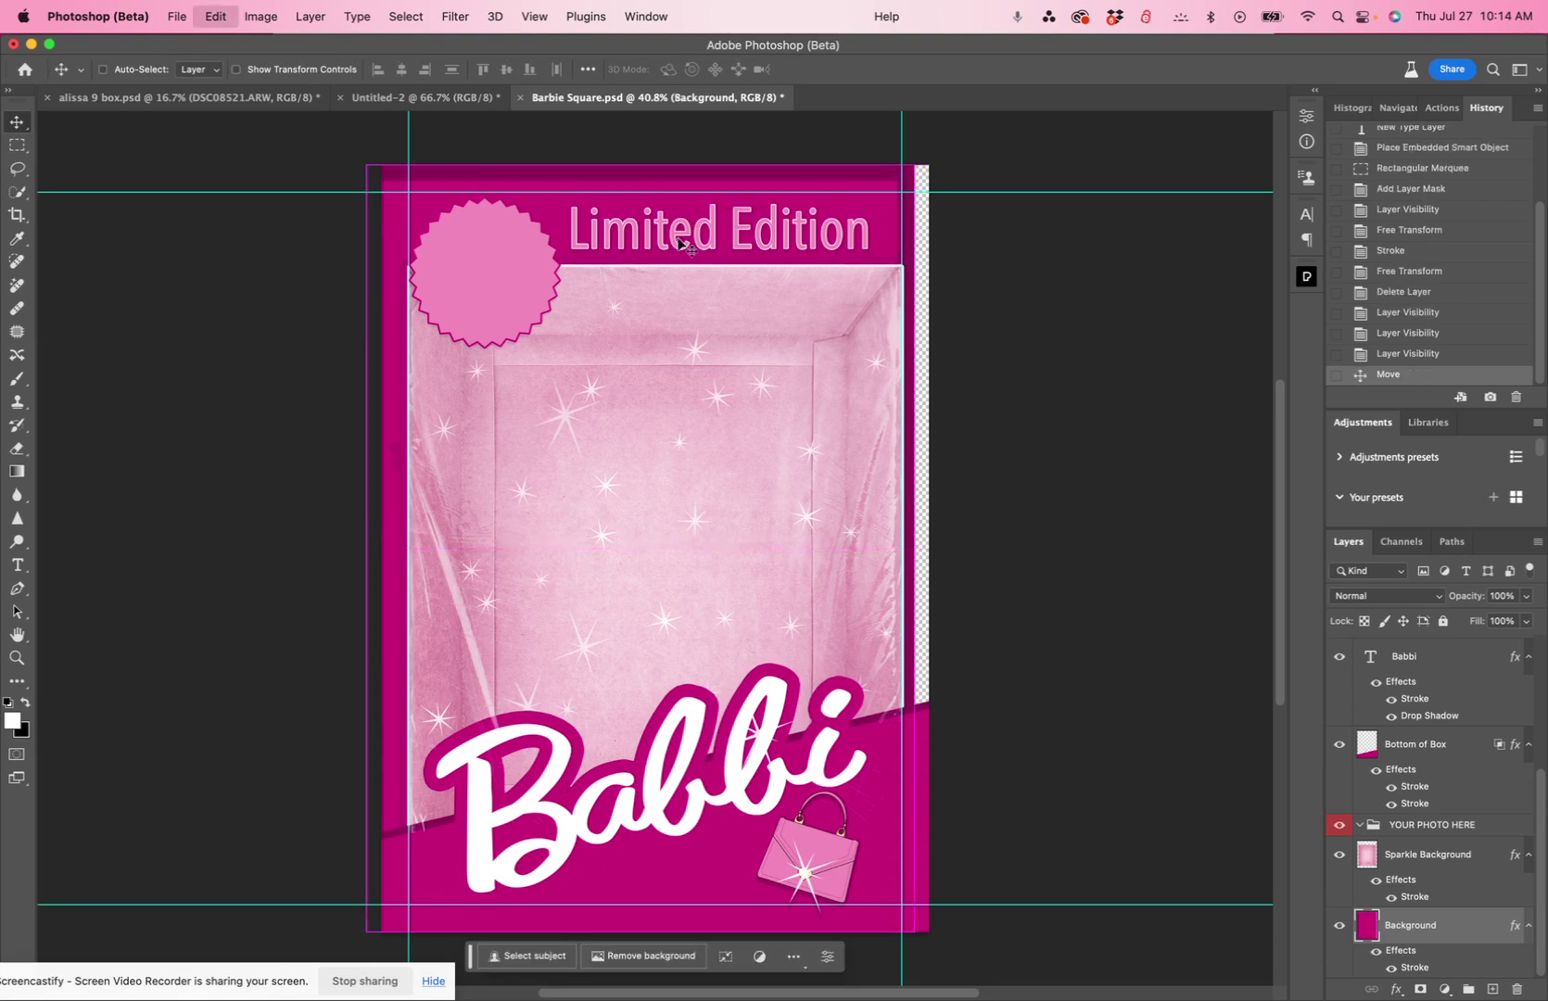
pyautogui.press('super+z')
pyautogui.scroll(5, 1398, 657)
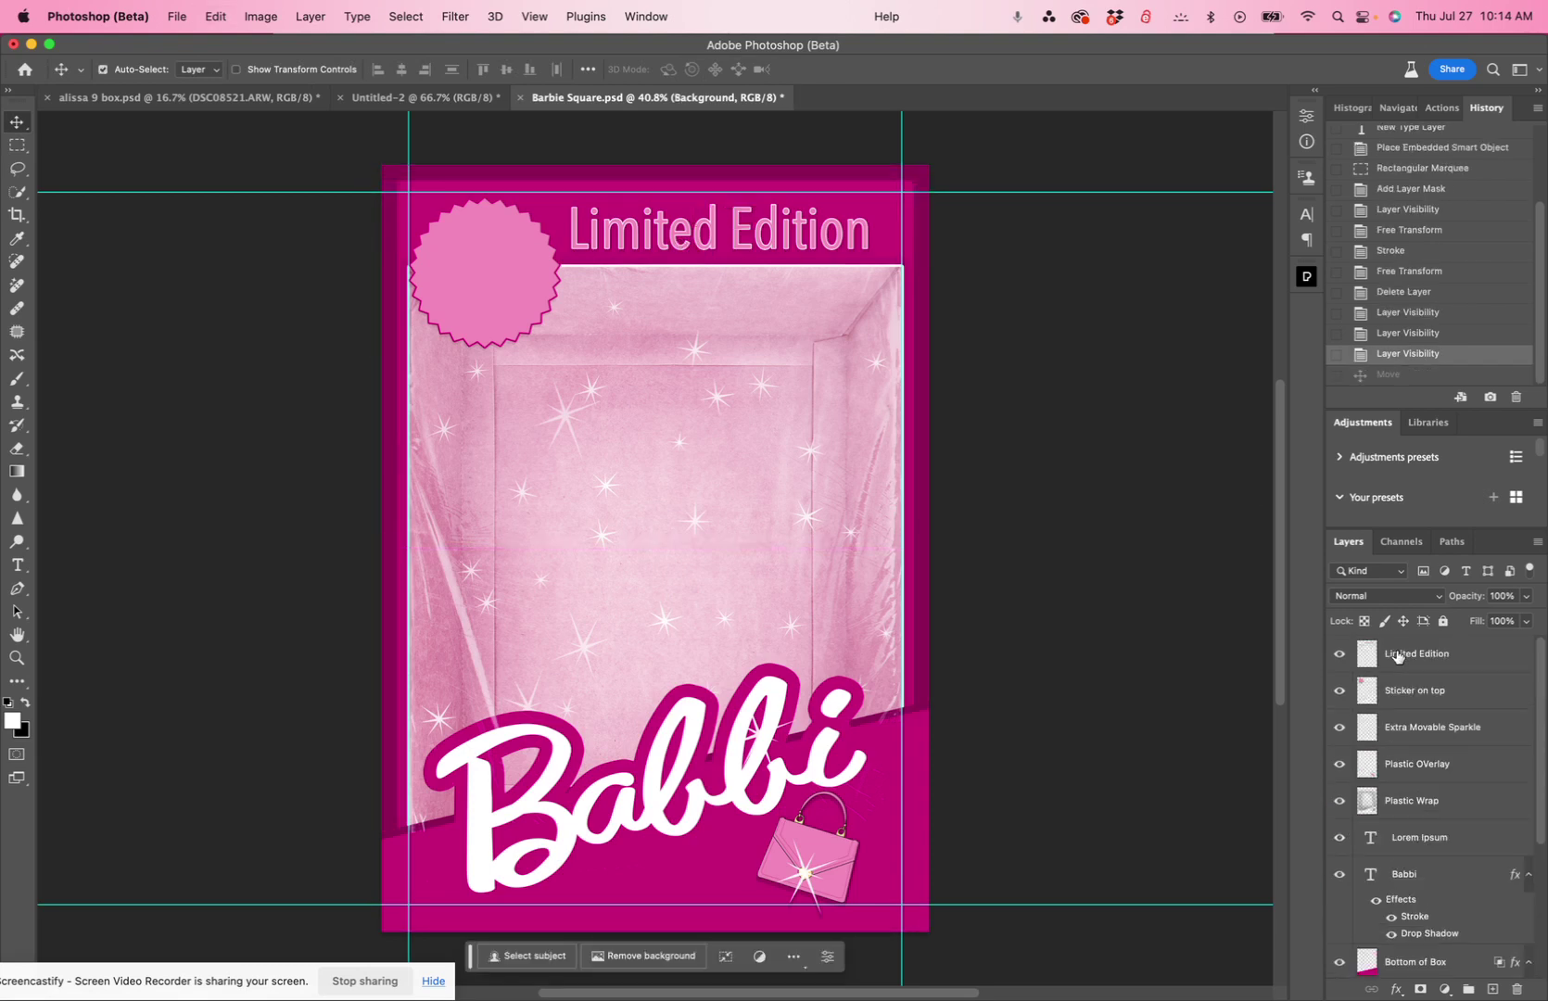
# - Try to nudge the Limited Edition text slightly upward with Free Transform, and cancel the transform
pyautogui.click(1398, 657)
pyautogui.press('super+t')
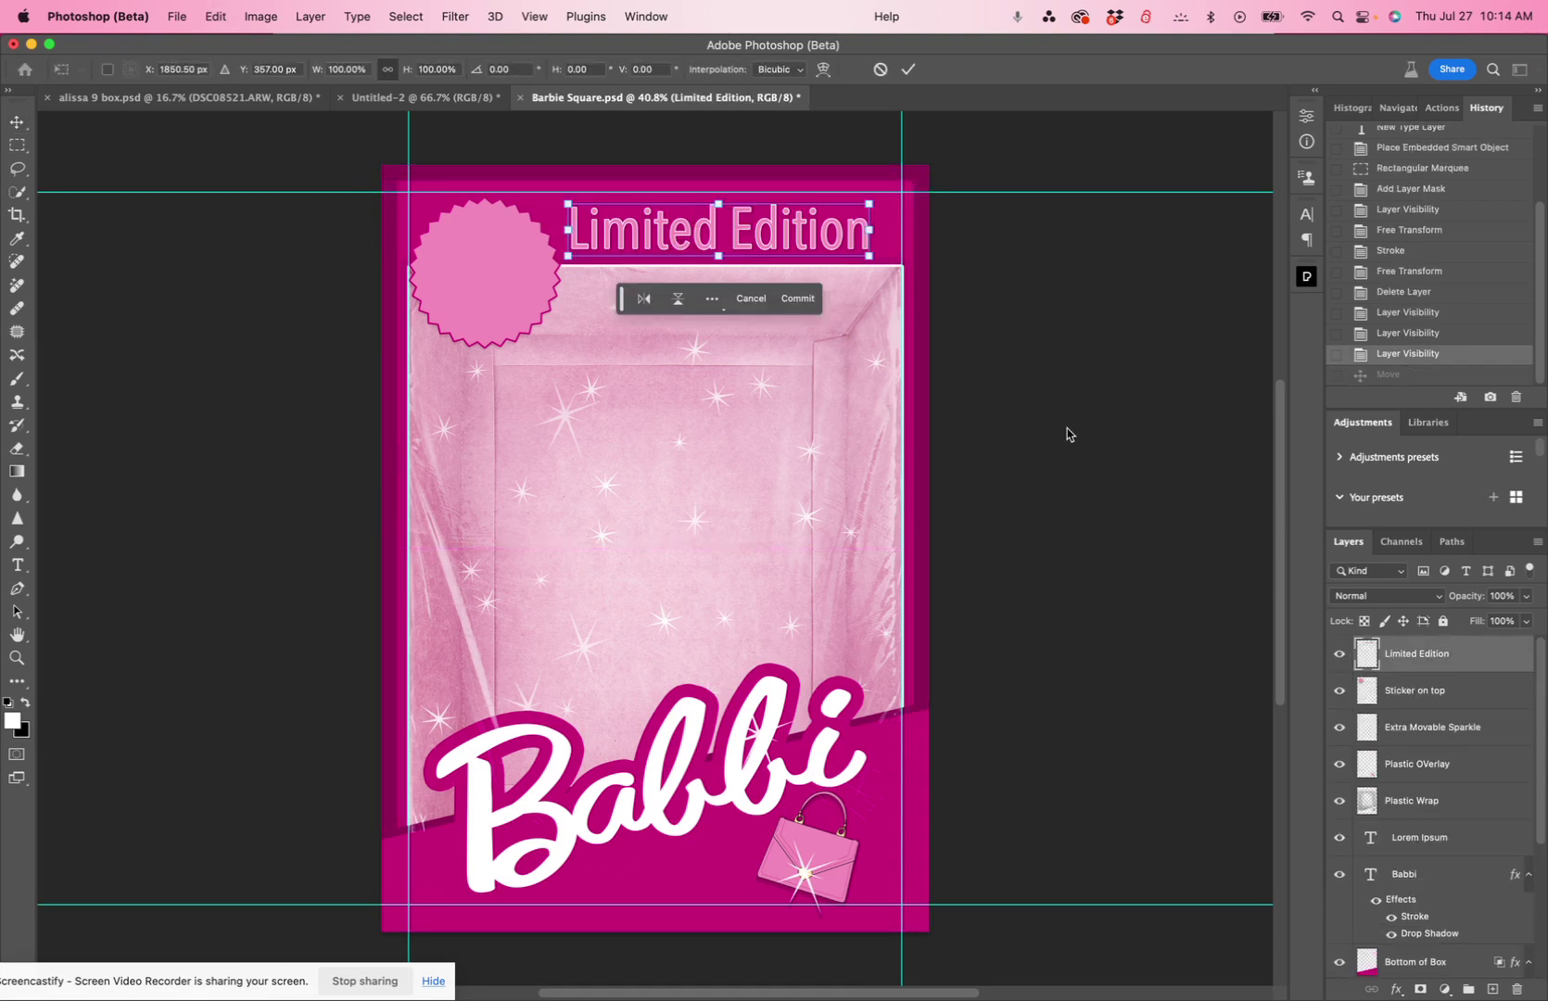
pyautogui.moveTo(740, 235); pyautogui.dragTo(739, 222)
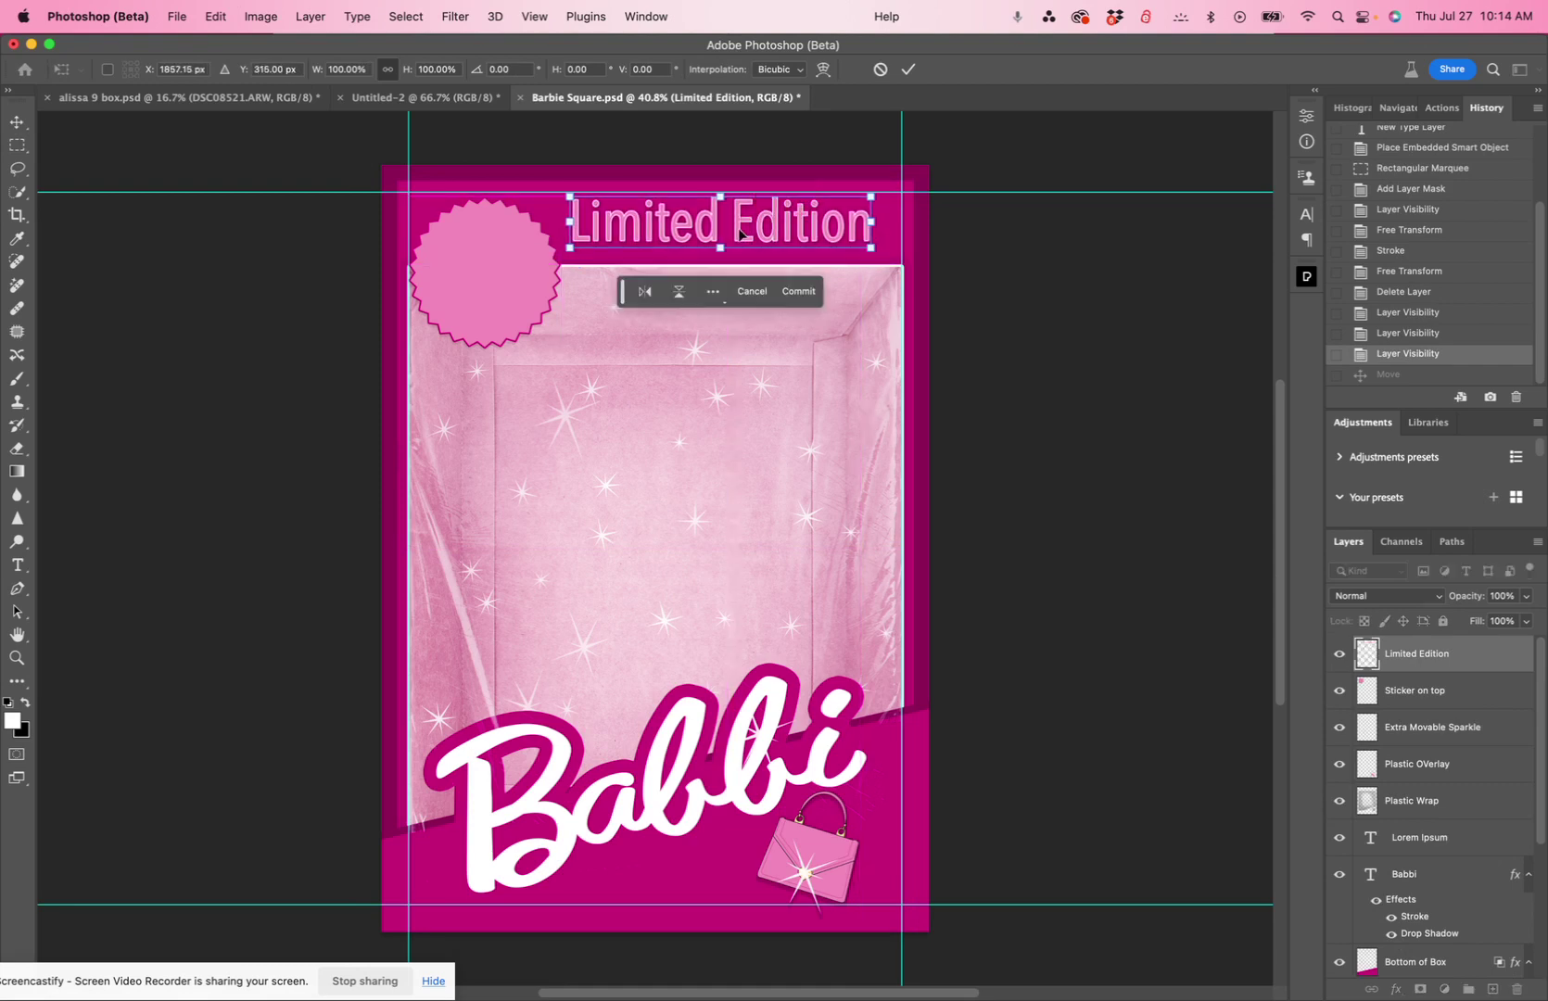
pyautogui.click(882, 70)
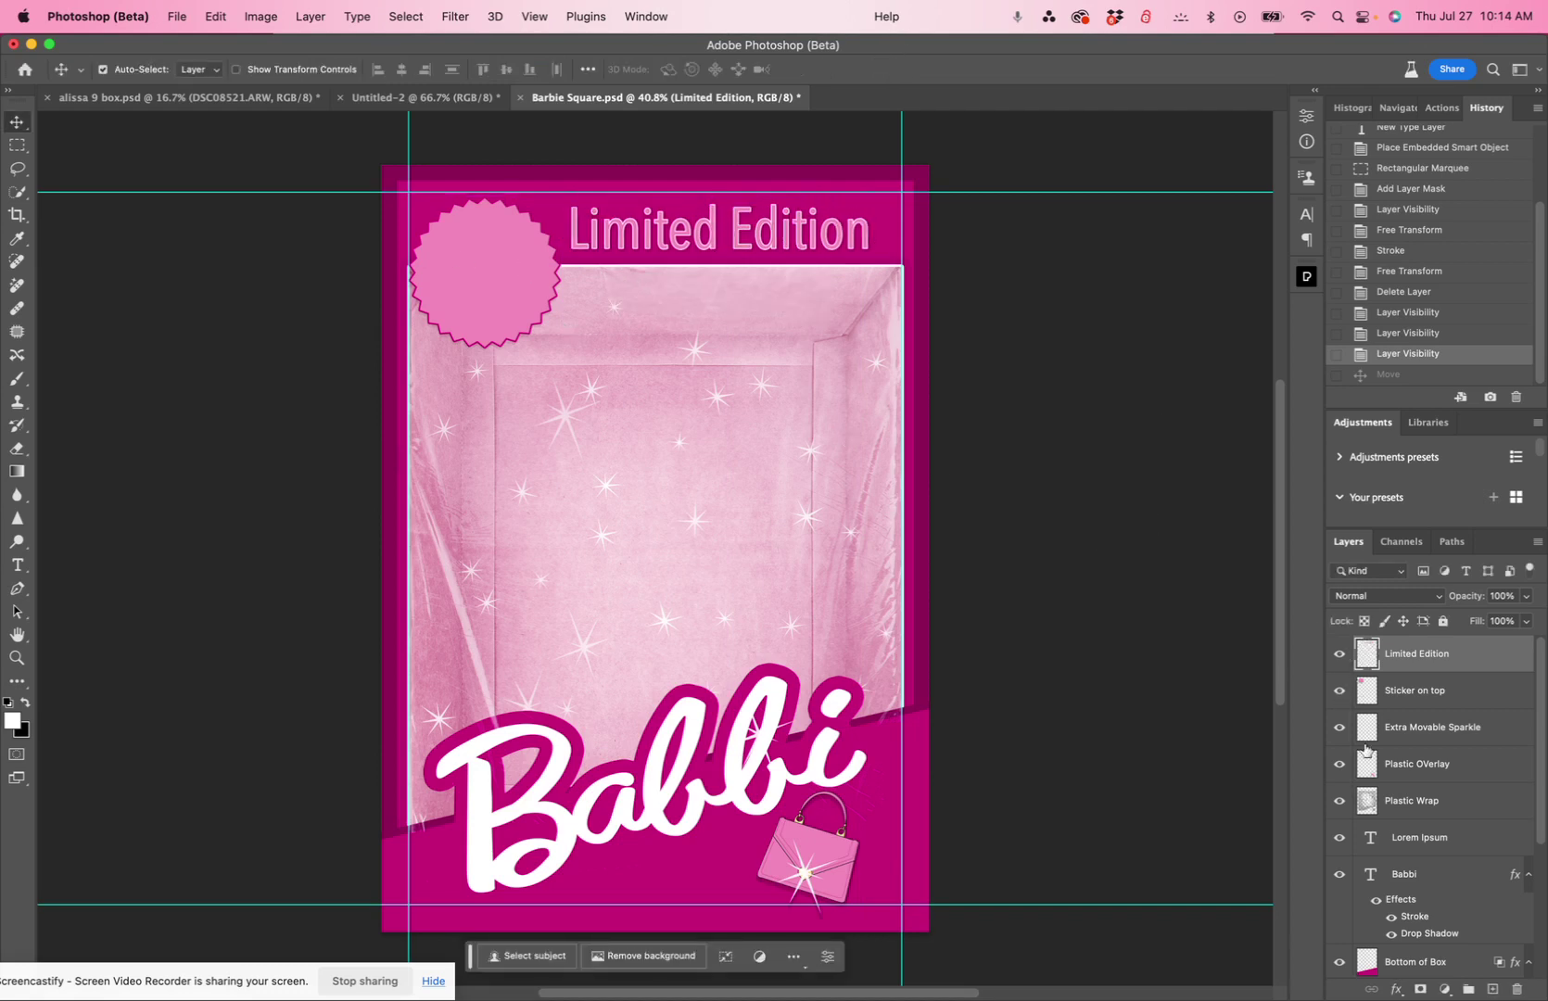
# - Hide and reshow the Sticker on top and Extra Movable Sparkle layers one after the other to inspect them
pyautogui.click(1339, 692)
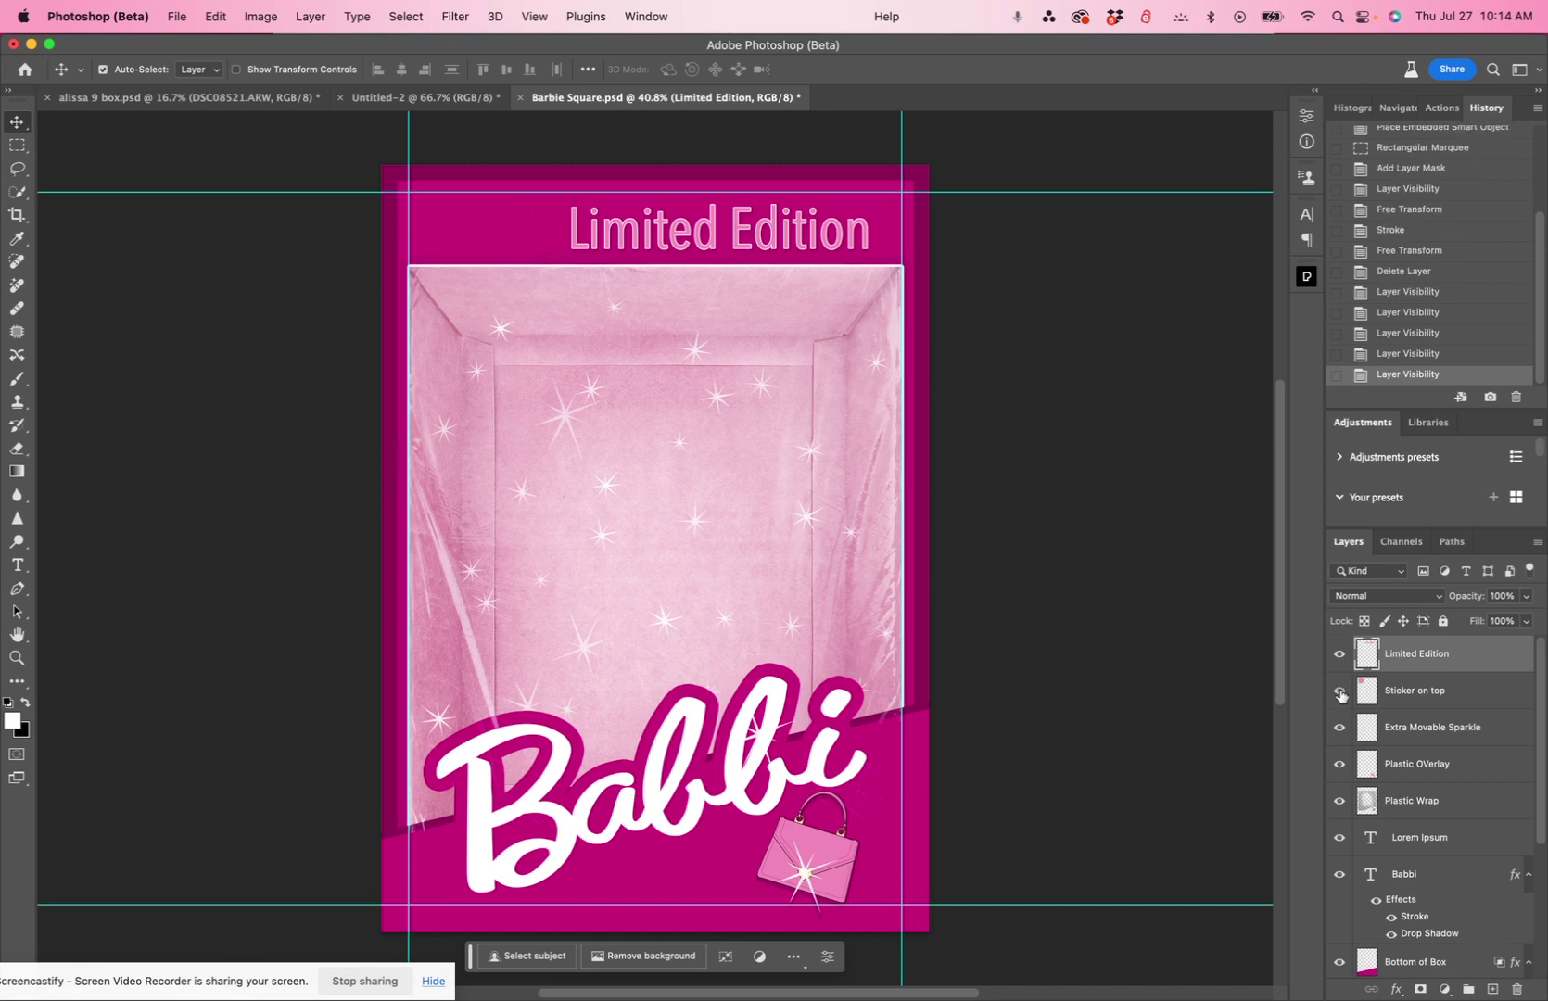
pyautogui.click(1340, 693)
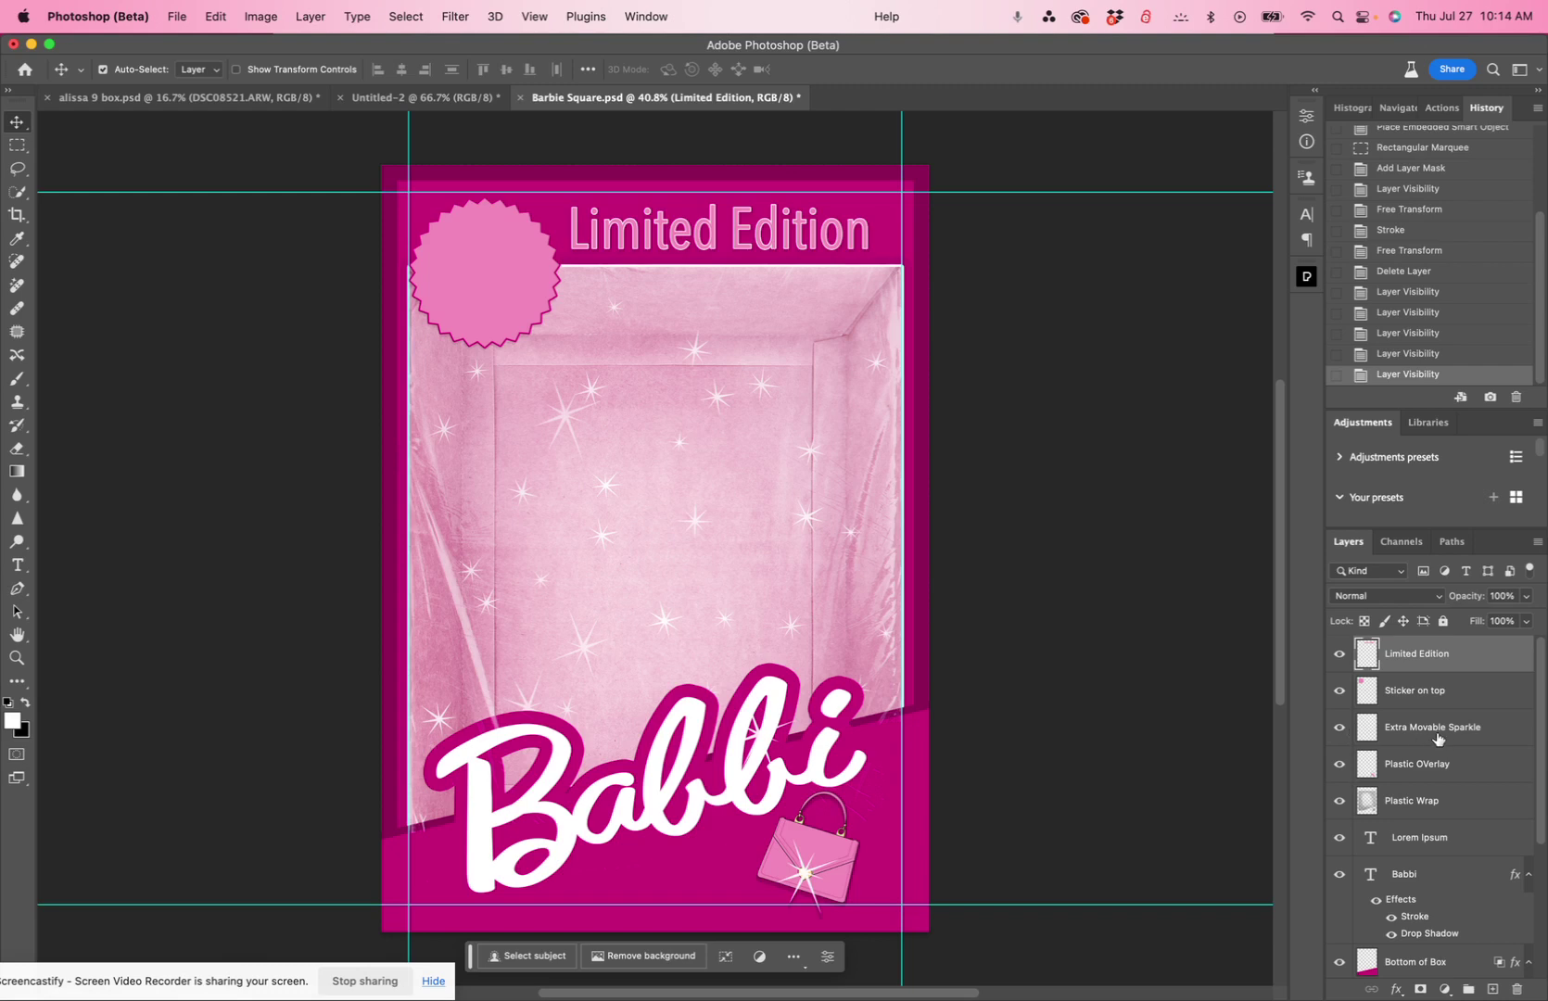
pyautogui.click(1341, 729)
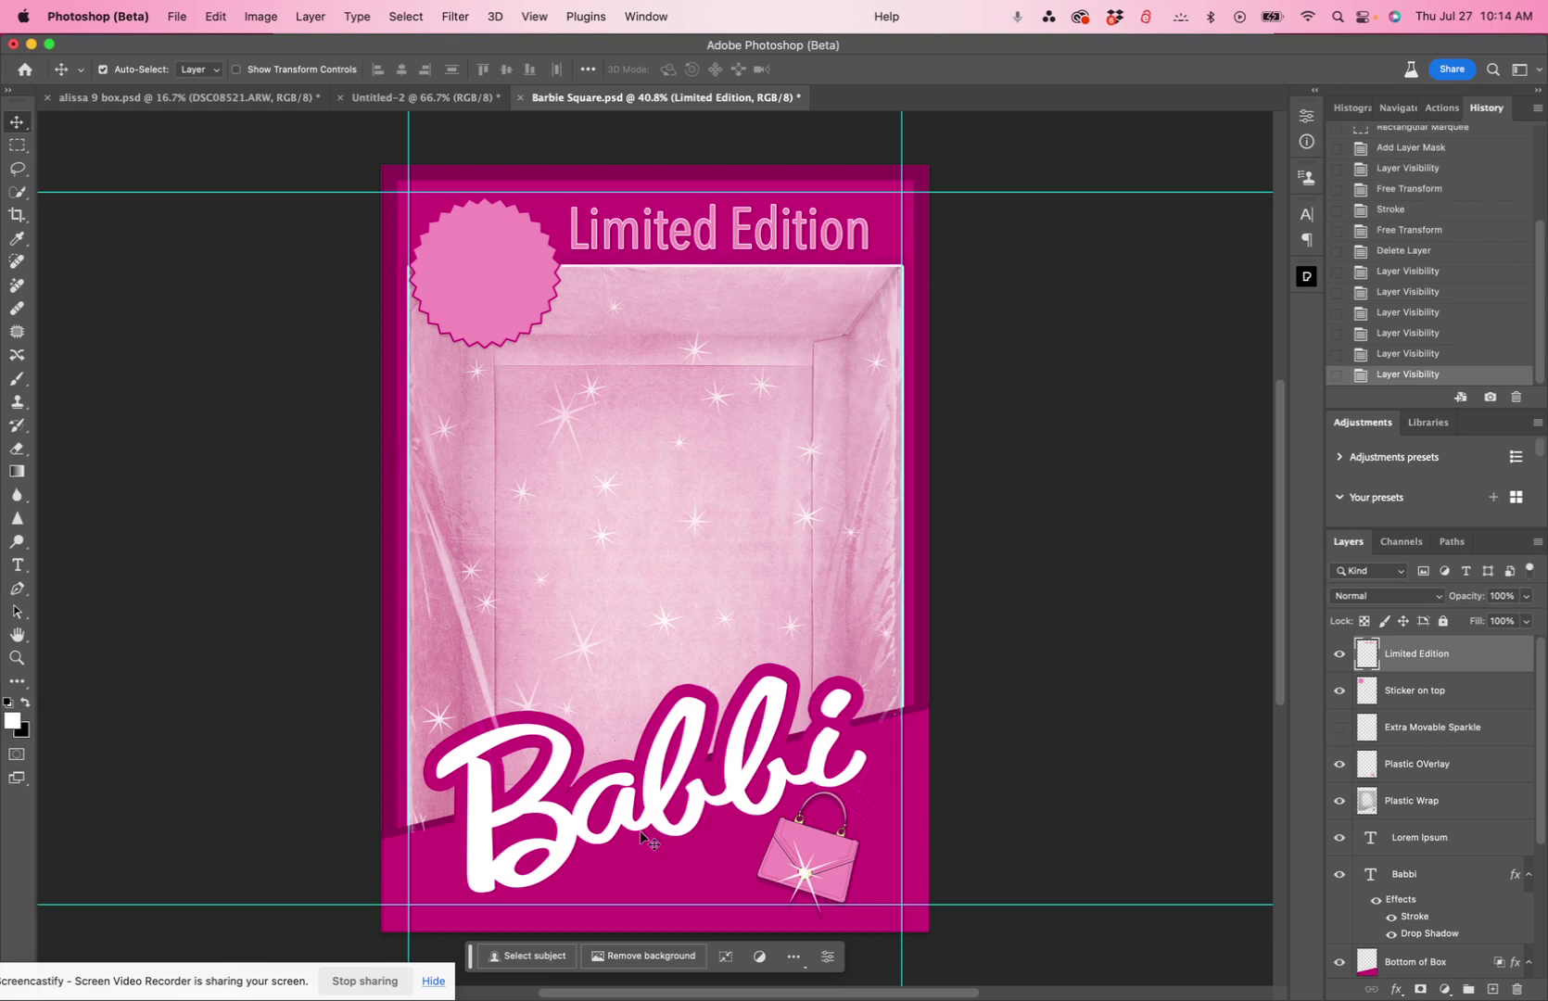
pyautogui.click(1340, 729)
# - Move the Extra Movable Sparkle with Free Transform onto the letter "a" of the title, at about X 1280 px, Y 3358 px
pyautogui.click(1367, 733)
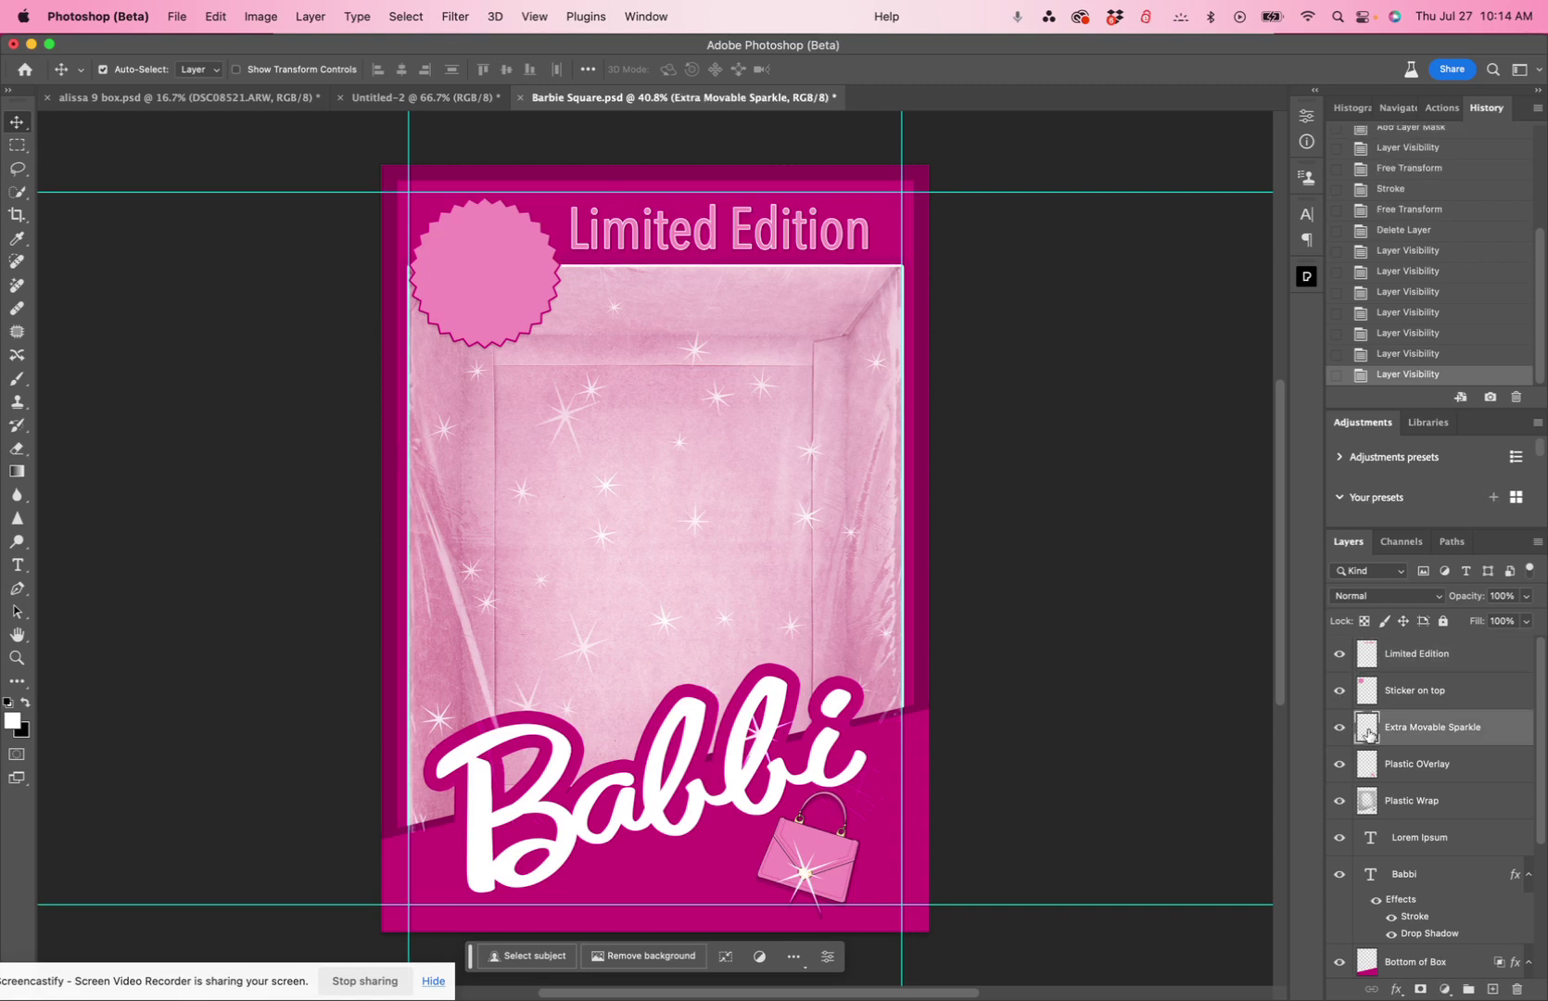
pyautogui.press('super+t')
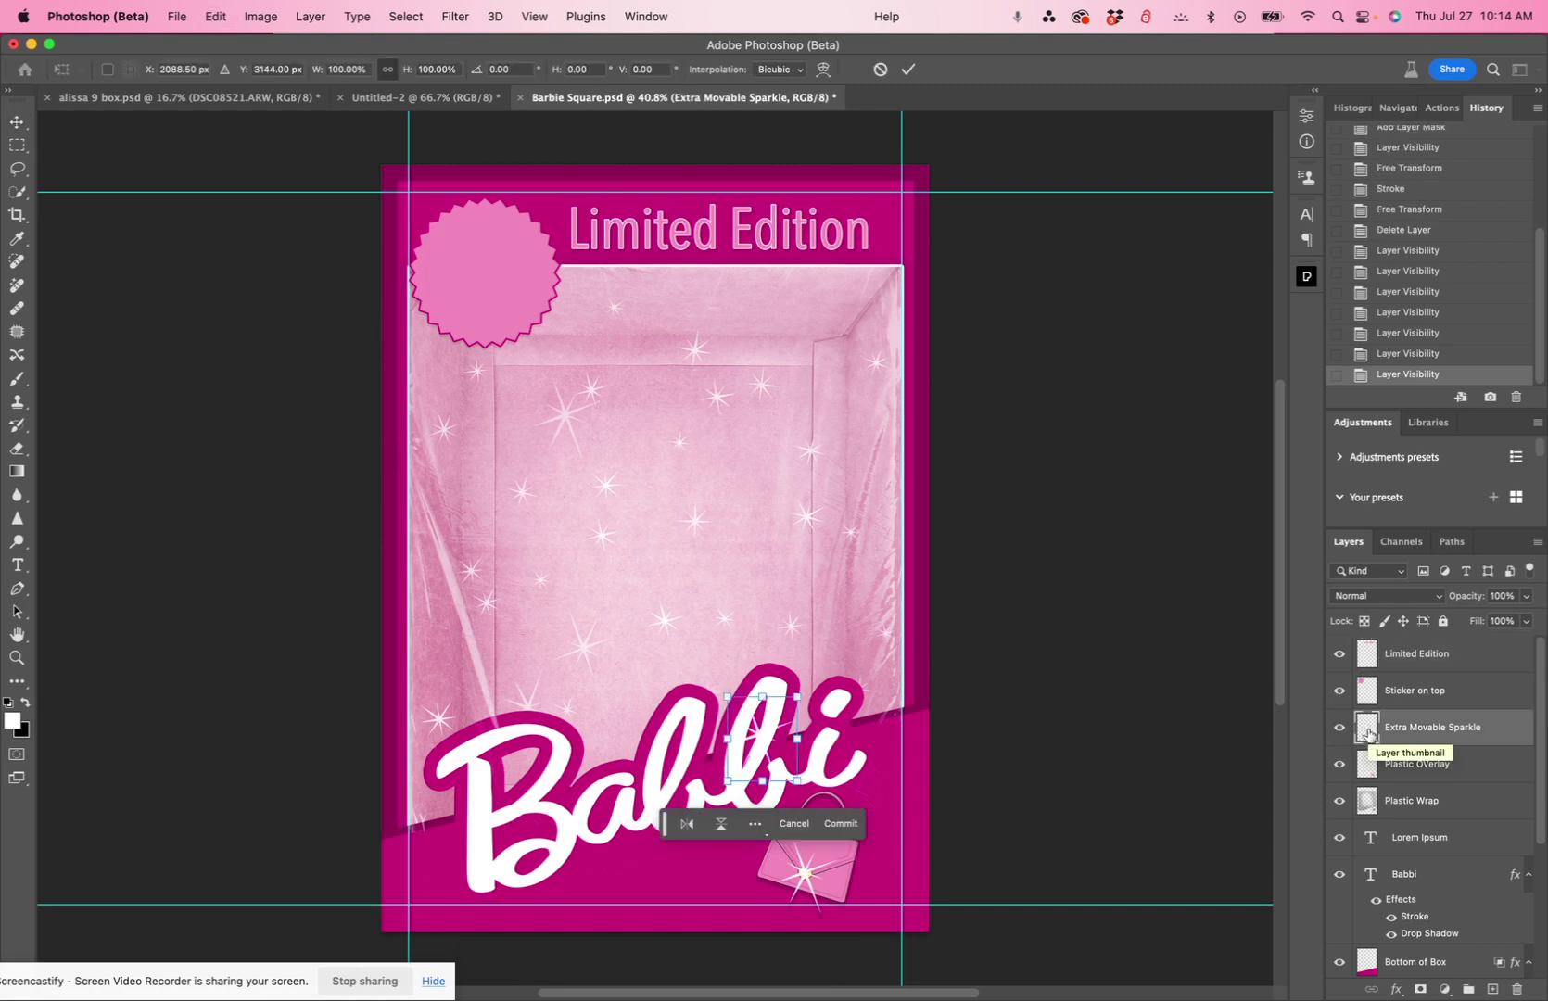
pyautogui.moveTo(788, 742); pyautogui.dragTo(627, 762)
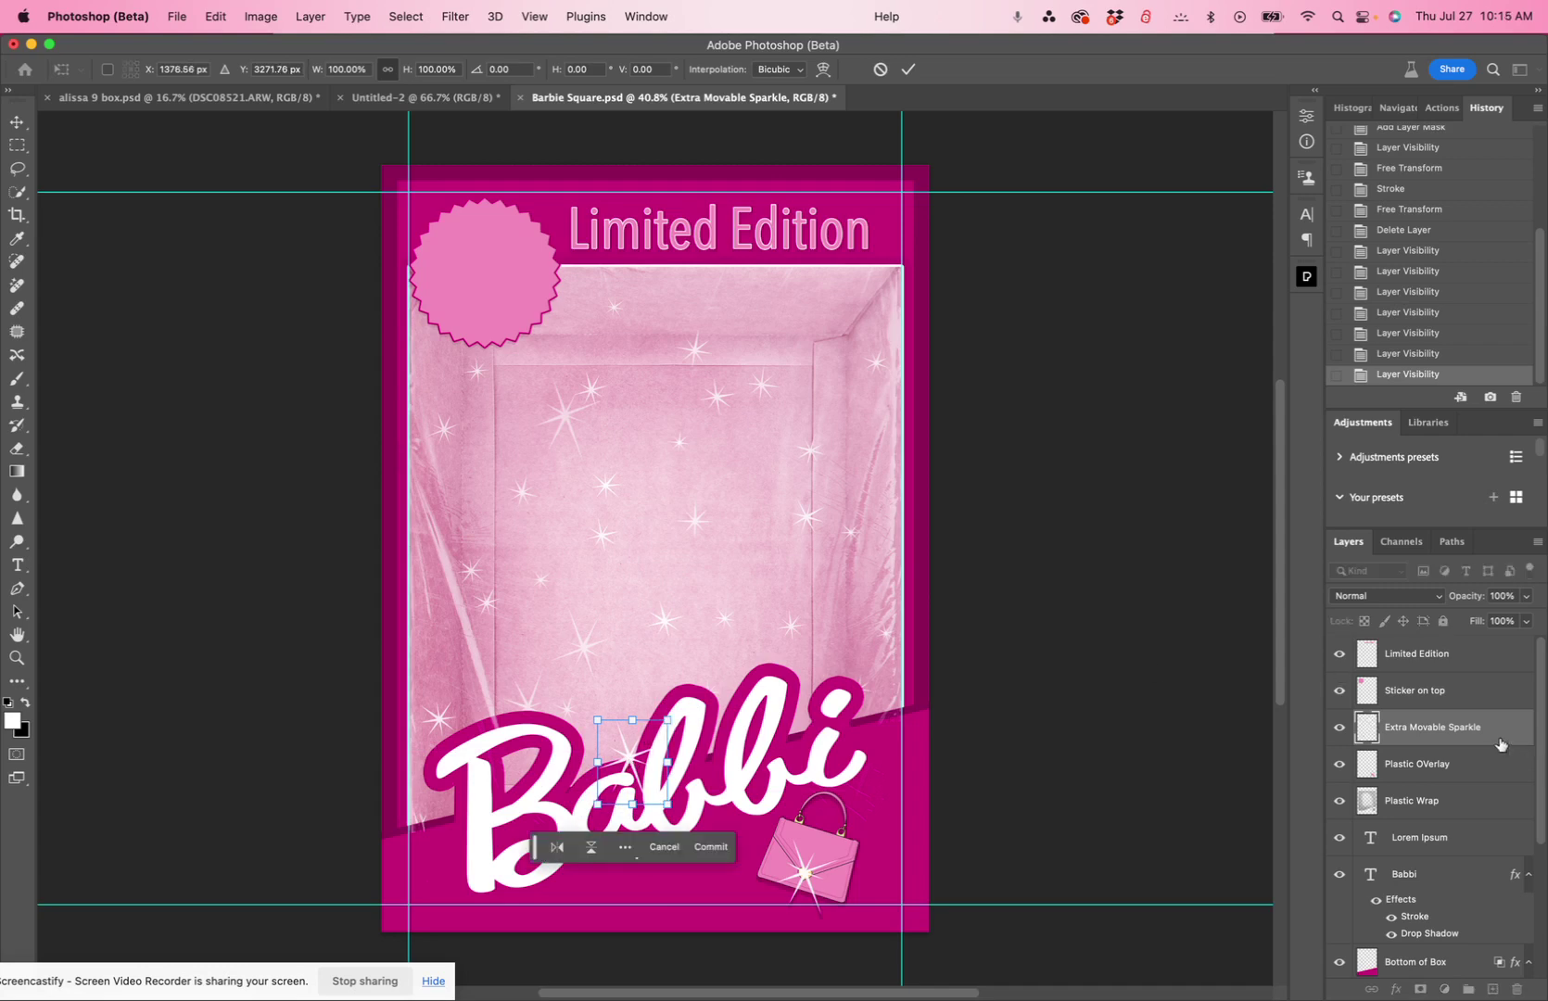
pyautogui.moveTo(640, 762)
pyautogui.mouseDown()
pyautogui.moveTo(919, 814)
pyautogui.moveTo(864, 816)
pyautogui.moveTo(678, 883)
pyautogui.moveTo(609, 795)
pyautogui.moveTo(620, 768)
pyautogui.mouseUp()
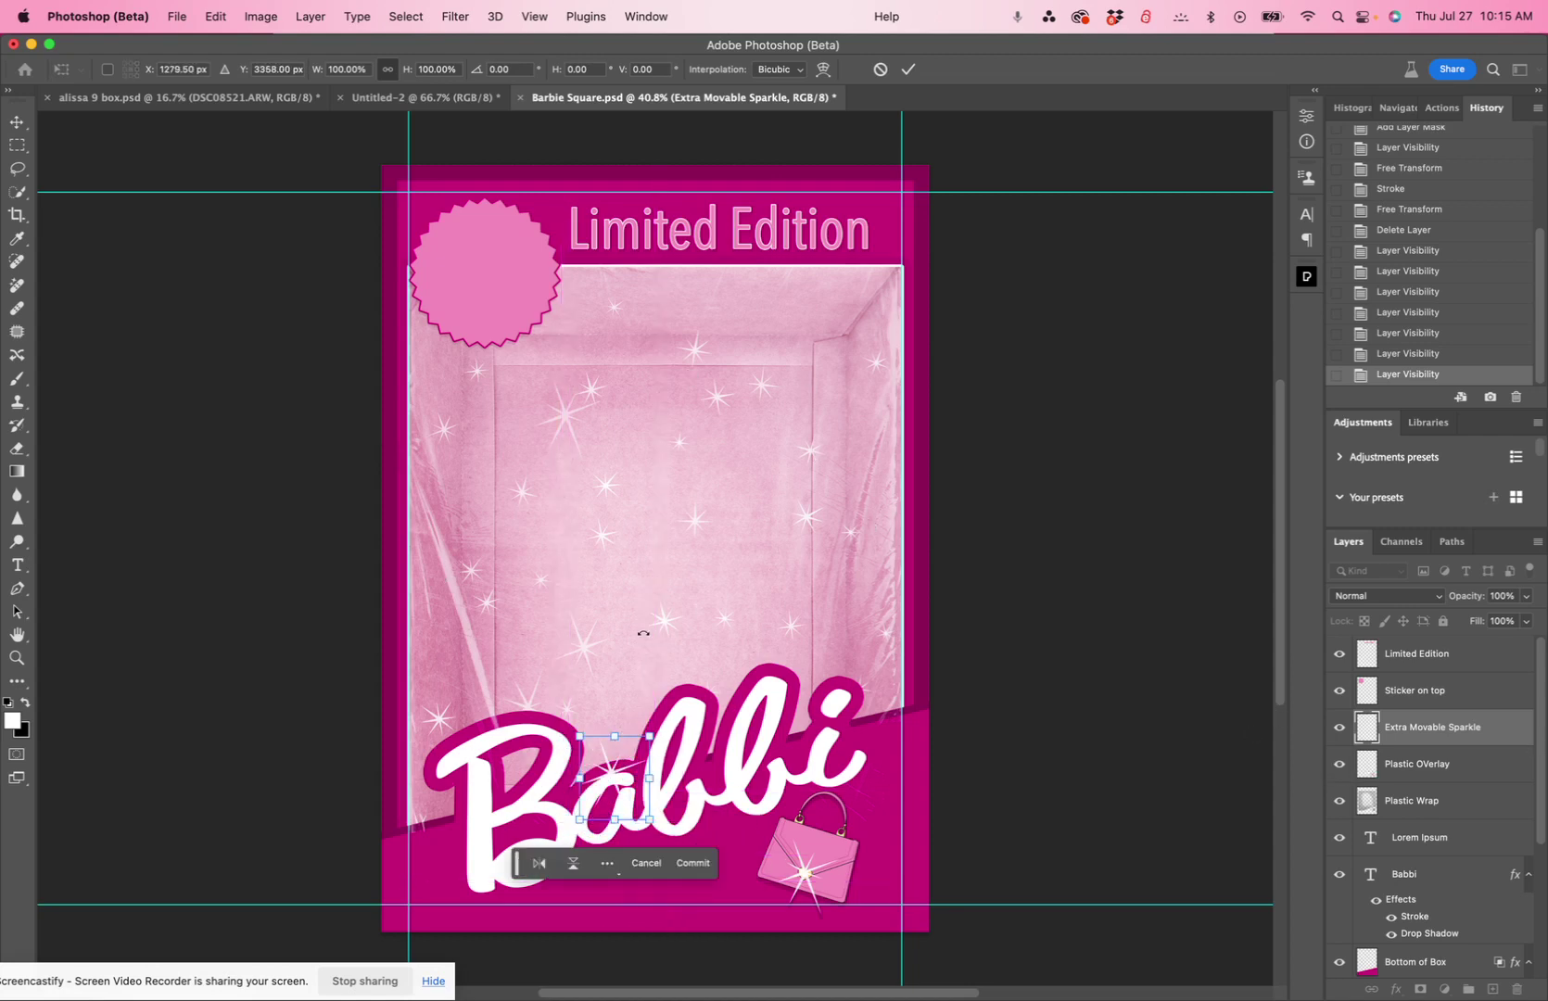
# - Hide and reshow the Plastic OVerlay layer to identify which element it holds
pyautogui.click(1338, 768)
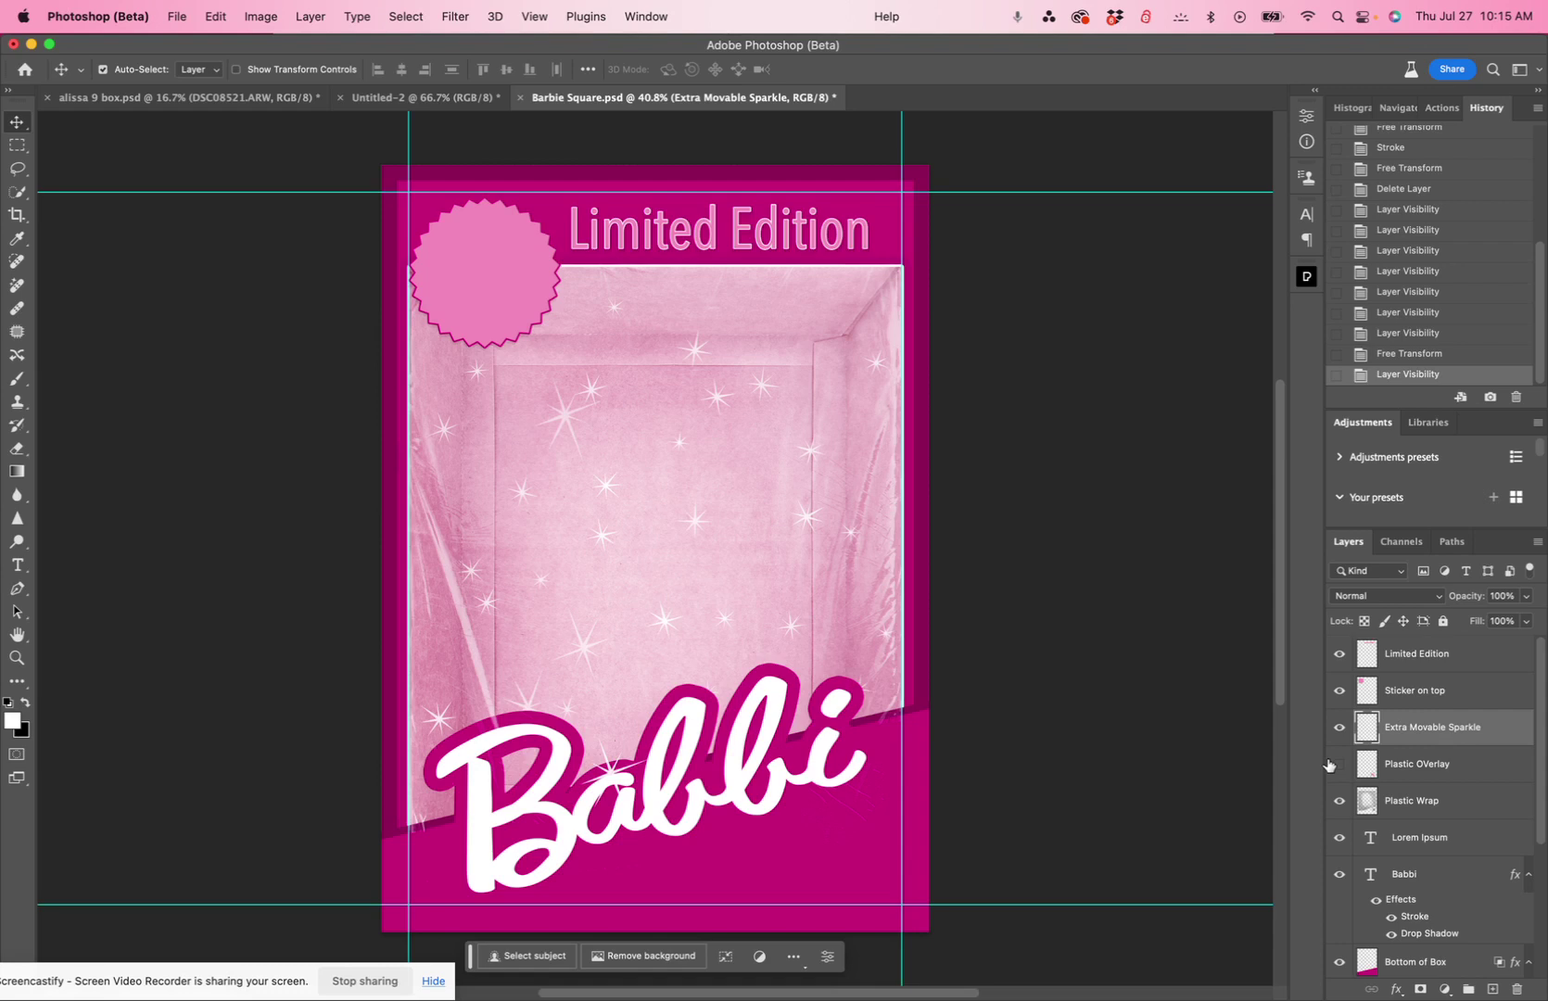
pyautogui.scroll(-5, 1331, 762)
pyautogui.scroll(3, 1344, 732)
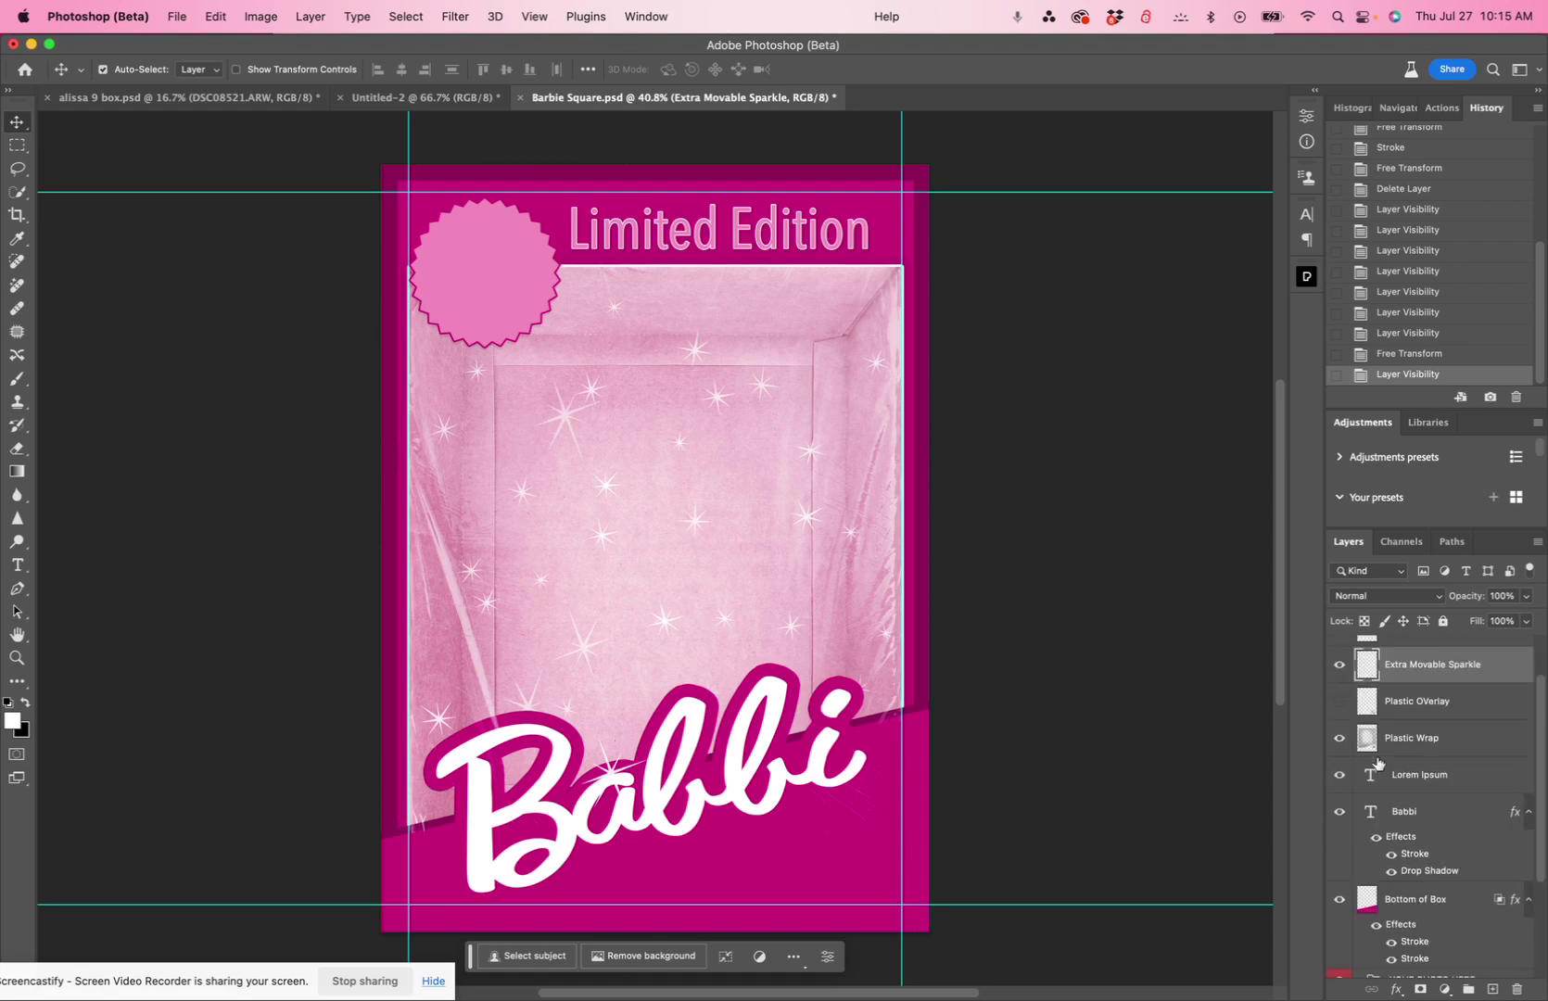
pyautogui.click(1339, 702)
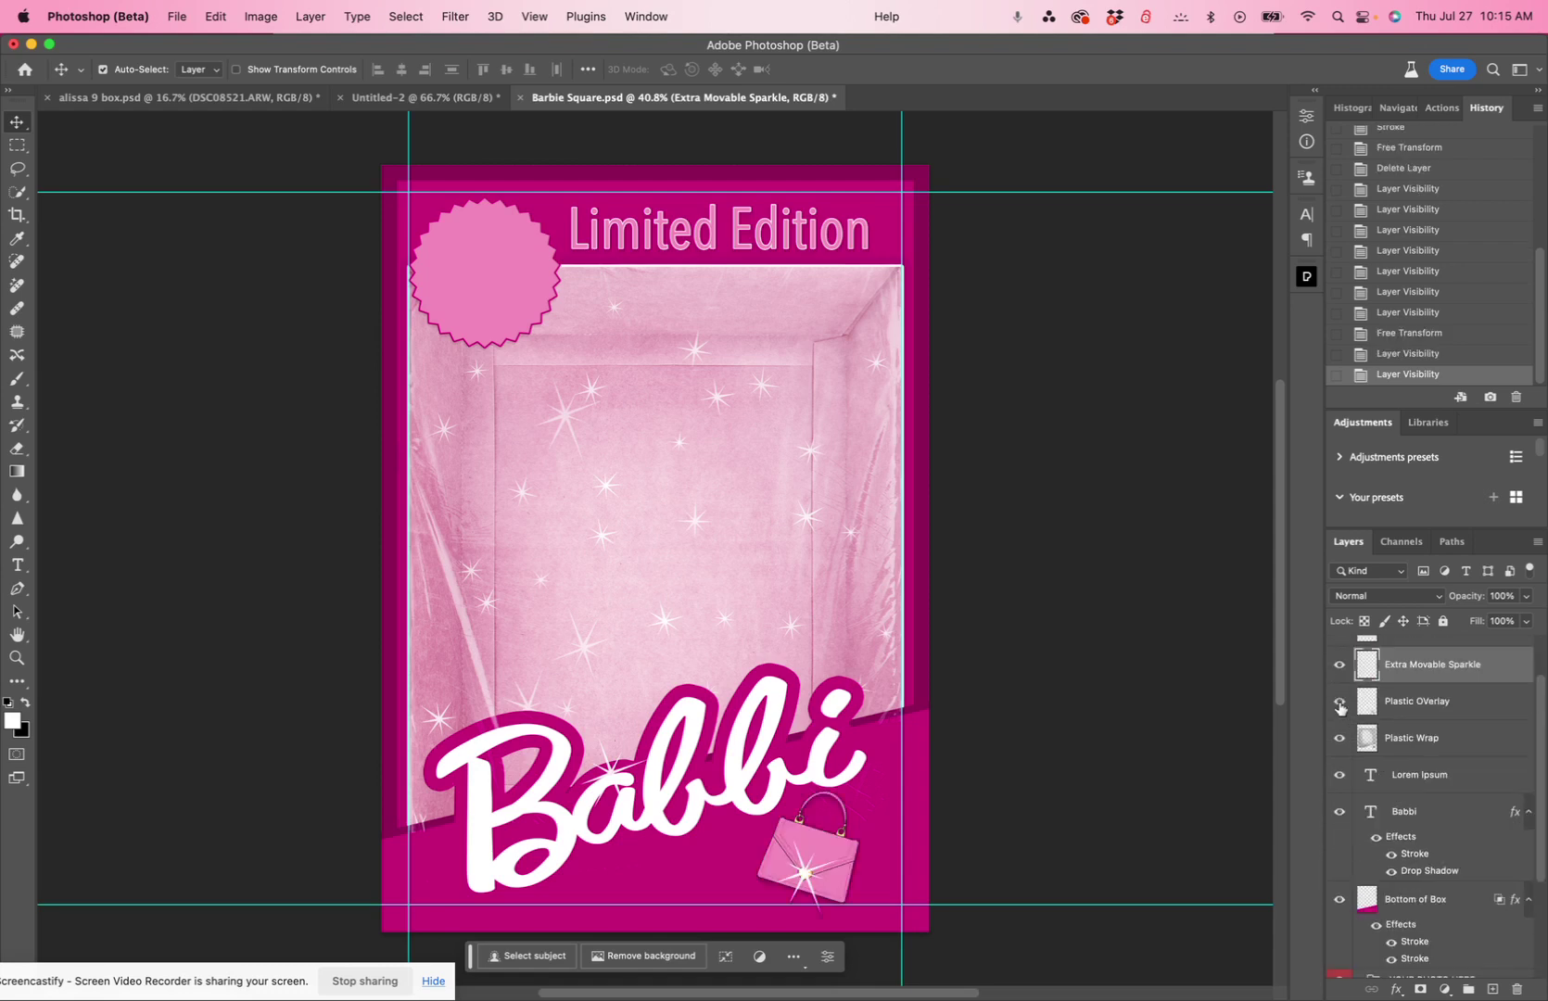
# - Rename the Plastic OVerlay layer as "Bag"
pyautogui.doubleClick(1412, 702)
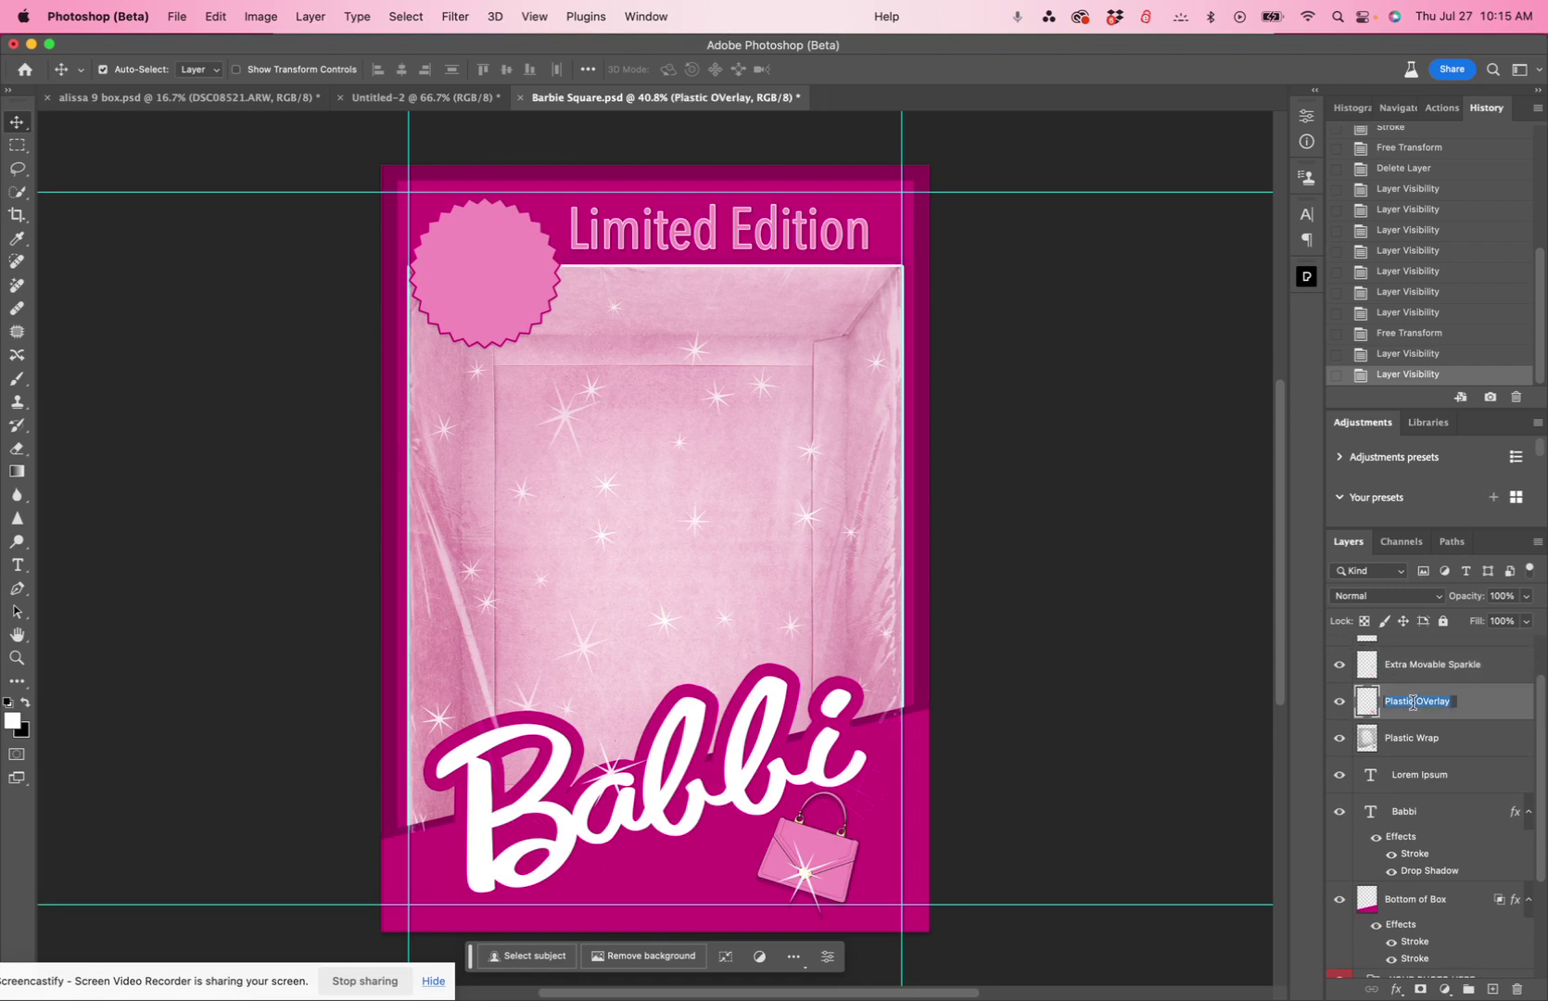
pyautogui.write('Bag')
pyautogui.press('Return')
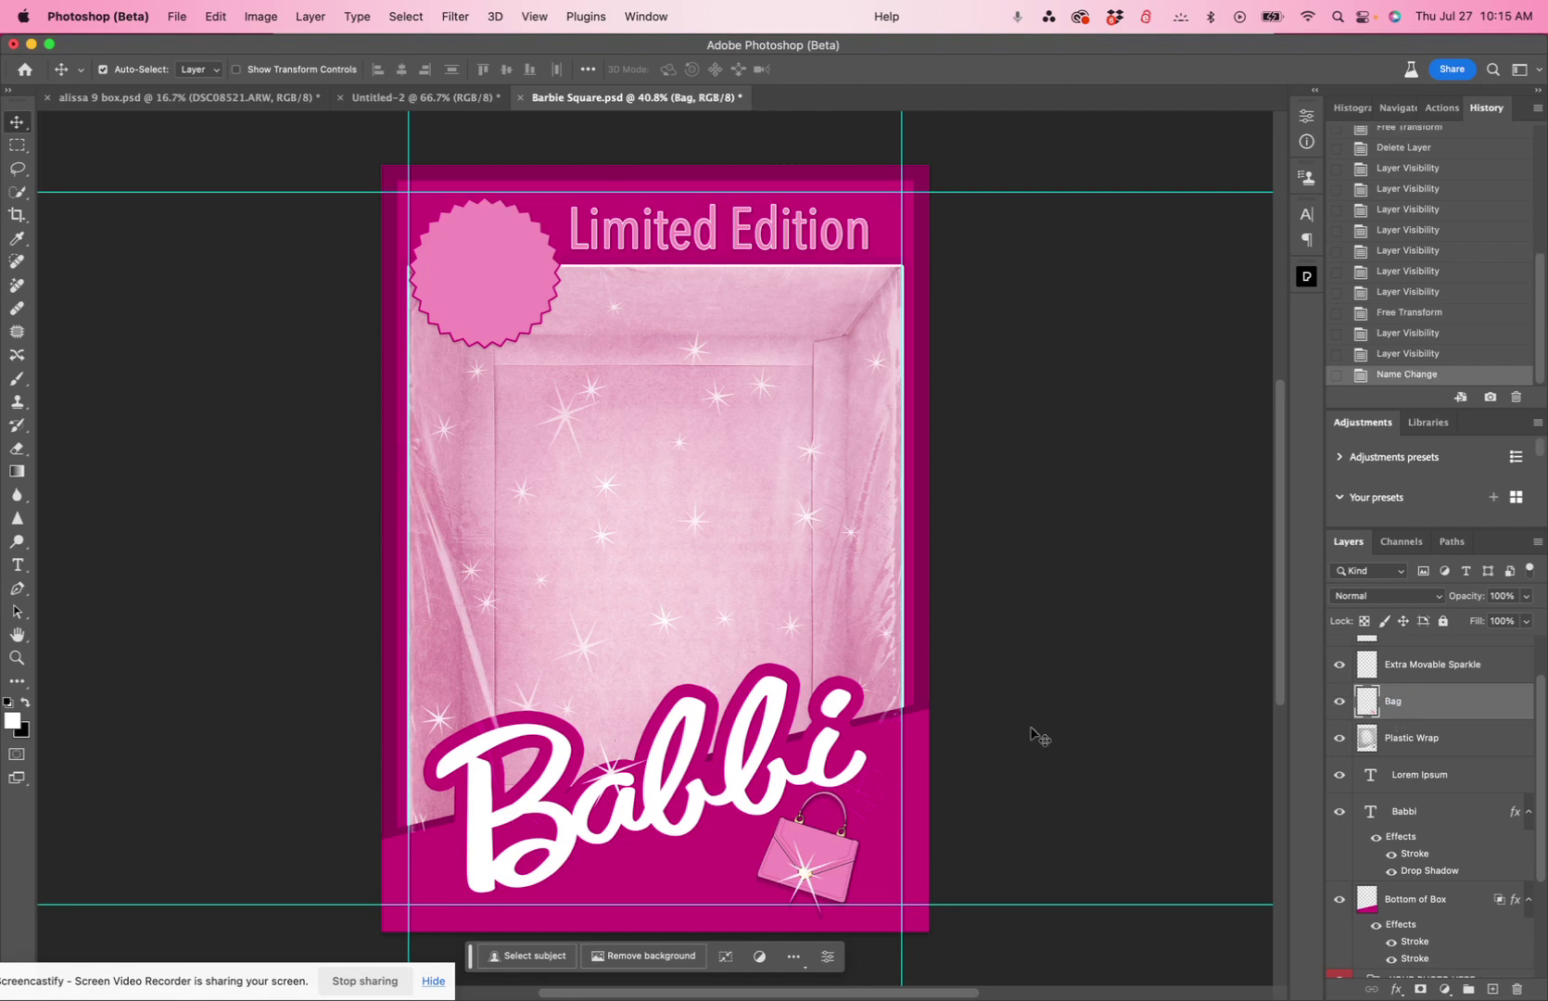
# - Toggle the visibility of the Bag and Plastic Wrap layers off and back on to compare their effect
pyautogui.click(1339, 702)
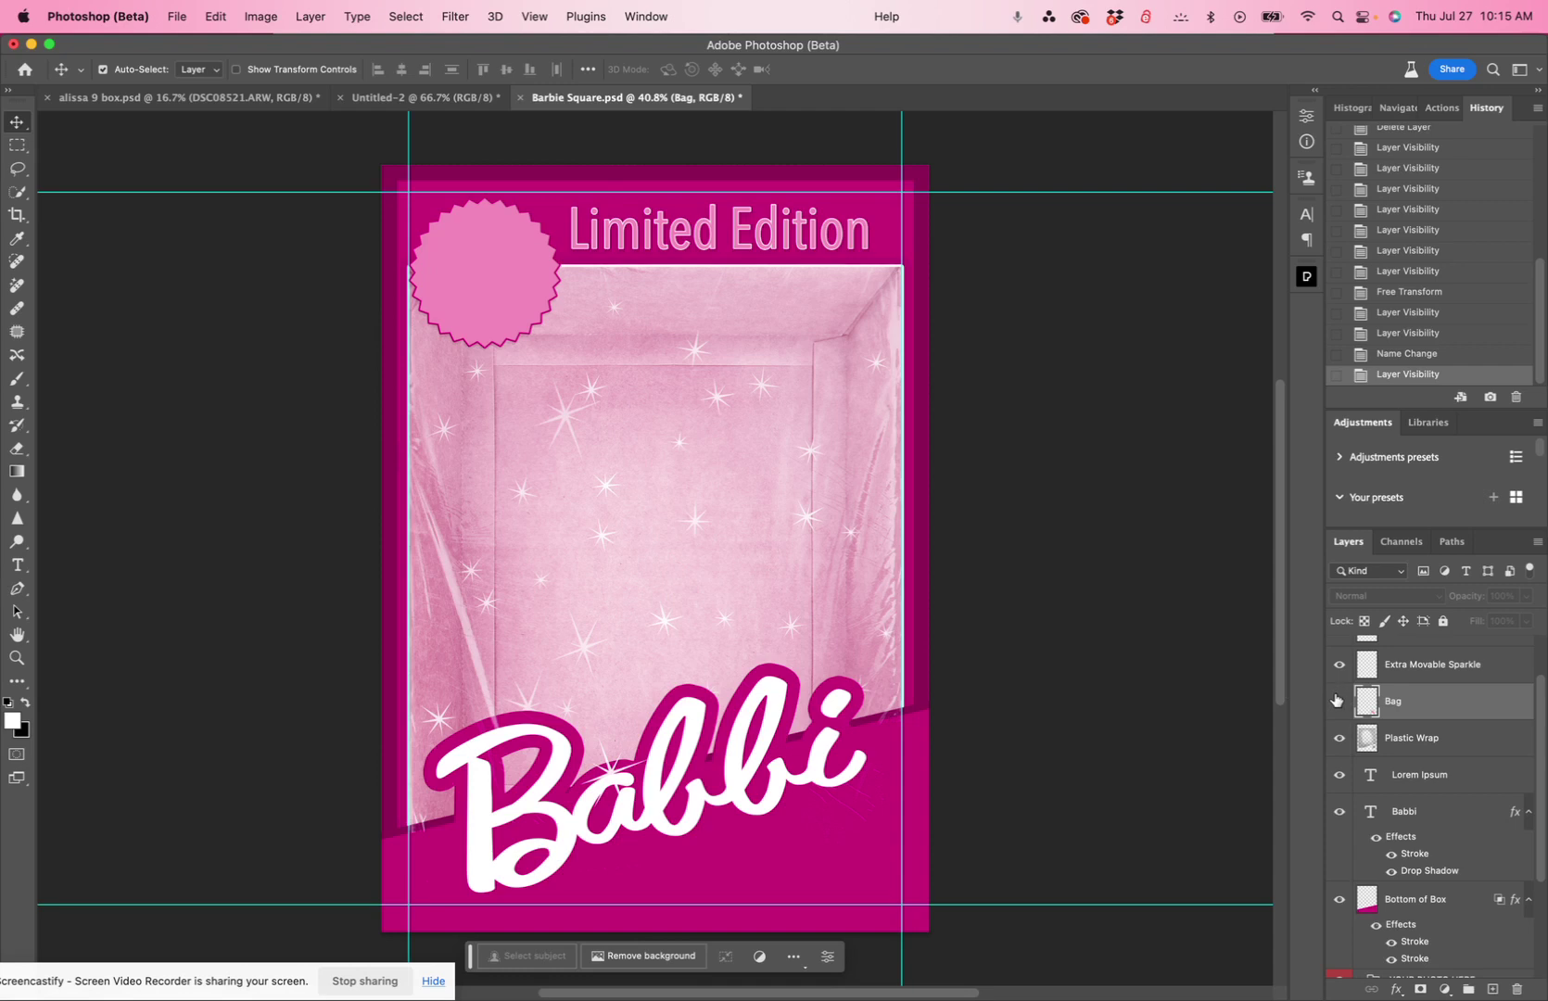
pyautogui.click(1337, 702)
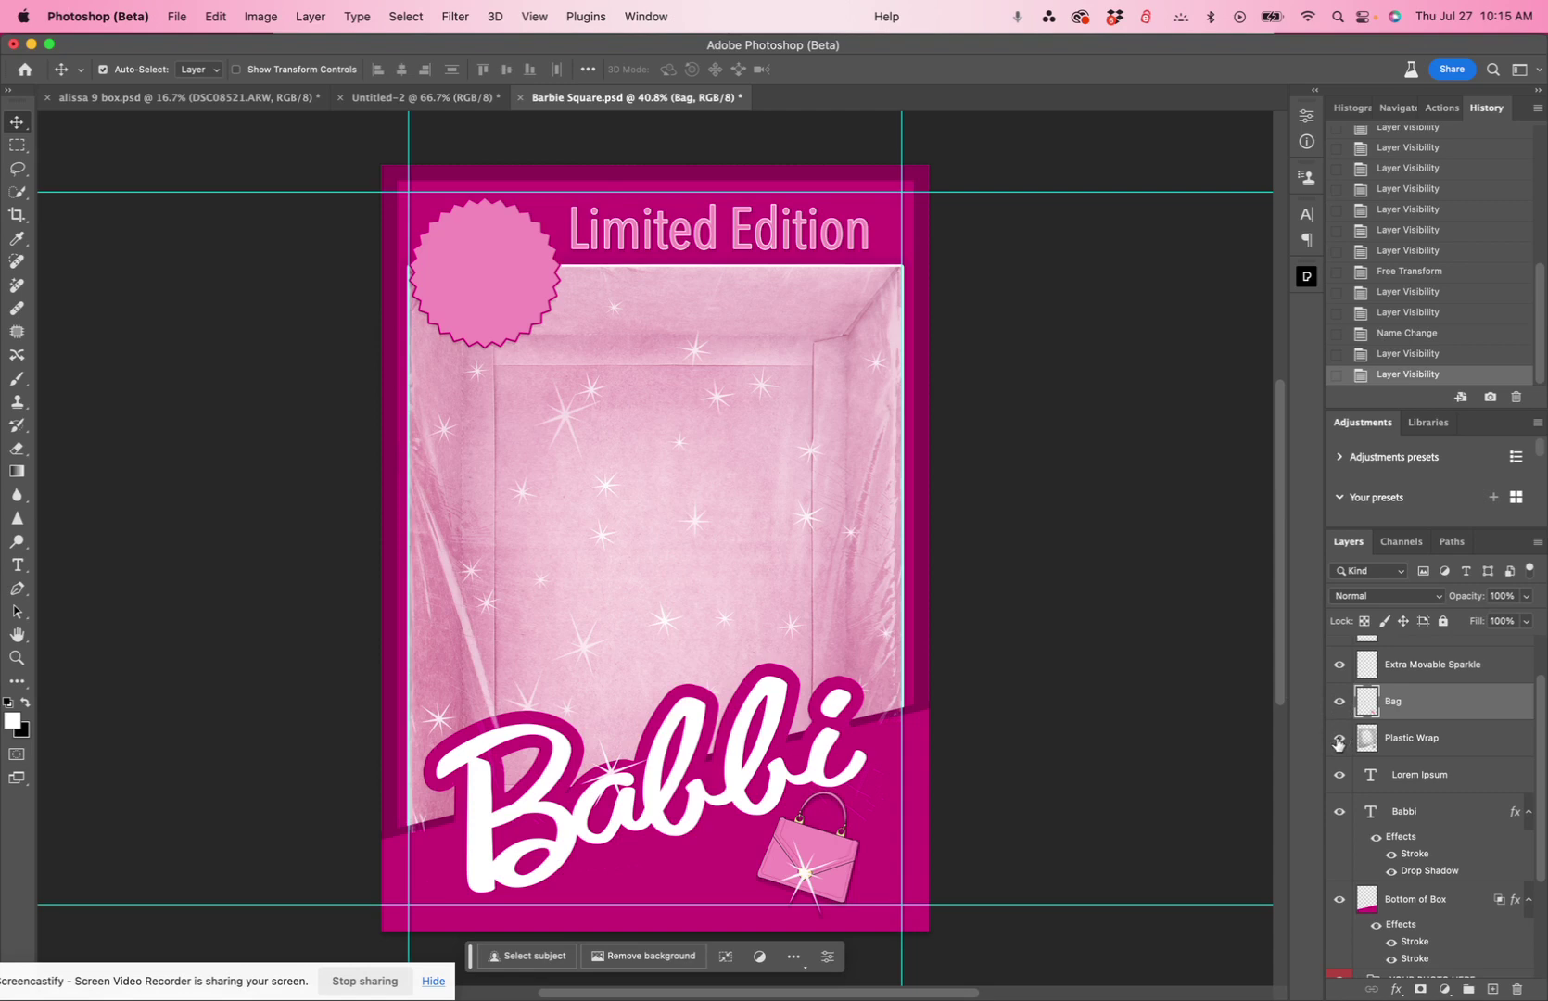
pyautogui.click(1337, 739)
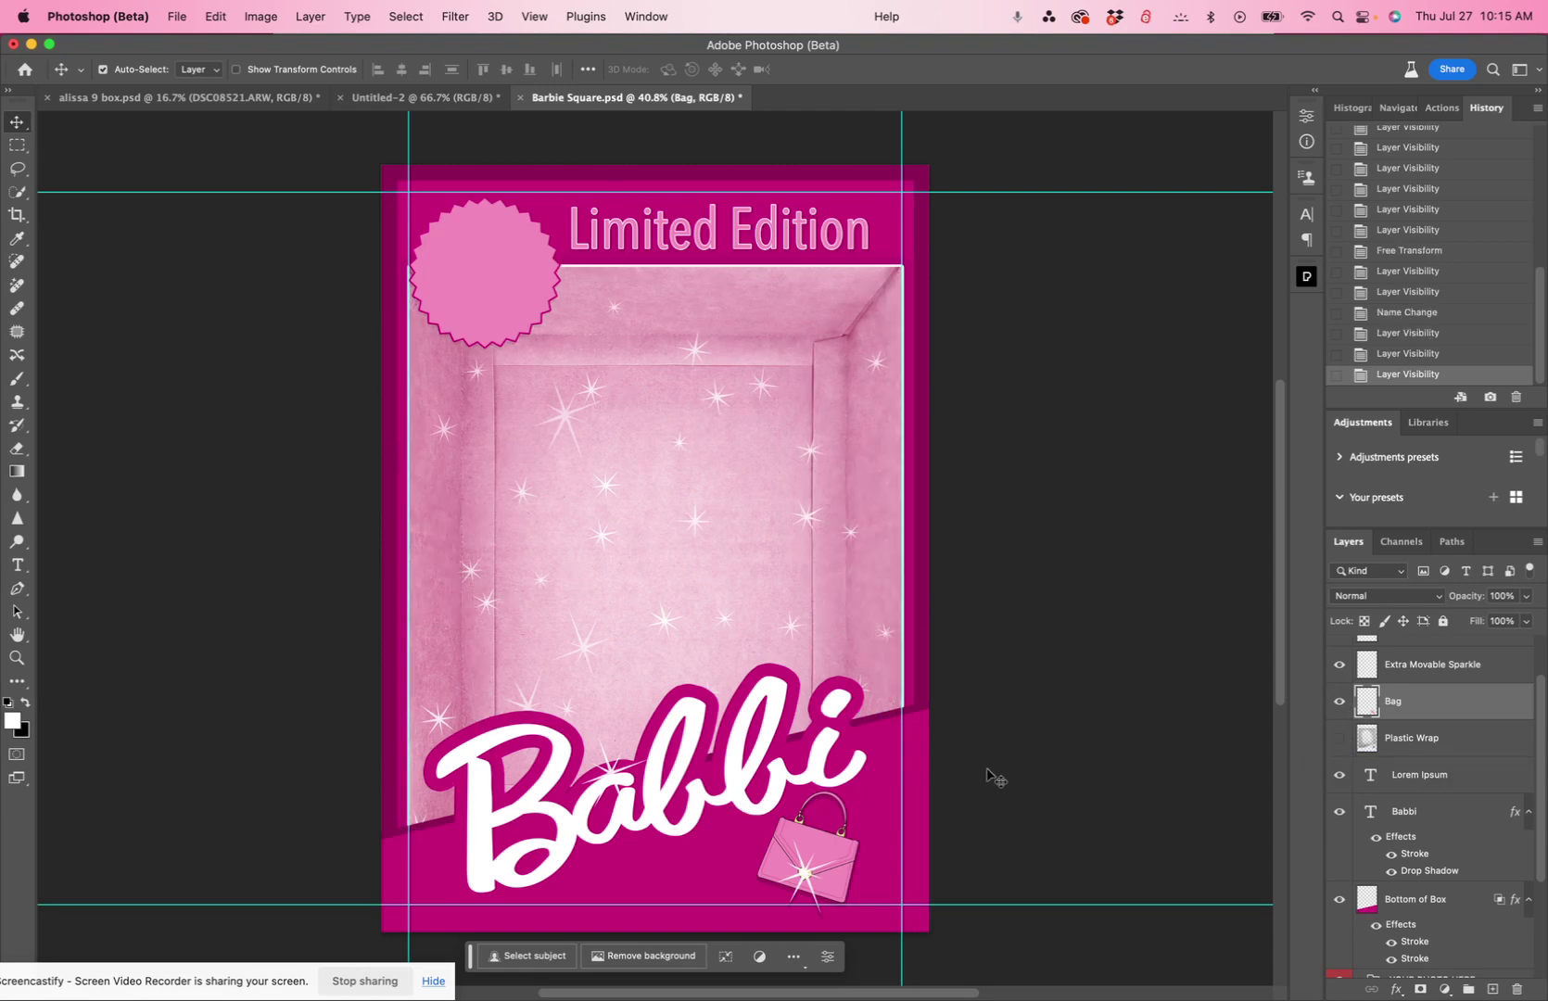
pyautogui.click(1336, 747)
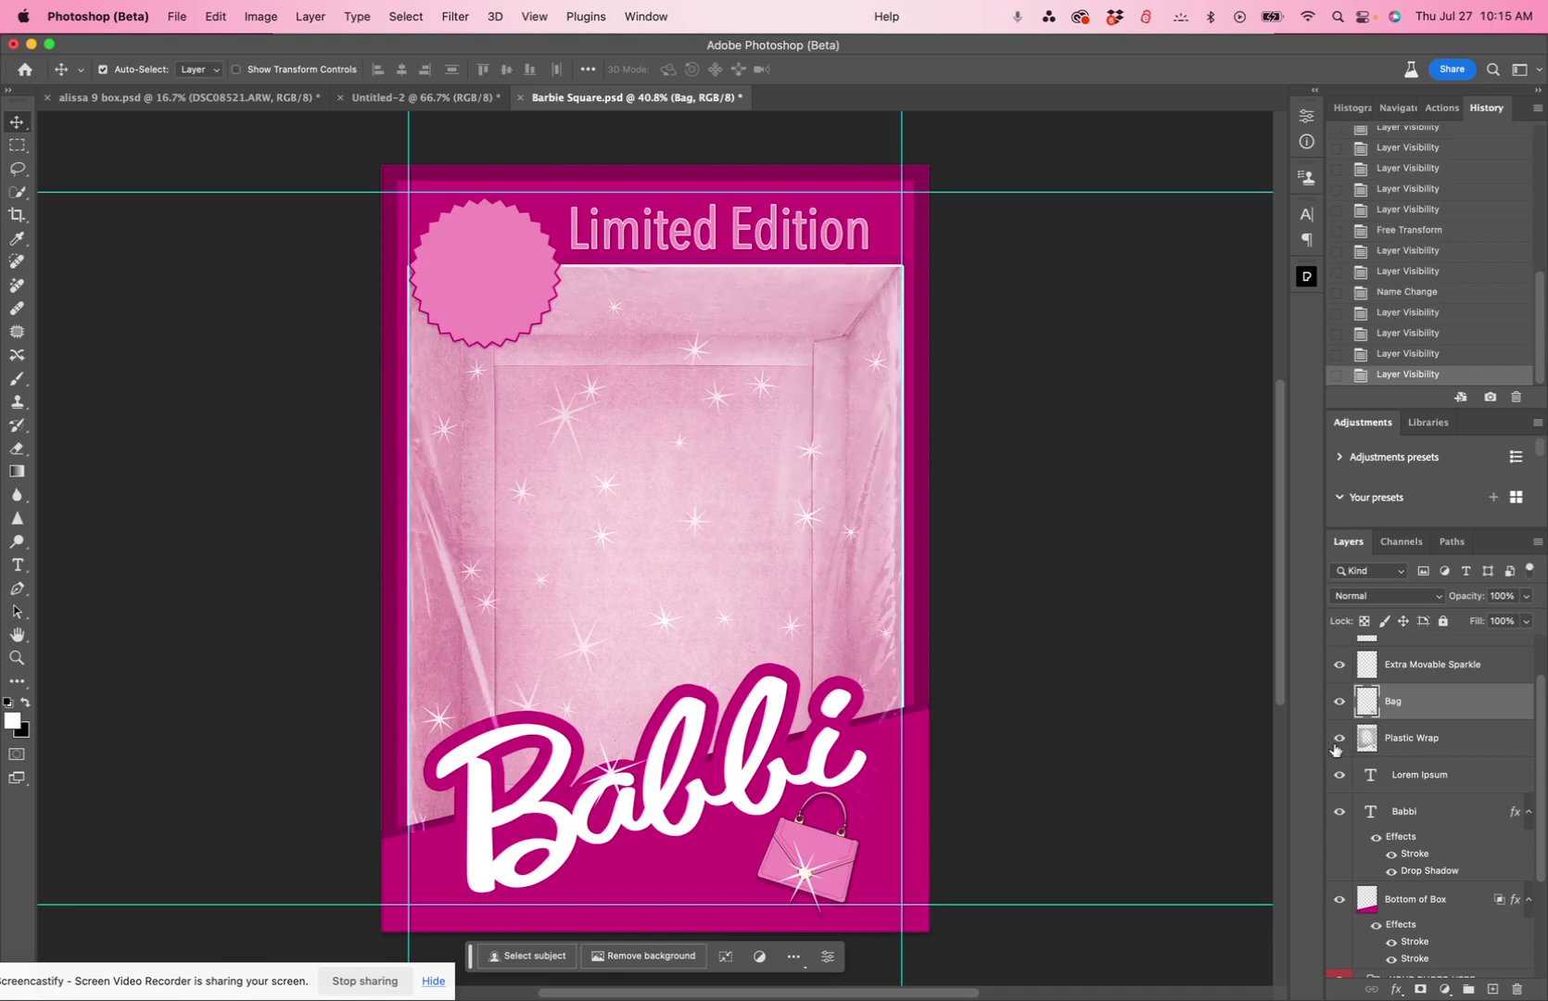
# - Check the Lorem Ipsum text layer by toggling its visibility, and delete that layer
pyautogui.scroll(-1, 1354, 765)
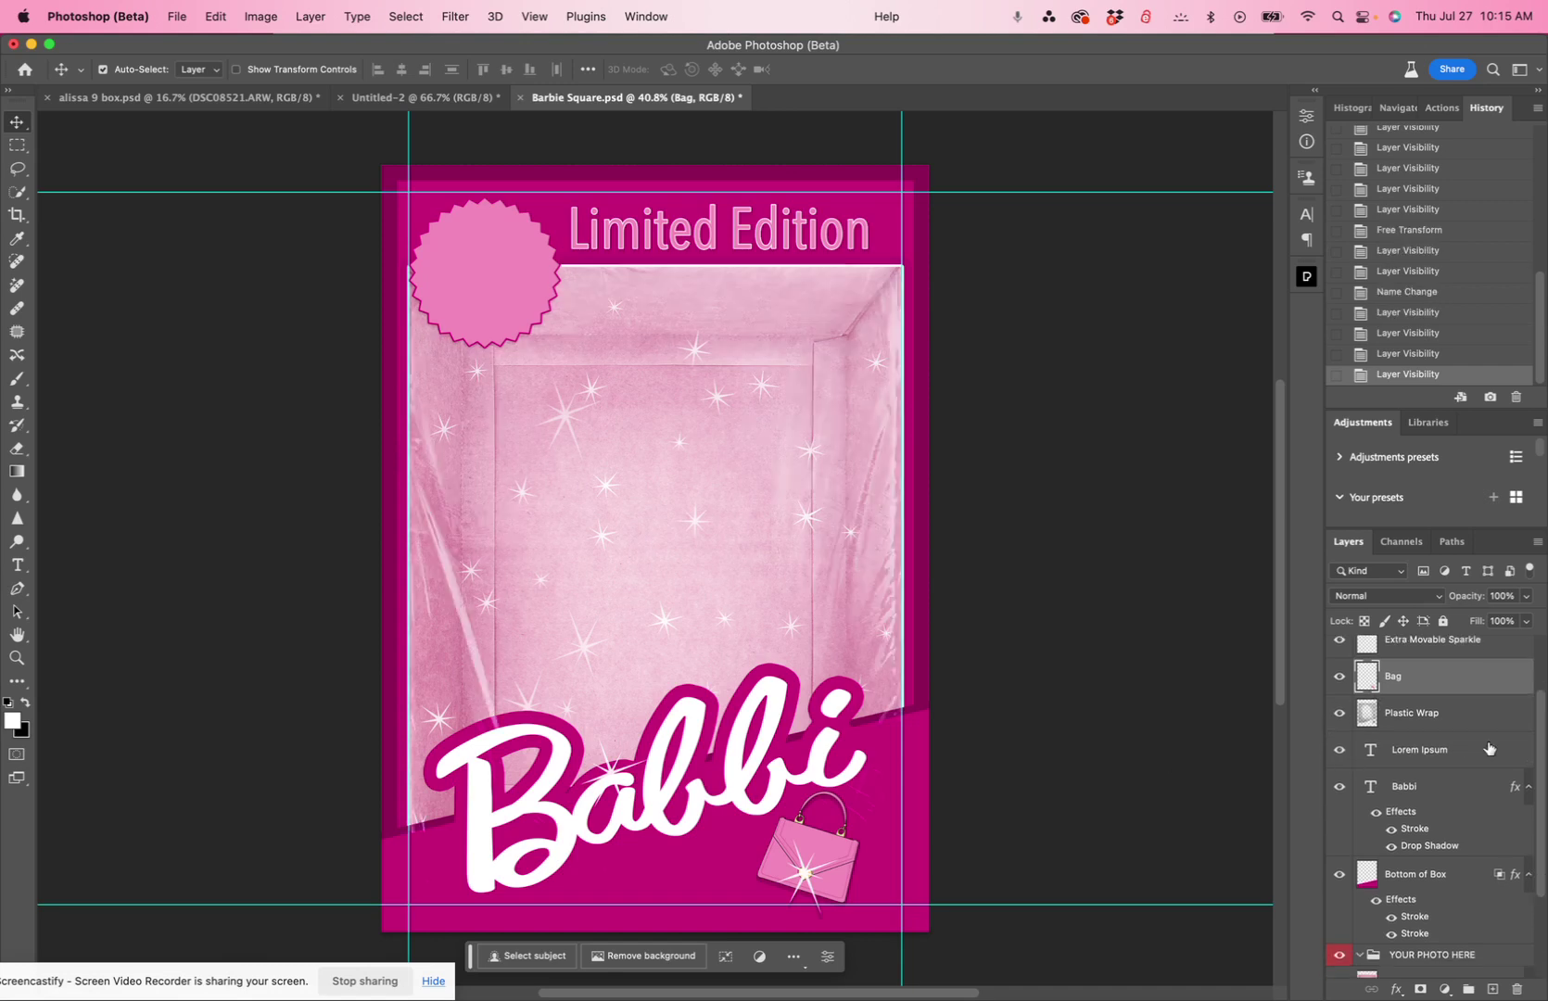
pyautogui.click(1336, 751)
pyautogui.click(1336, 751)
pyautogui.moveTo(1481, 760); pyautogui.dragTo(1520, 991)
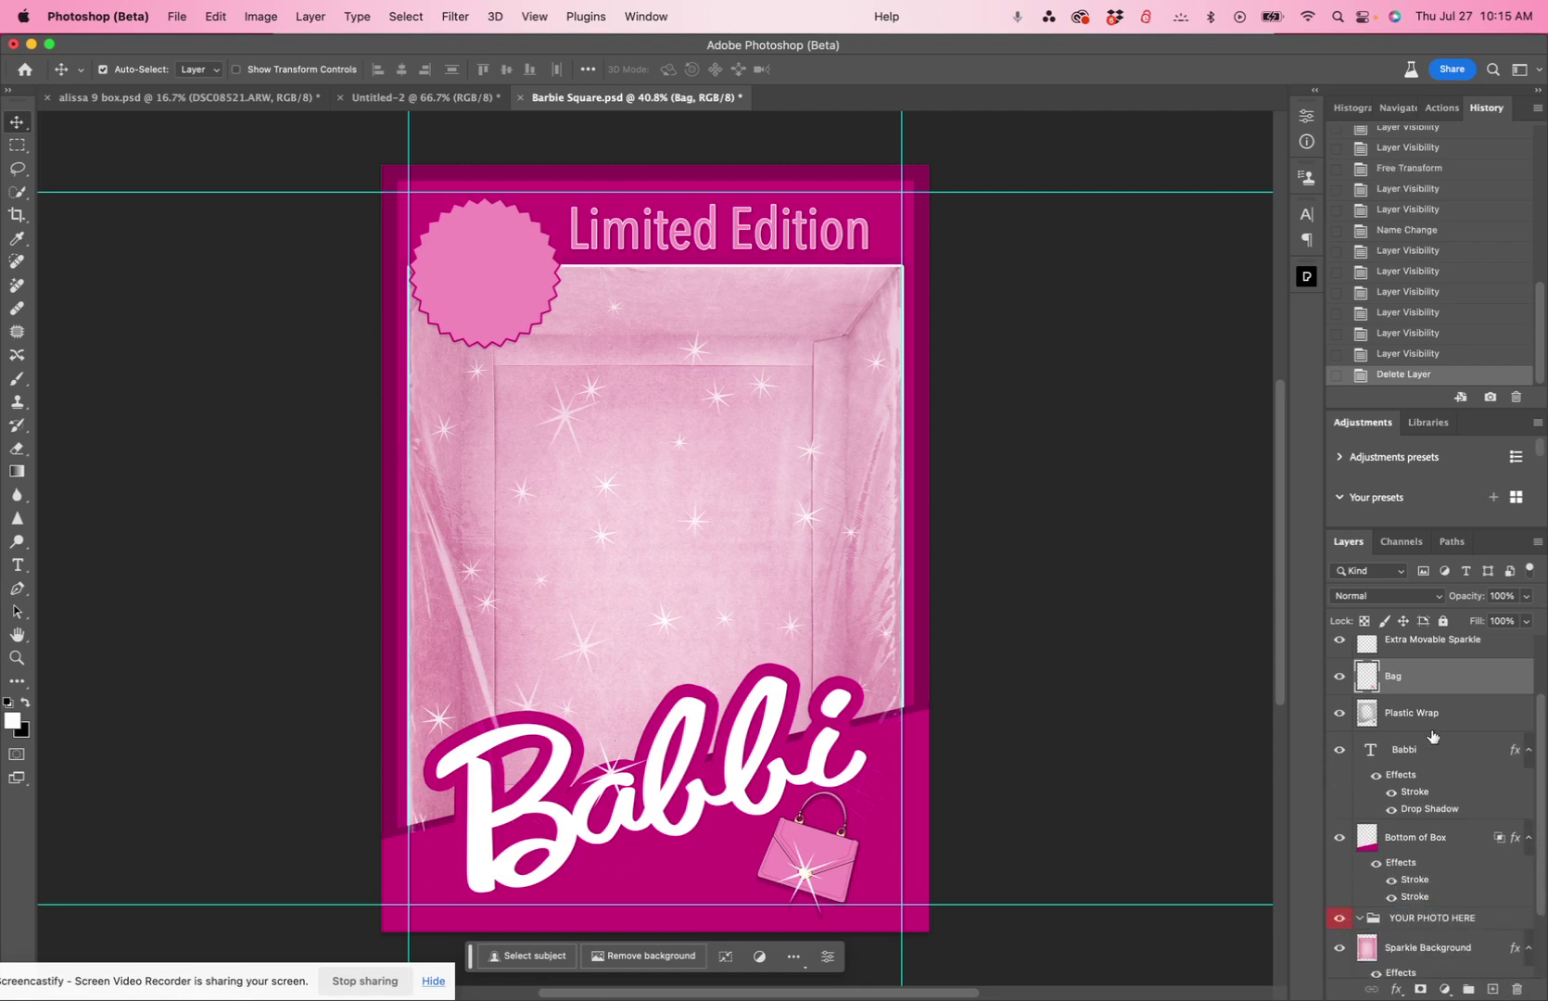
# - Hide and reshow the Babbi text layer to inspect the title on the box
pyautogui.scroll(-2, 1413, 765)
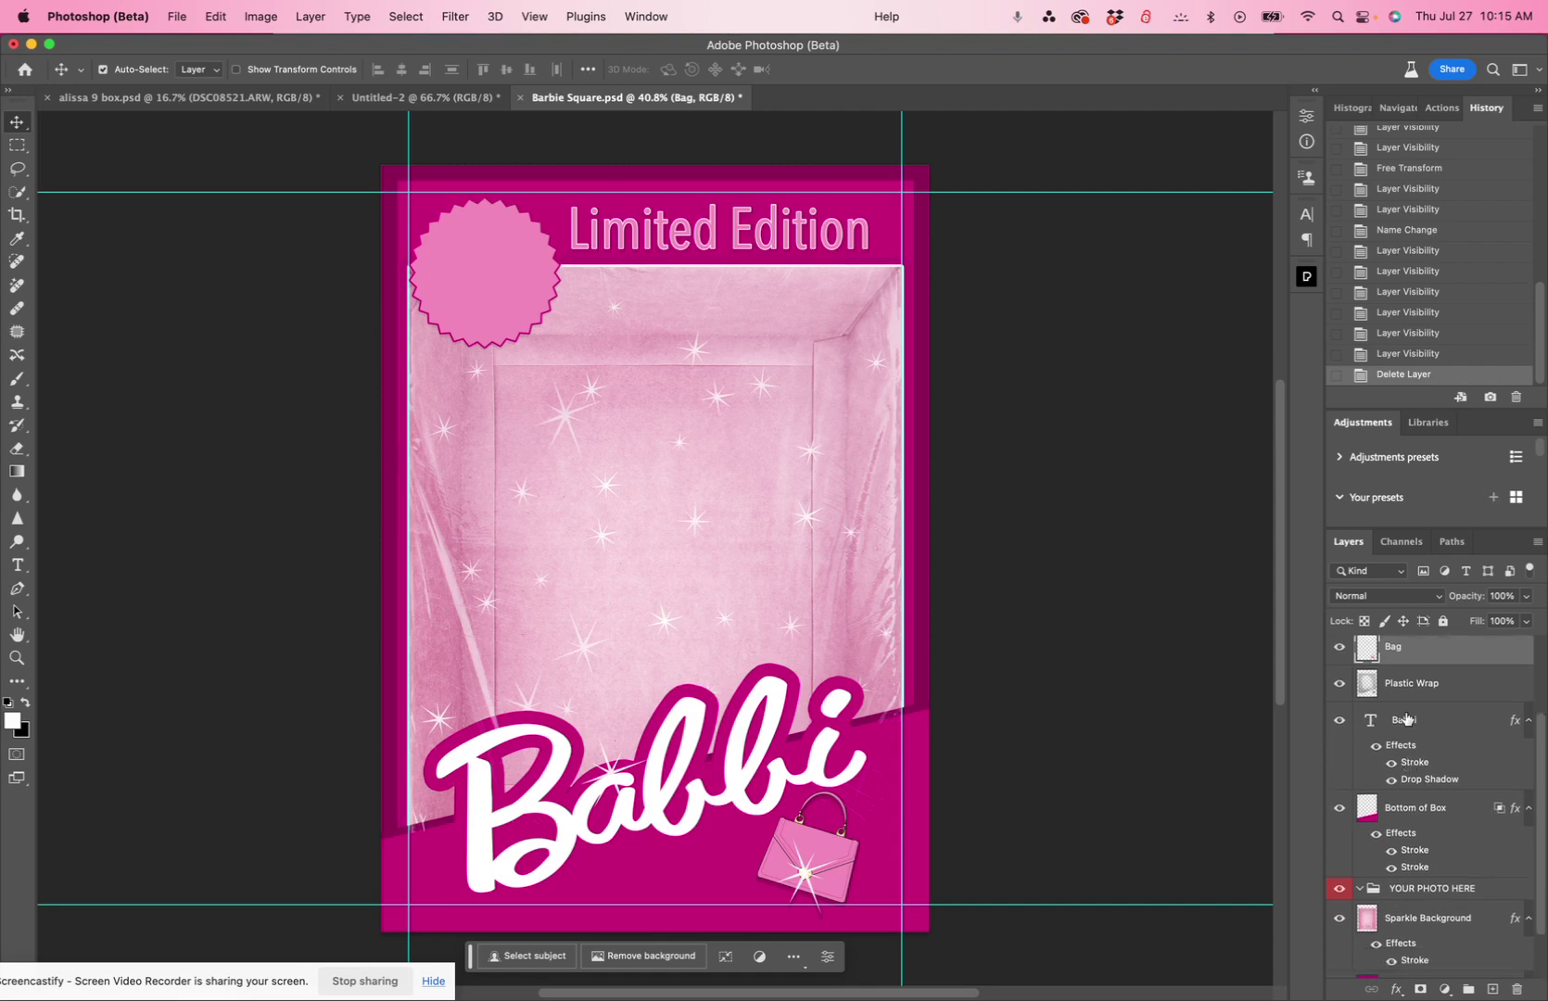
pyautogui.click(1339, 721)
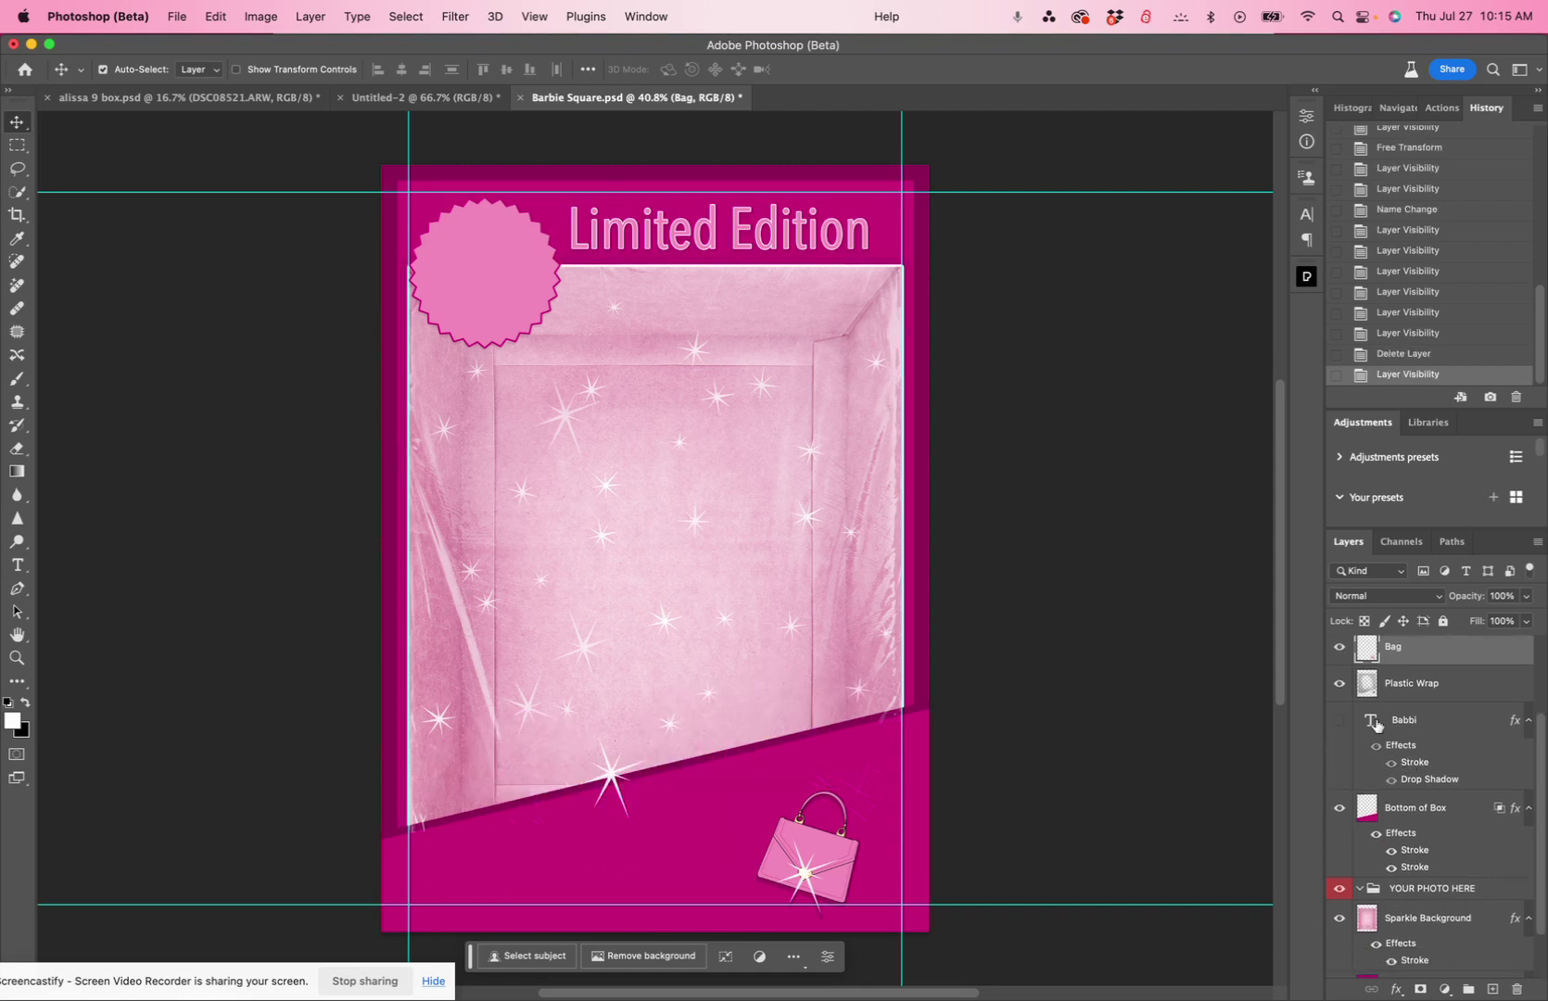
pyautogui.click(1336, 720)
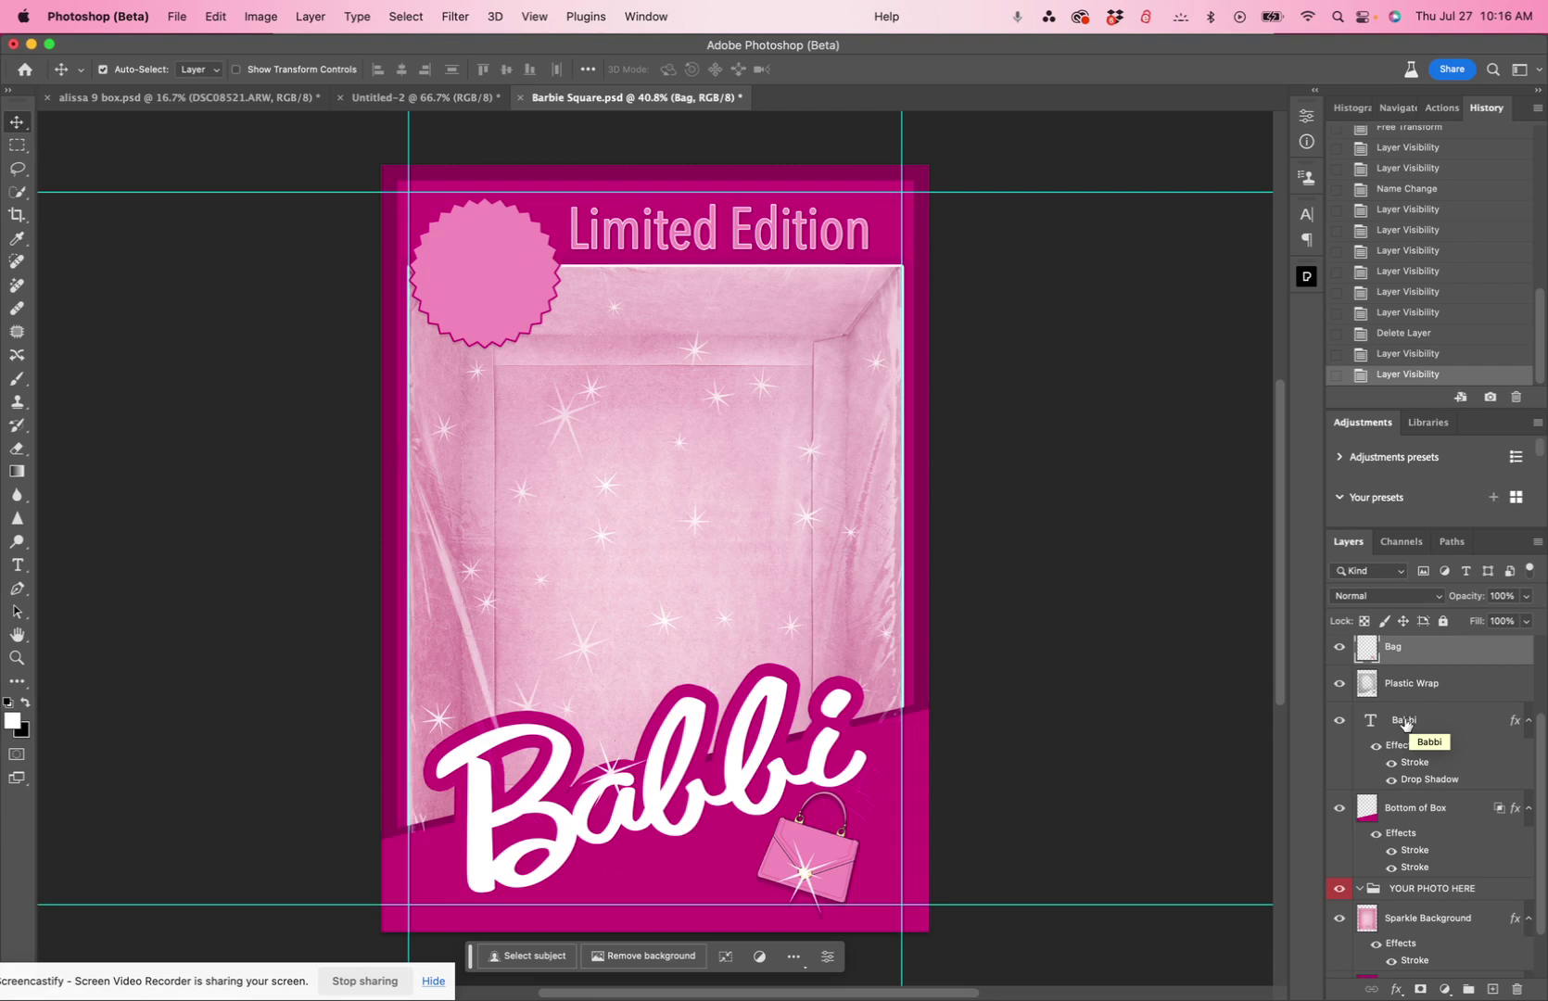
# - Replace the Babbi title text with a four-letter first name using the Type tool
pyautogui.click(16, 565)
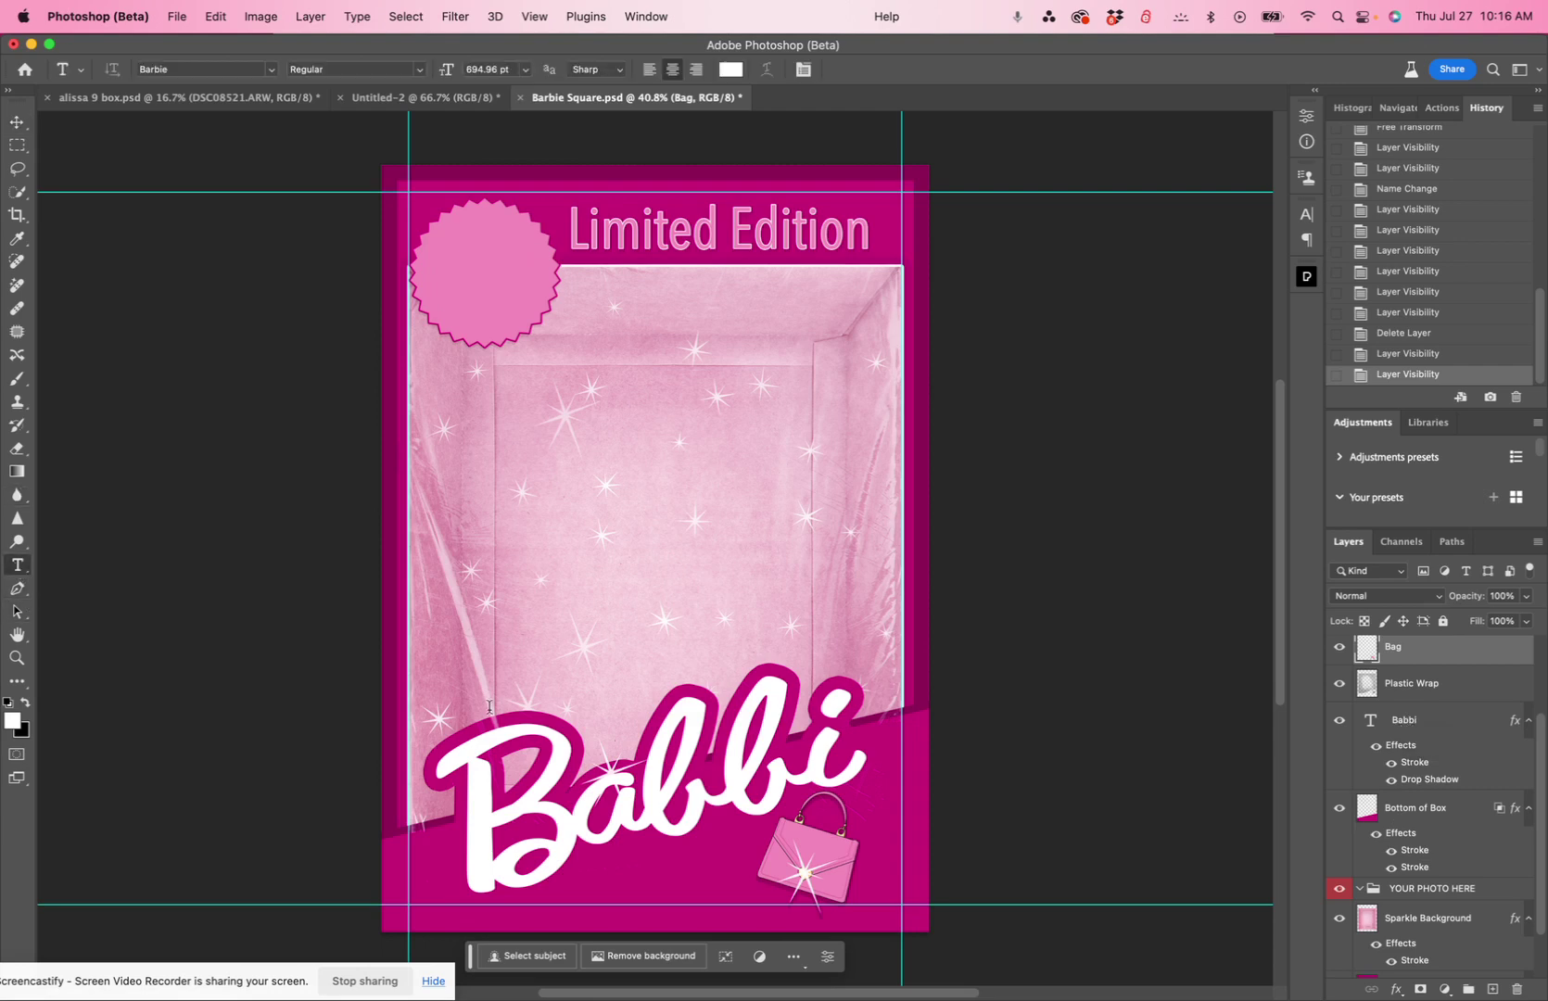
pyautogui.doubleClick(646, 772)
pyautogui.write('Su')
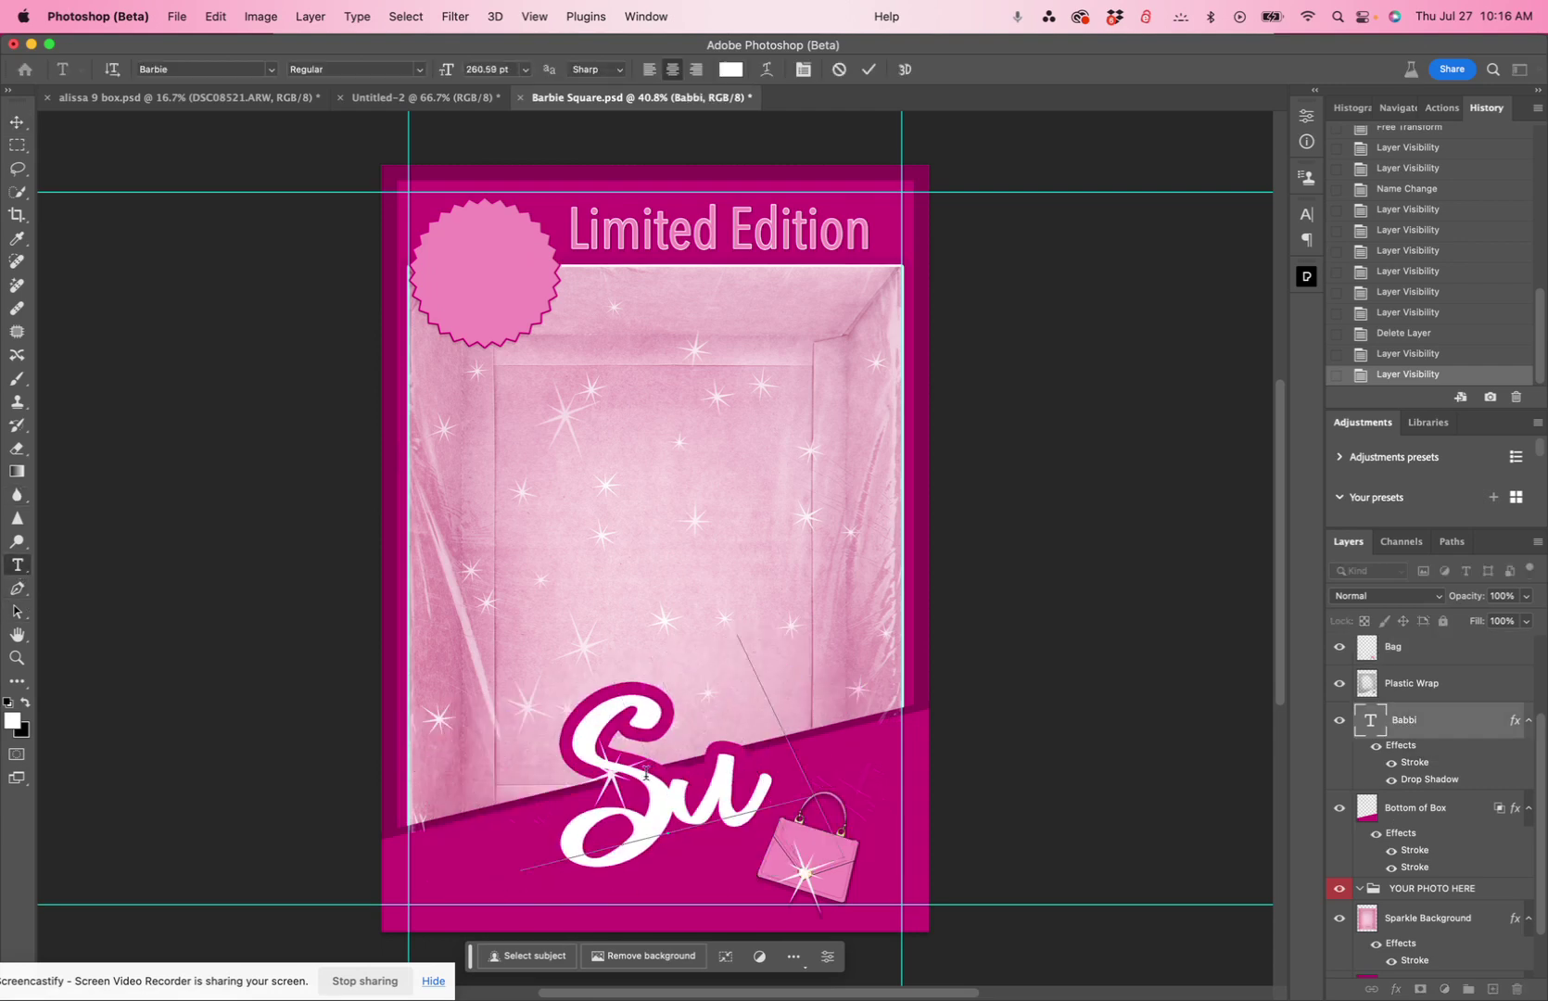
pyautogui.write('zi')
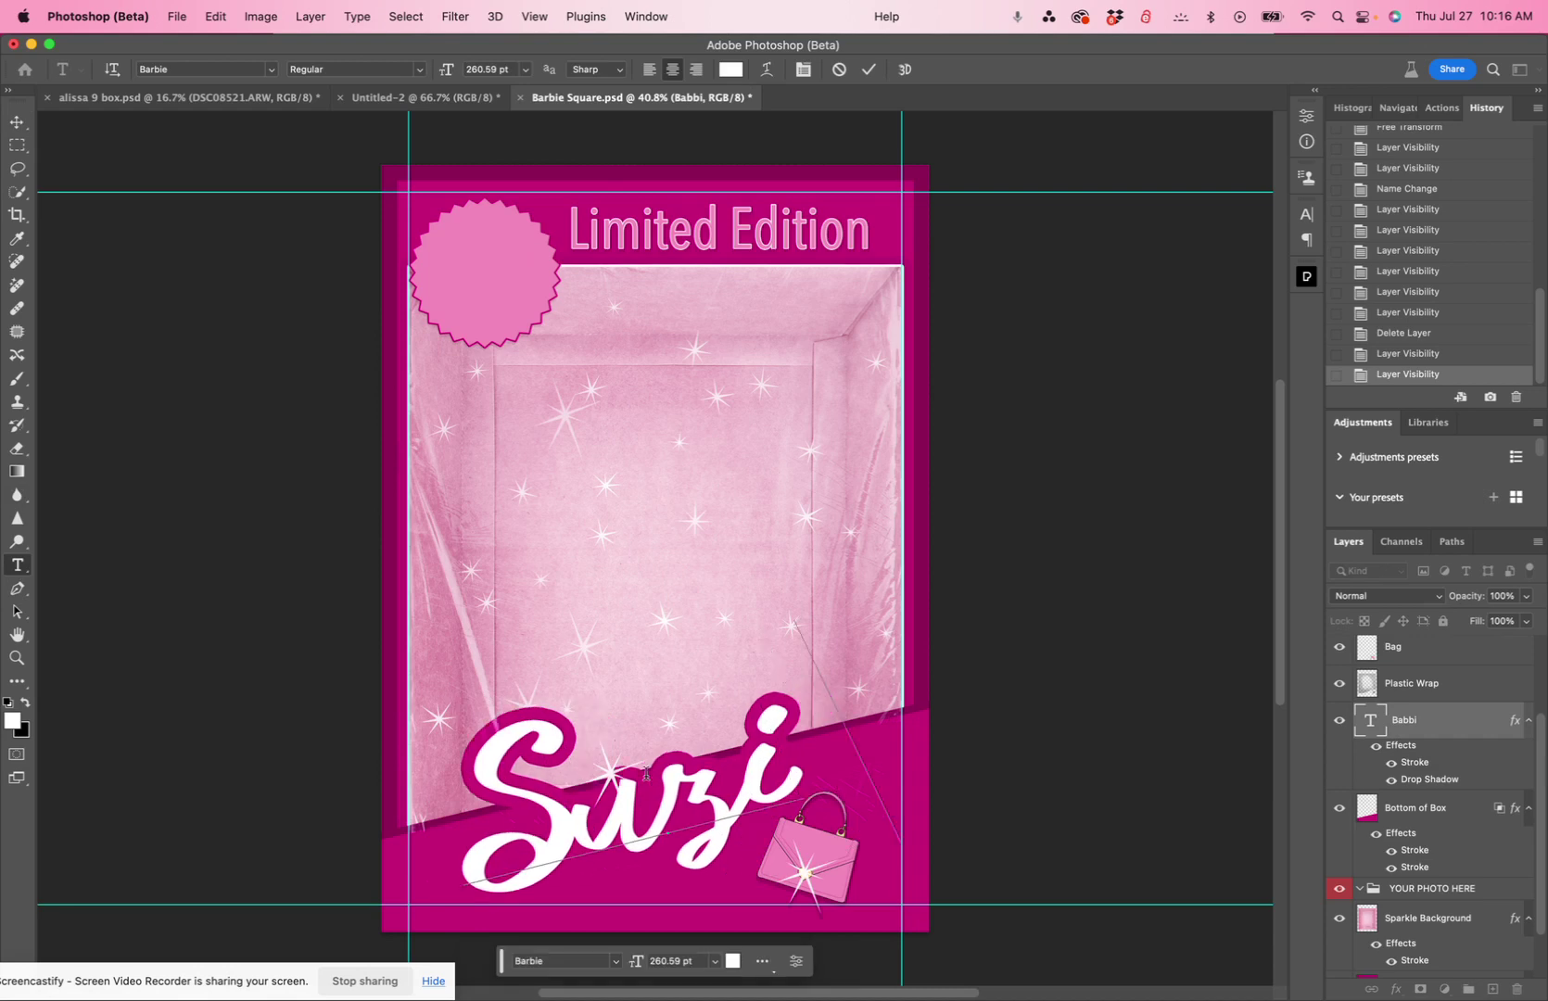
# - Clear the name from the title and enter "Bride" as the title text
pyautogui.press('BackSpace')
pyautogui.press('BackSpace')
pyautogui.press('BackSpace')
pyautogui.press('BackSpace')
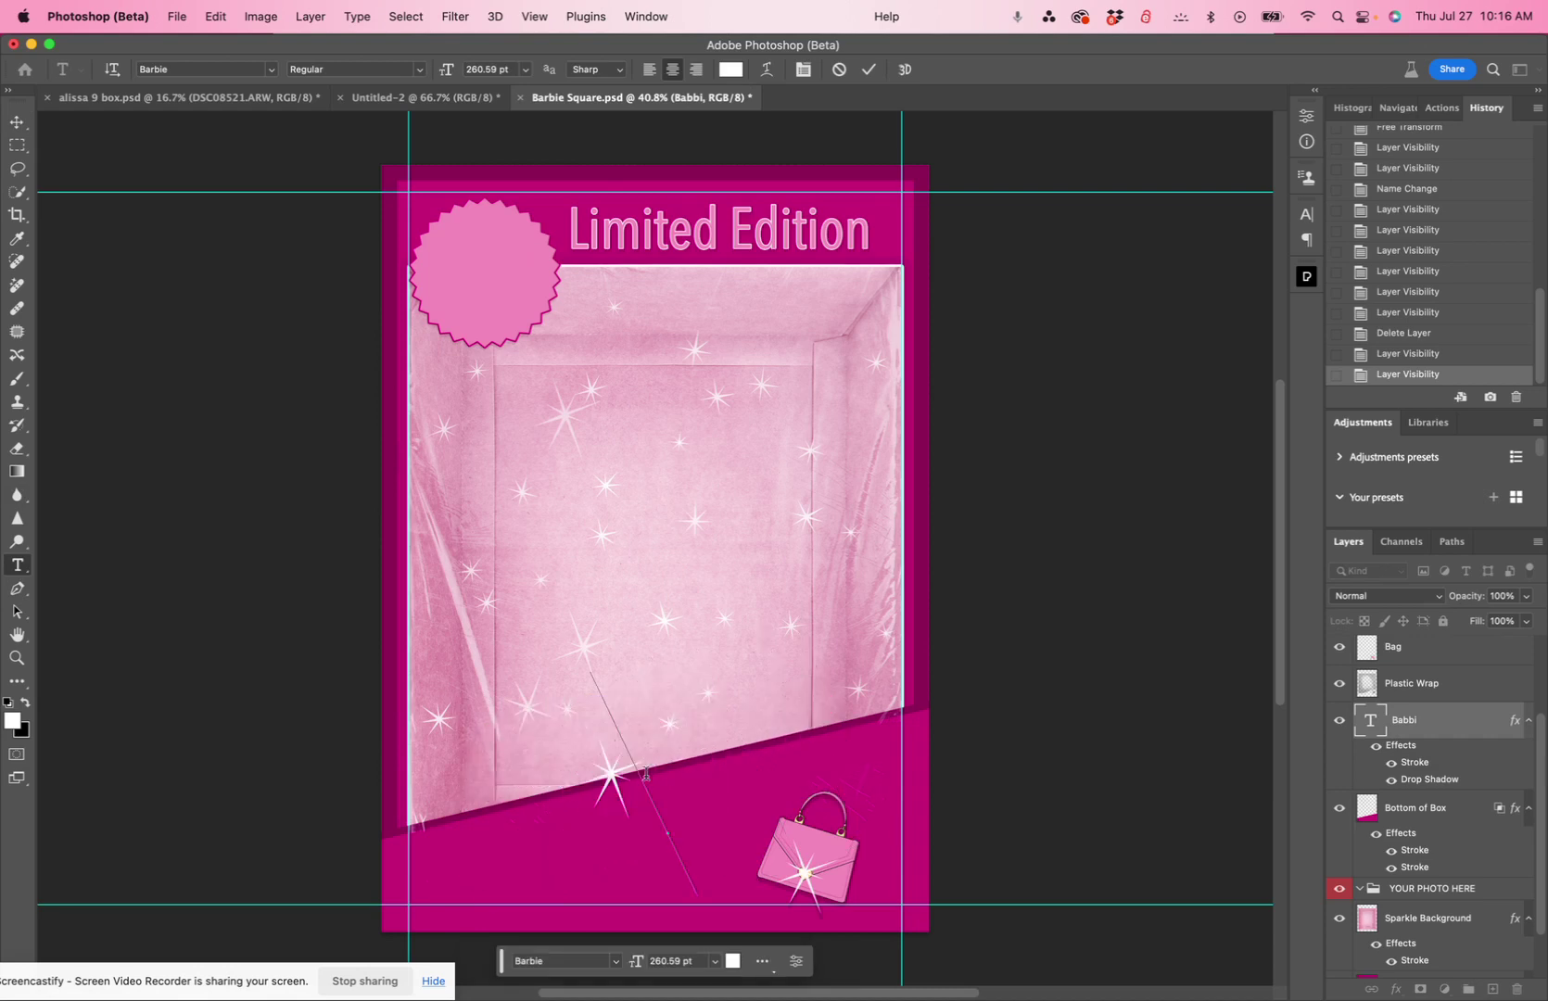
pyautogui.write('Bride')
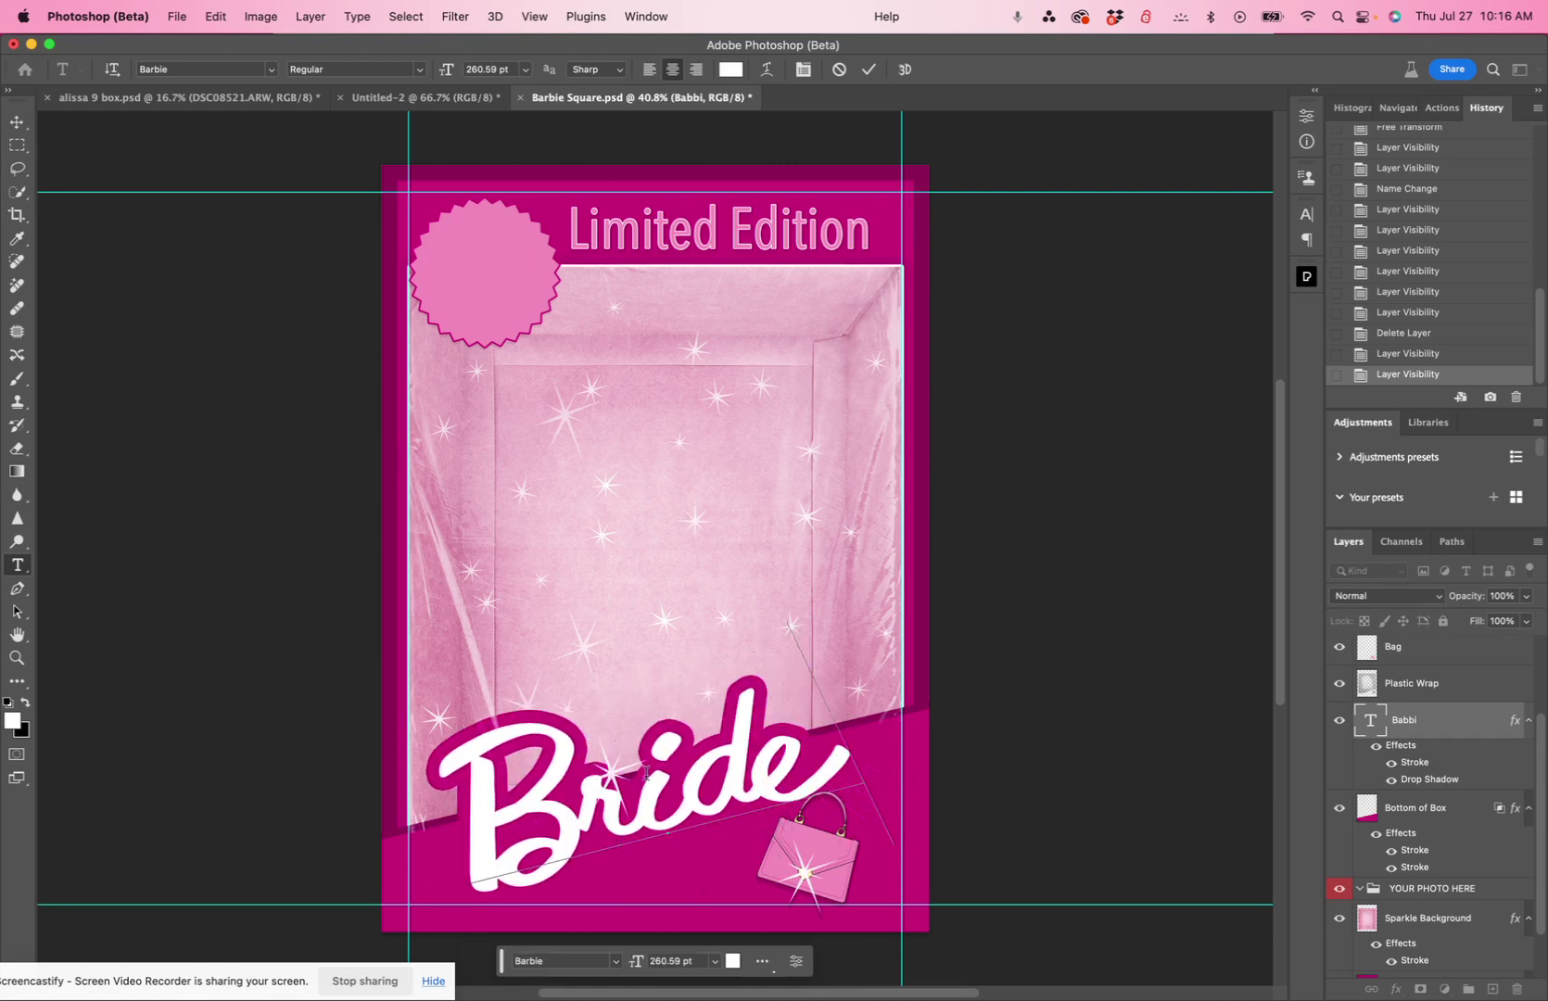
# - Try replacing the "Bride" title with "Biurthday girl"
pyautogui.press('BackSpace')
pyautogui.press('BackSpace')
pyautogui.press('BackSpace')
pyautogui.press('BackSpace')
pyautogui.write('iur')
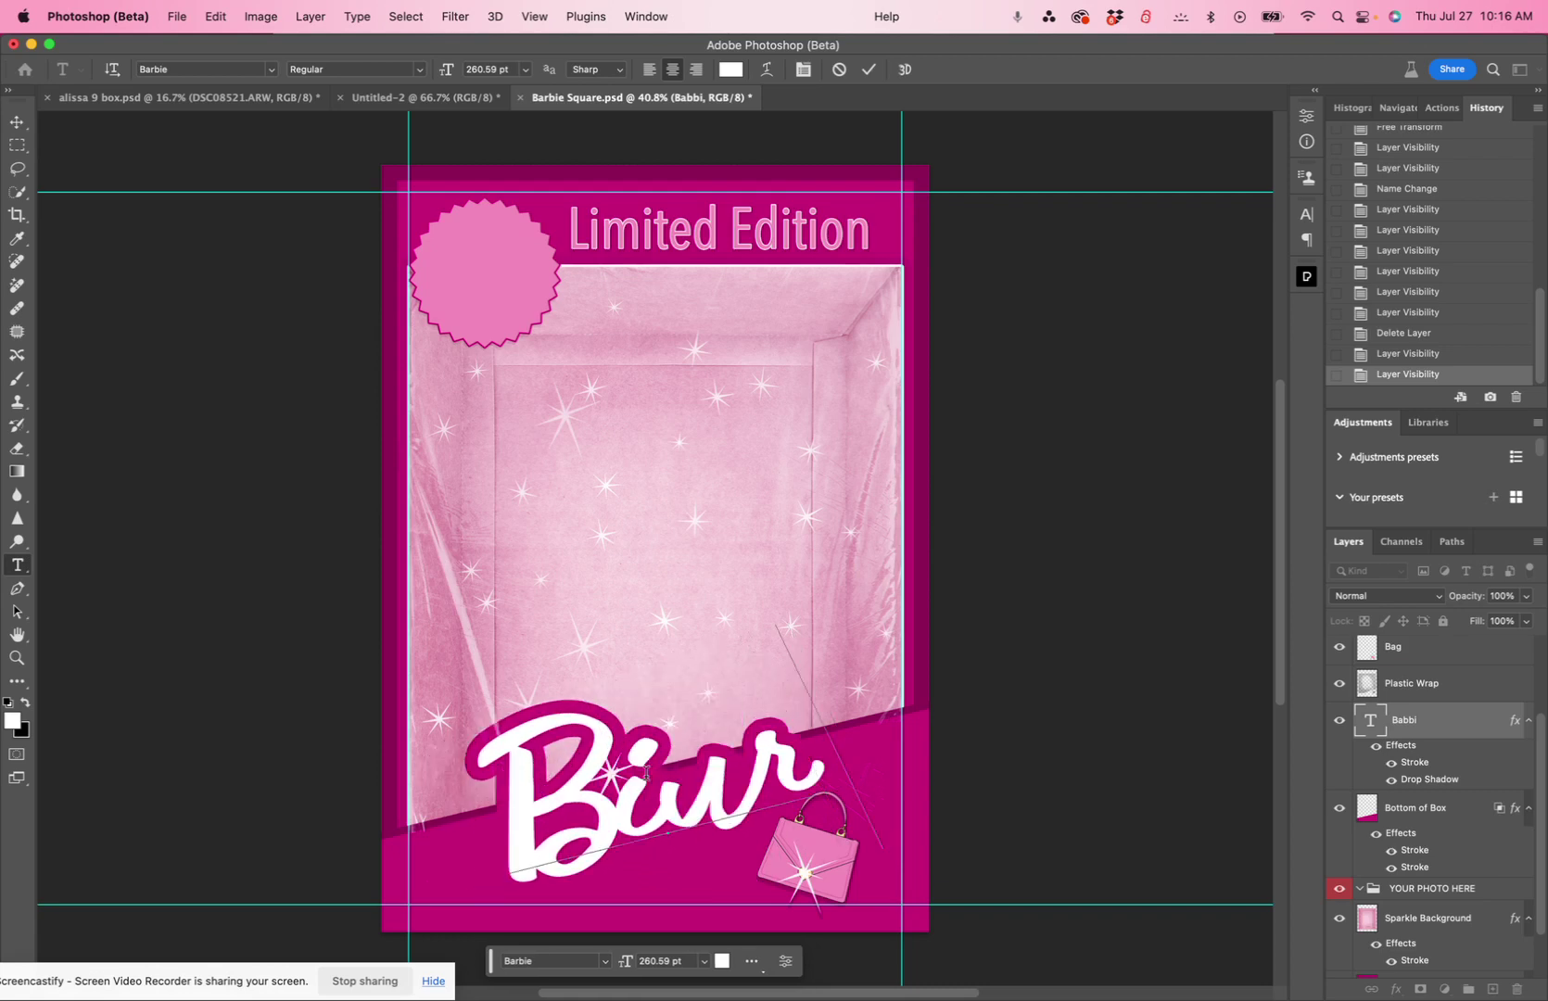
pyautogui.write('thday S')
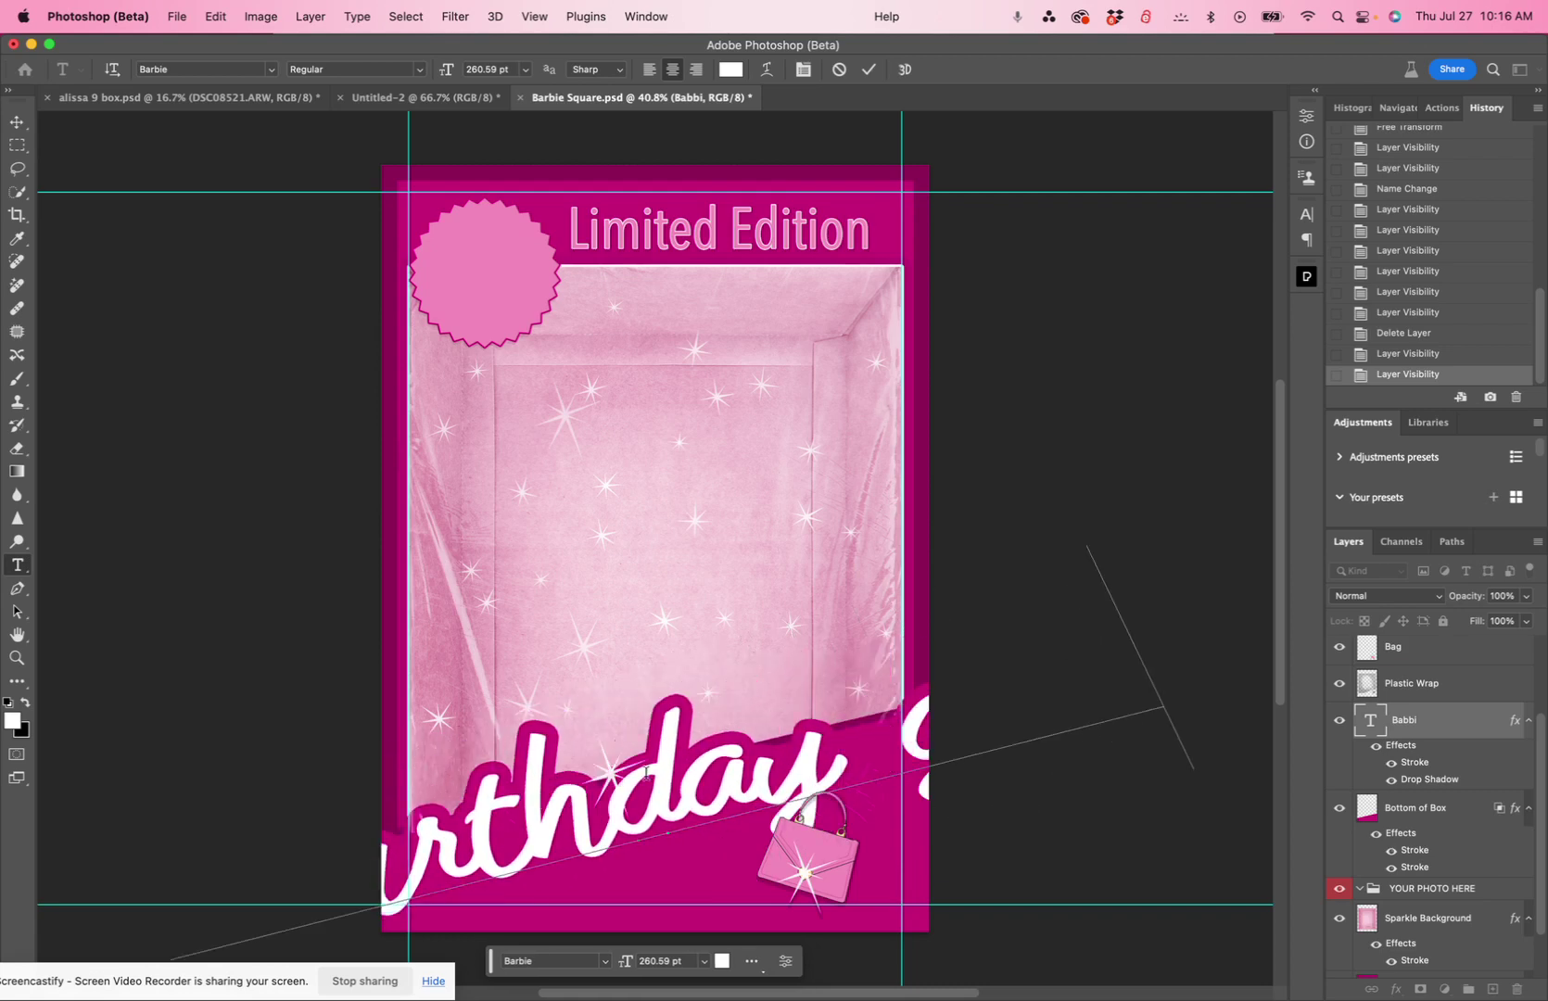
# - Select the whole title, reduce its font size to 150 pt, and commit the text
pyautogui.press('super+a')
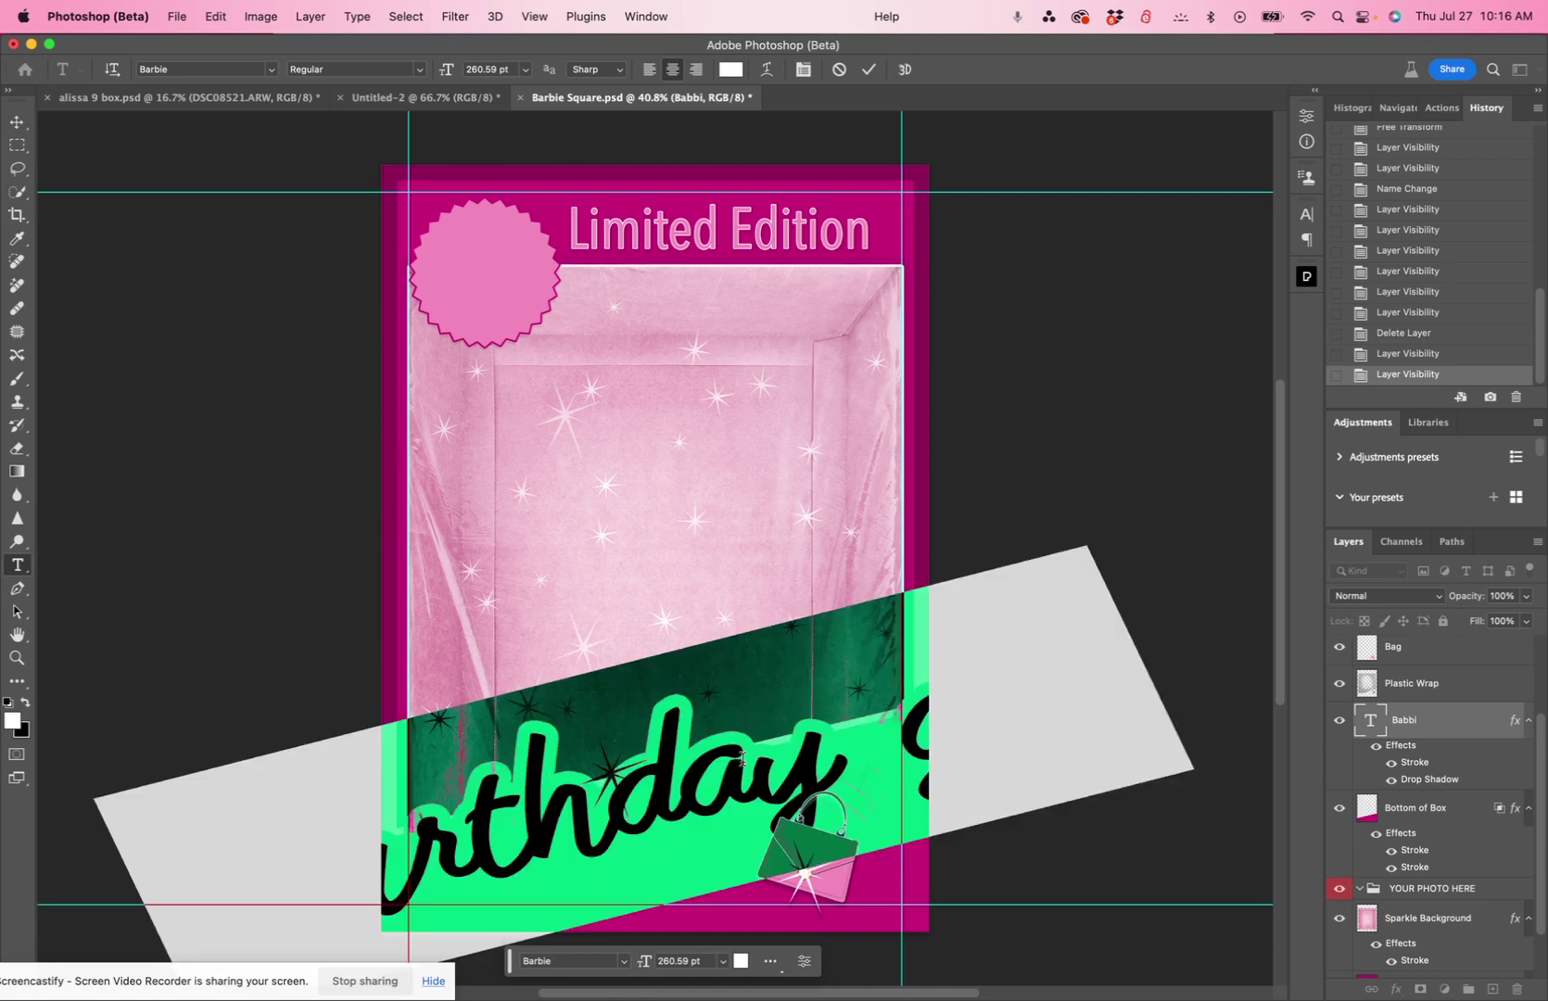
pyautogui.click(525, 69)
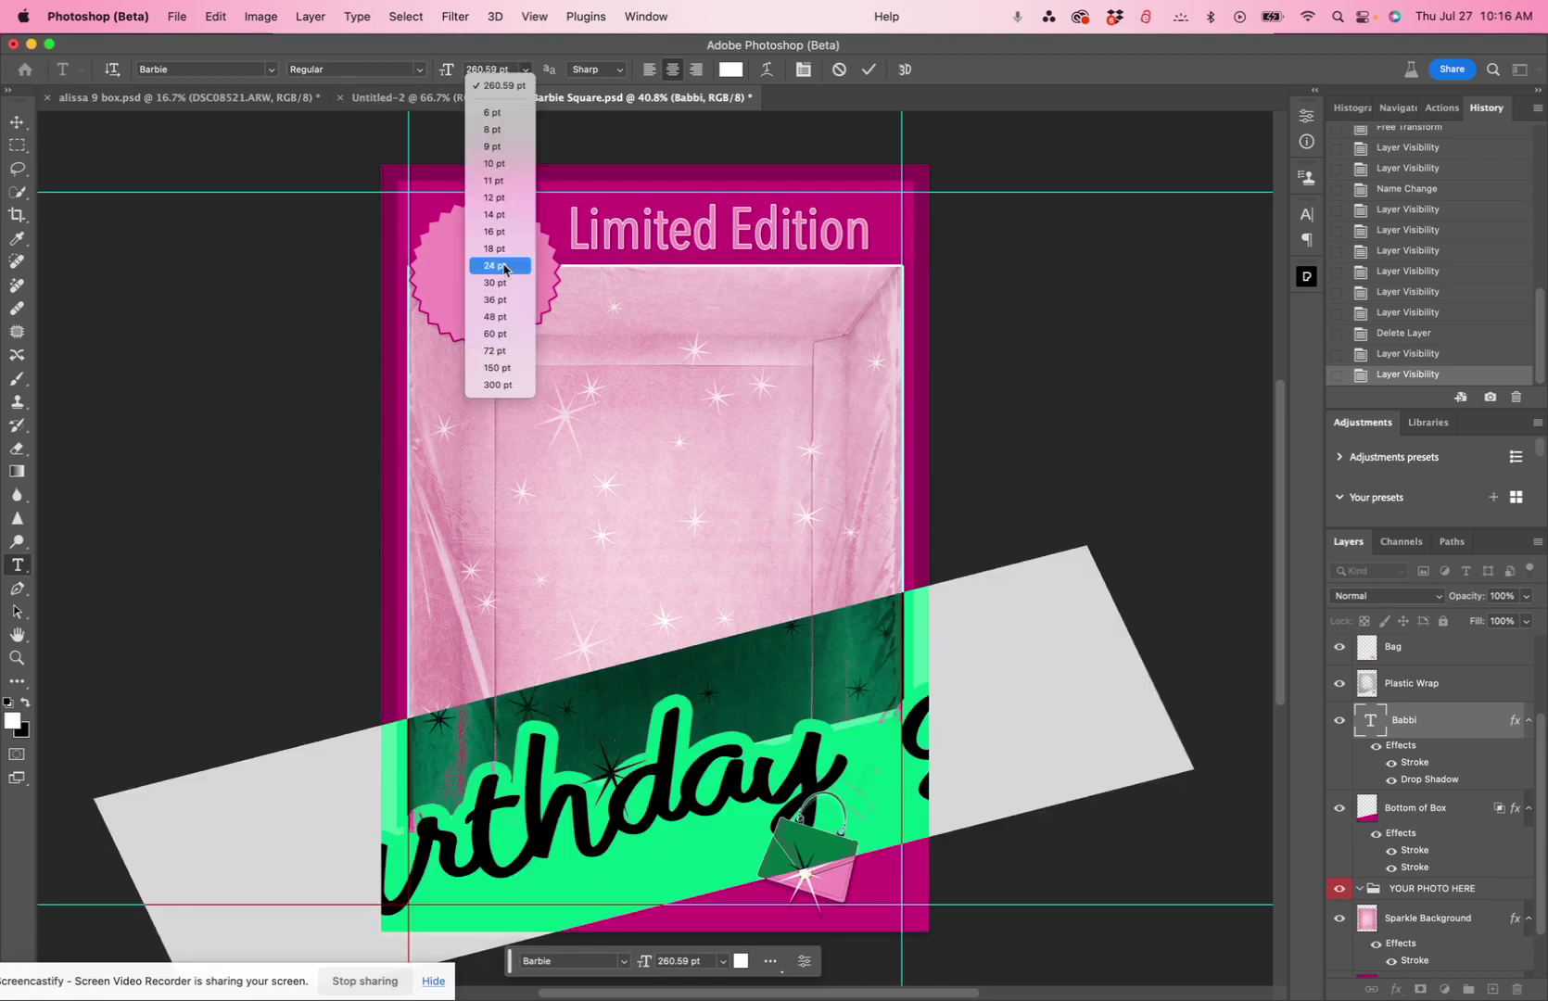
pyautogui.click(495, 359)
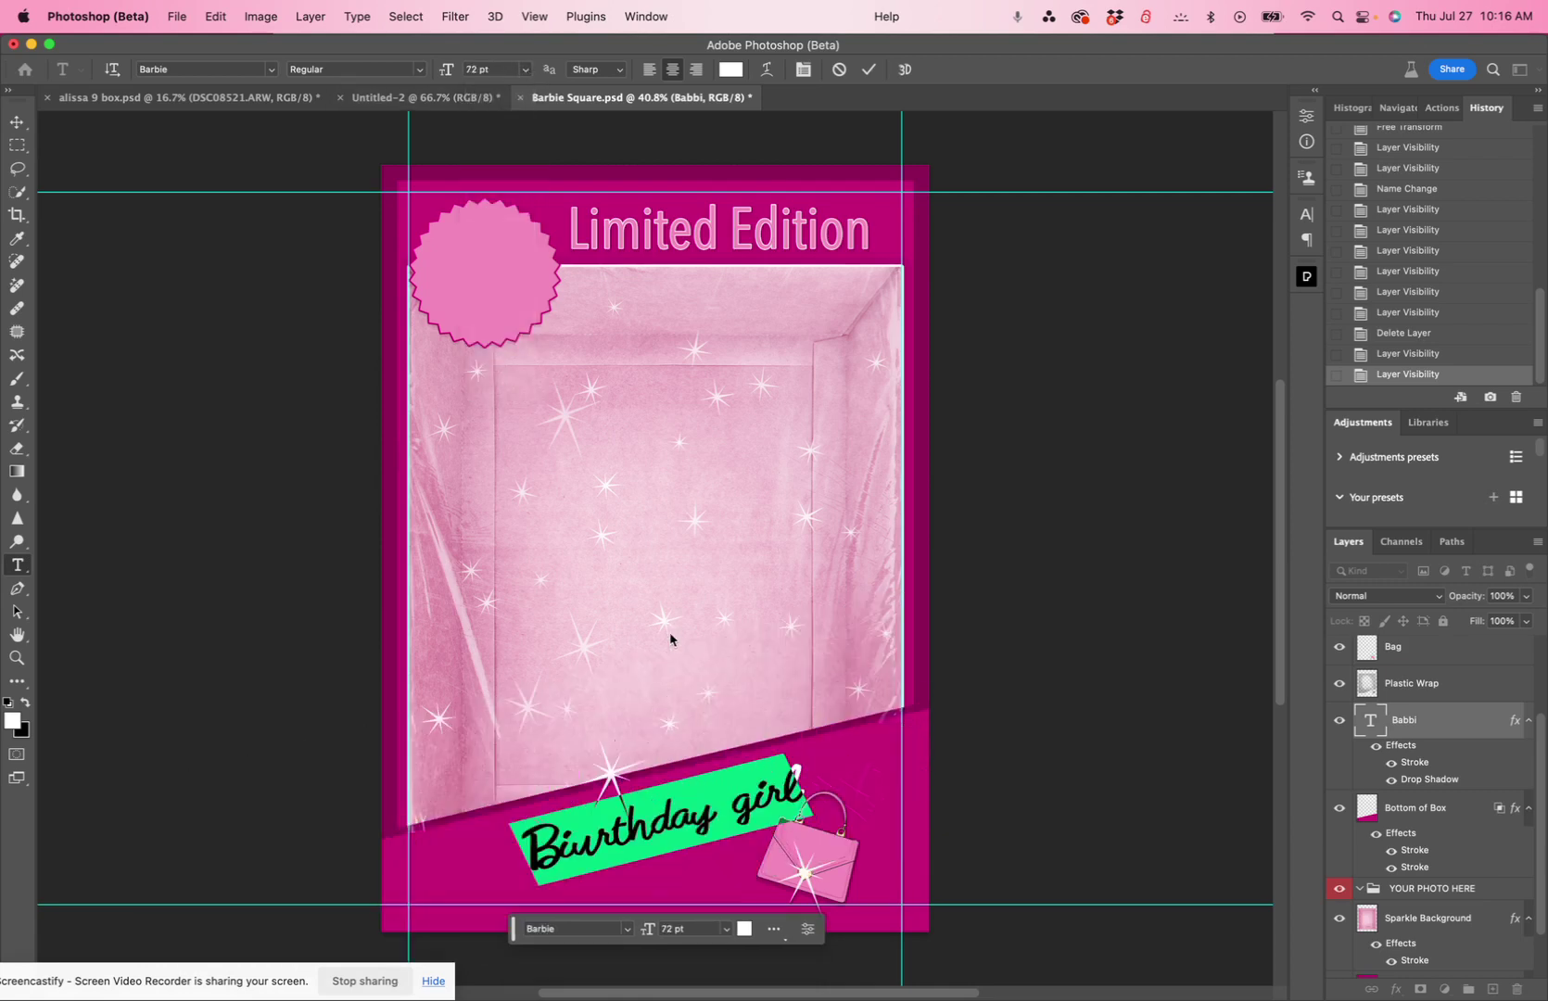
pyautogui.click(525, 70)
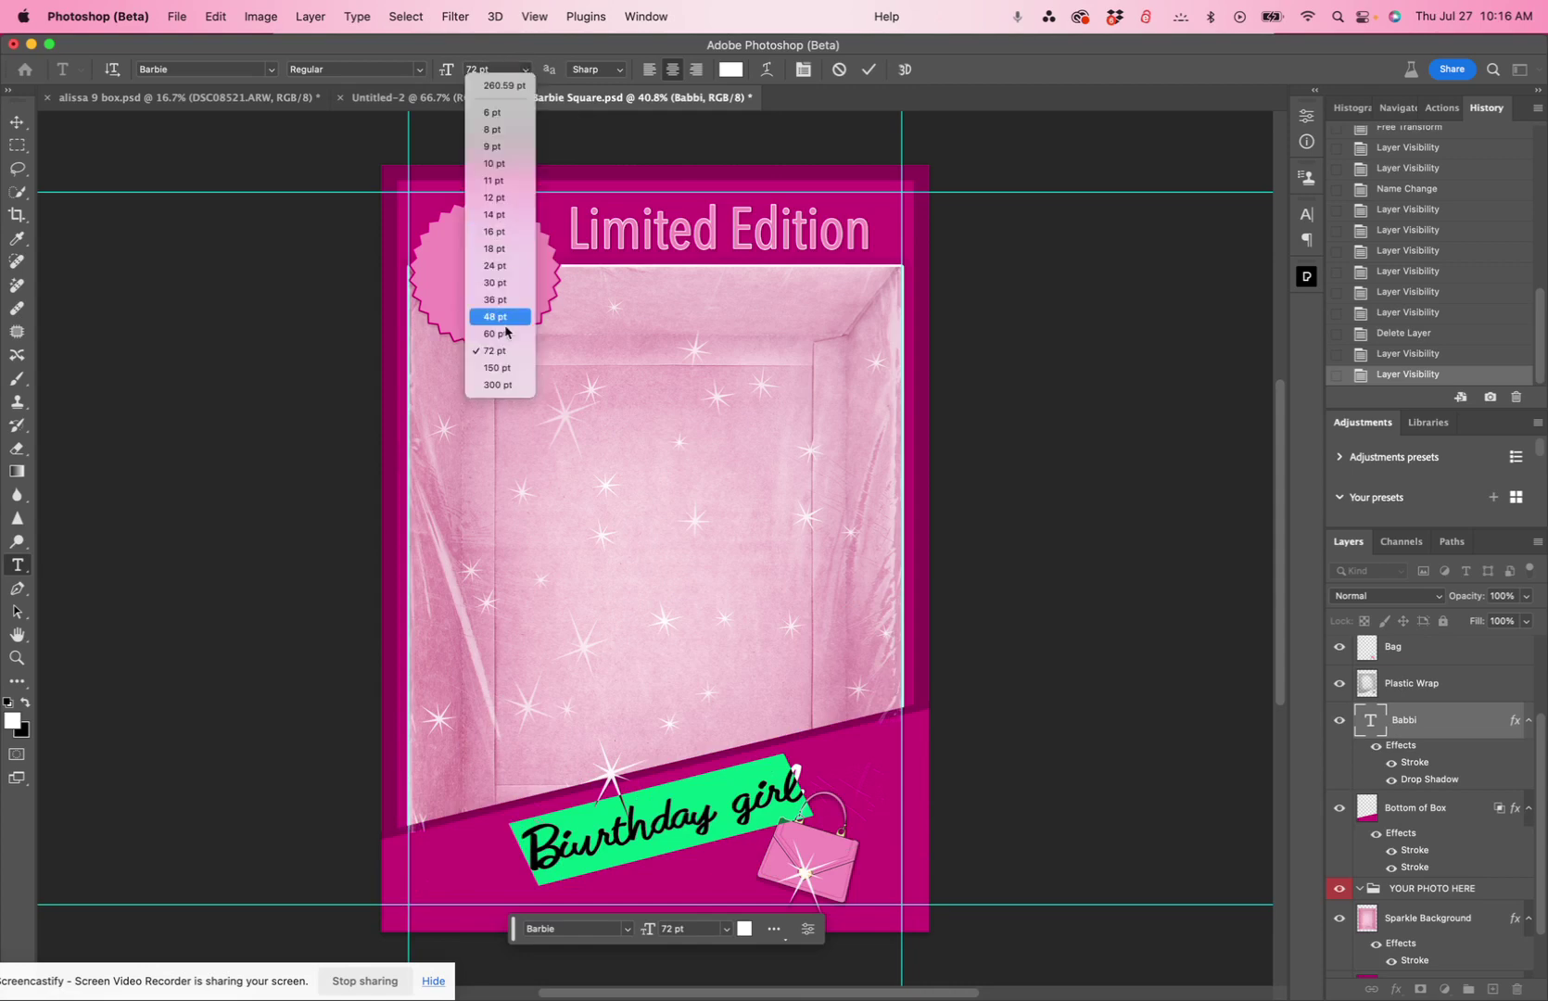
pyautogui.click(503, 375)
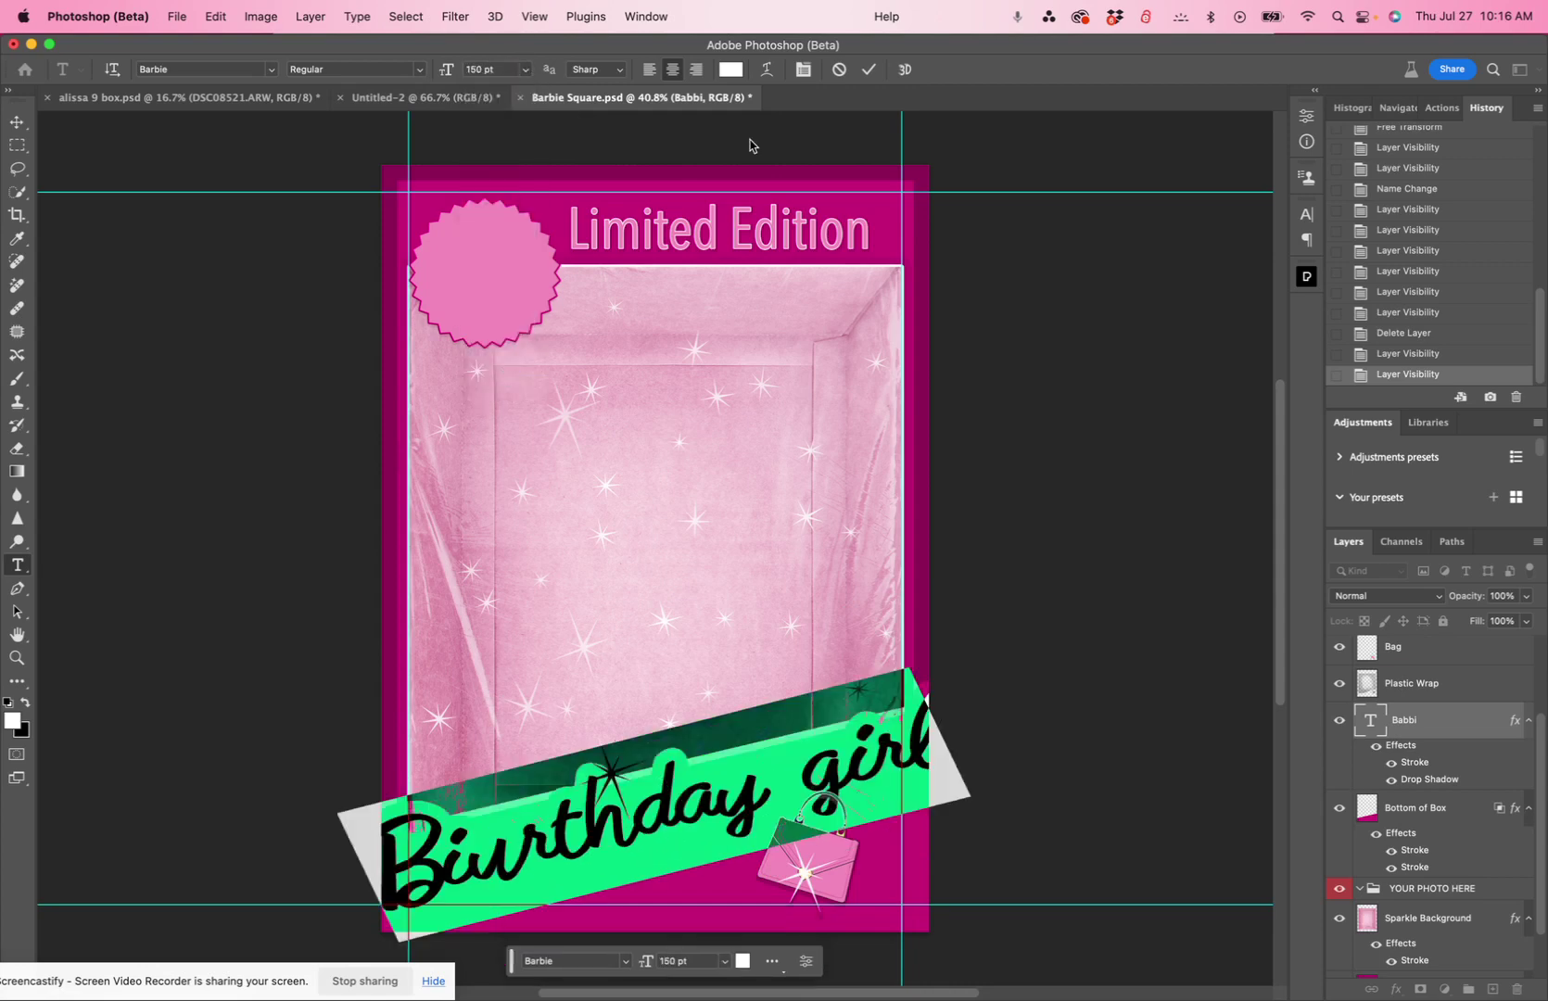
pyautogui.click(869, 69)
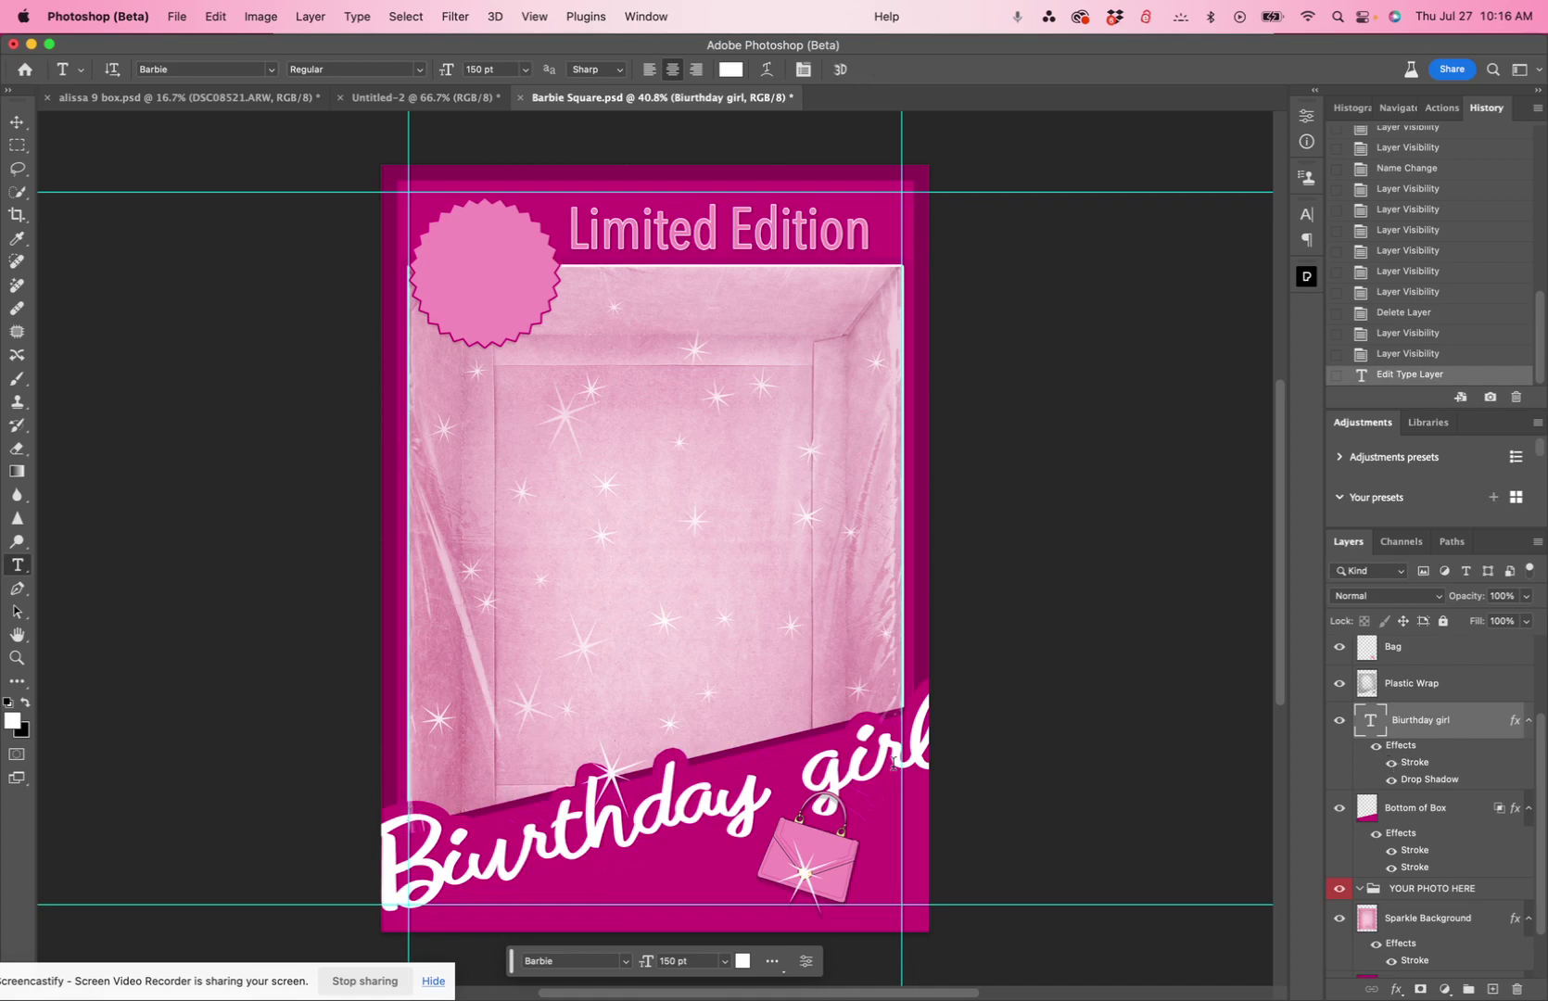
# - Move the title up and scale it to about 125 pt so it fits within the box width
pyautogui.press('super+t')
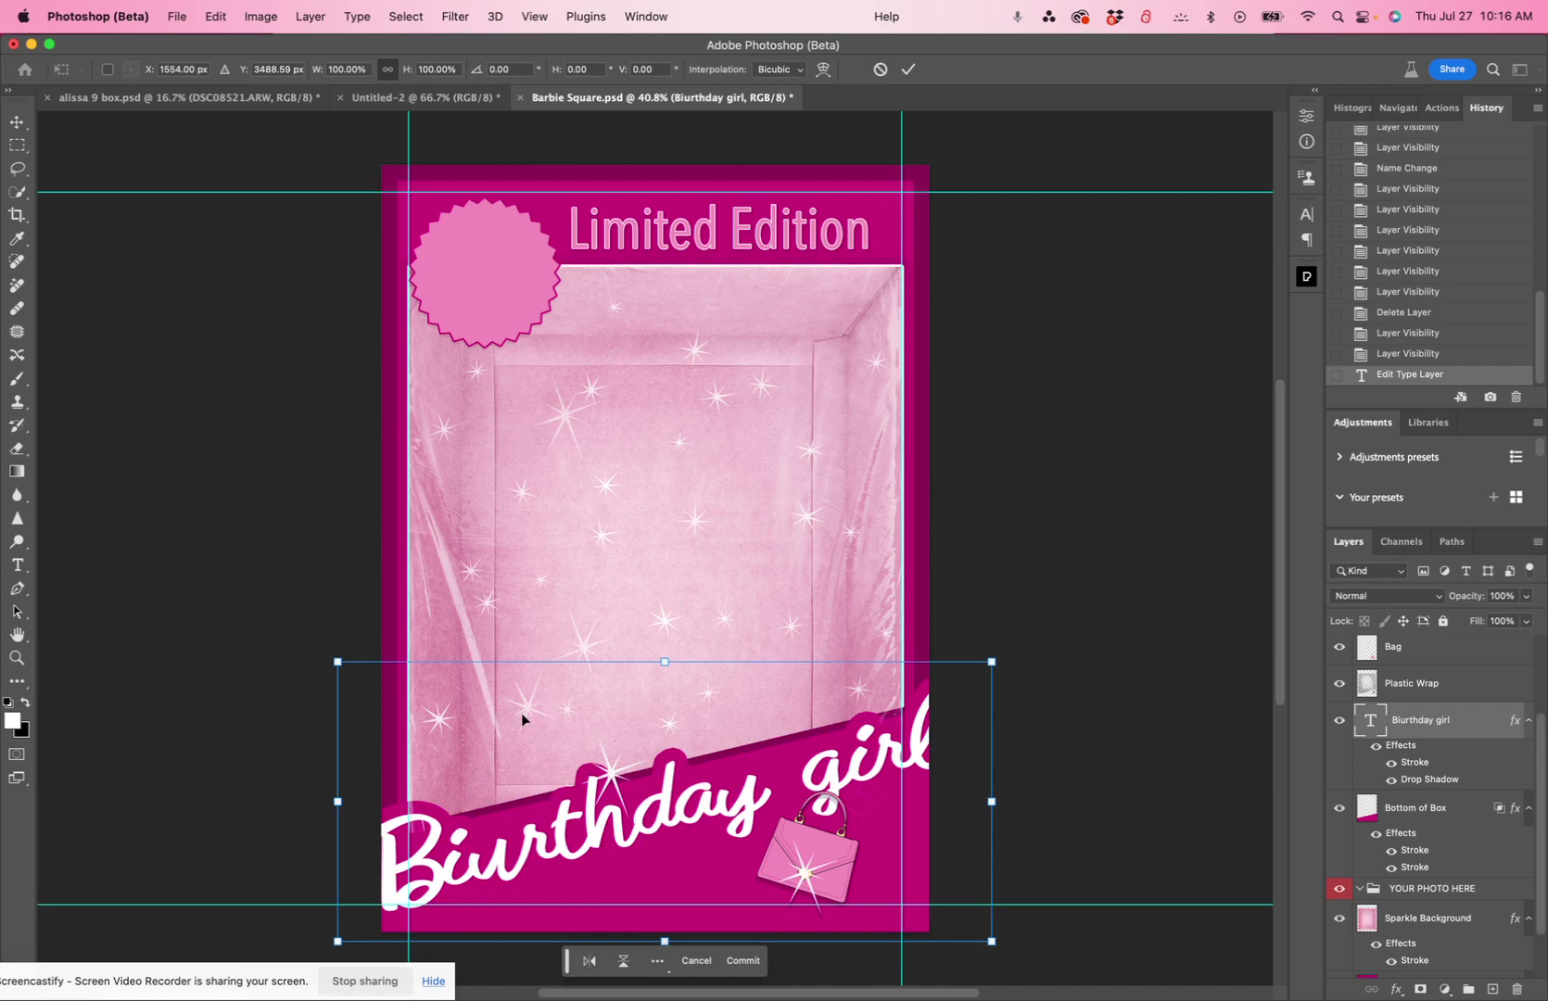
pyautogui.moveTo(590, 808); pyautogui.dragTo(593, 746)
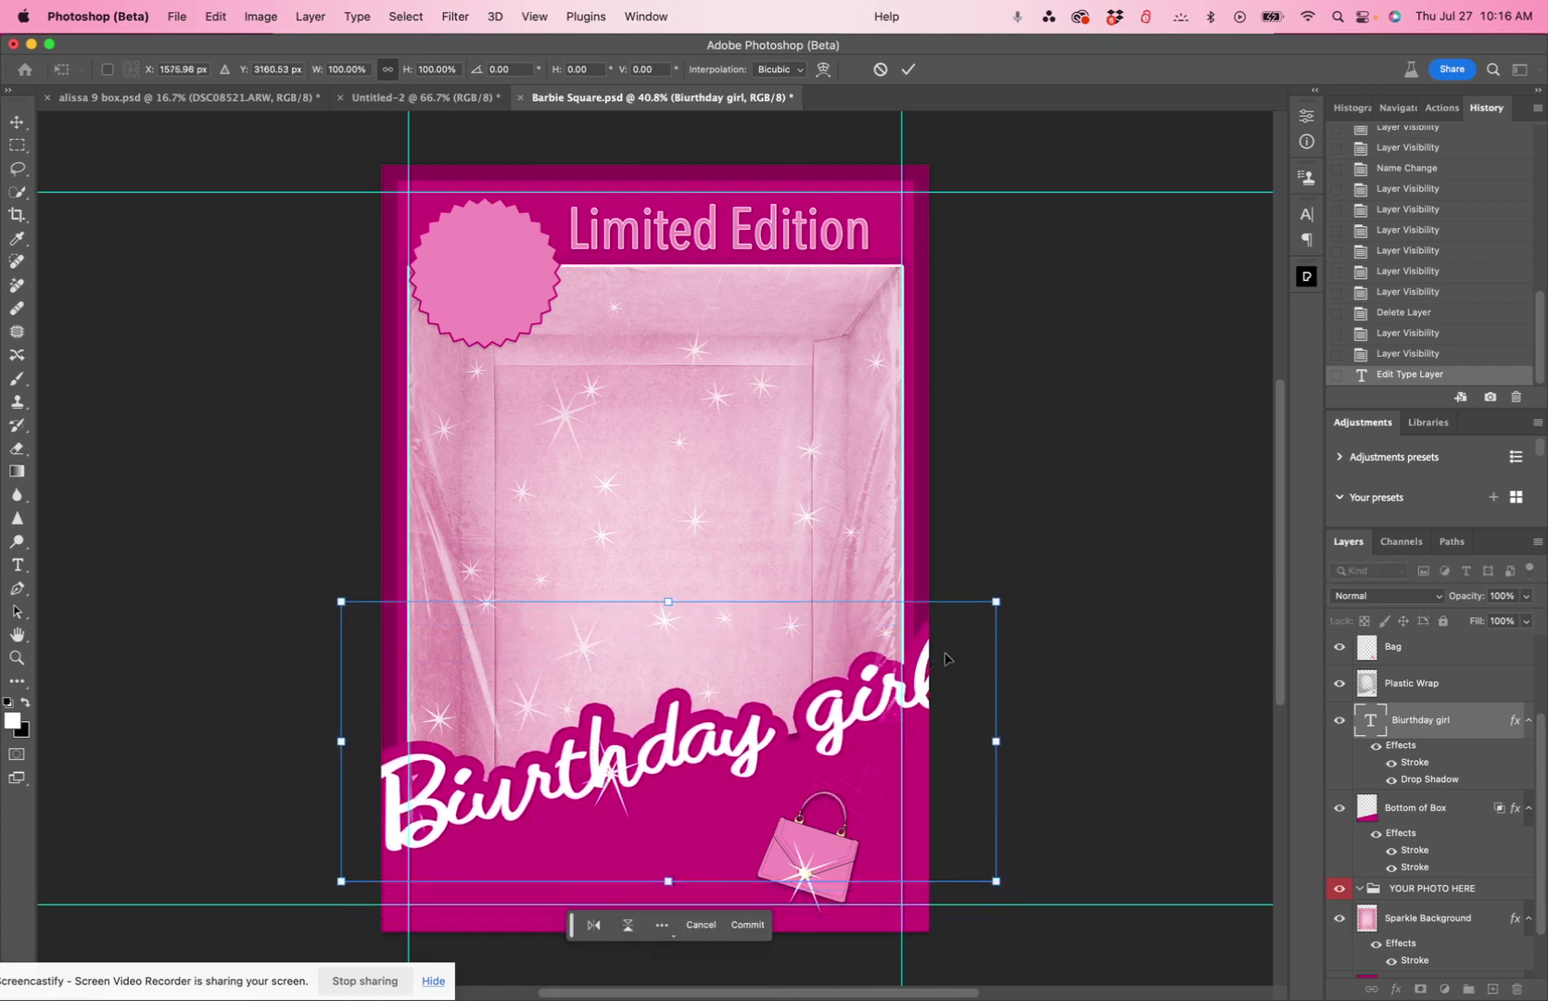
pyautogui.moveTo(994, 607); pyautogui.dragTo(960, 636)
pyautogui.moveTo(762, 751); pyautogui.dragTo(743, 753)
pyautogui.moveTo(940, 649); pyautogui.dragTo(906, 649)
pyautogui.moveTo(729, 774); pyautogui.dragTo(751, 769)
pyautogui.click(908, 69)
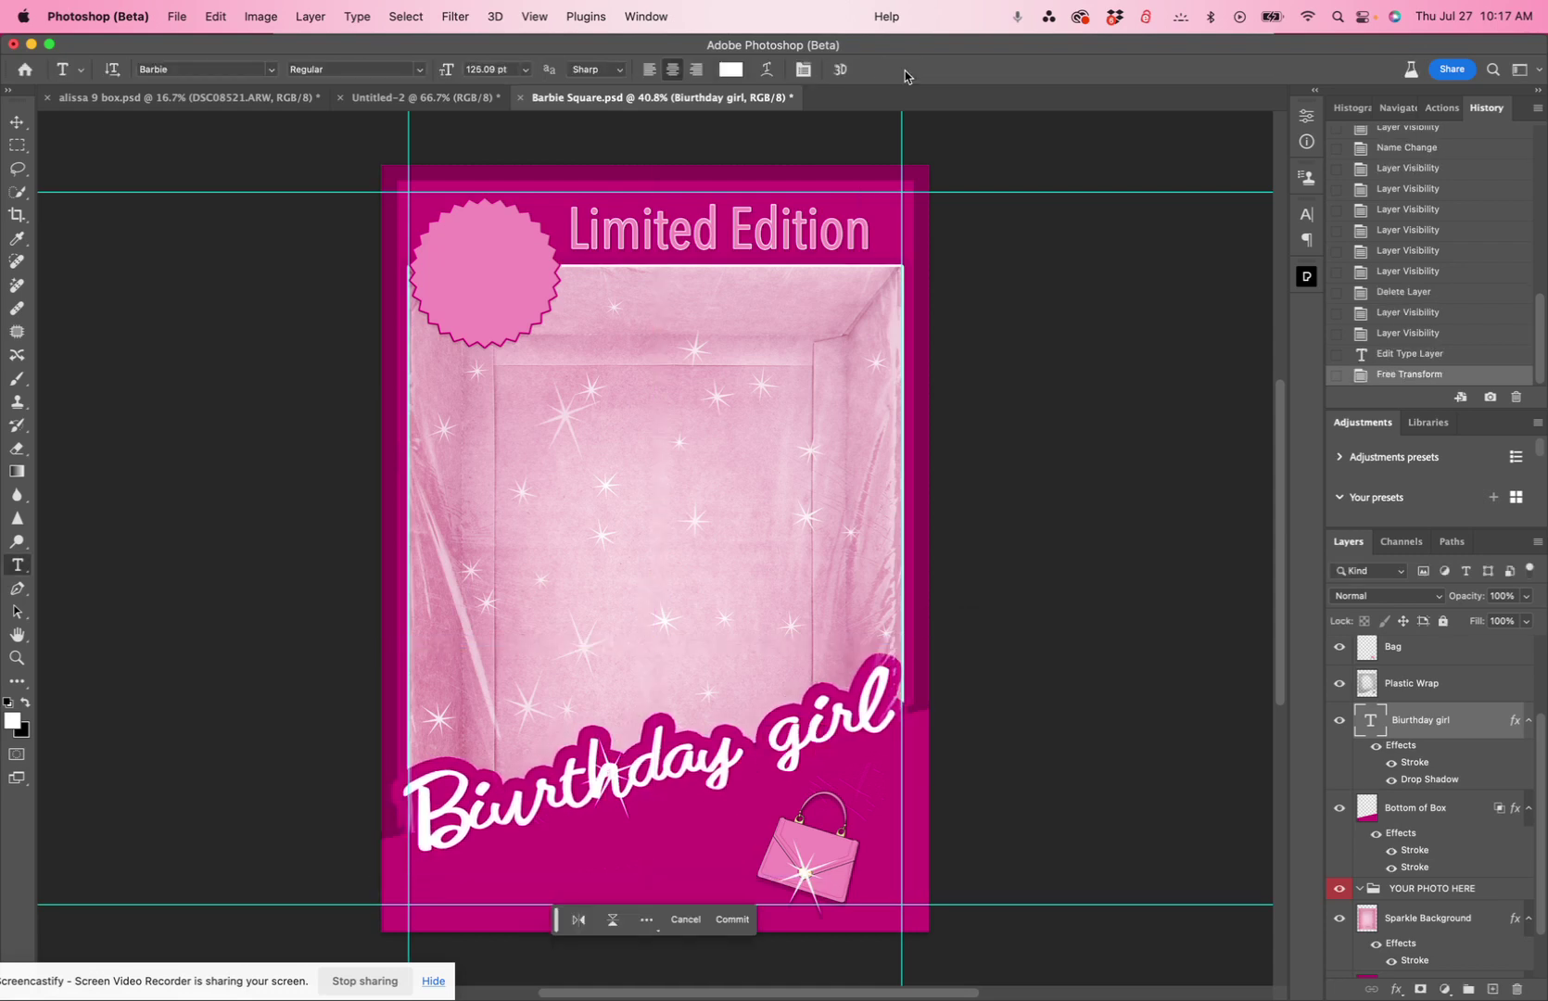
# - Undo the title's transform and text edit to restore the Babbi title
pyautogui.press('super+z')
pyautogui.press('super+z')
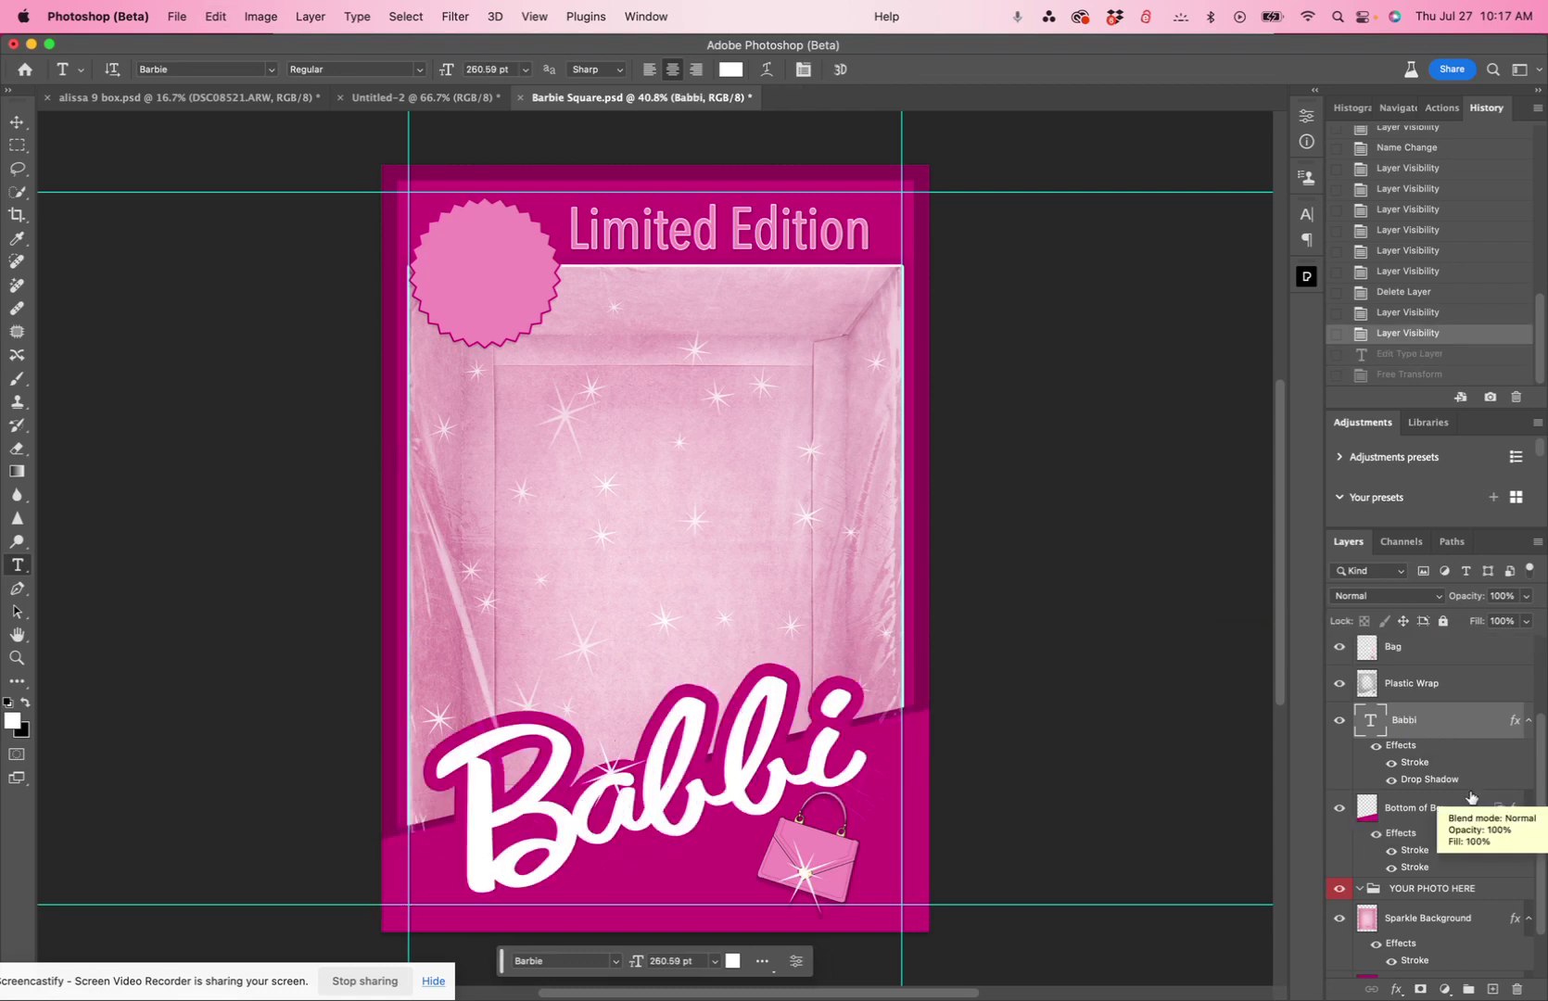
# - Hide the Babbi title layer, and inspect the Bottom of Box layer by hiding and reshowing it
pyautogui.scroll(-3, 1471, 797)
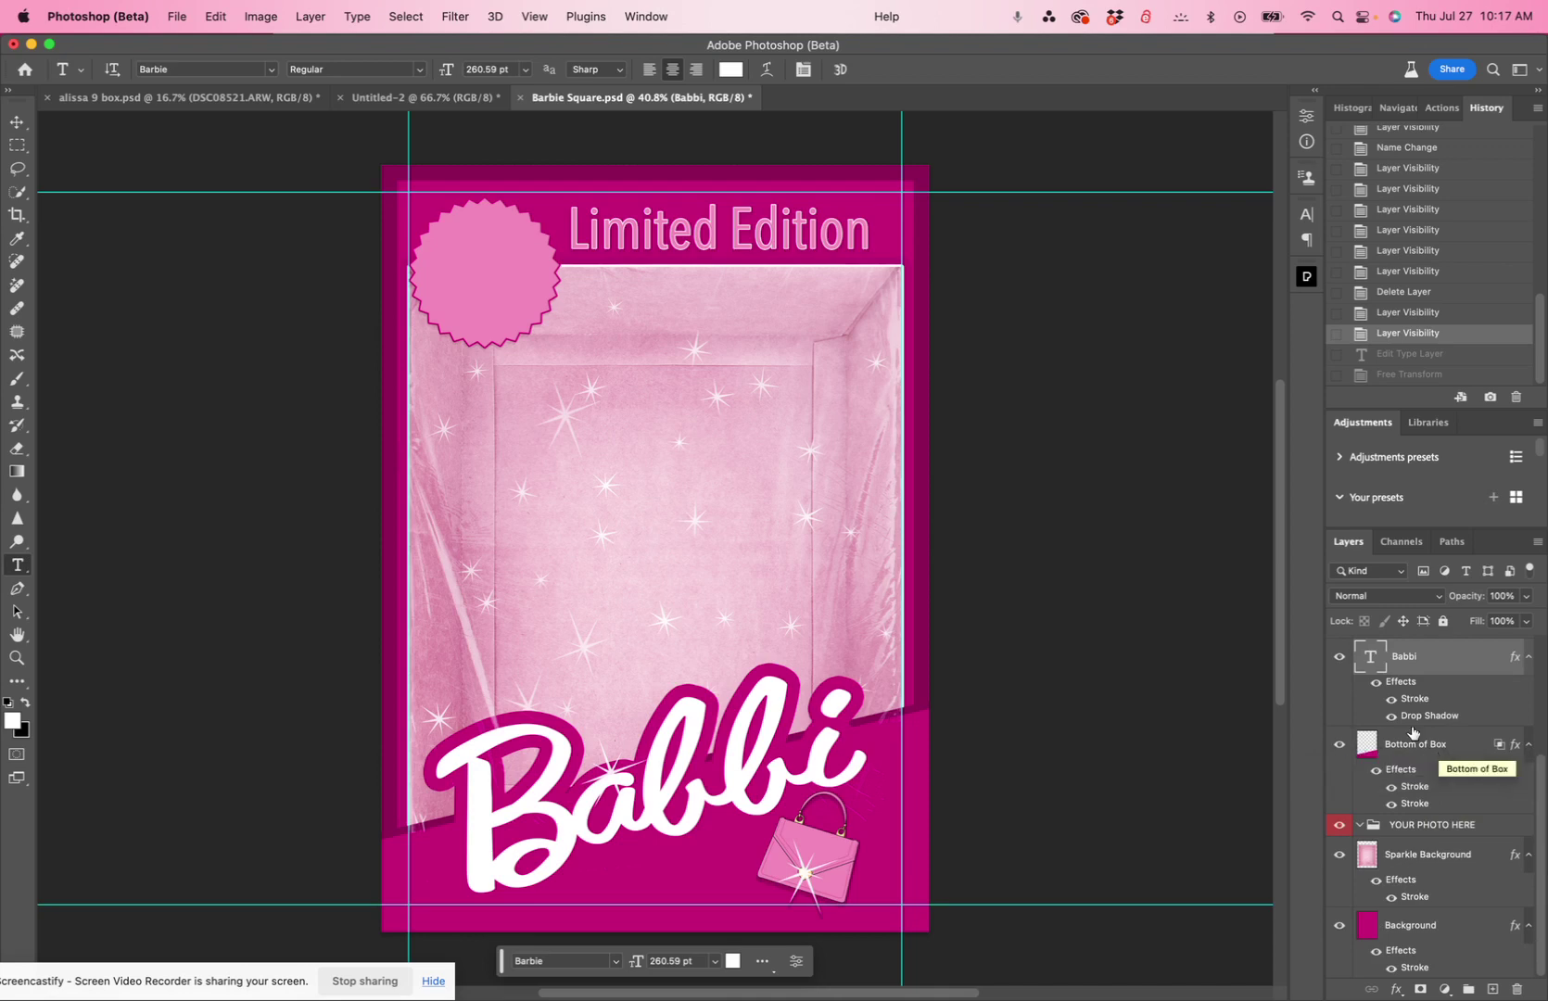
pyautogui.click(1338, 657)
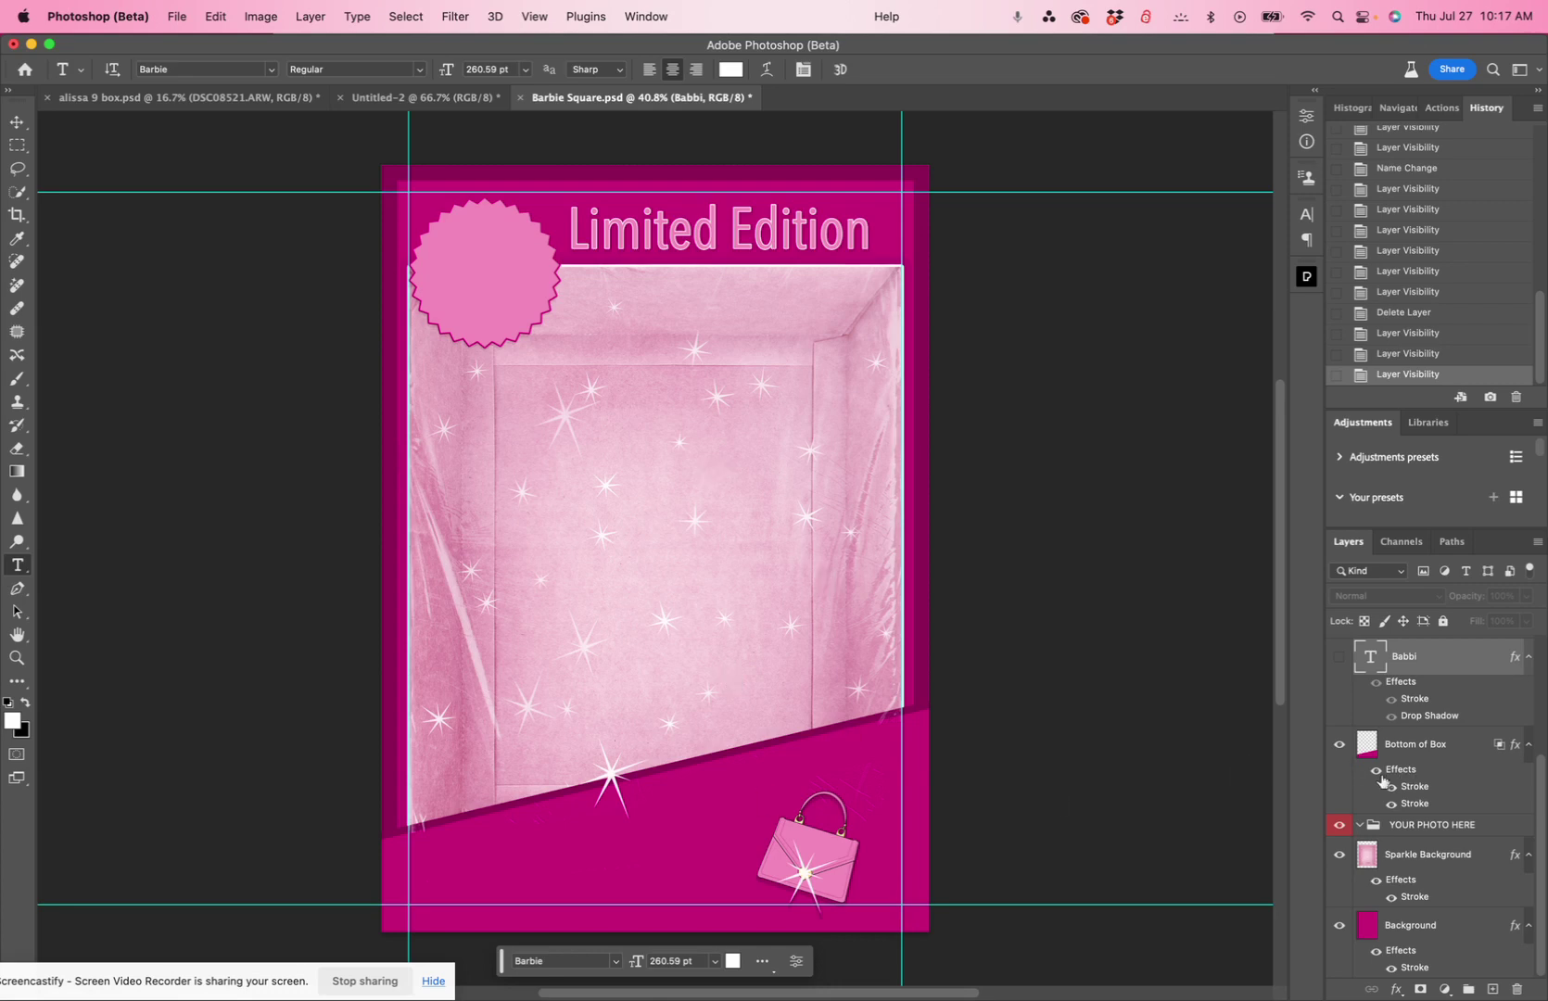
pyautogui.click(1338, 745)
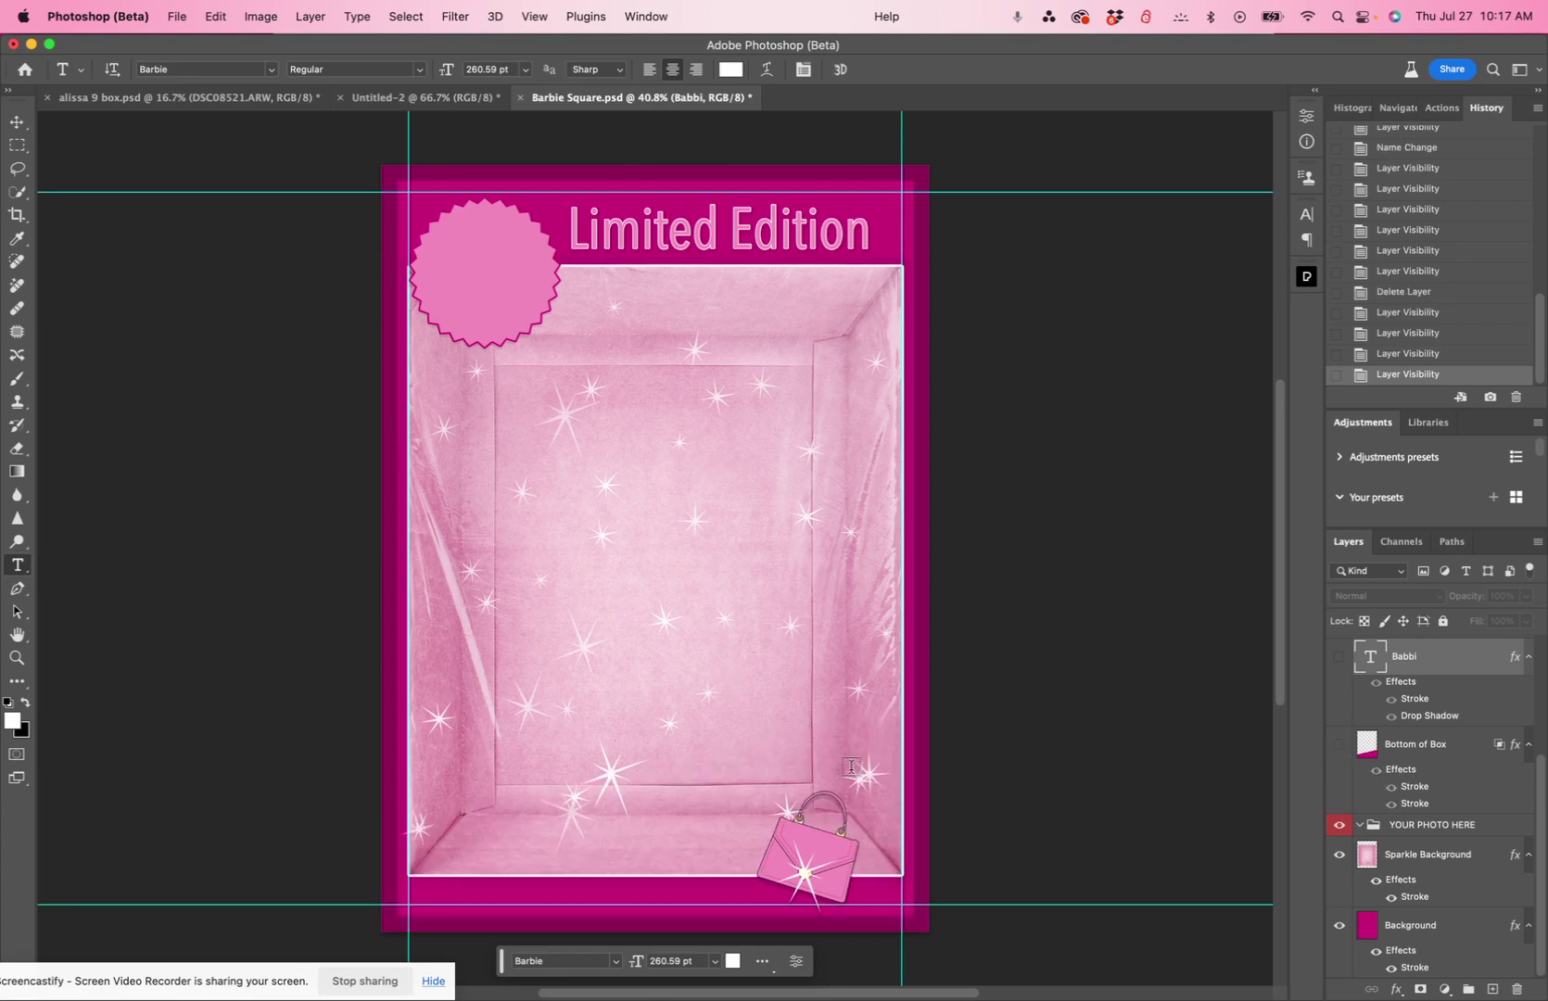
pyautogui.click(1338, 745)
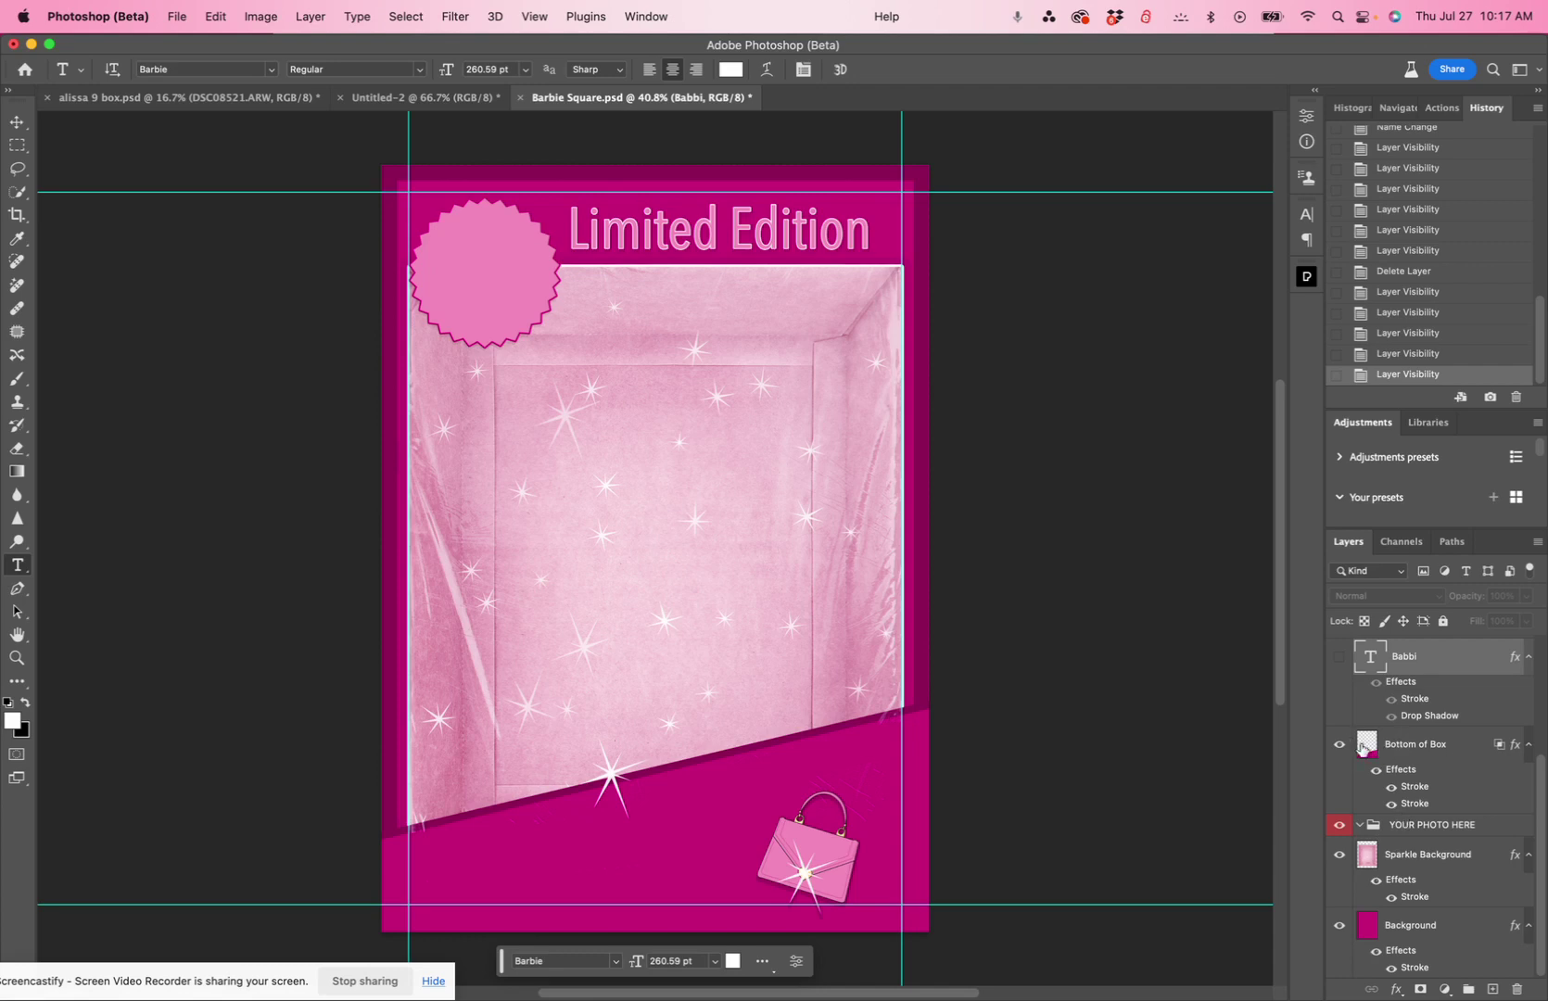
# - Inspect the Sparkle Background layer by toggling its visibility, leaving it shown
pyautogui.click(1338, 857)
pyautogui.click(1337, 856)
pyautogui.click(1337, 857)
pyautogui.click(1338, 859)
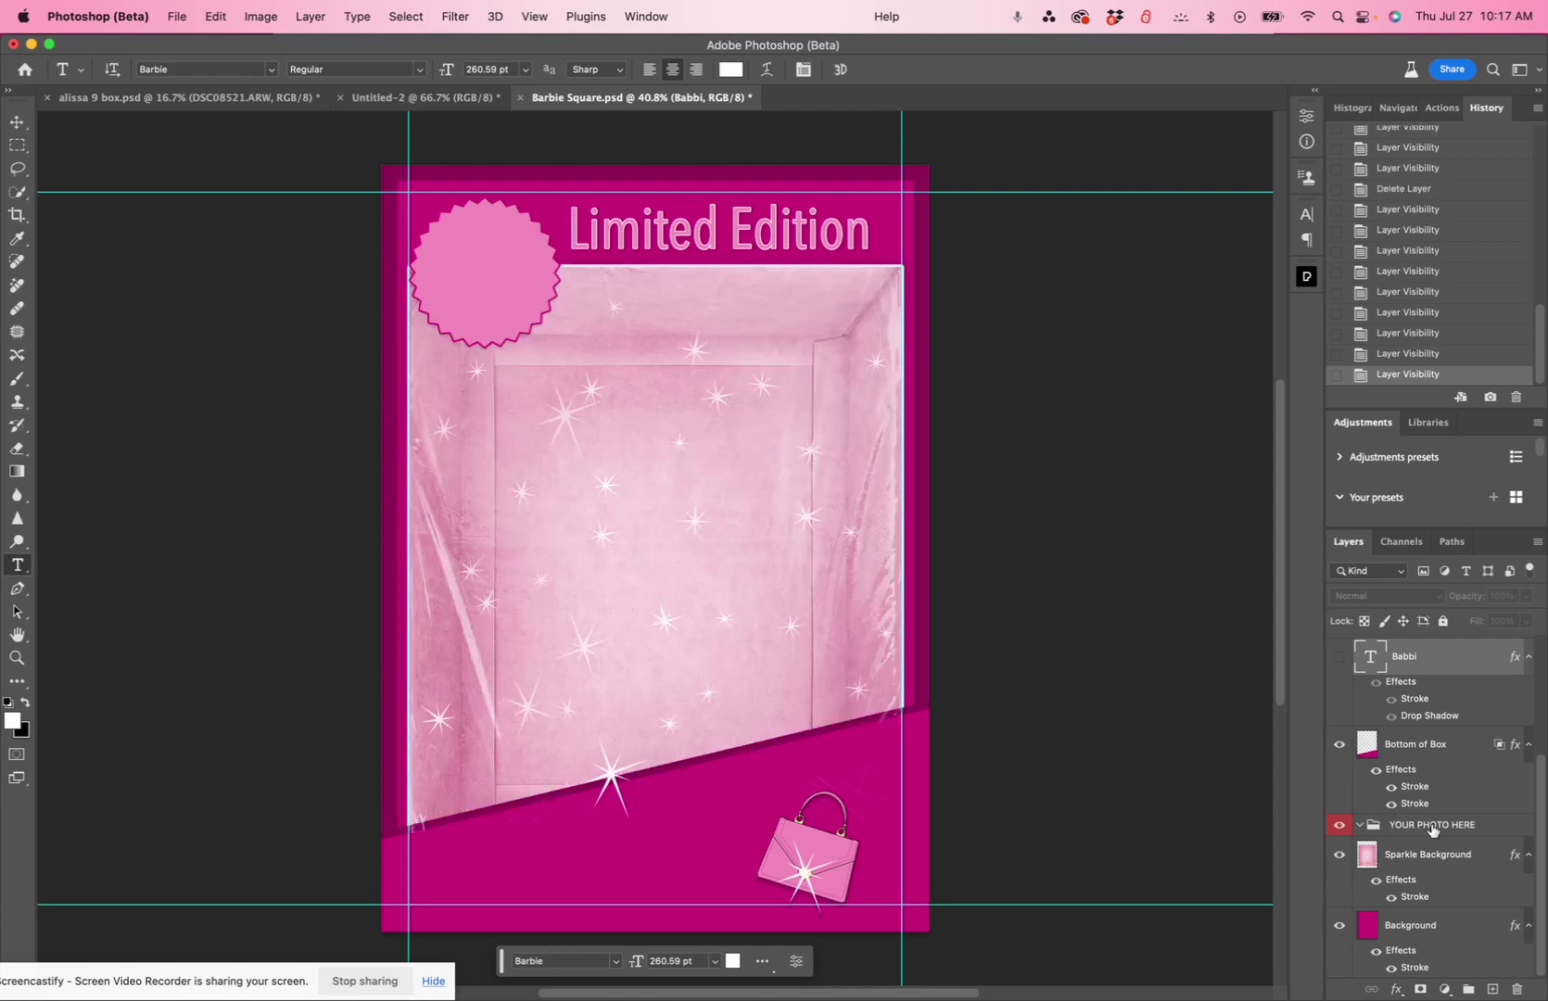
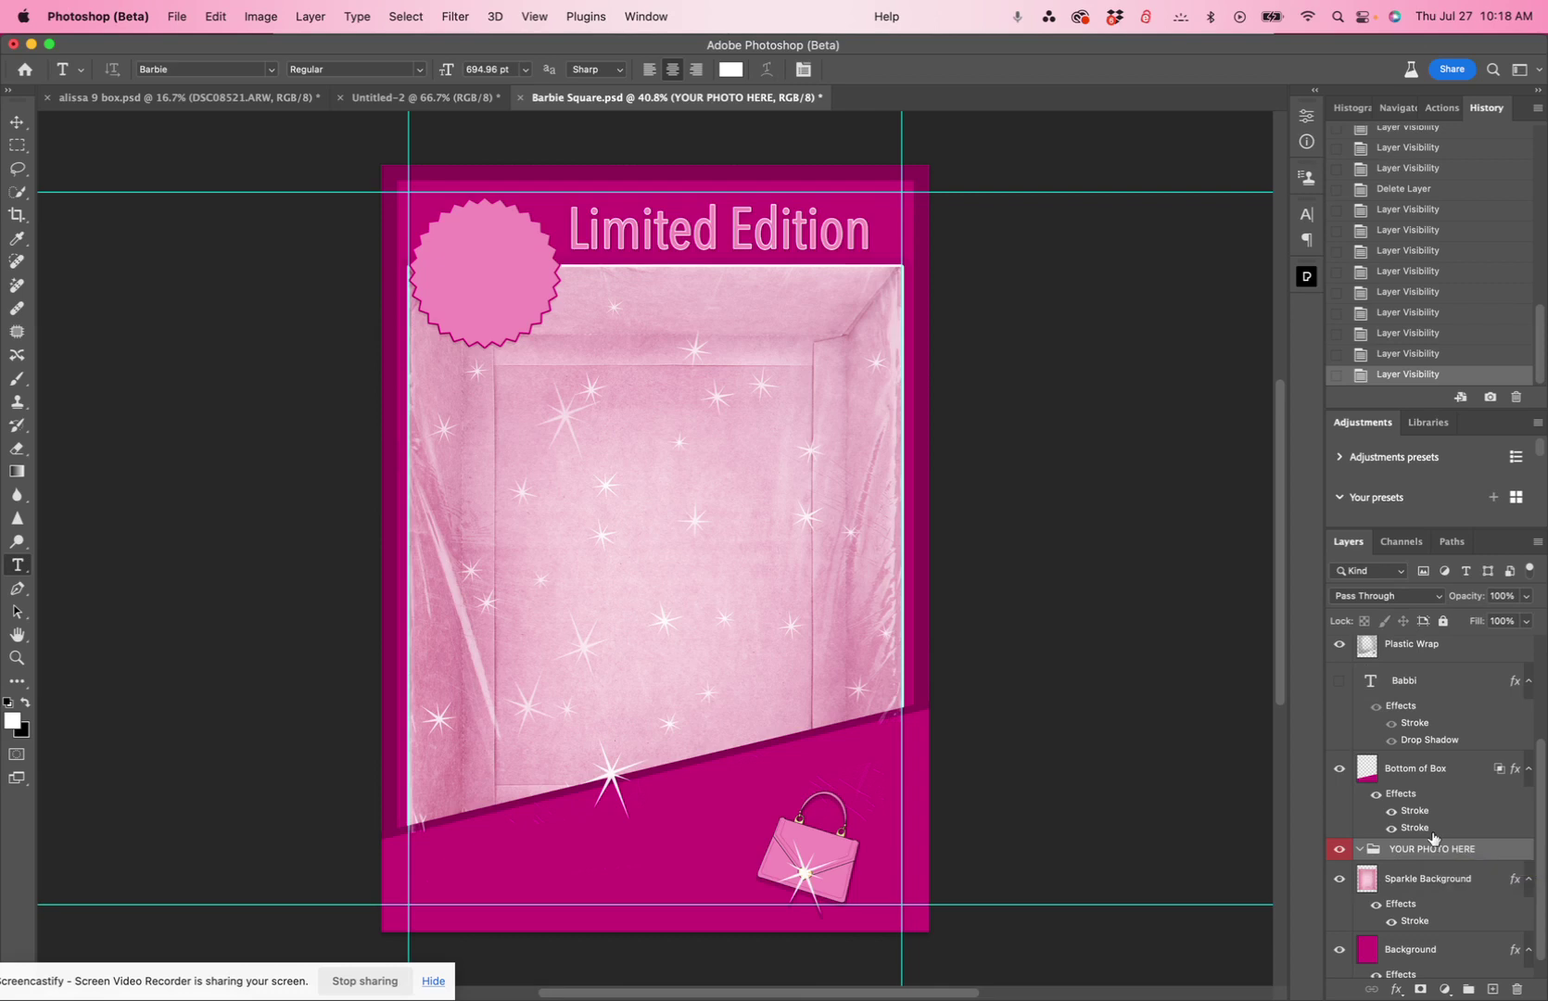
# - Place "Untitled design (73).png" from the Barbie folder as an embedded image just above the YOUR PHOTO HERE group
pyautogui.click(174, 17)
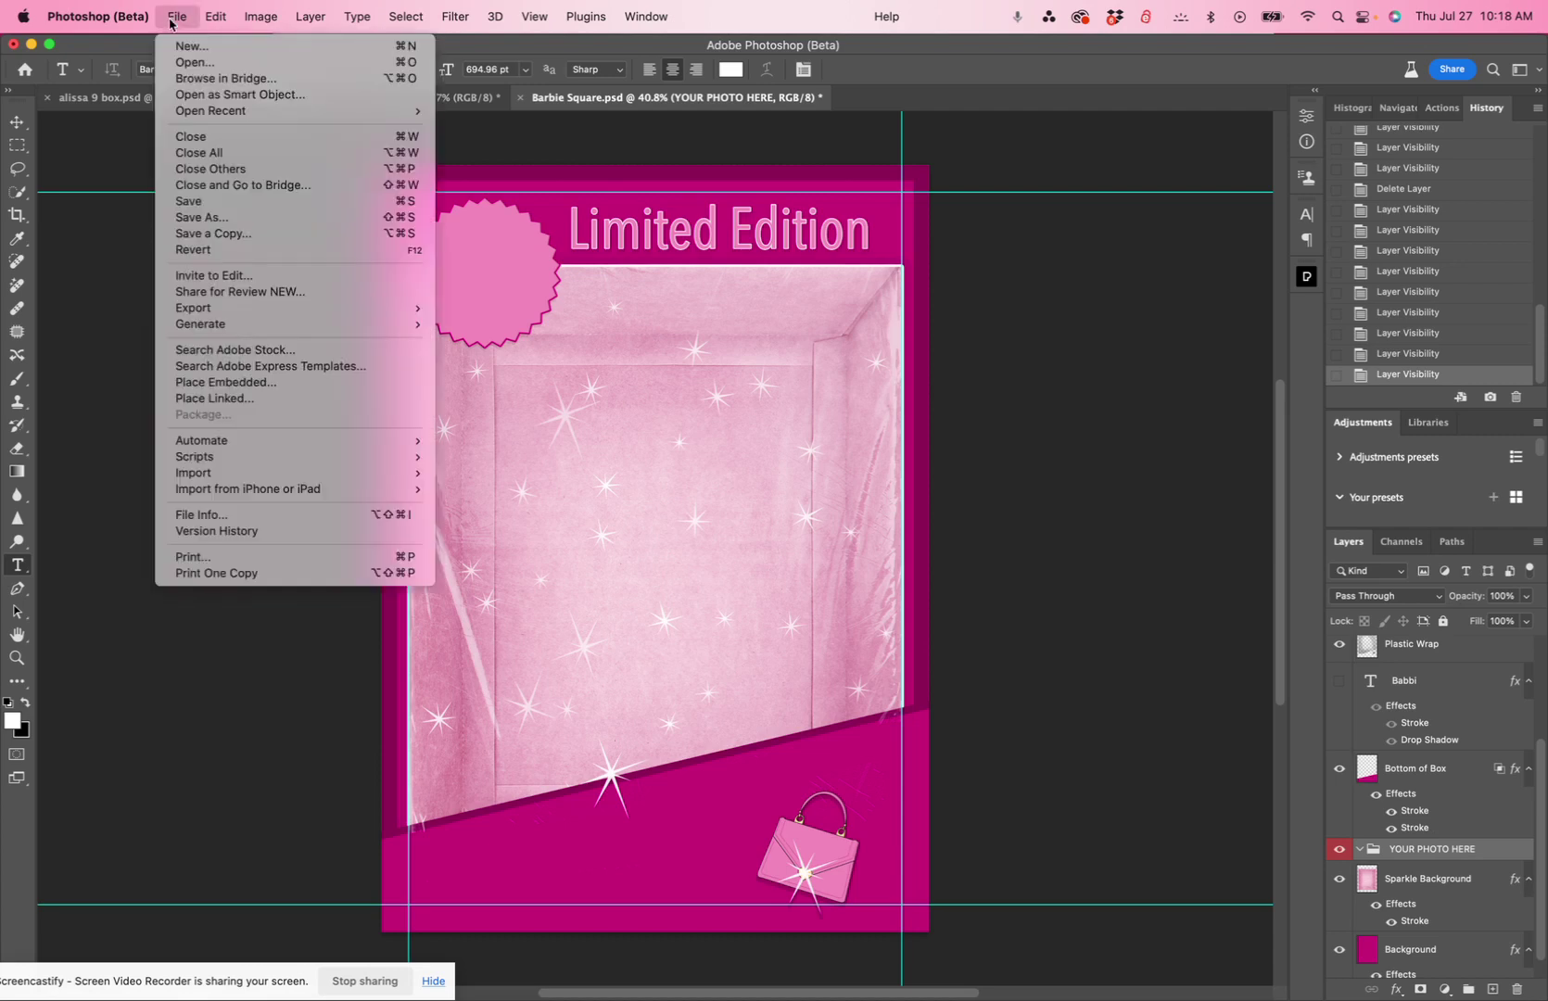
pyautogui.click(248, 382)
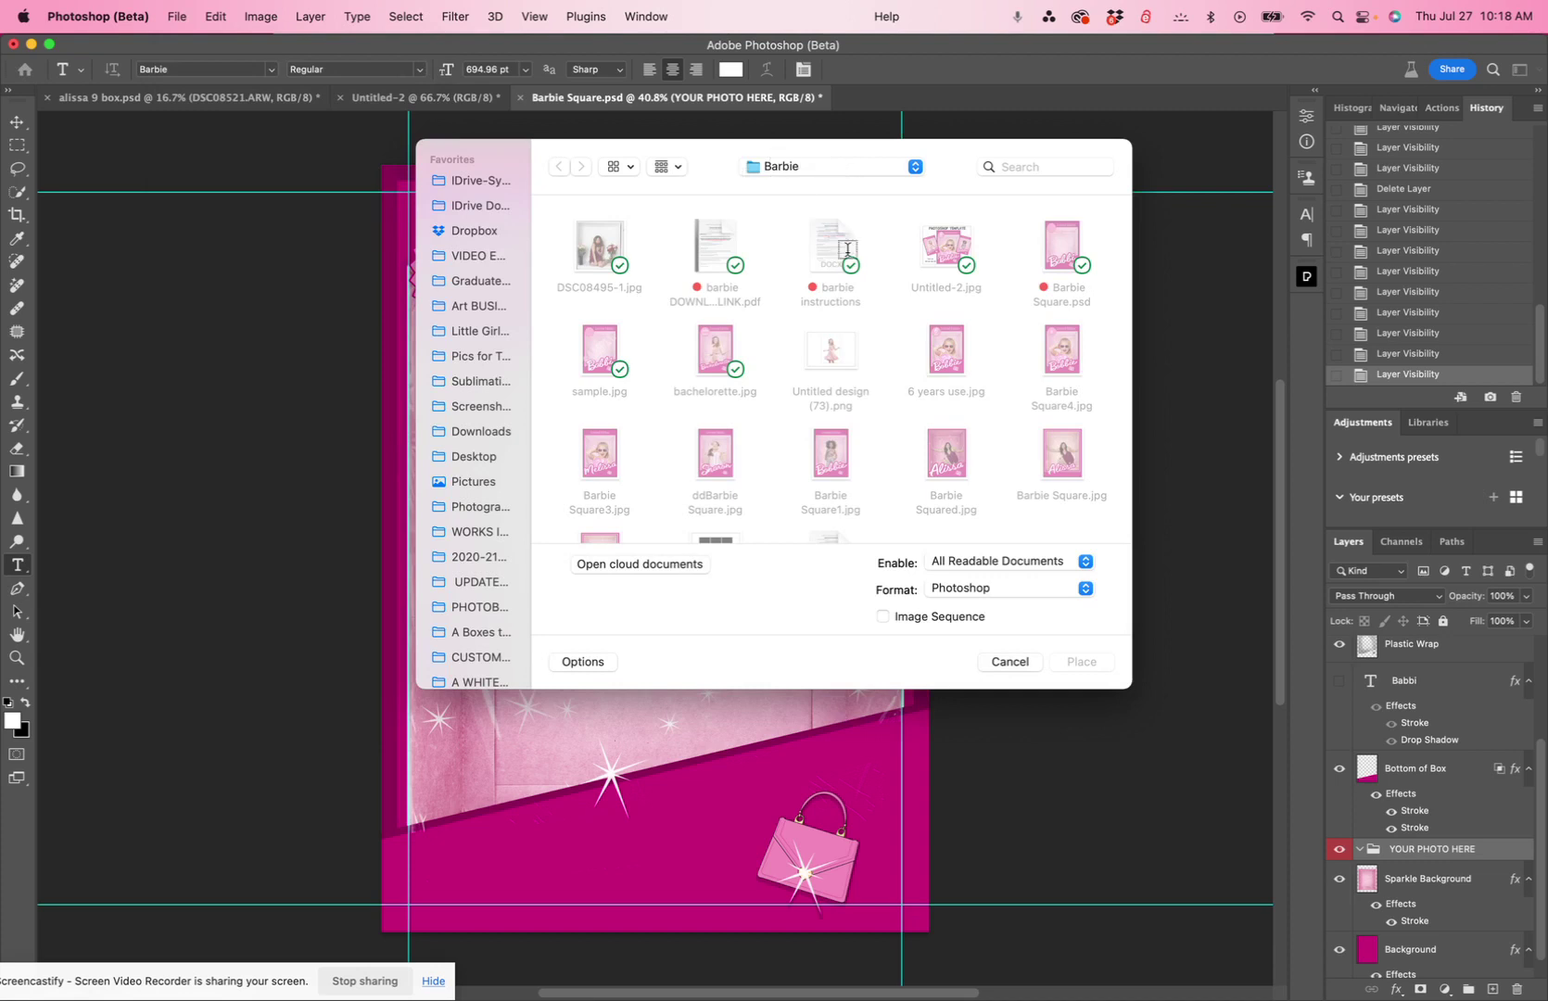
pyautogui.scroll(-3, 893, 454)
pyautogui.scroll(3, 893, 454)
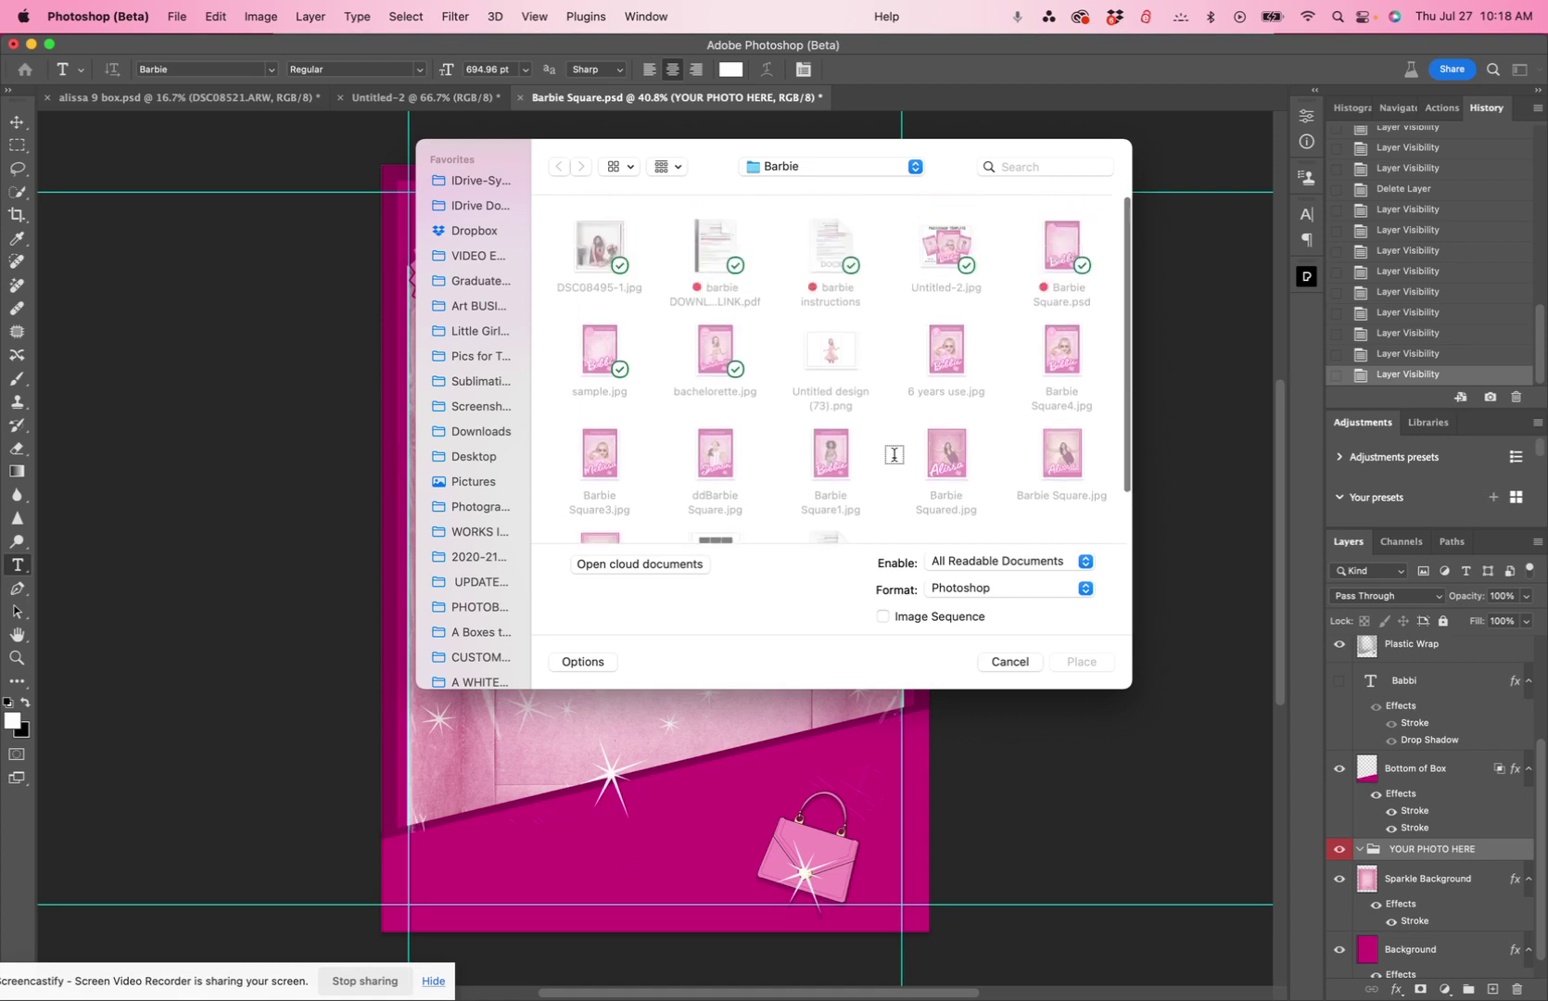
pyautogui.click(846, 397)
pyautogui.click(1061, 660)
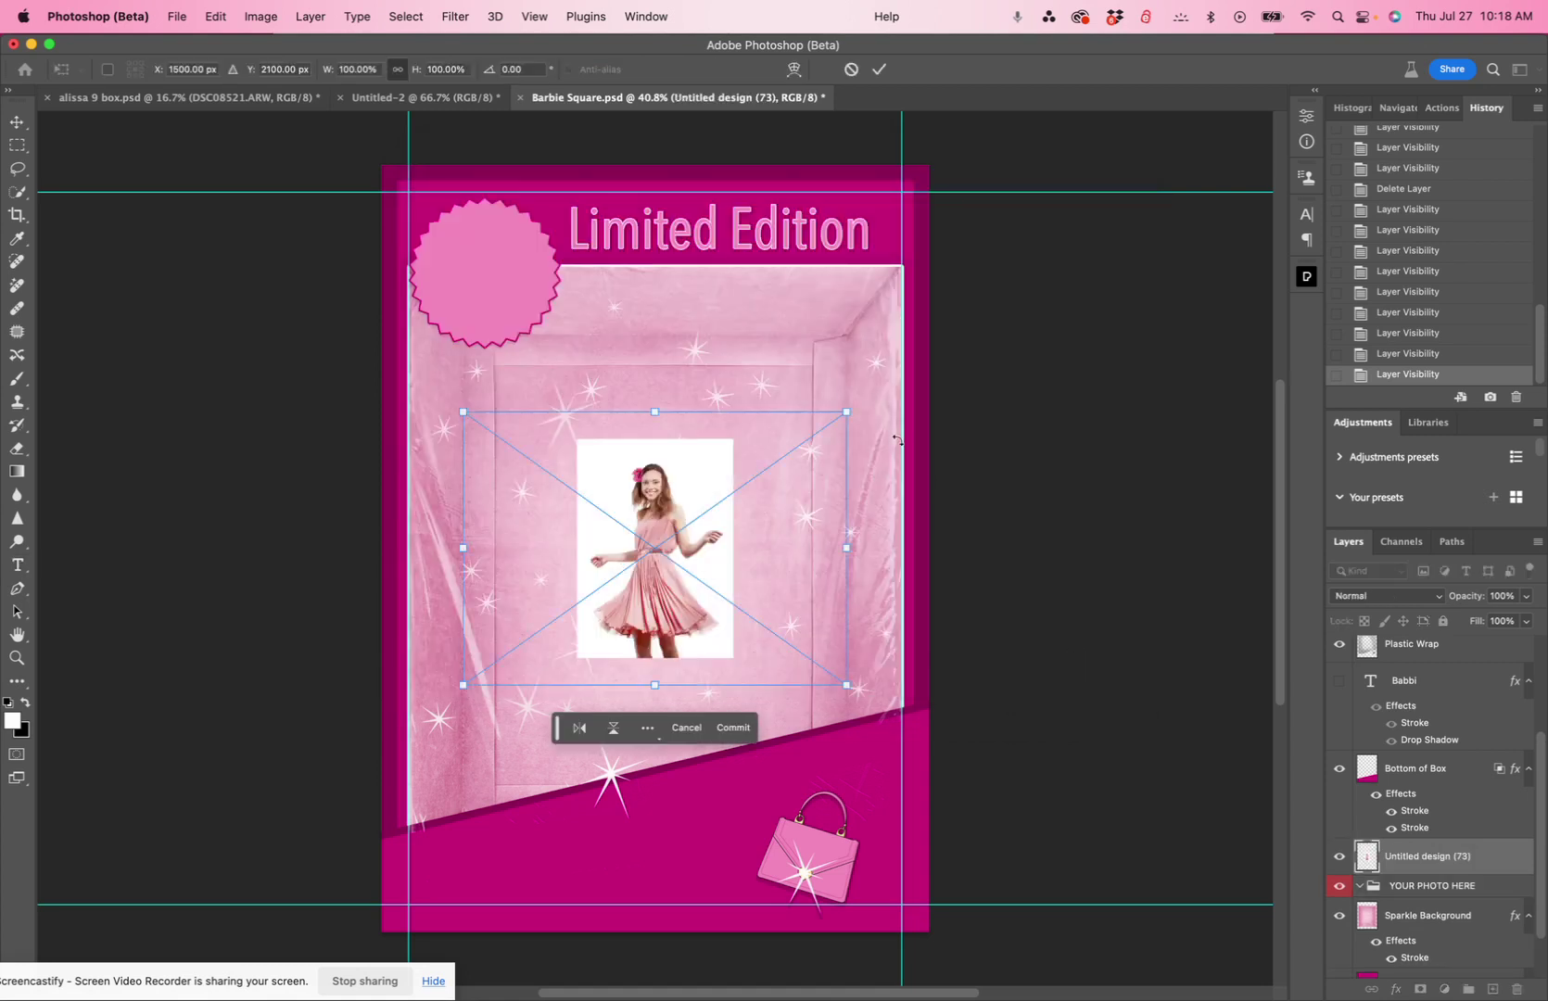
pyautogui.click(877, 70)
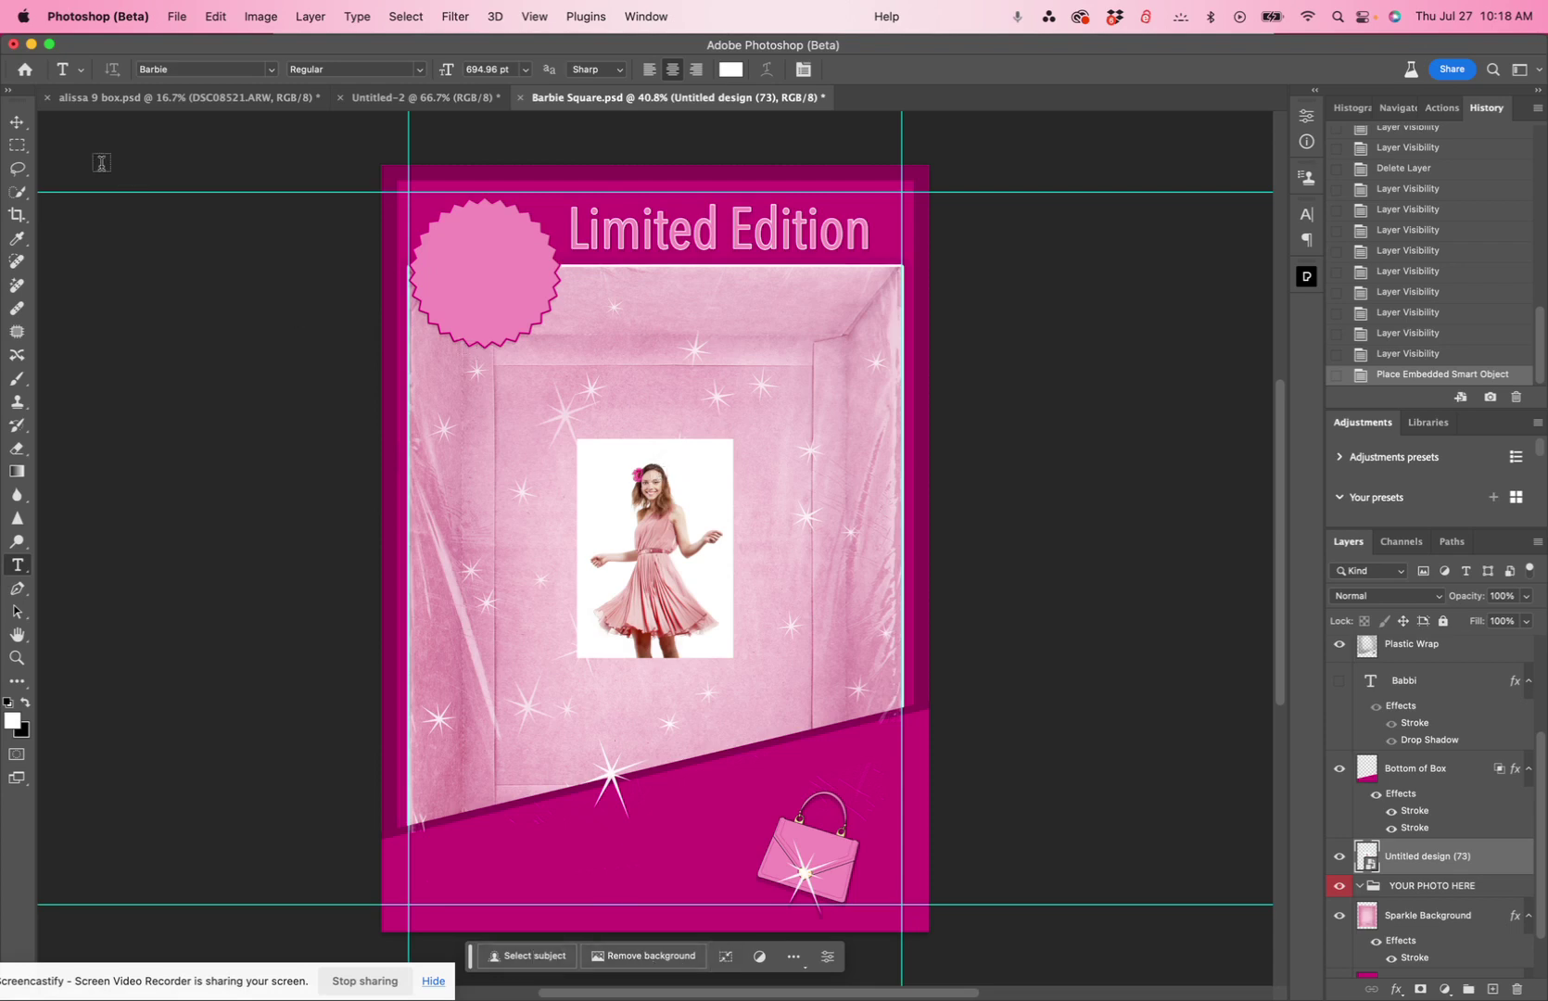
pyautogui.click(15, 197)
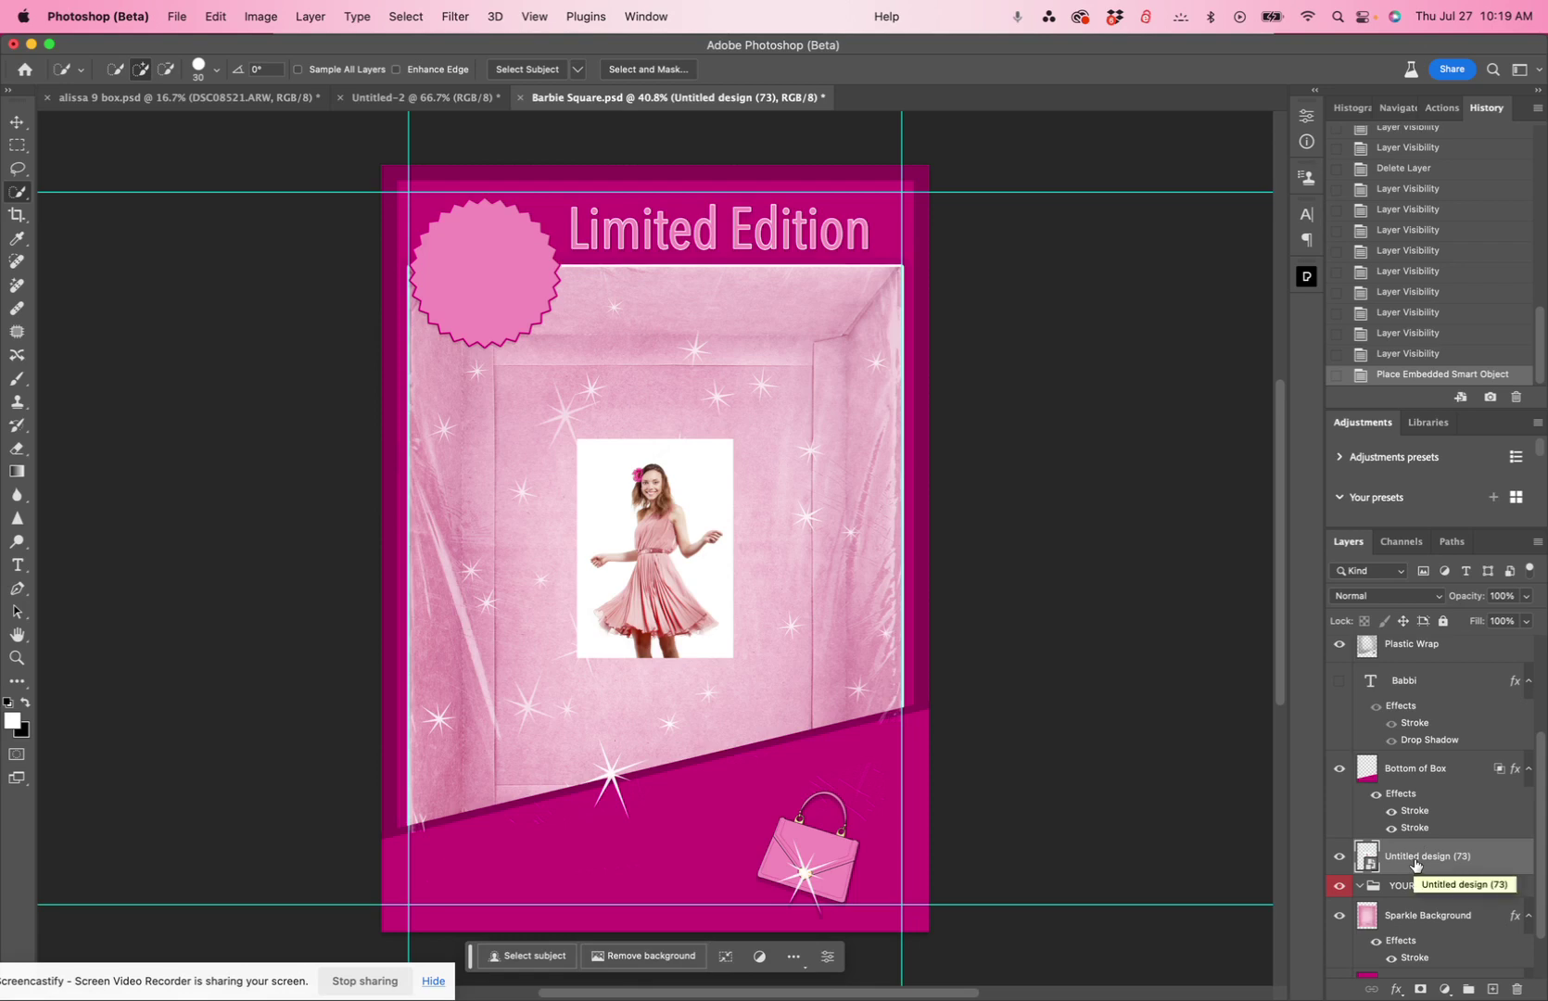
pyautogui.press('super+t')
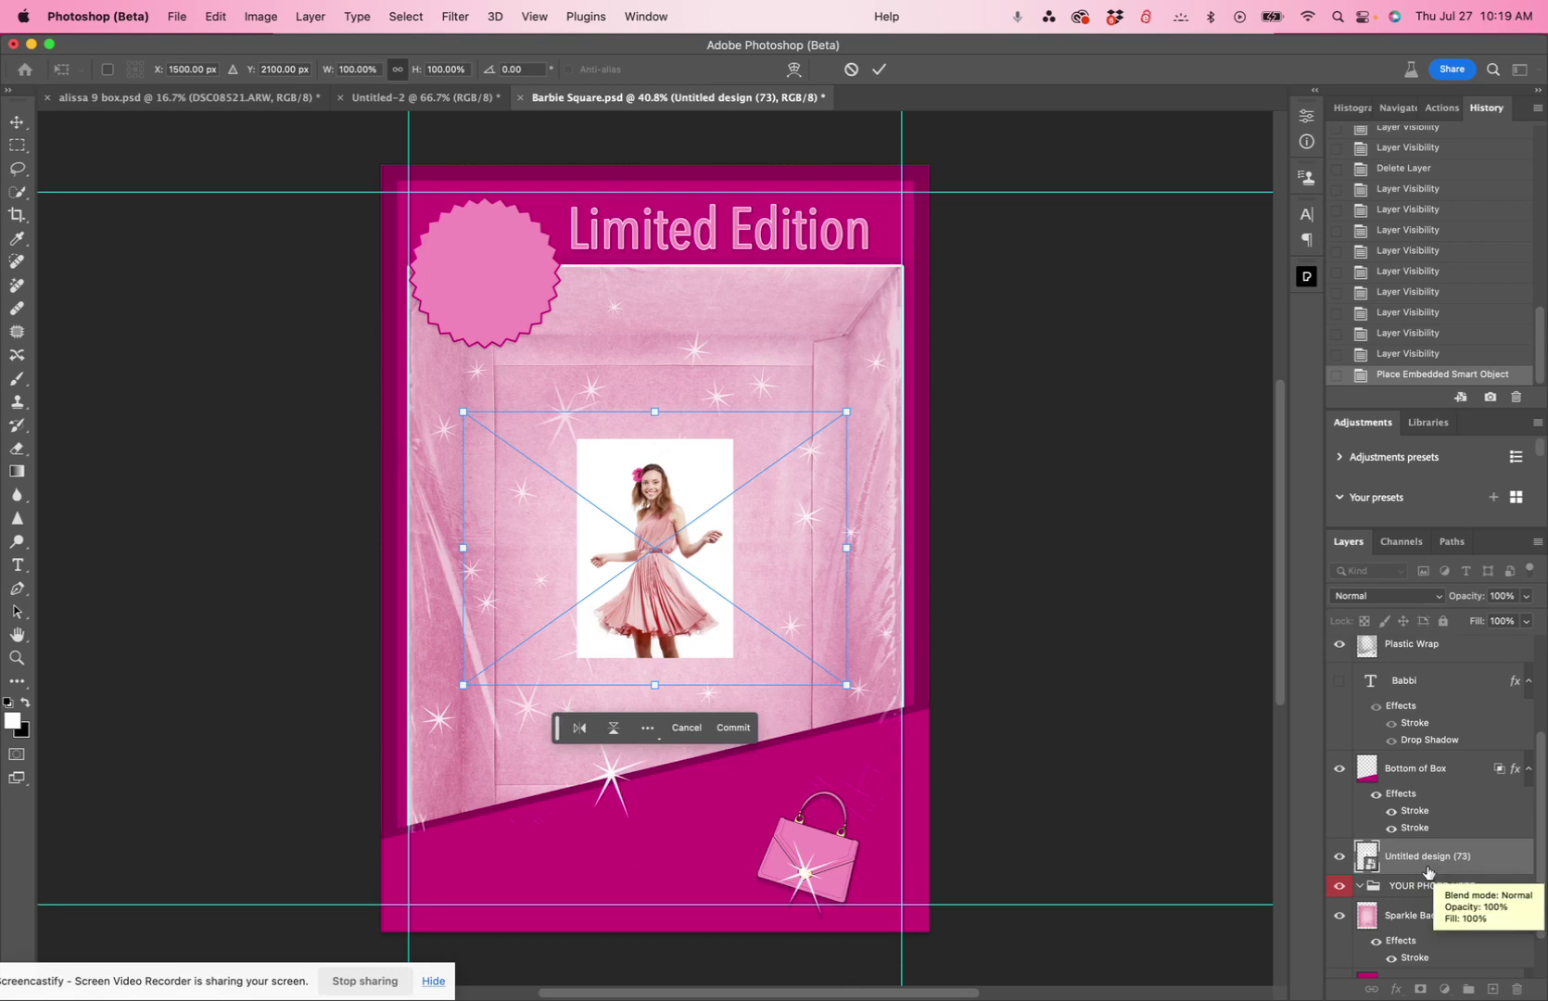
pyautogui.press('Return')
pyautogui.press('w')
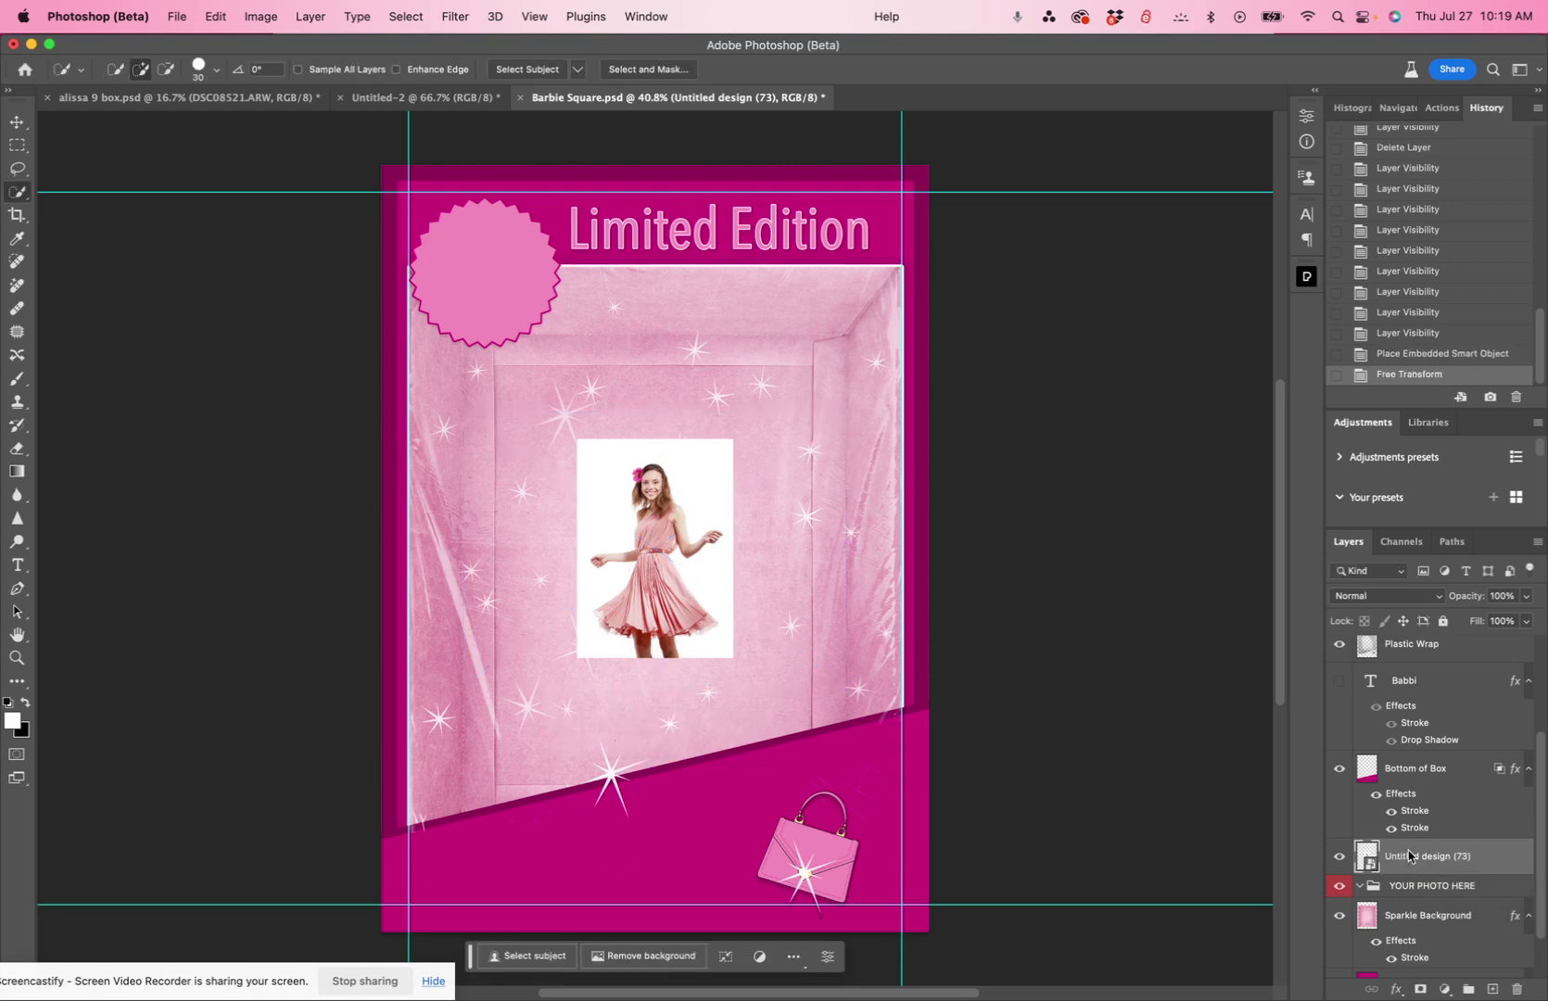
# - Rename the placed photo's layer to "girl"
pyautogui.doubleClick(1412, 854)
pyautogui.write('girl')
pyautogui.press('Return')
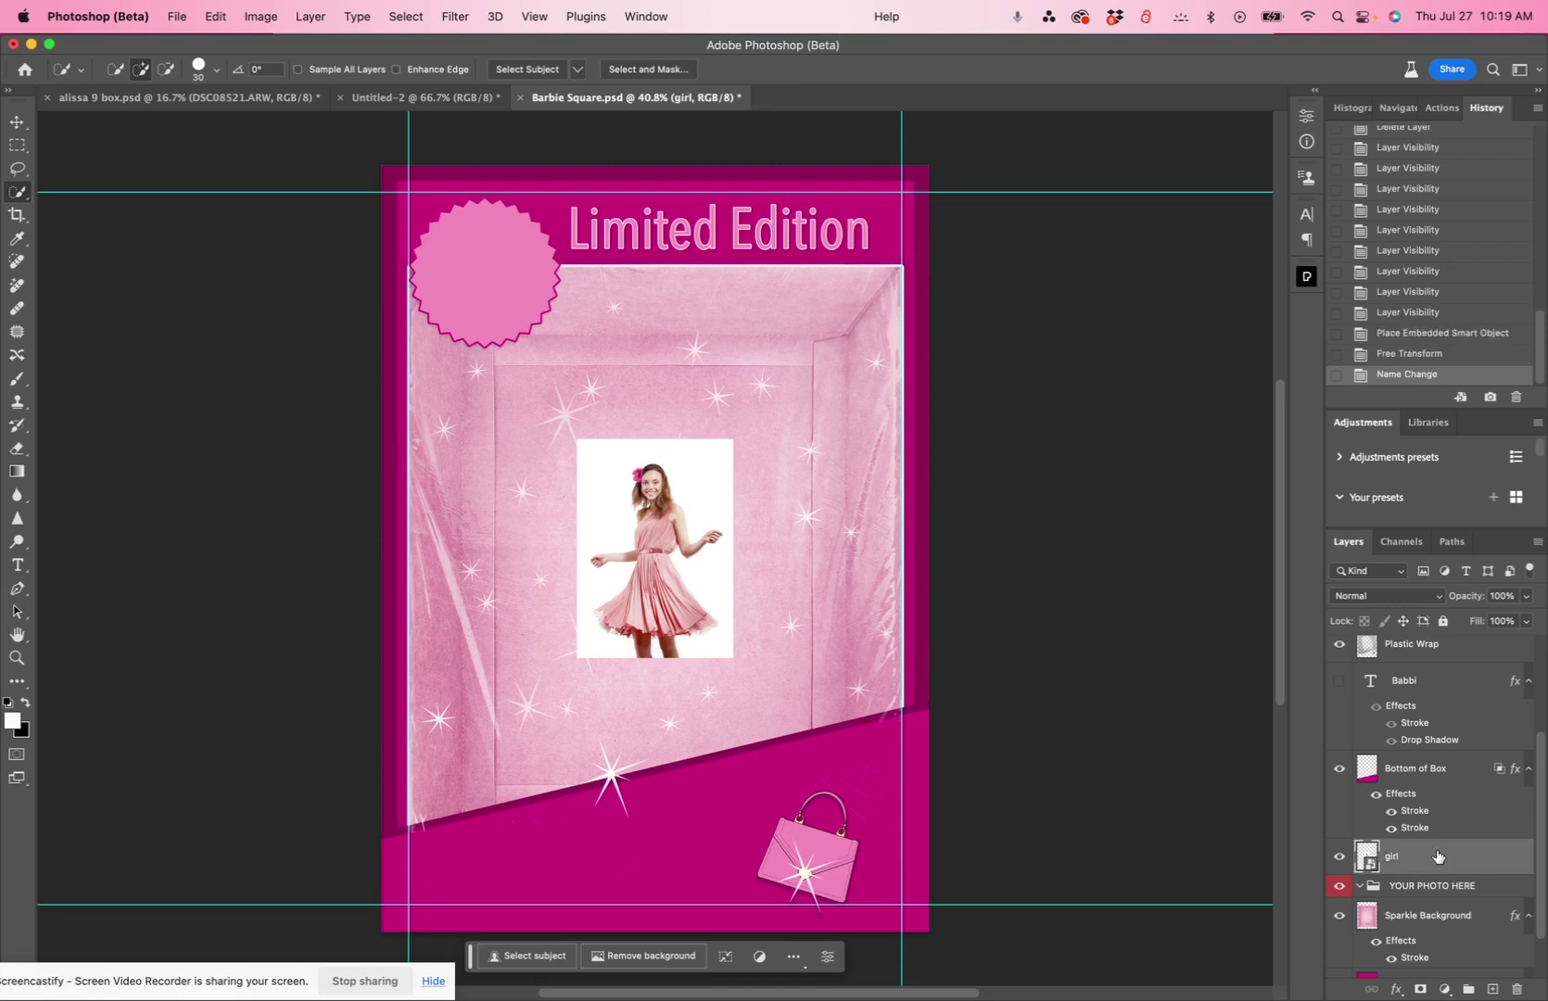
# - Enlarge the girl photo to about 235% and centre it horizontally inside the box, with its lower part behind the box bottom
pyautogui.press('super+t')
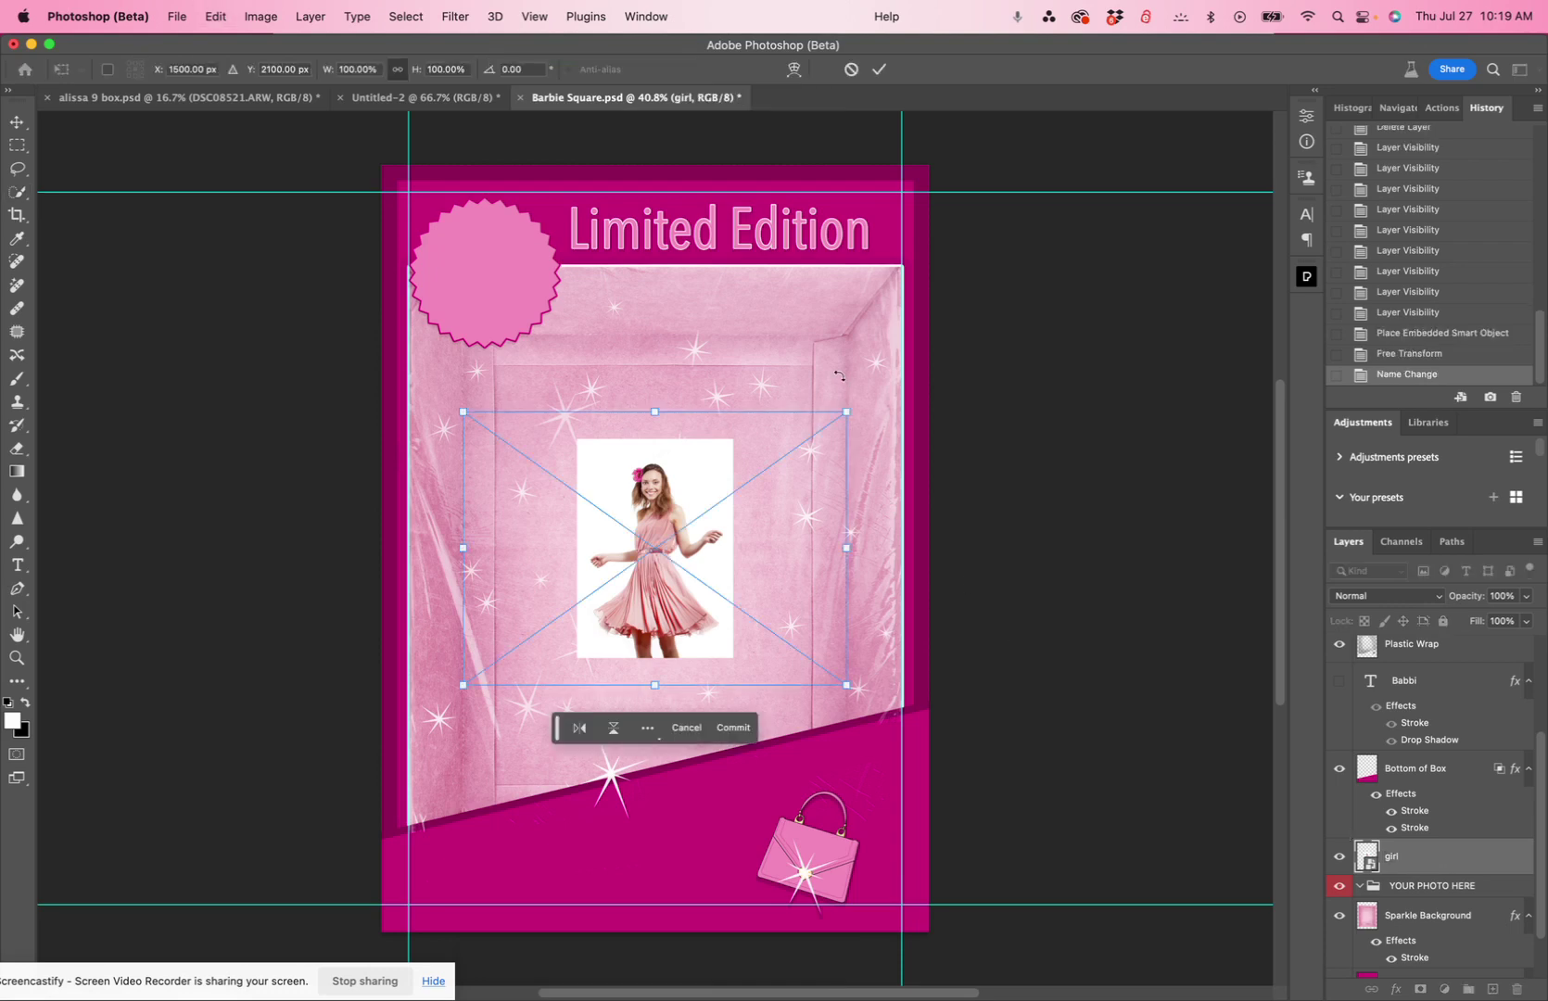
pyautogui.moveTo(846, 408)
pyautogui.mouseDown()
pyautogui.moveTo(898, 331)
pyautogui.moveTo(1109, 217)
pyautogui.mouseUp()
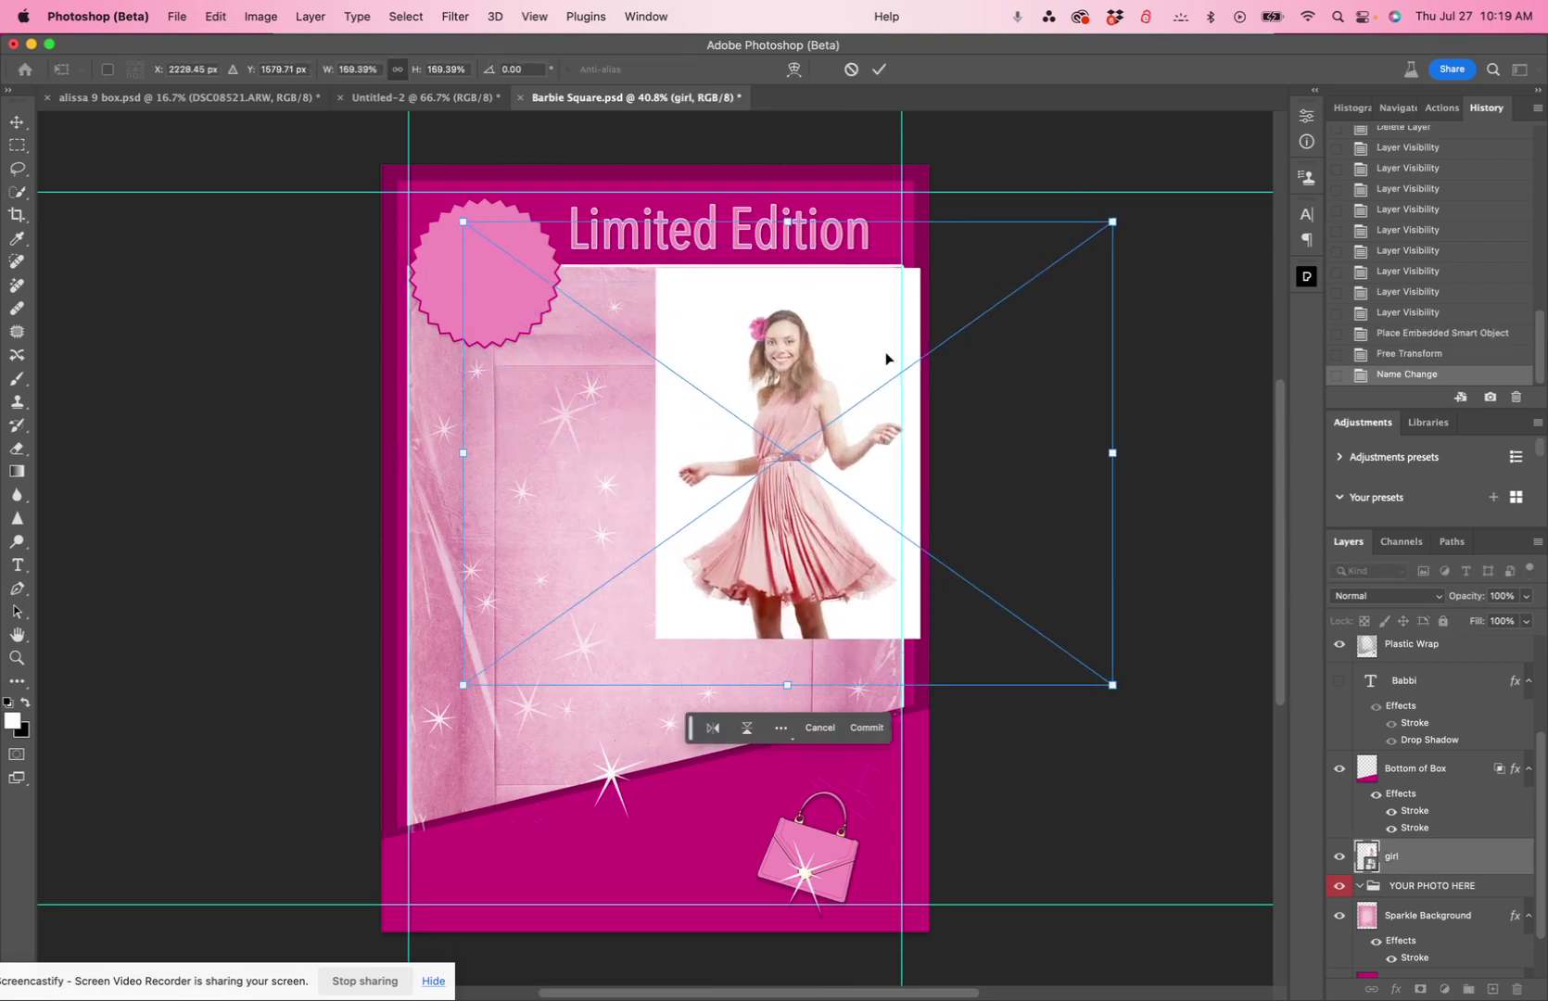
pyautogui.press('w')
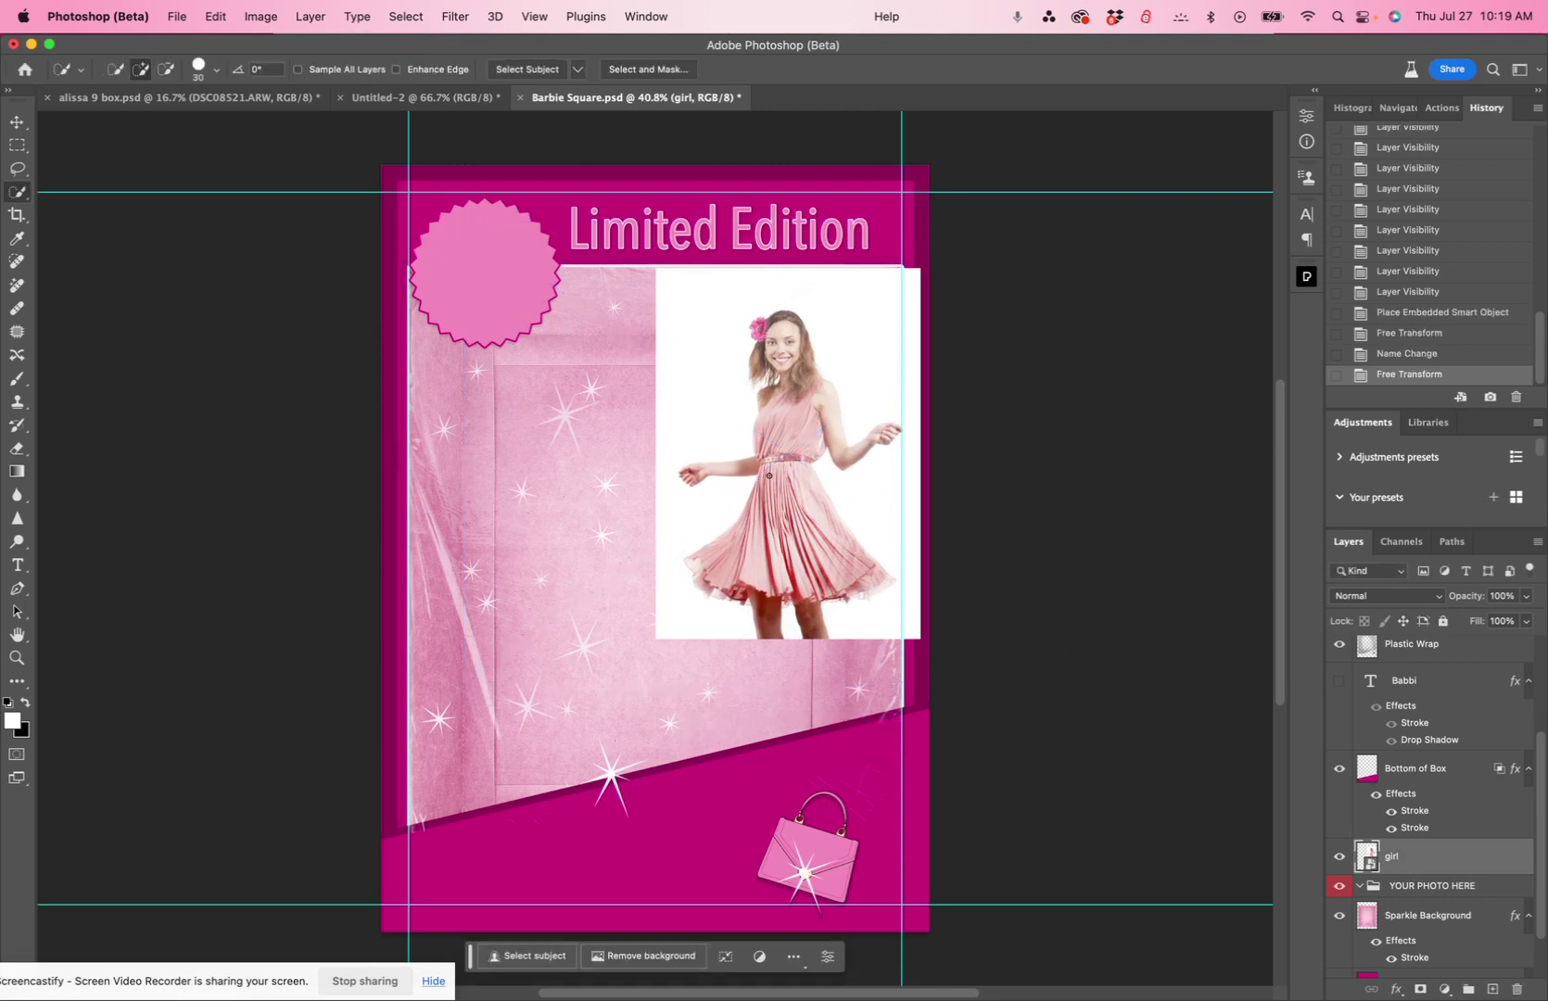
pyautogui.press('super+t')
pyautogui.moveTo(816, 350); pyautogui.dragTo(674, 517)
pyautogui.moveTo(964, 392); pyautogui.dragTo(1167, 142)
pyautogui.moveTo(854, 452)
pyautogui.mouseDown()
pyautogui.moveTo(776, 508)
pyautogui.moveTo(739, 509)
pyautogui.mouseUp()
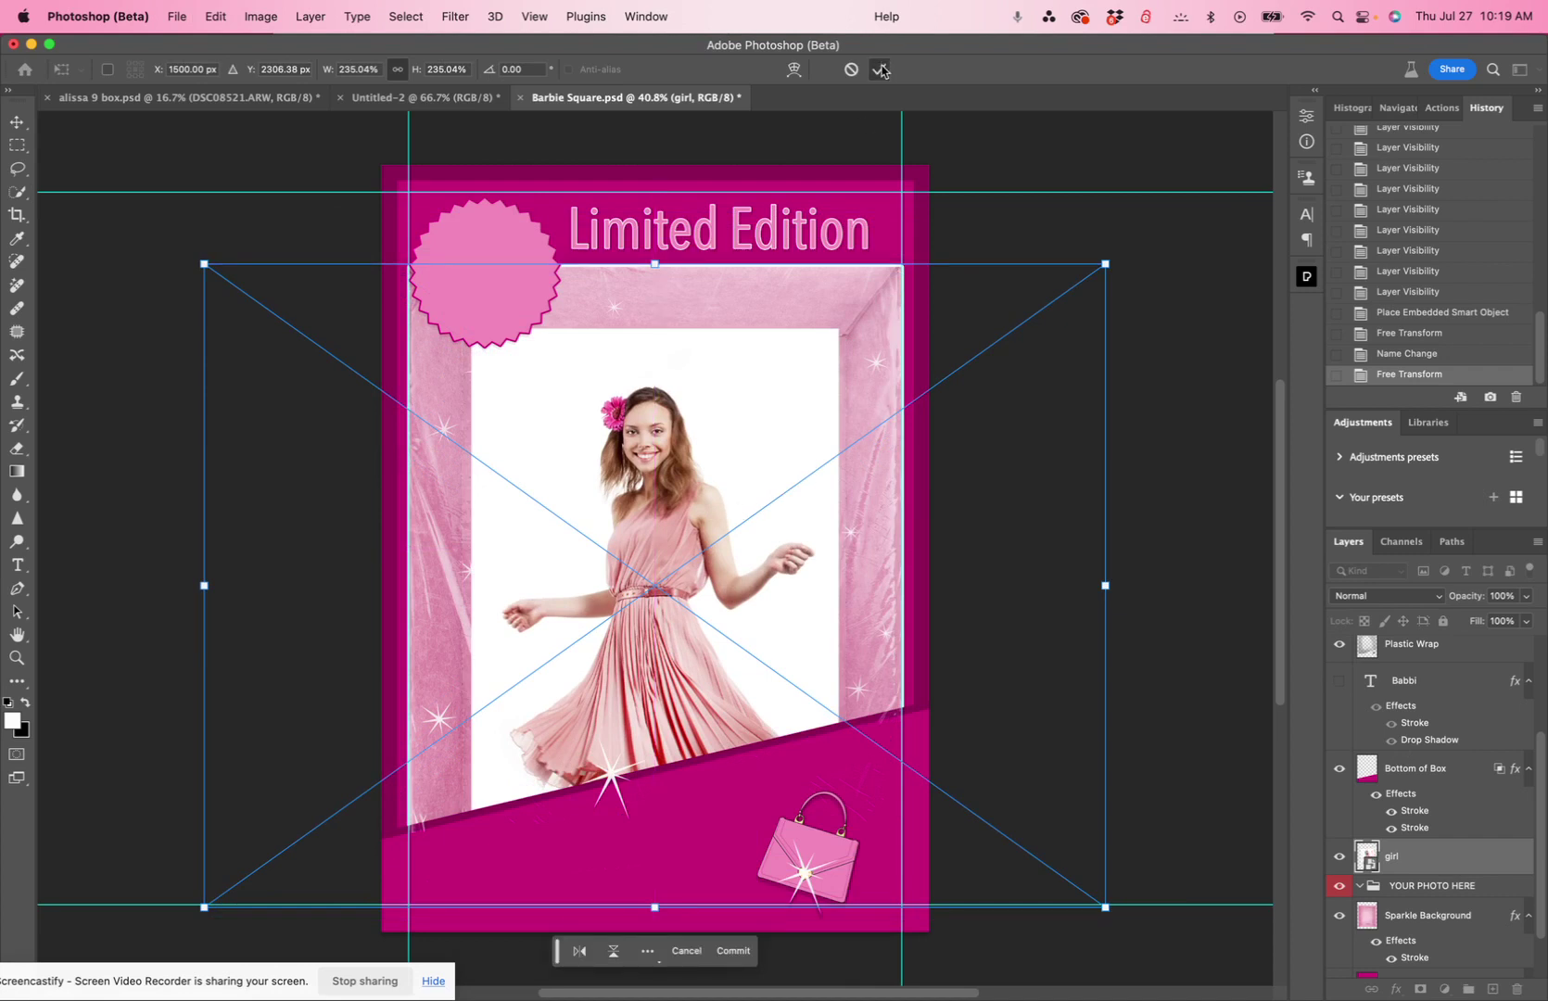
pyautogui.press('Return')
# - Remove the white background from the girl photo
pyautogui.press('w')
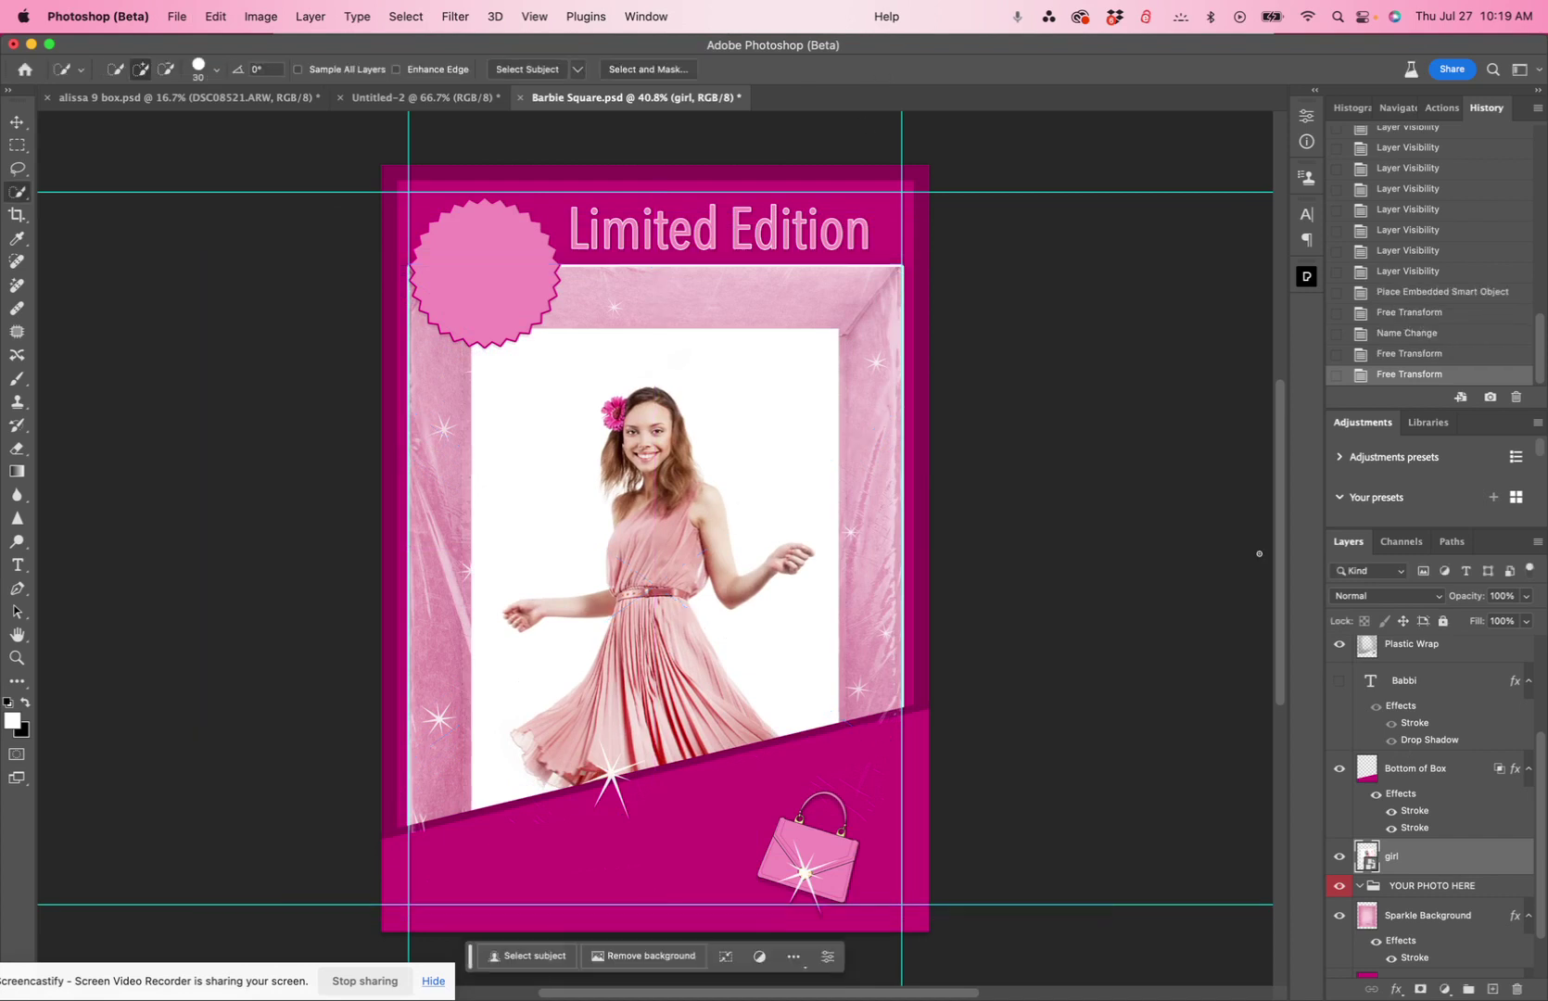
pyautogui.click(648, 955)
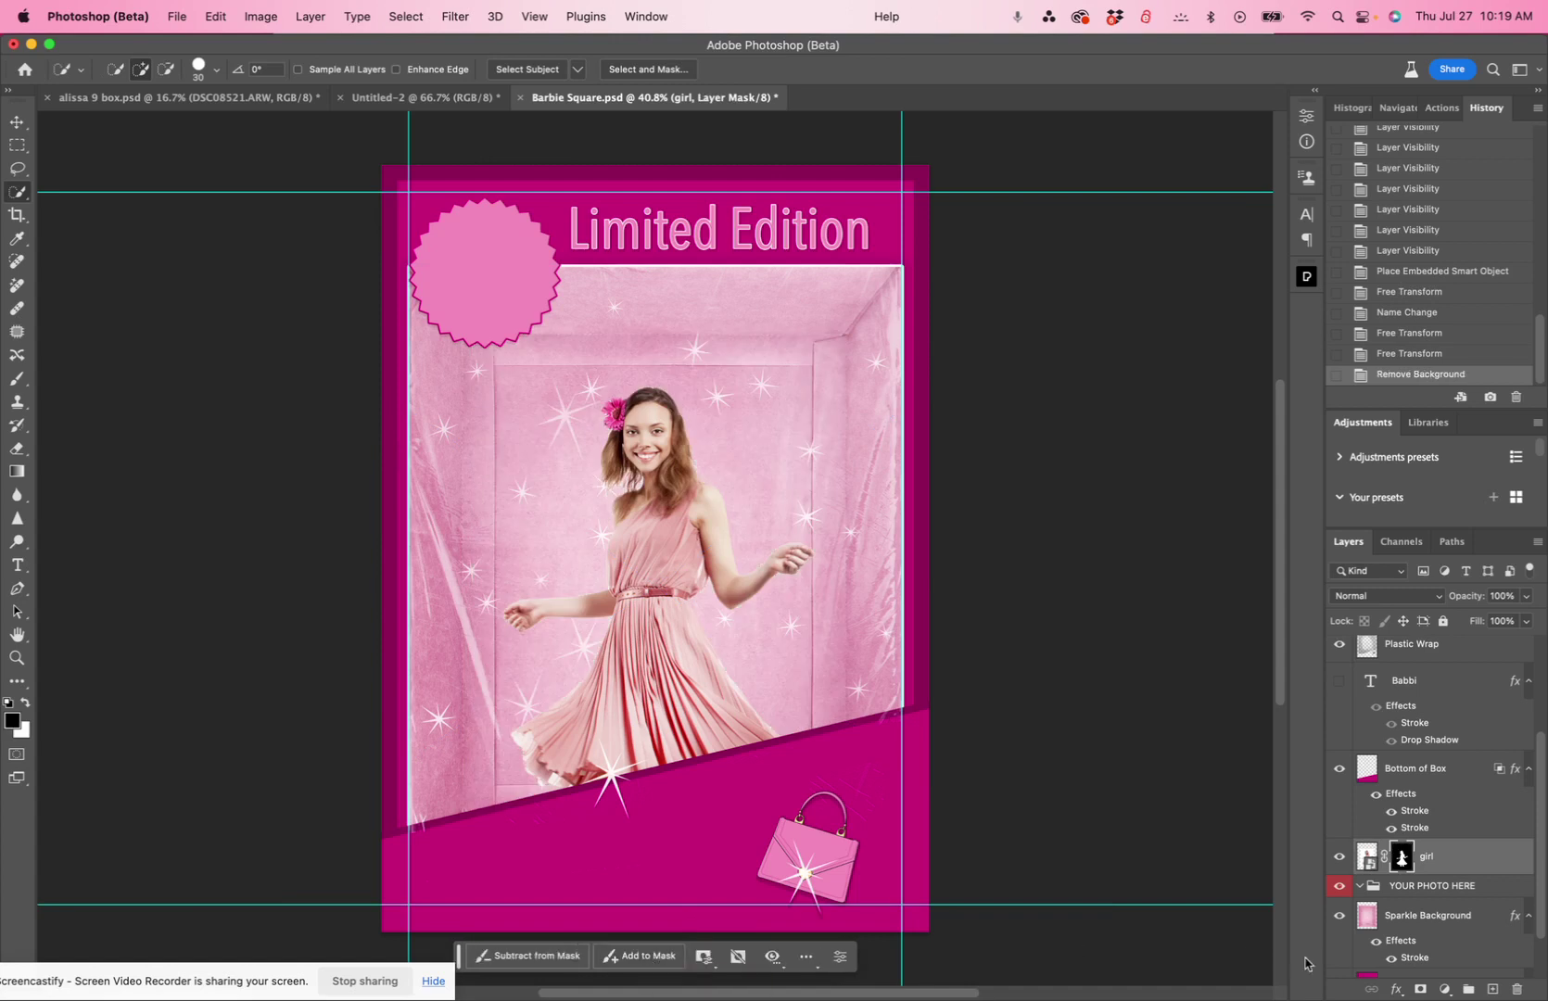
# - Enlarge the girl photo to about 106% and centre it horizontally inside the box
pyautogui.click(1365, 858)
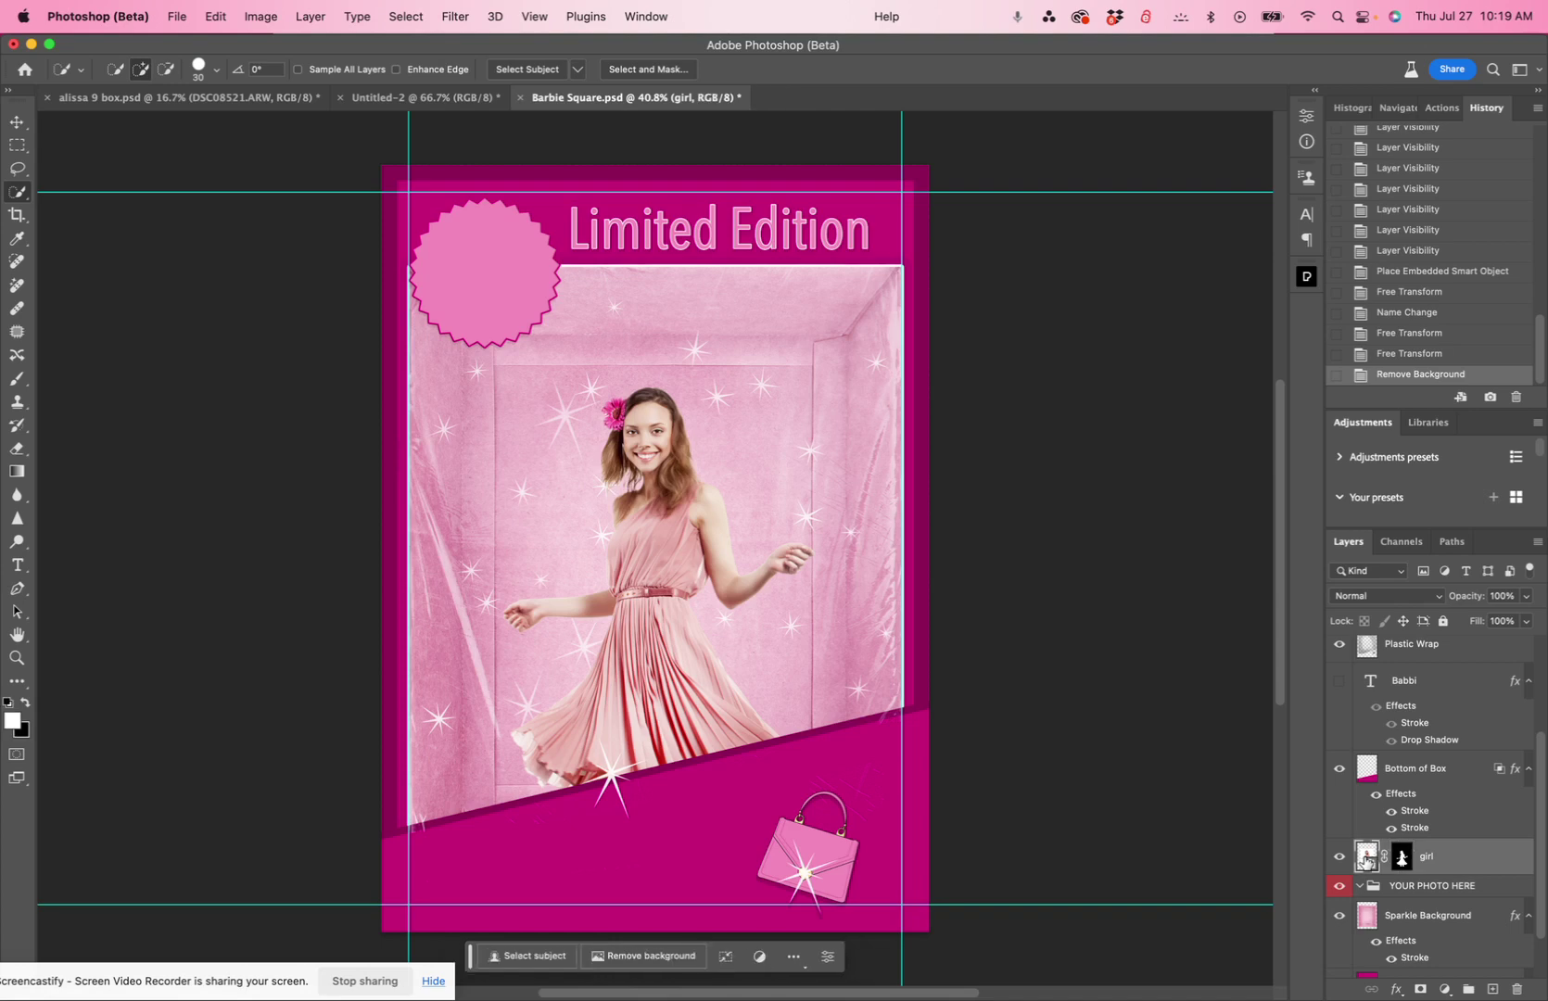
pyautogui.press('super+t')
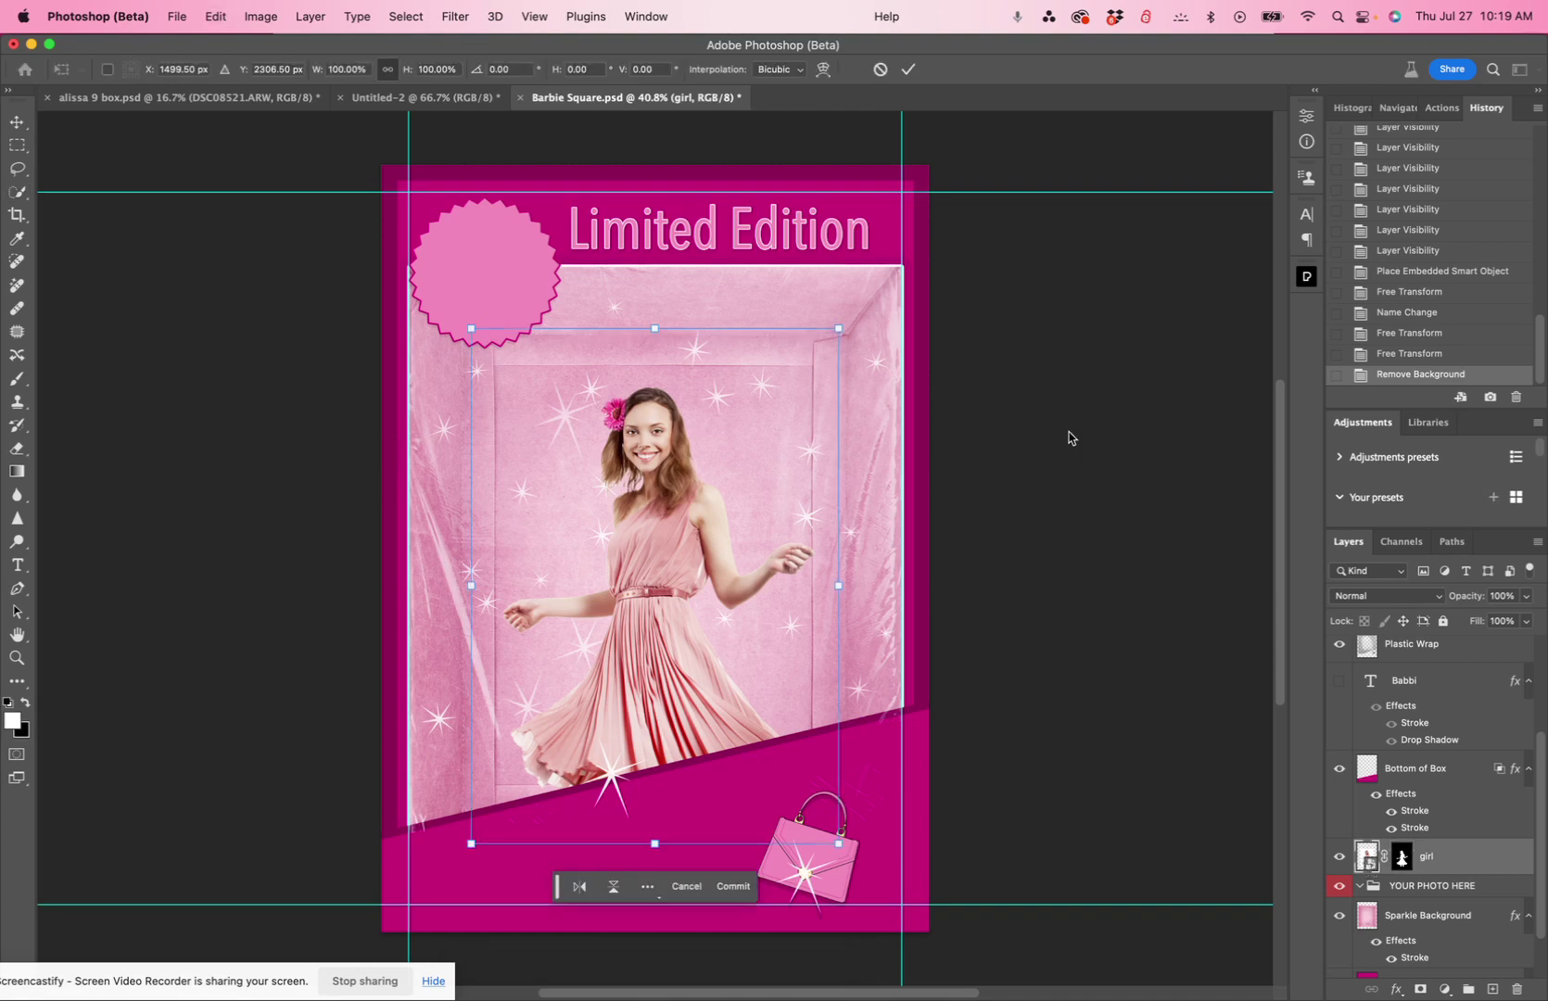
pyautogui.moveTo(840, 329); pyautogui.dragTo(863, 300)
pyautogui.moveTo(693, 501); pyautogui.dragTo(679, 501)
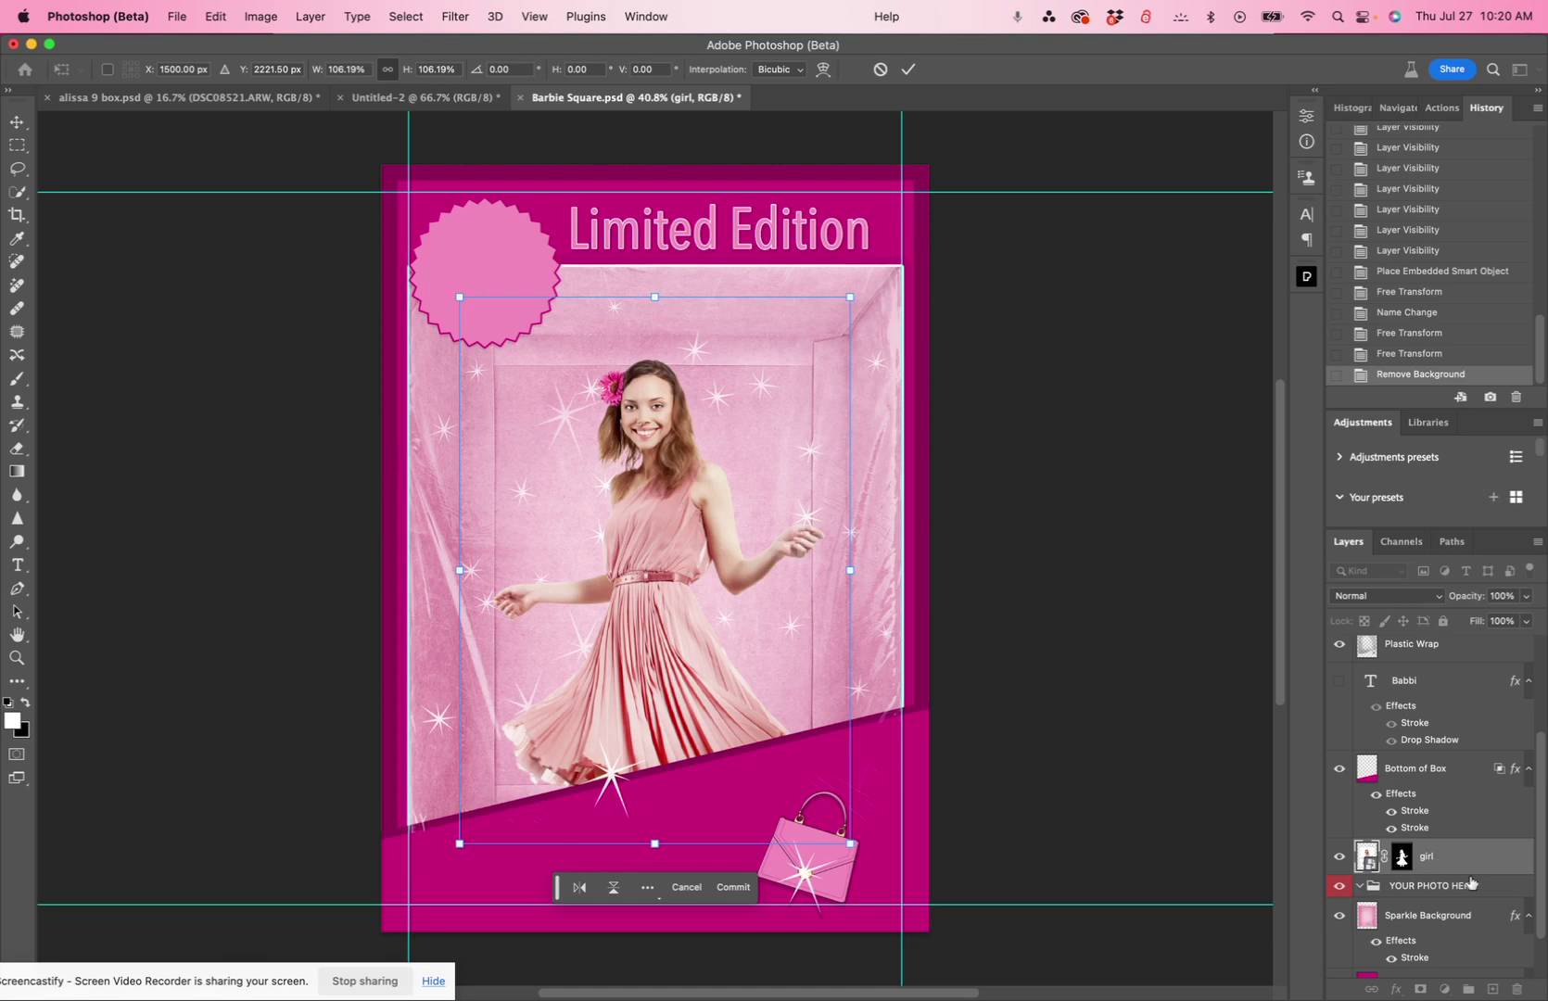
pyautogui.press('Return')
pyautogui.press('w')
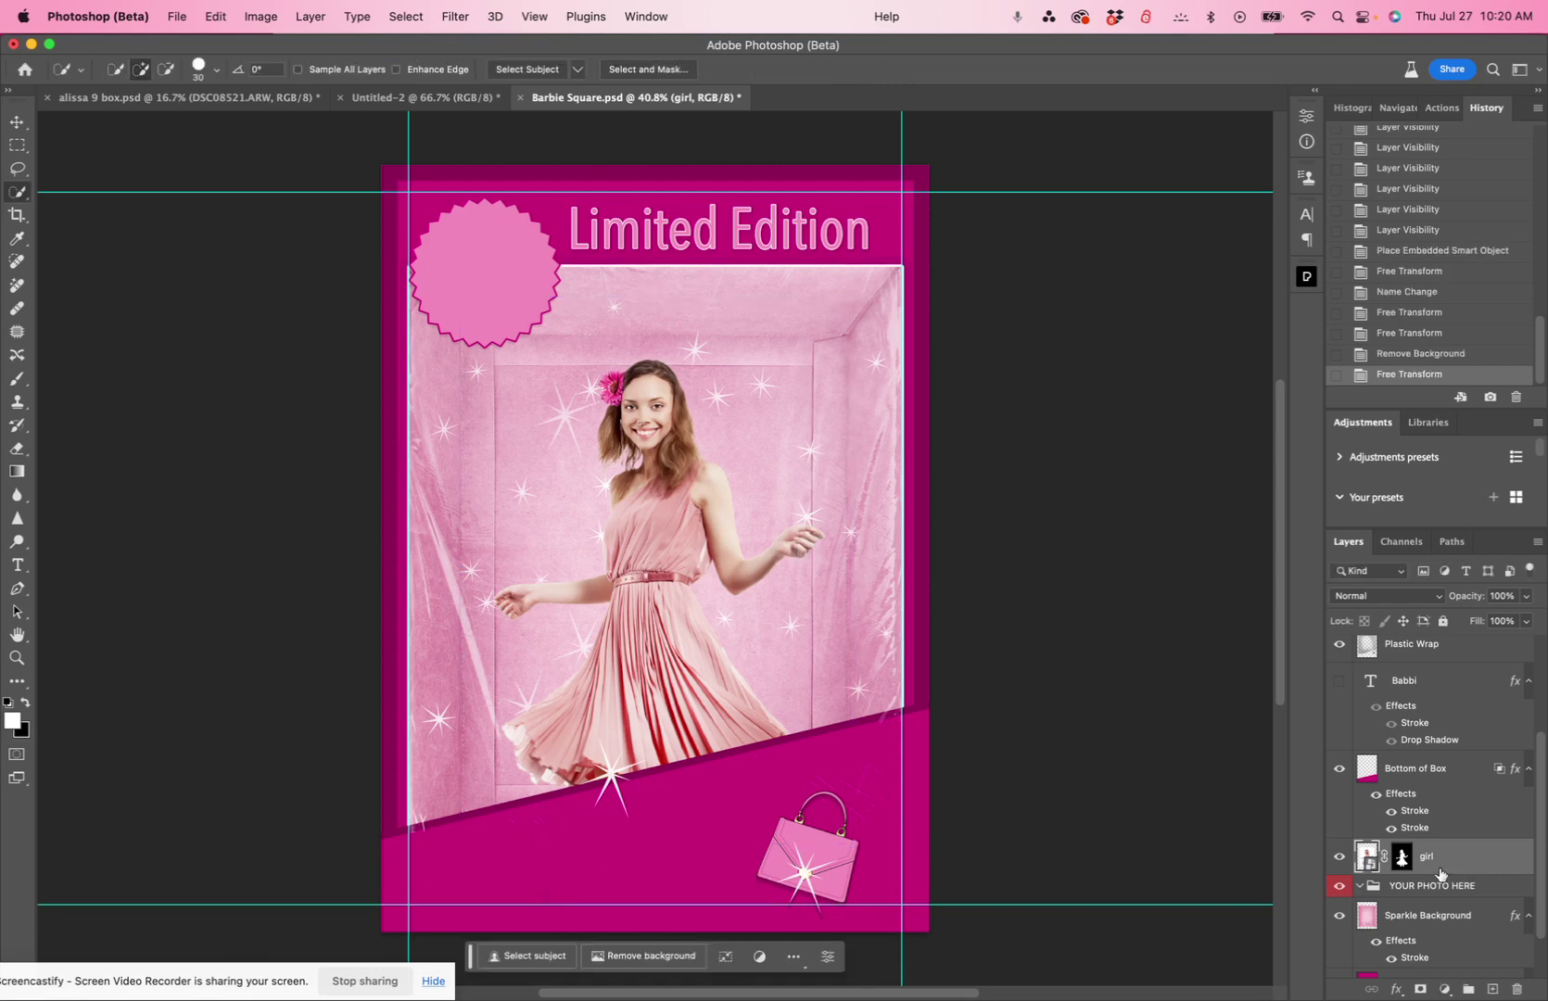
# - Try the girl layer above Bottom of Box and above Plastic Wrap, and return it to just below Bottom of Box
pyautogui.moveTo(1460, 867); pyautogui.dragTo(1459, 769)
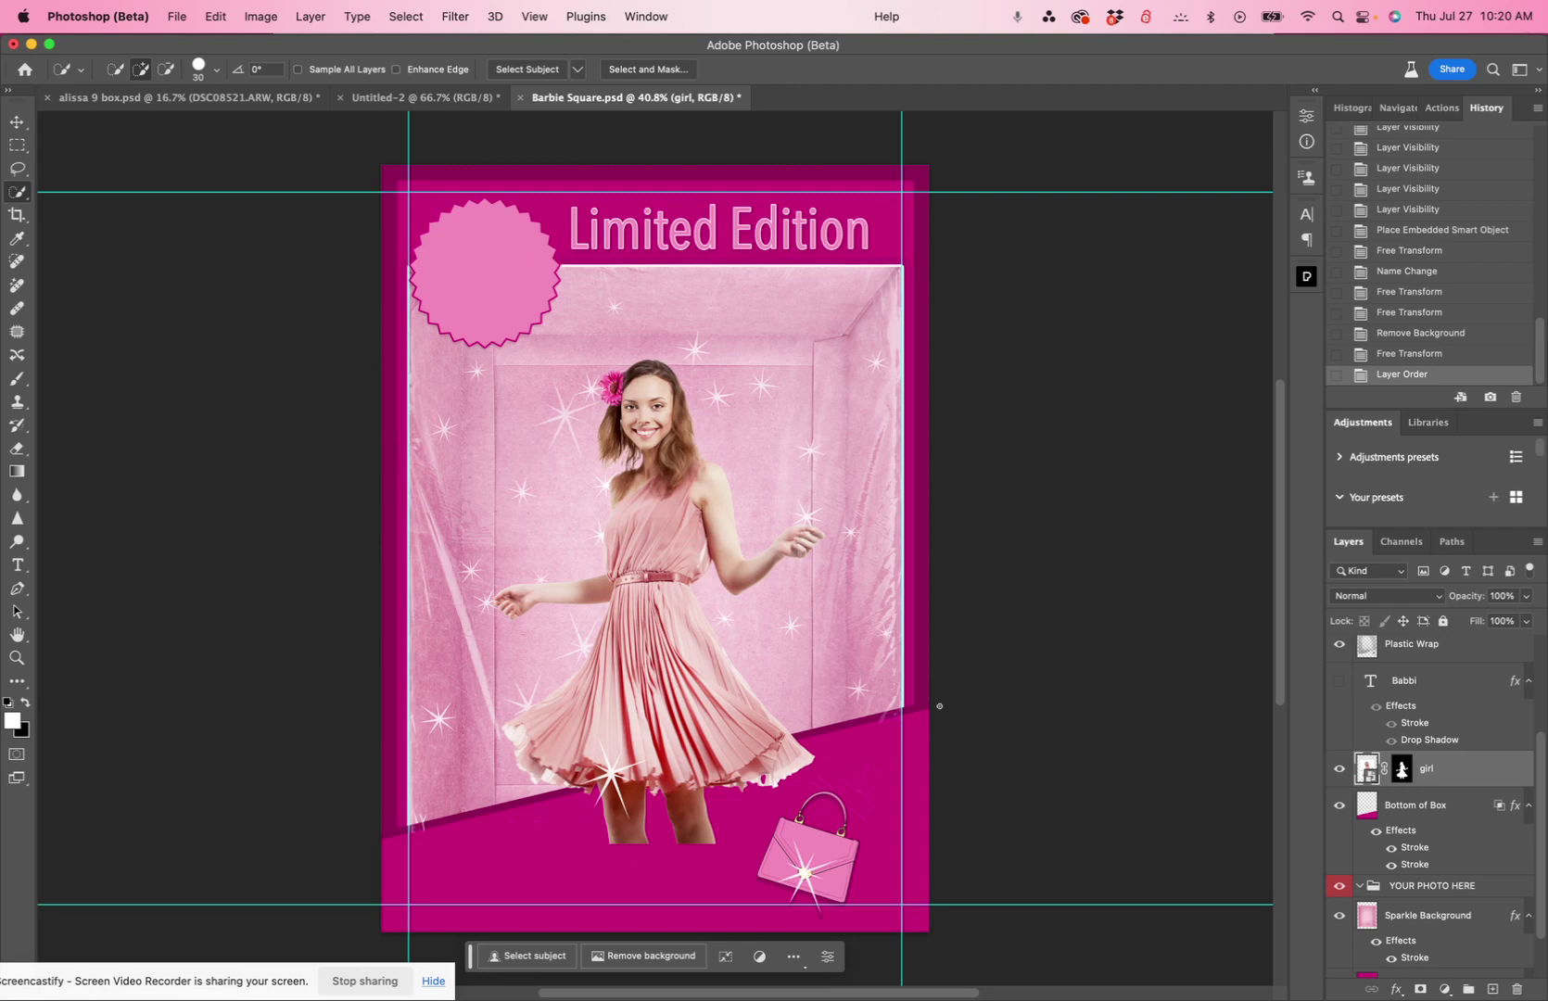
pyautogui.scroll(2, 1470, 777)
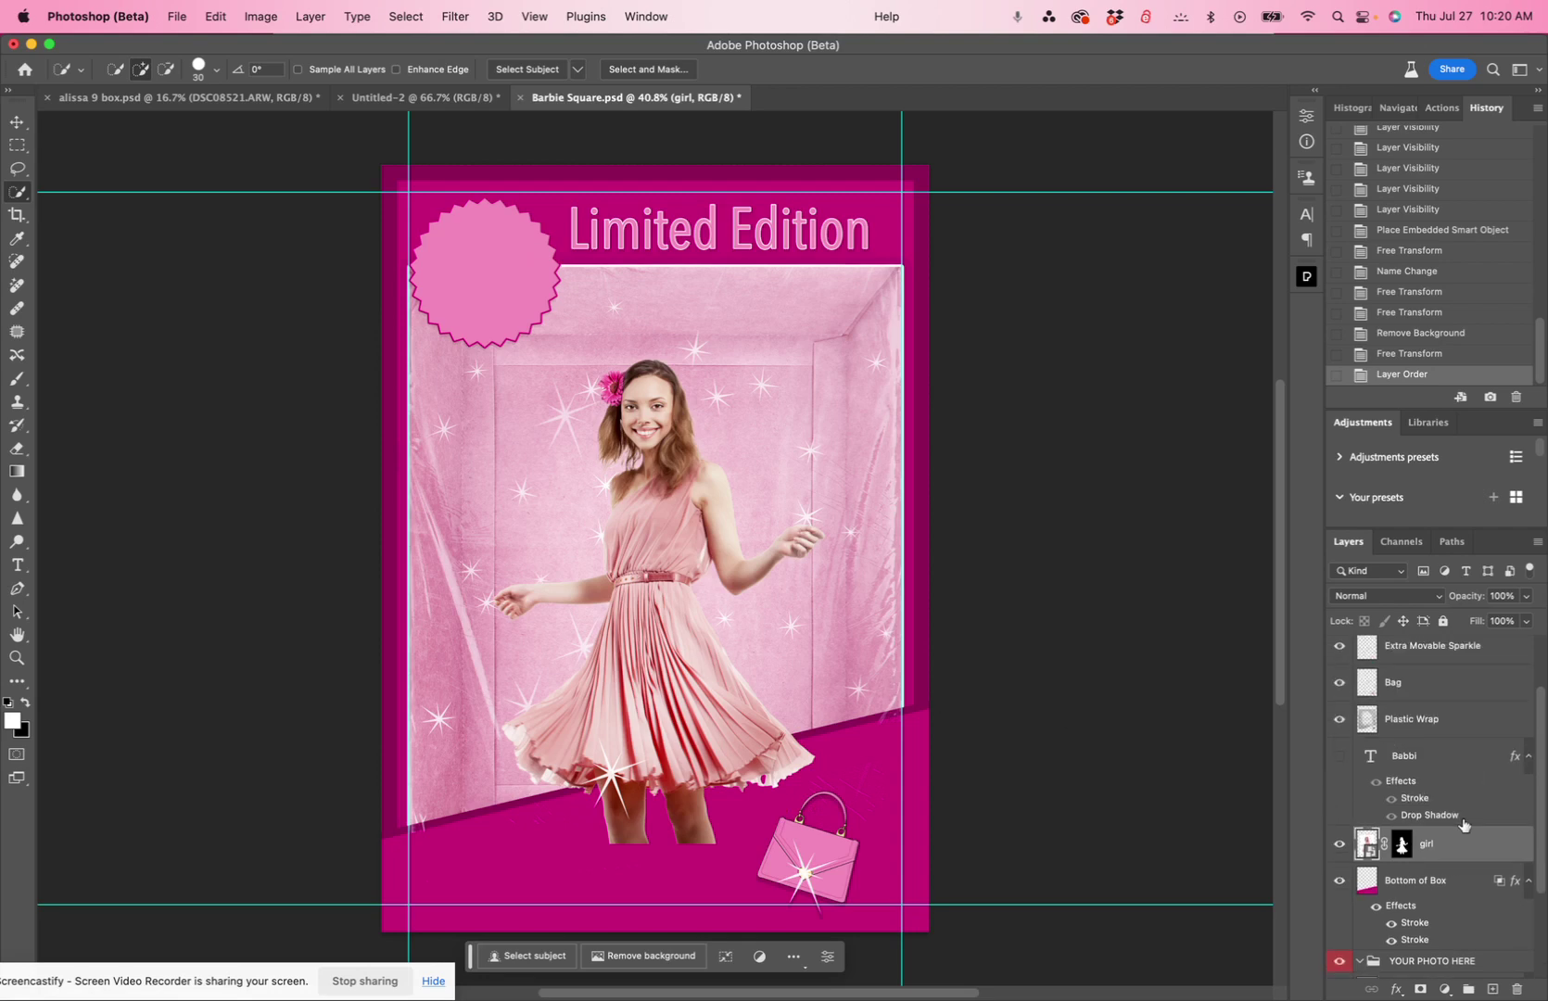
pyautogui.moveTo(1463, 845); pyautogui.dragTo(1443, 703)
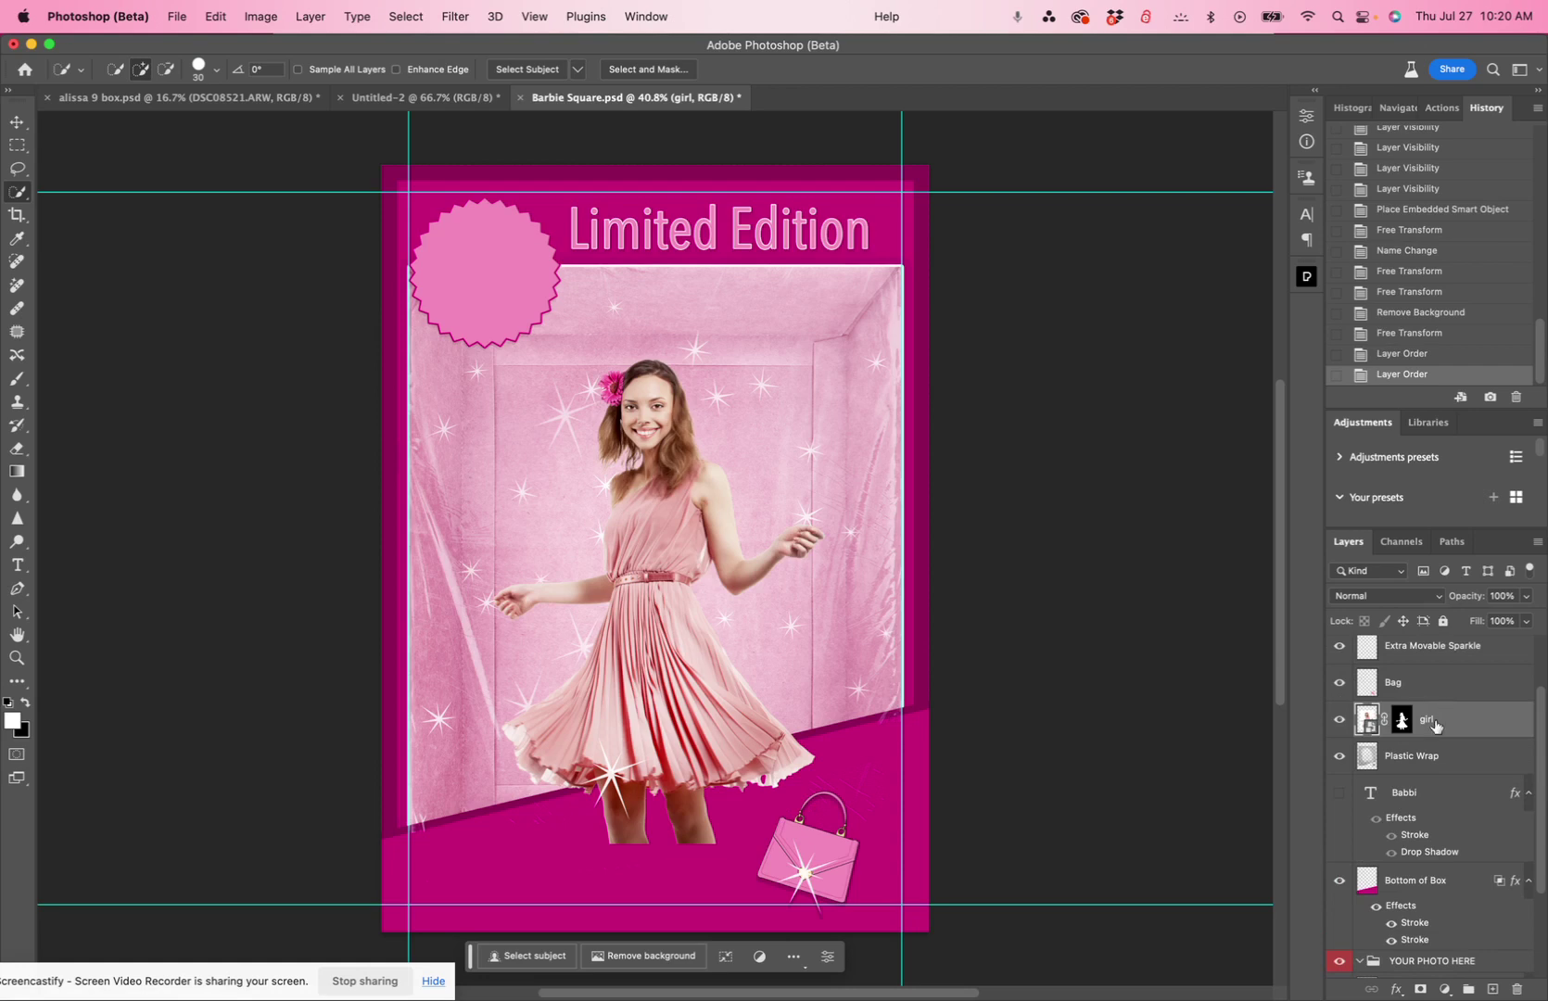
pyautogui.scroll(-2, 1436, 725)
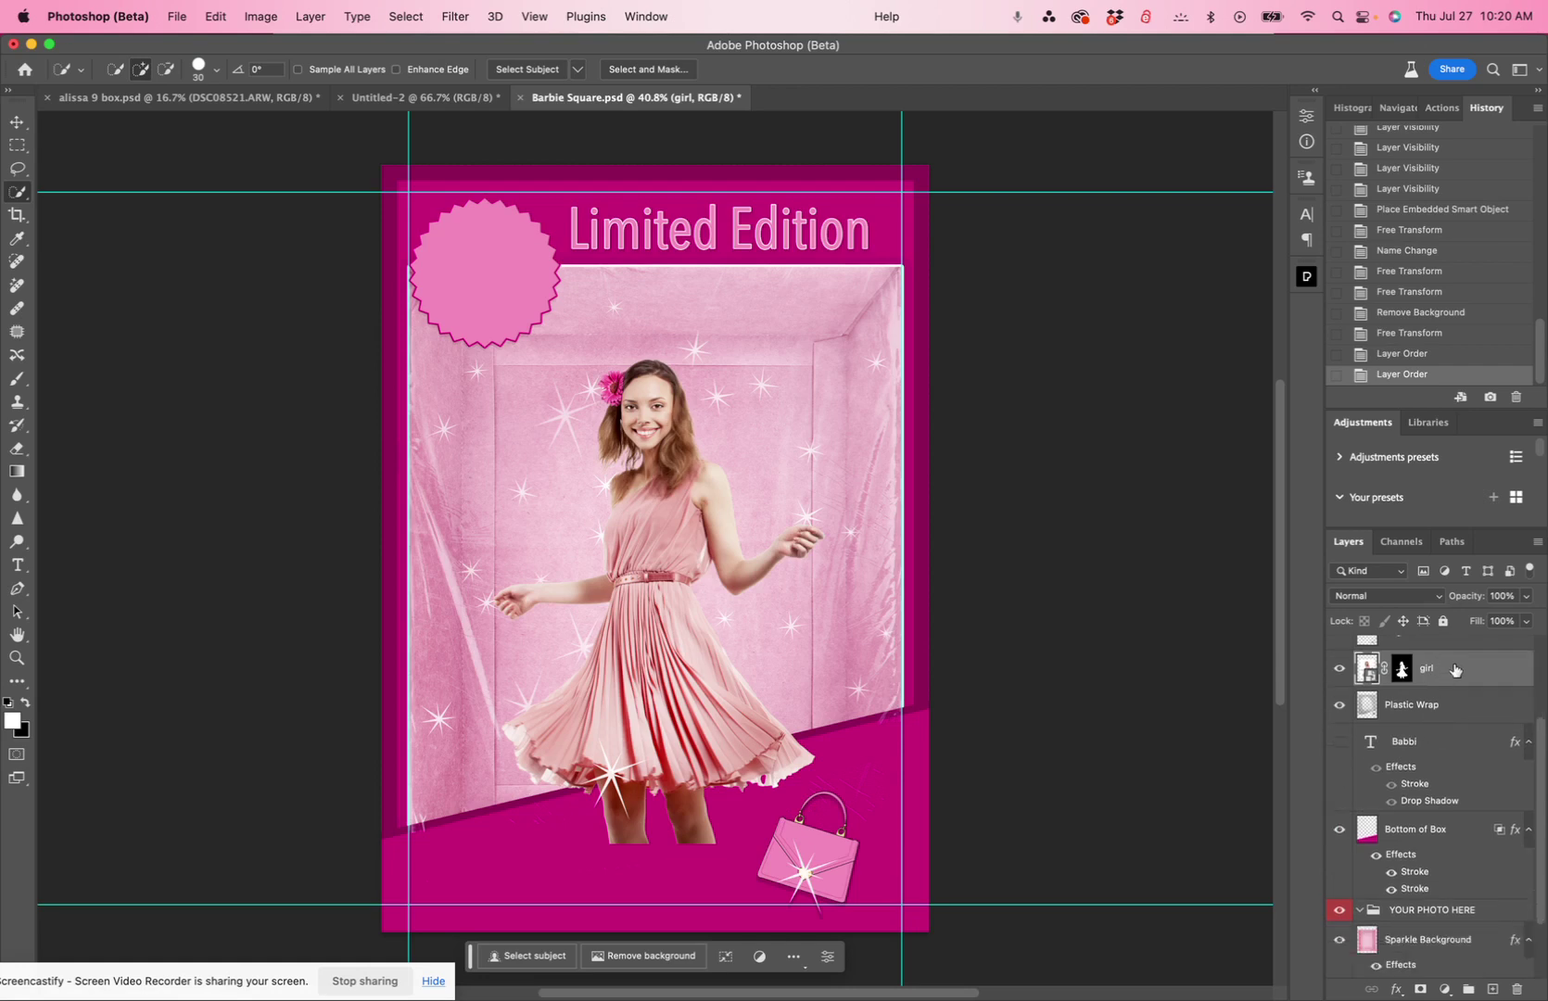
pyautogui.moveTo(1456, 672); pyautogui.dragTo(1450, 879)
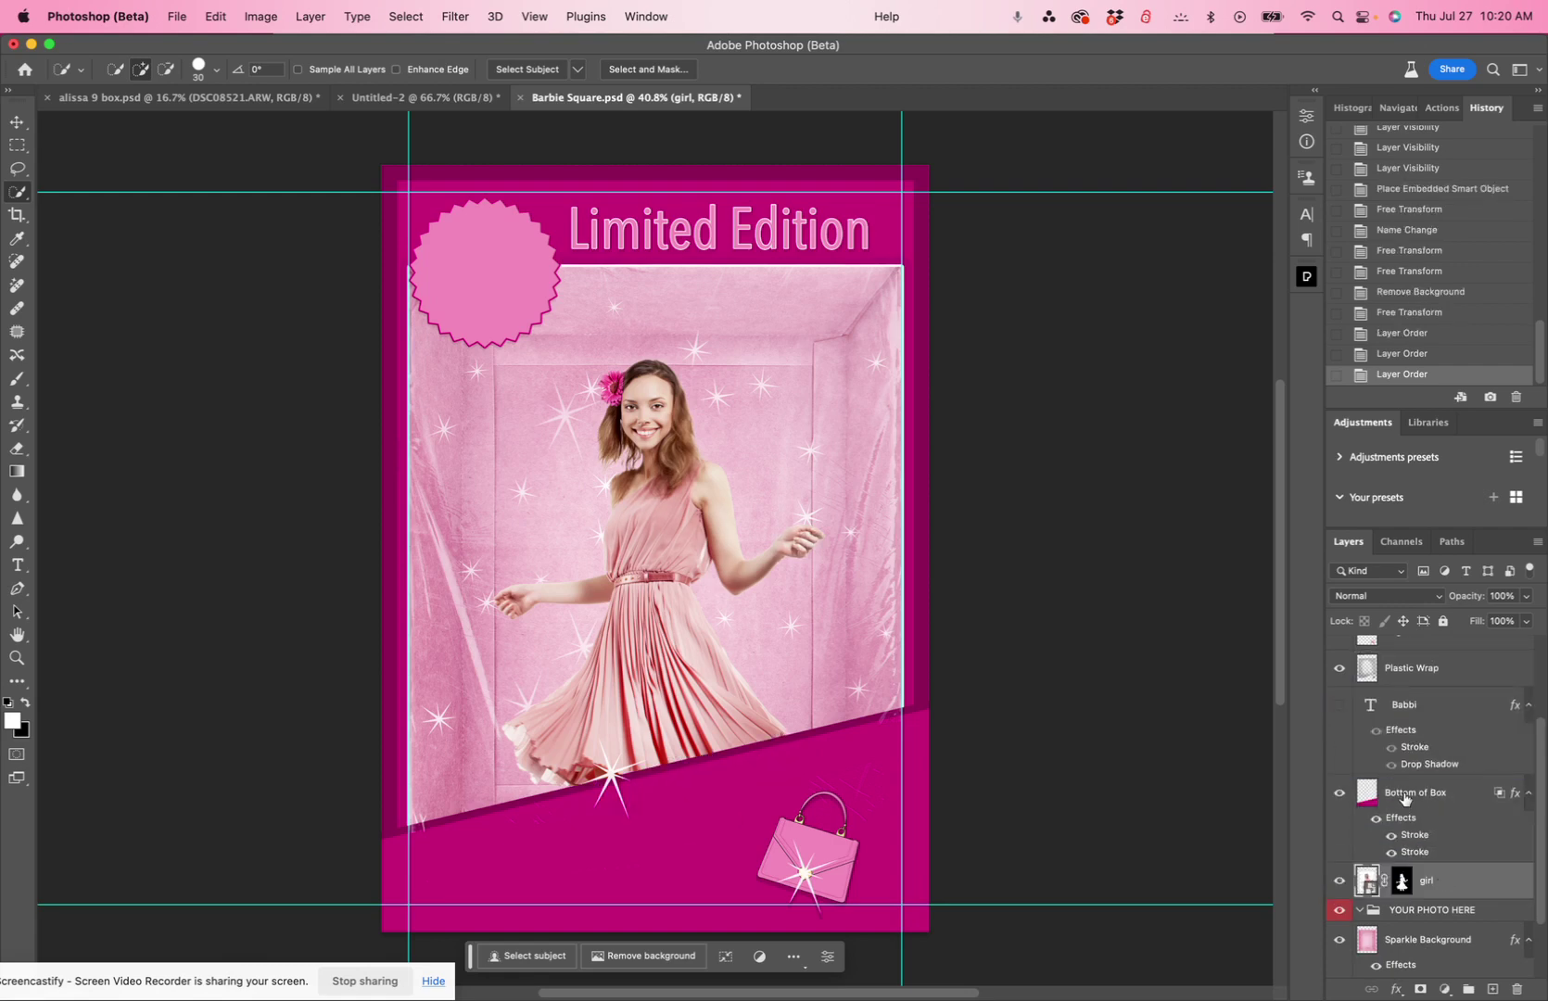
# - Show the Babbi title layer and delete the girl photo layer
pyautogui.click(1339, 705)
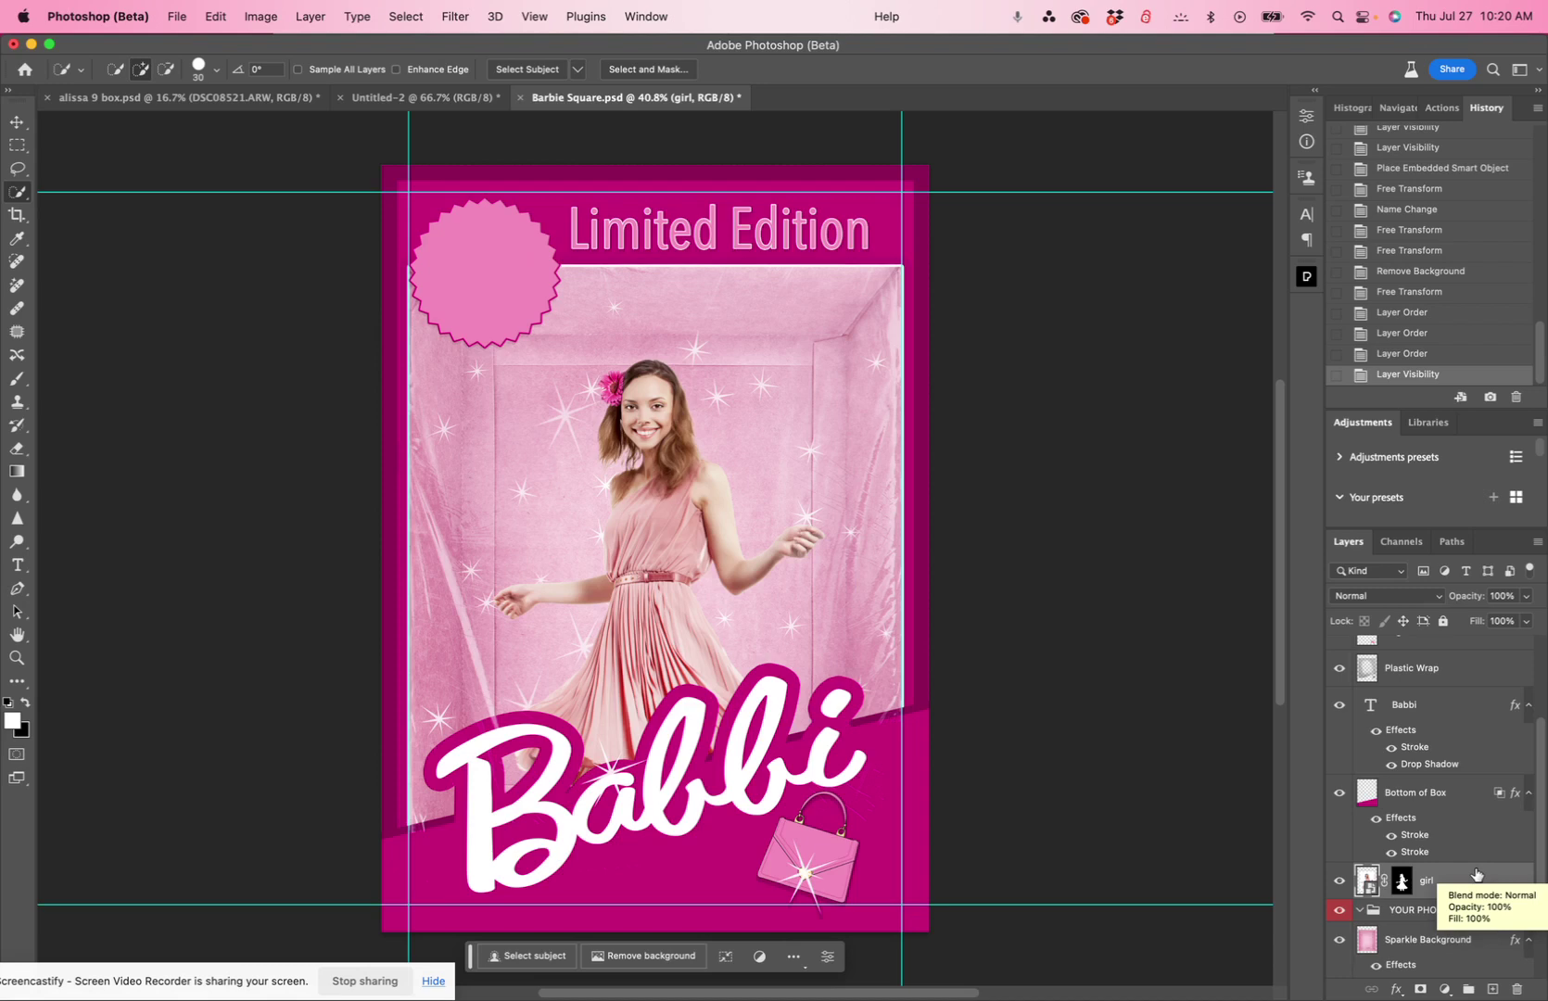
pyautogui.moveTo(1480, 886); pyautogui.dragTo(1517, 988)
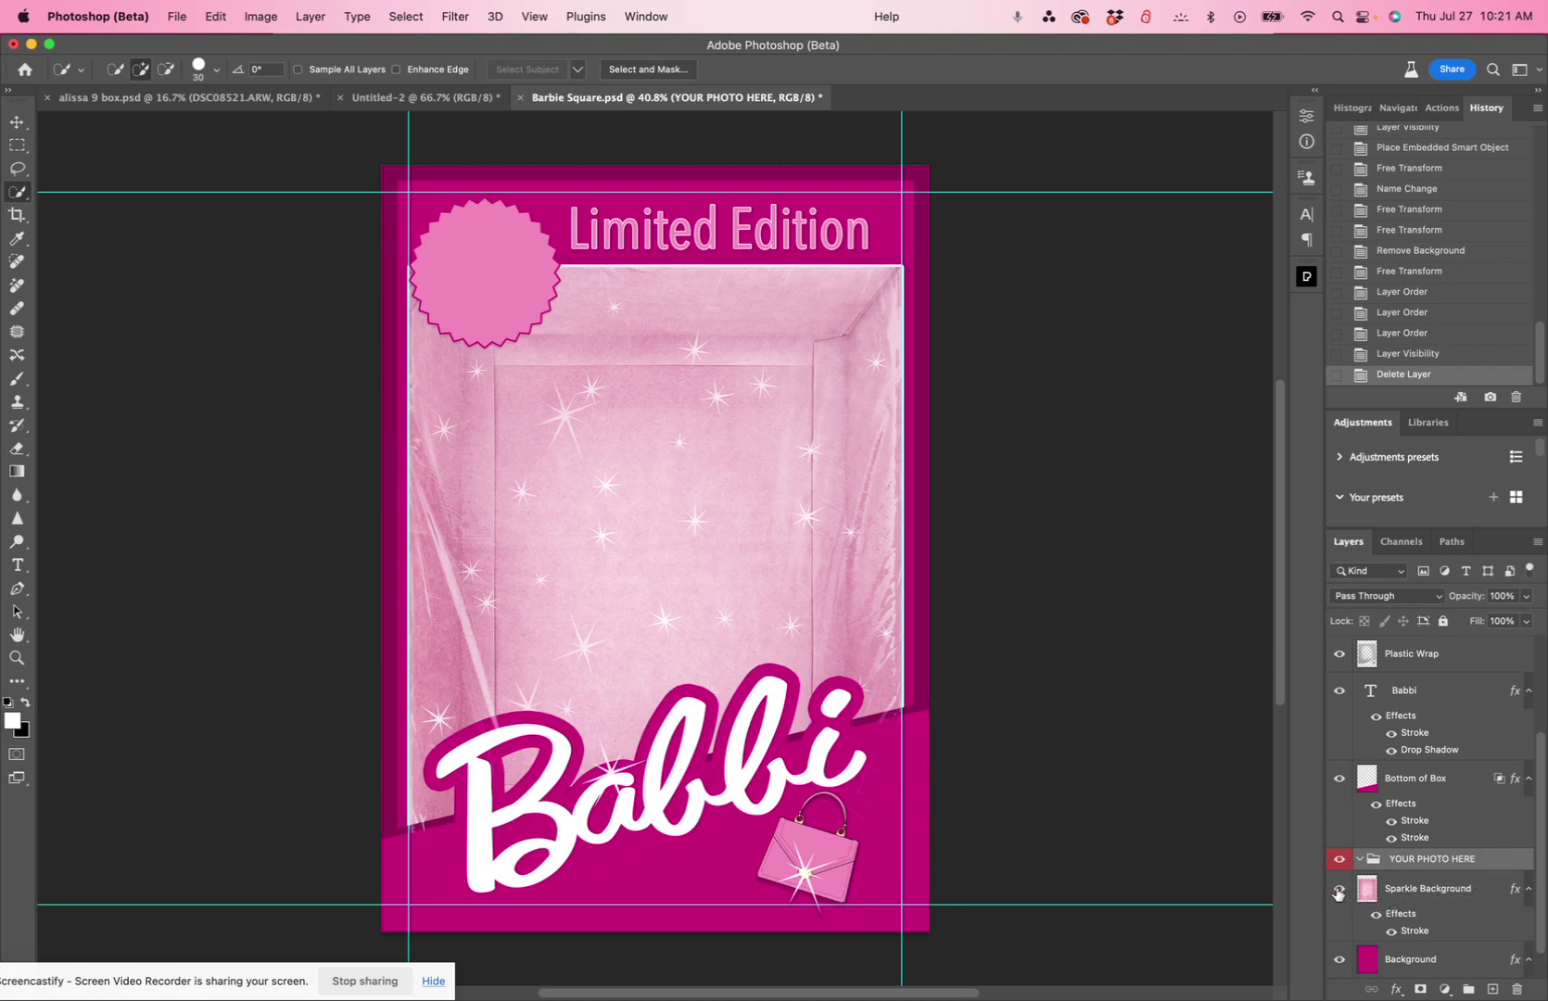
# - Hide the Sparkle Background and place DSC08495-1.jpg from the Barbie folder as an embedded image just above YOUR PHOTO HERE
pyautogui.click(1334, 890)
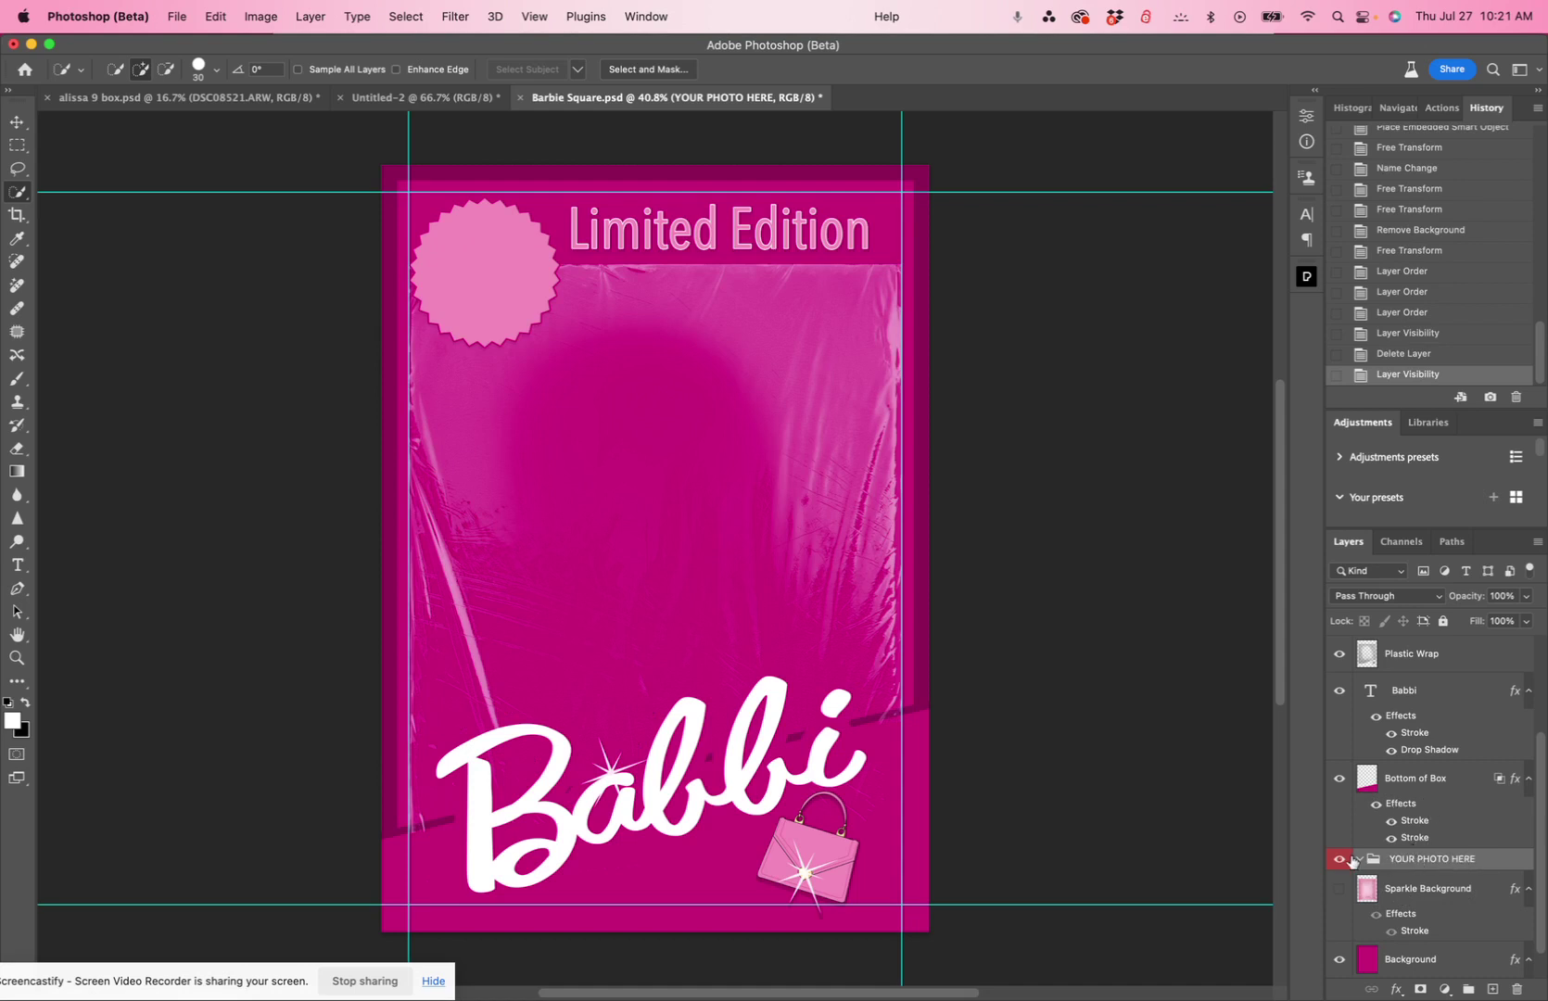
pyautogui.click(178, 17)
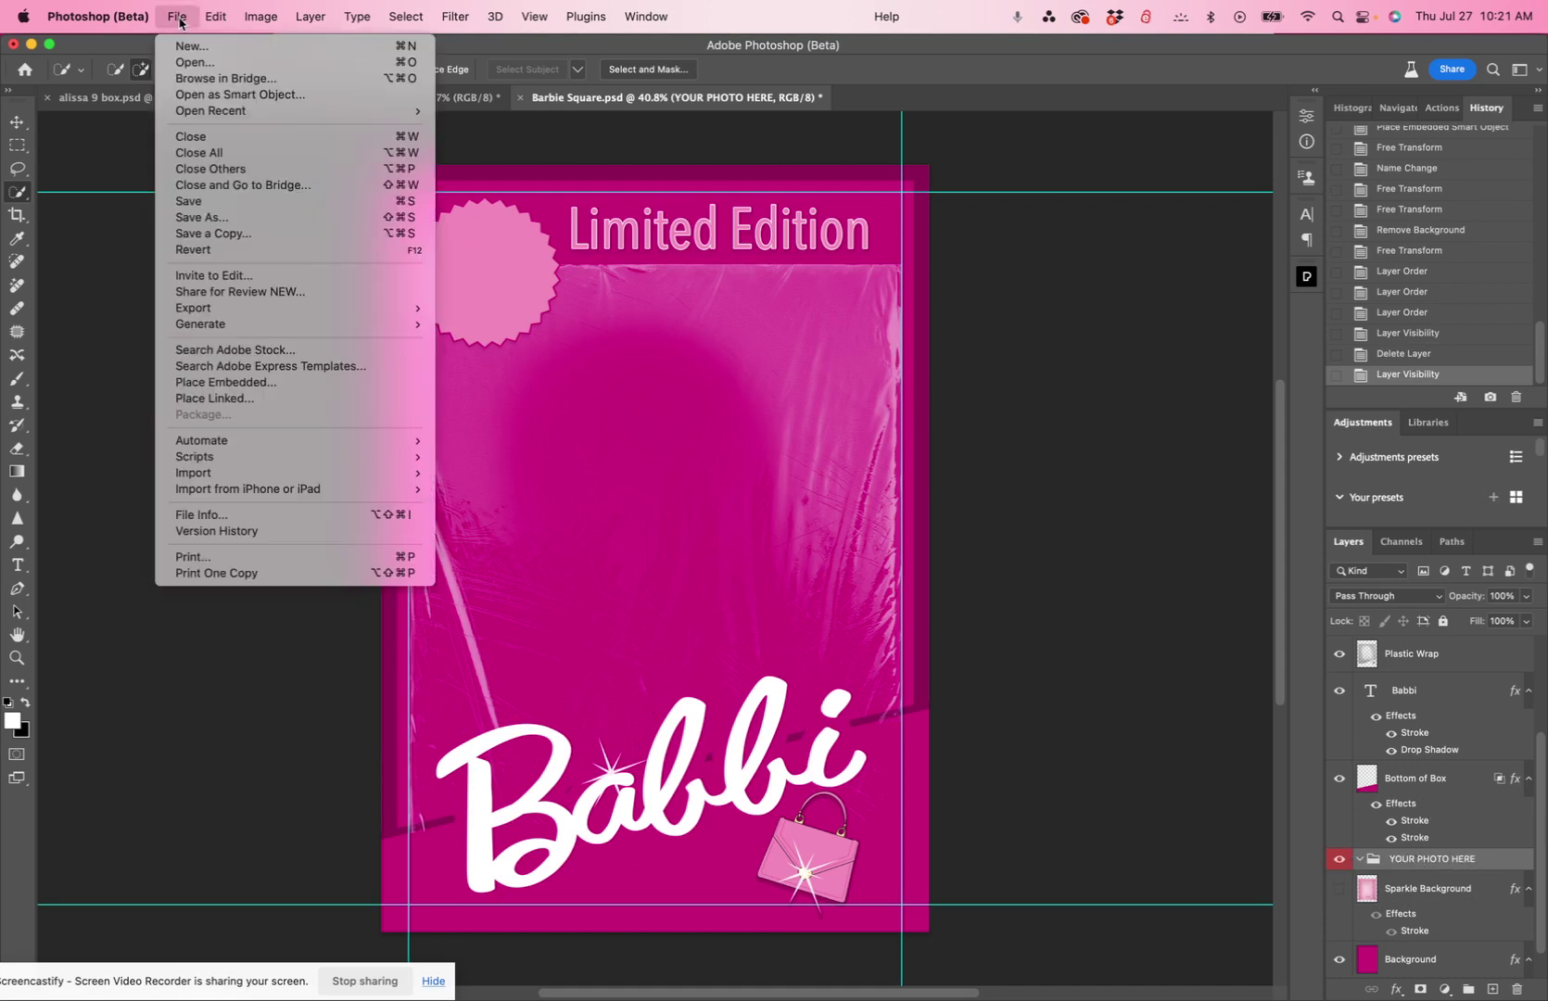
pyautogui.click(274, 383)
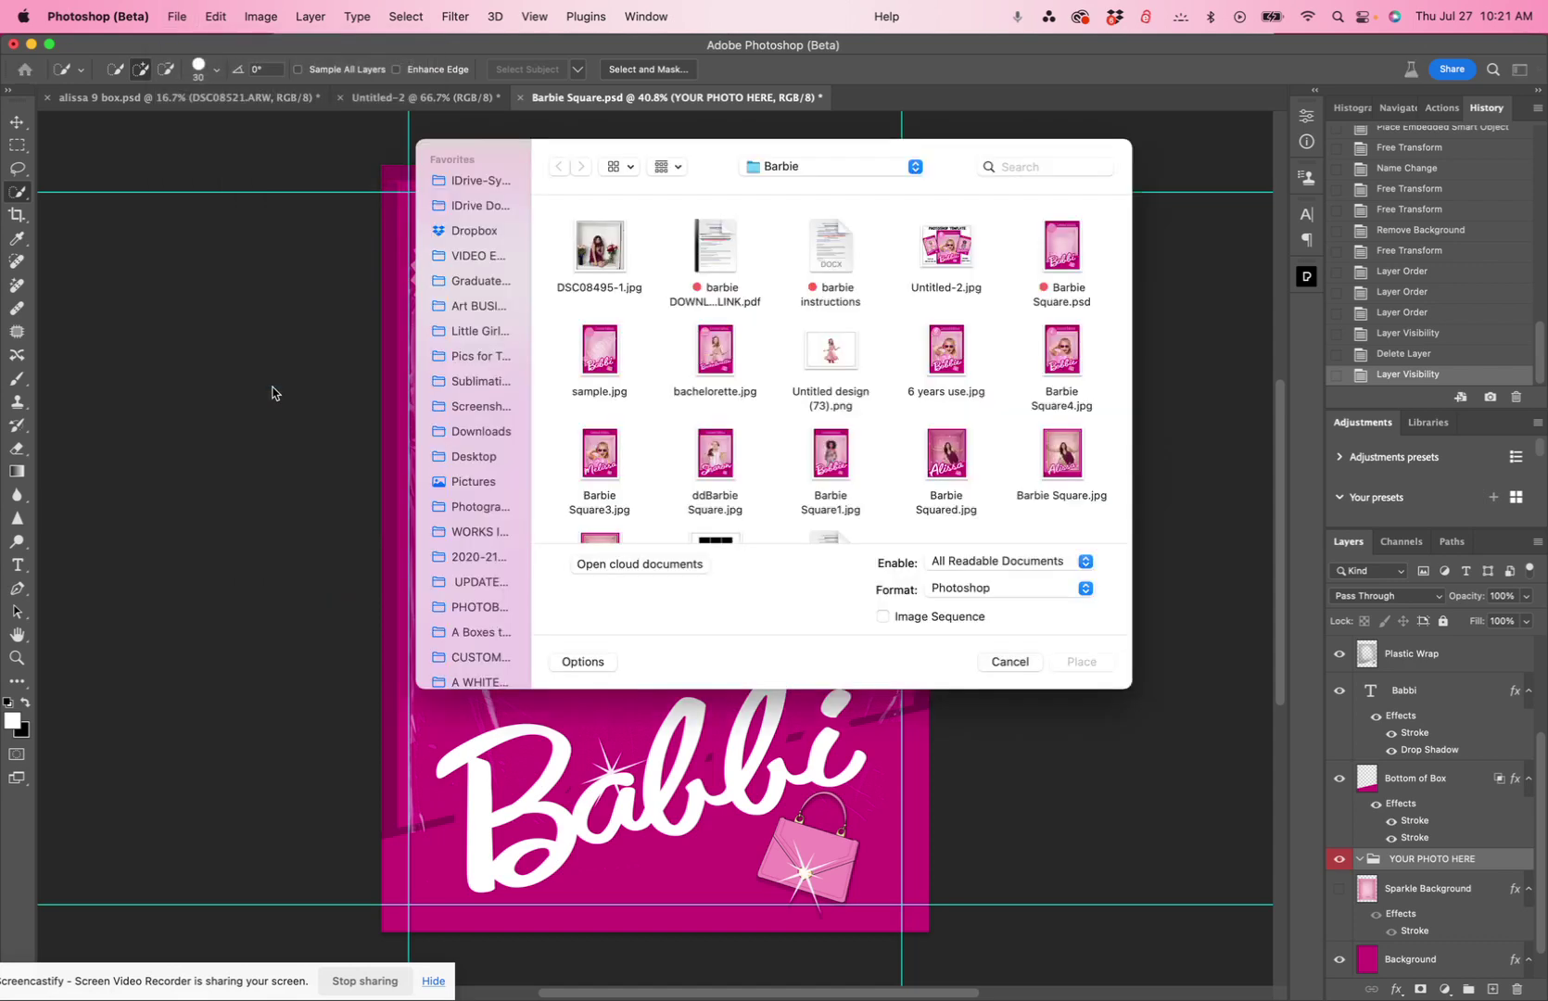
pyautogui.click(600, 246)
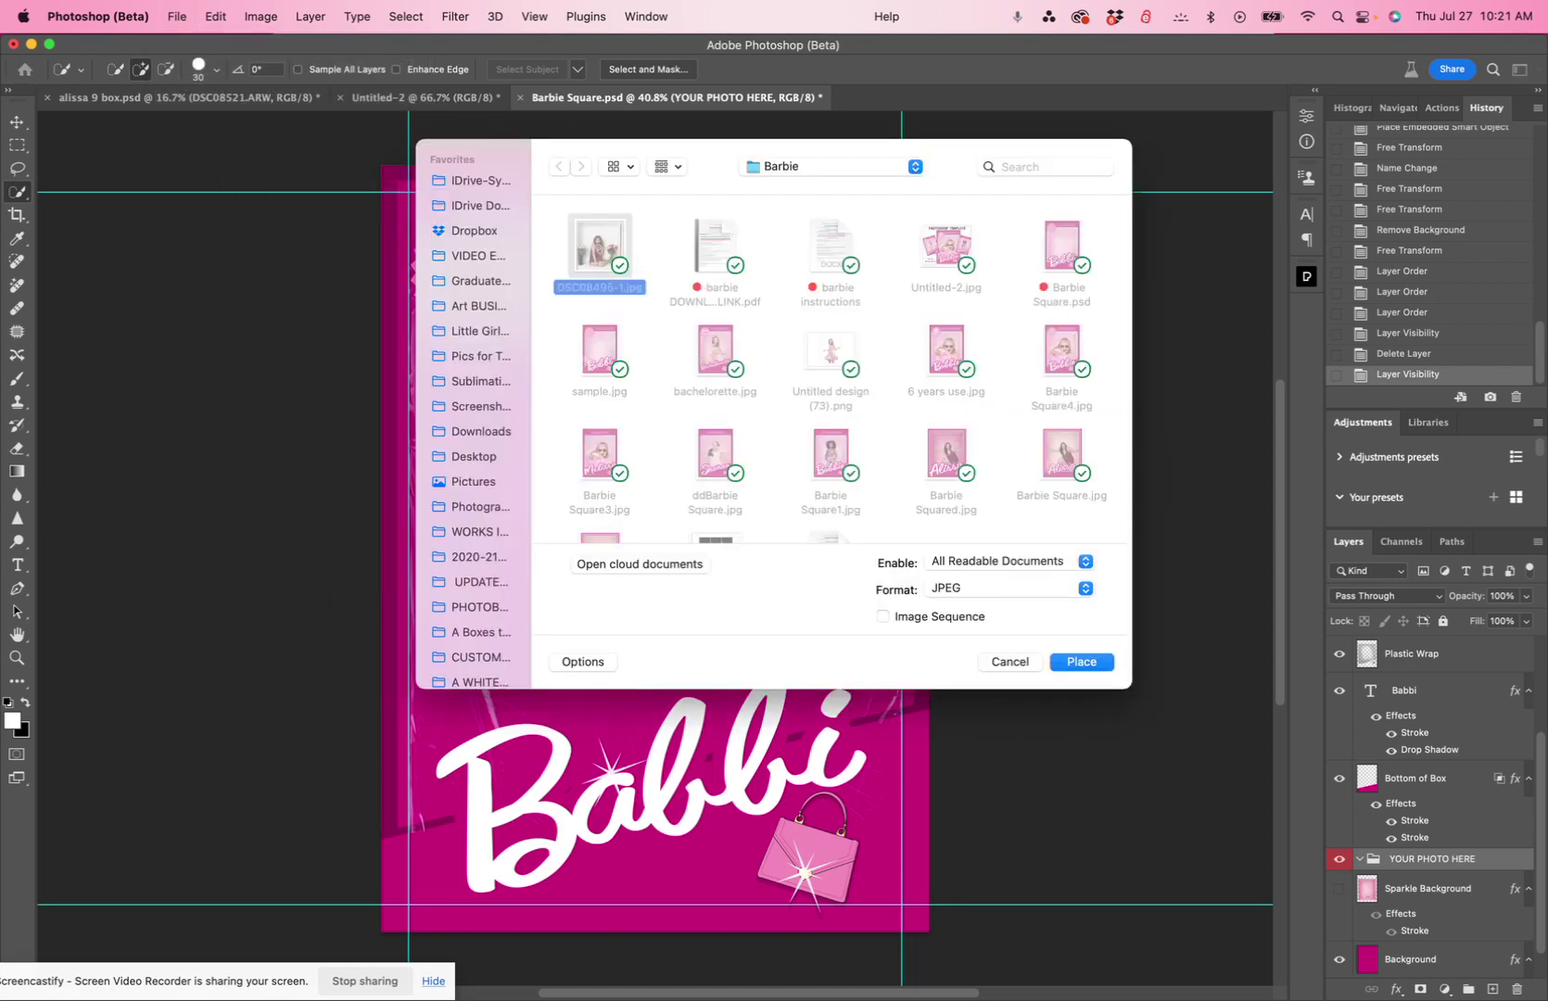
pyautogui.click(1081, 662)
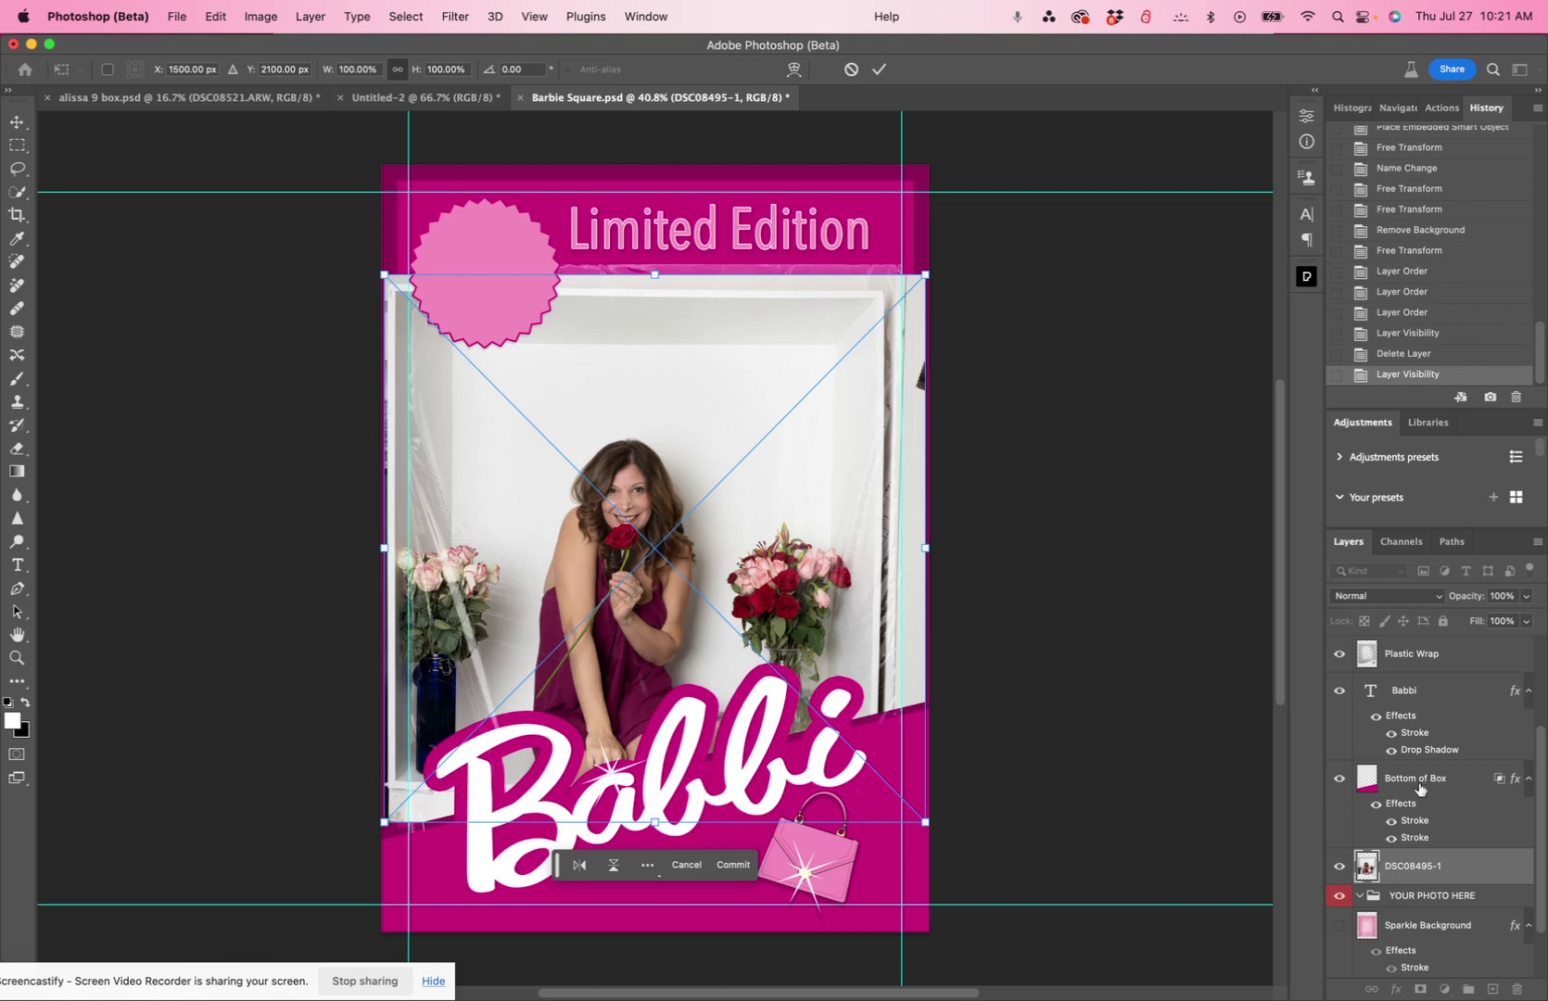
pyautogui.click(877, 71)
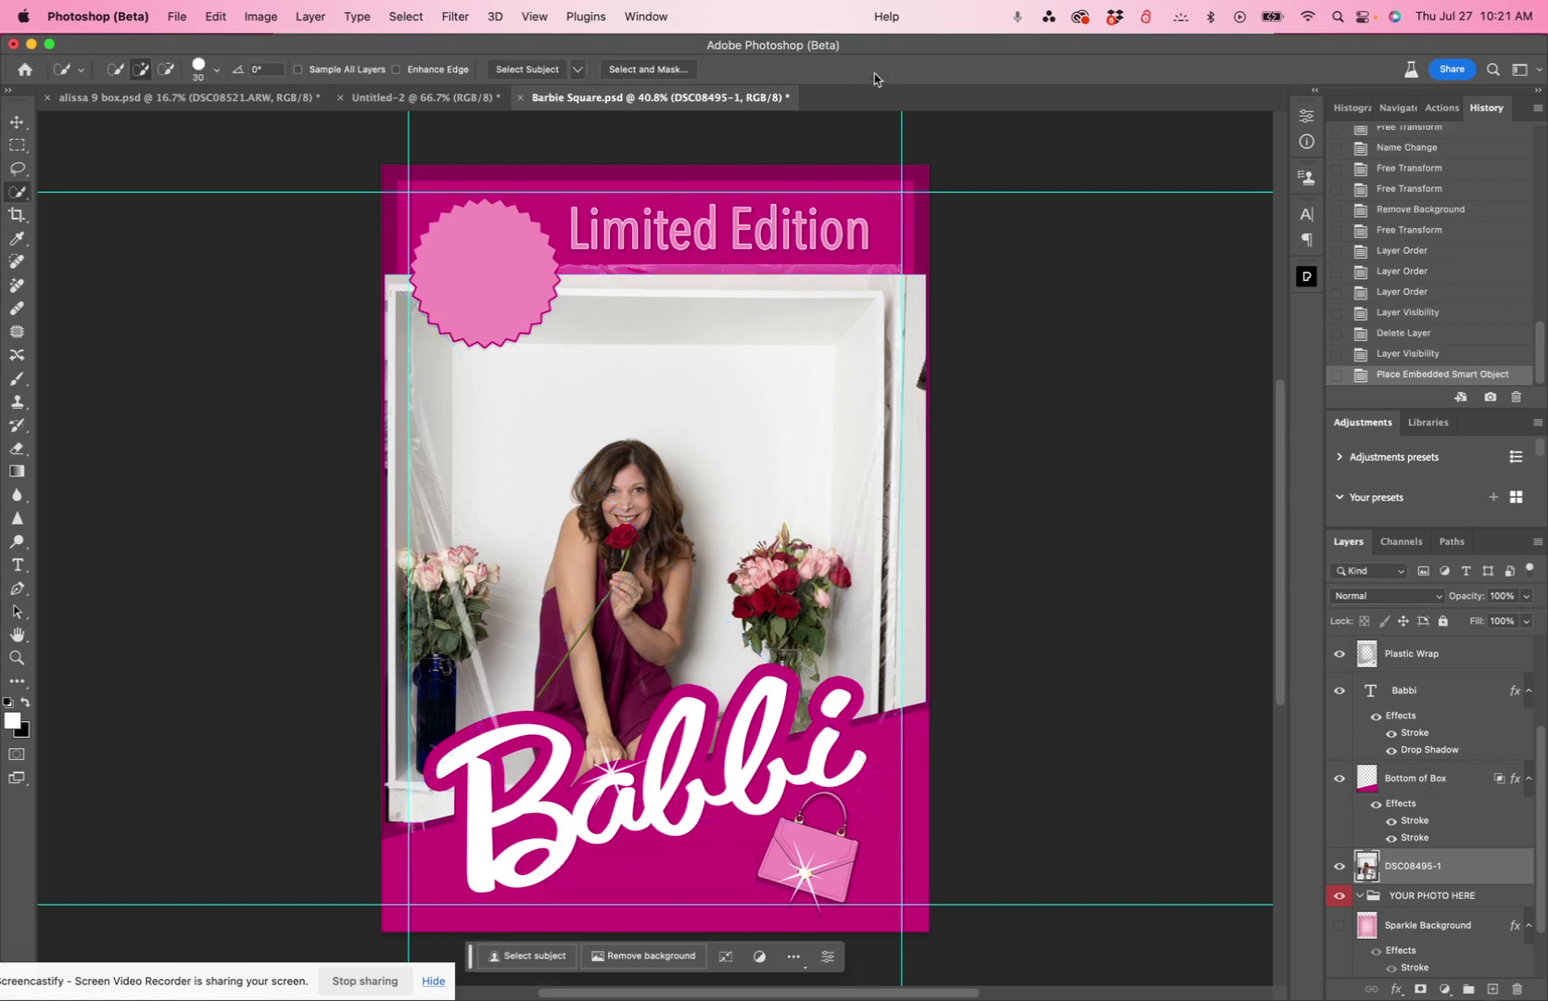
# - Straighten the placed photo by rotating it -0.3° and shift it about 0.088 in right and 0.016 in down
pyautogui.press('super+t')
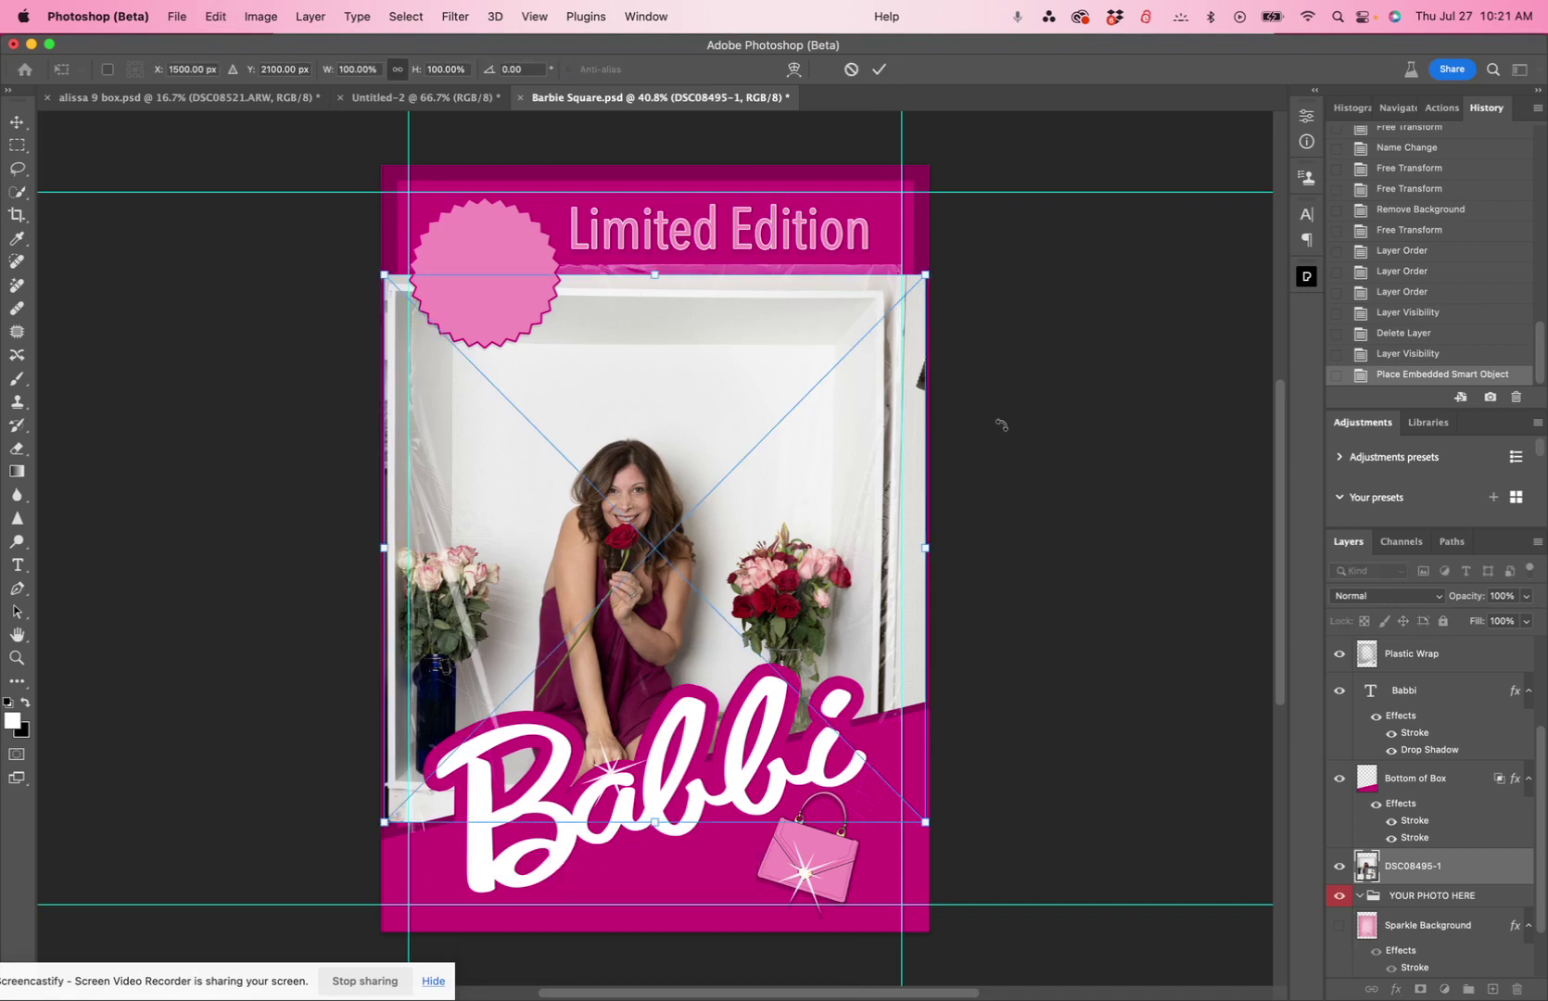
pyautogui.moveTo(1003, 426); pyautogui.dragTo(1002, 430)
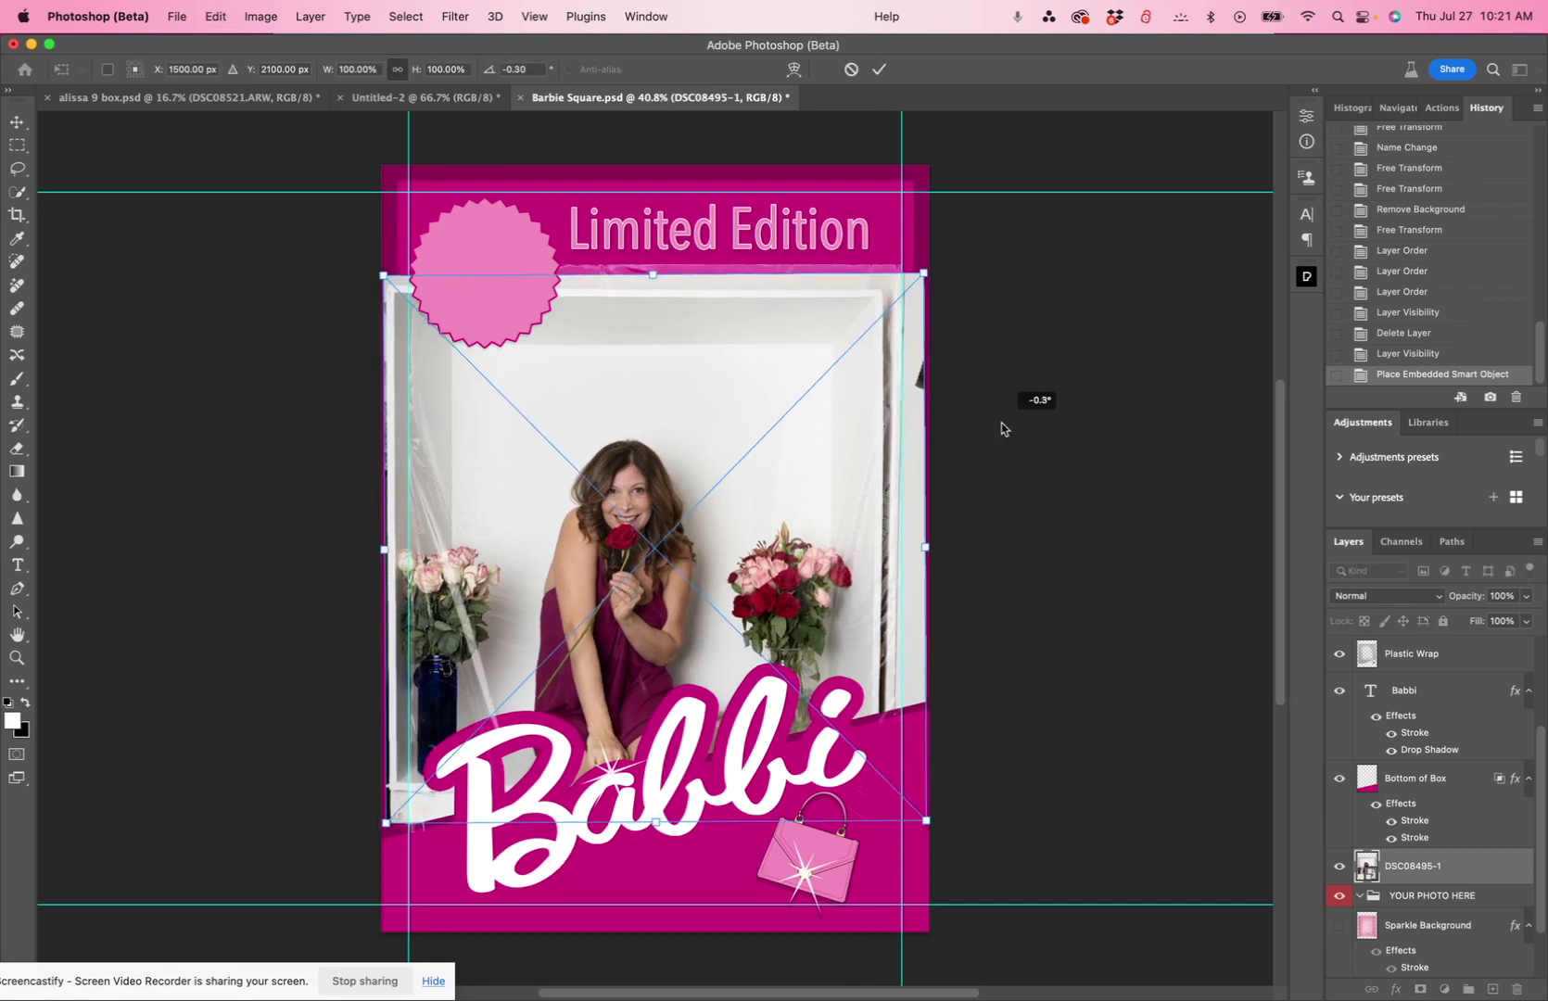
pyautogui.moveTo(795, 434); pyautogui.dragTo(805, 443)
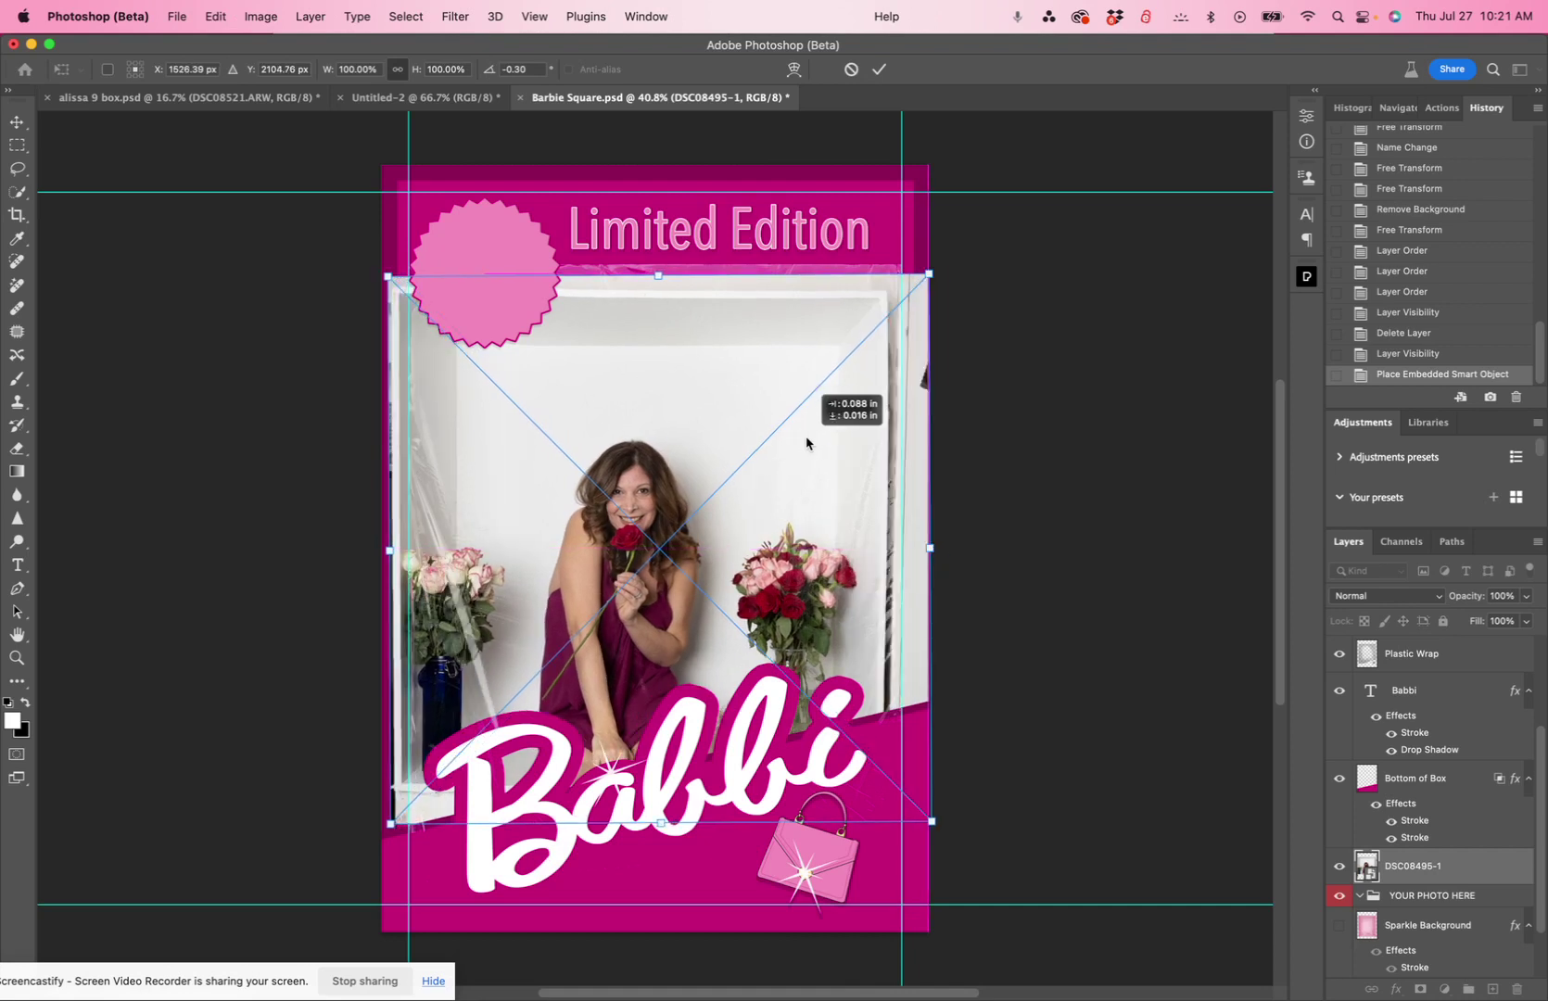
pyautogui.moveTo(805, 443); pyautogui.dragTo(806, 443)
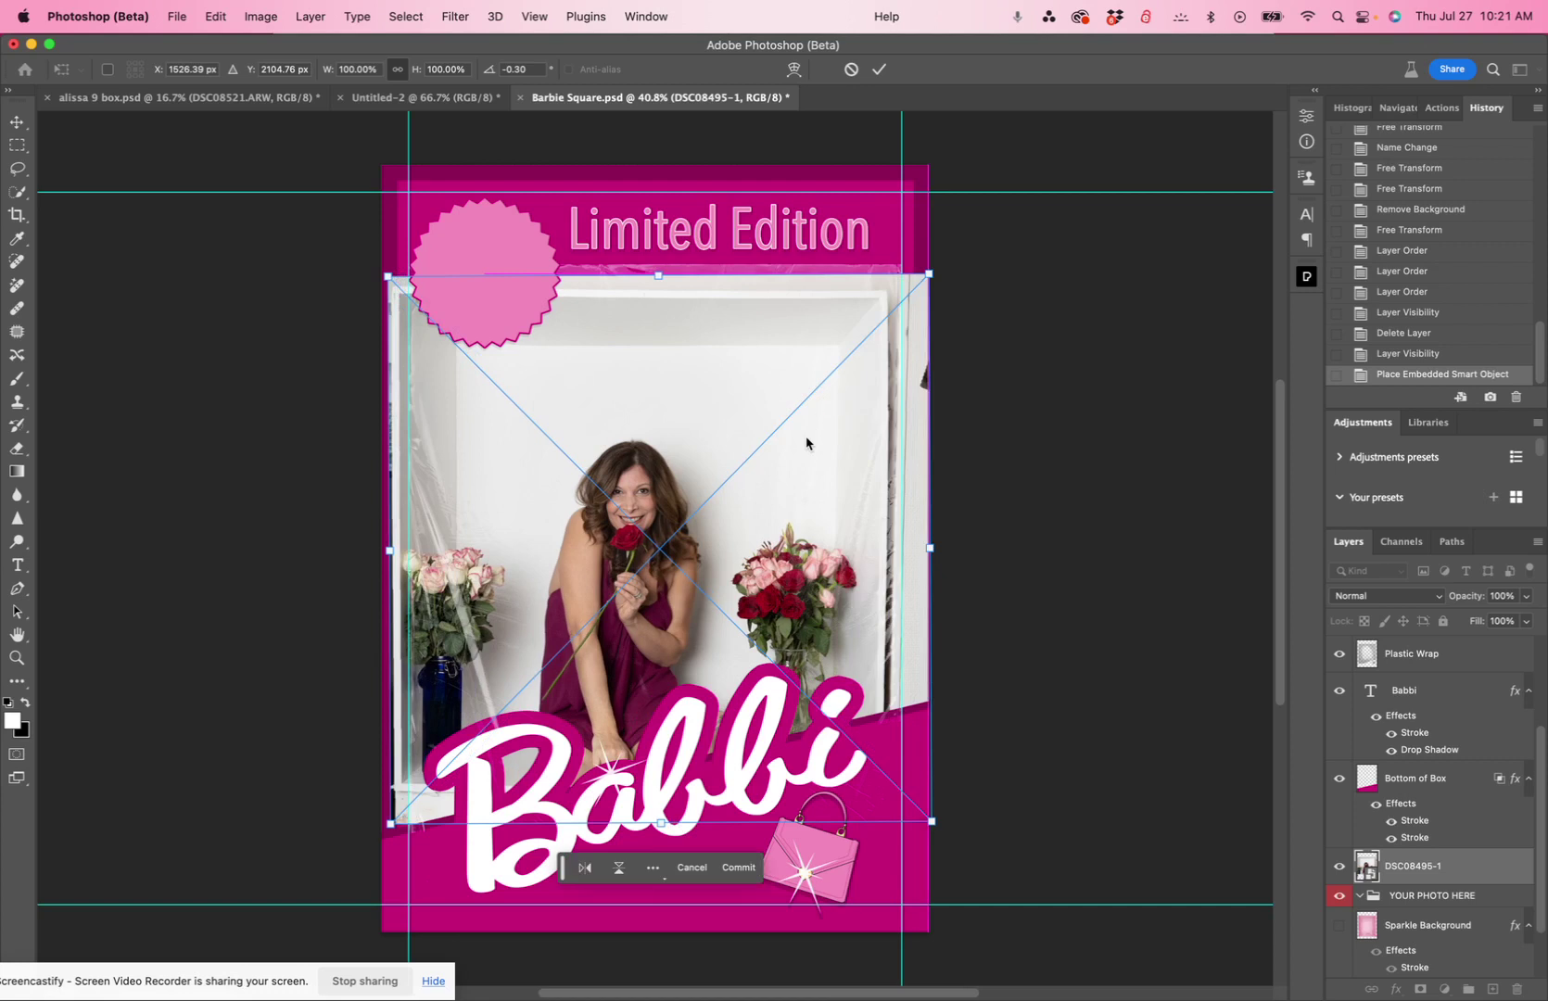
pyautogui.click(880, 71)
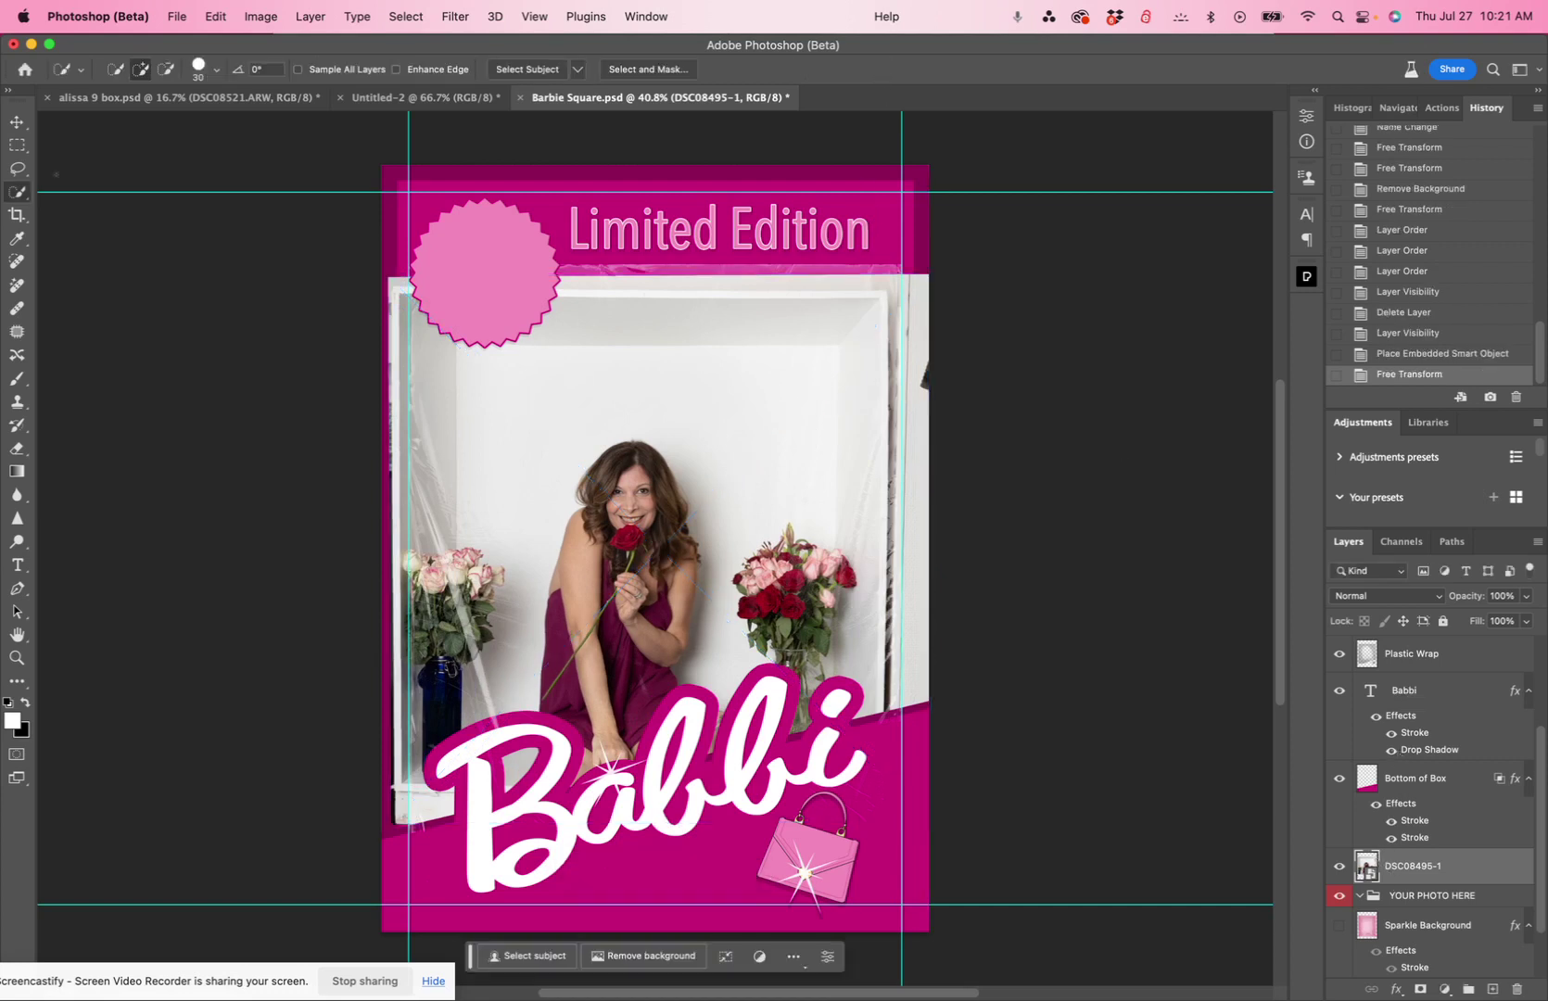
pyautogui.click(21, 149)
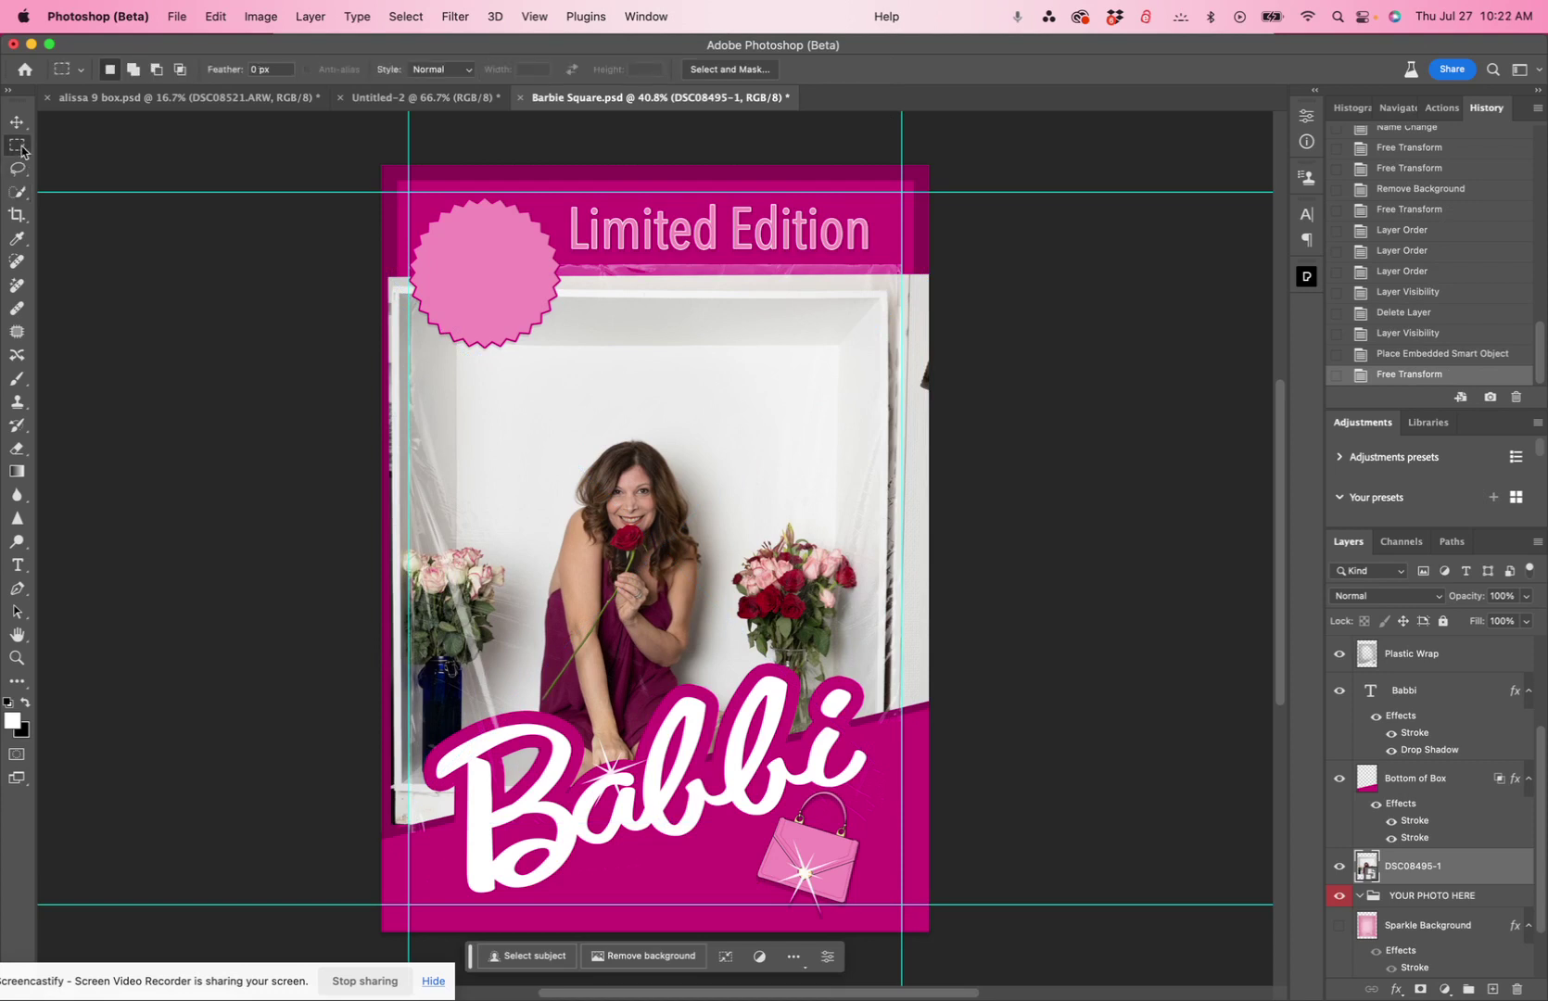
pyautogui.click(21, 149)
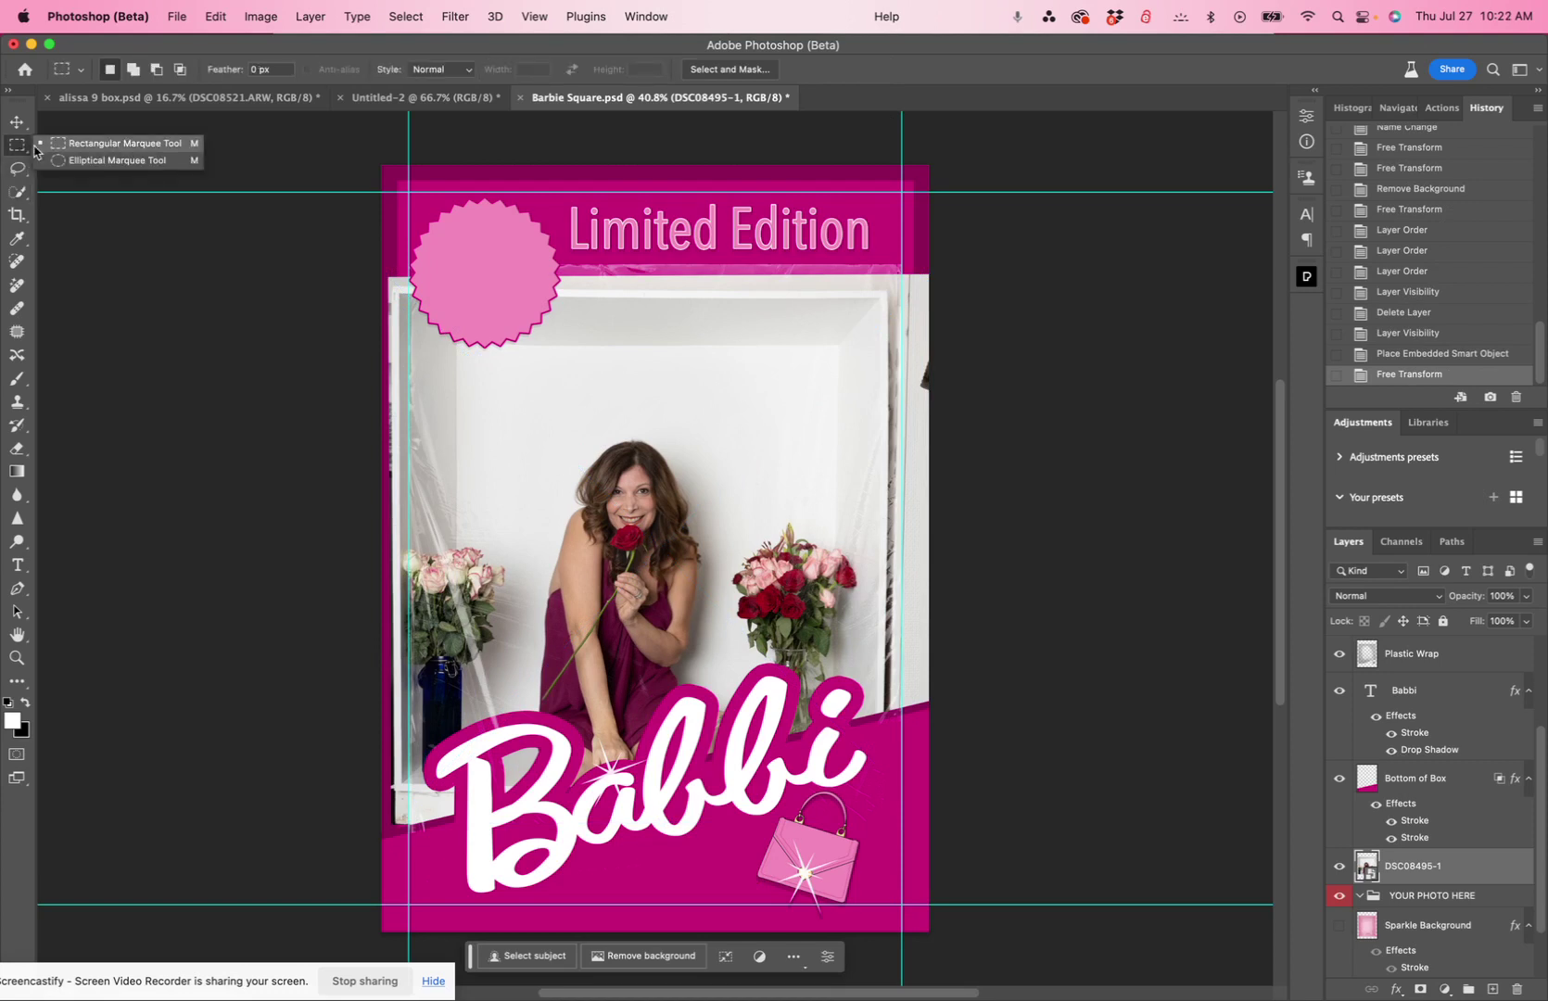
pyautogui.click(65, 150)
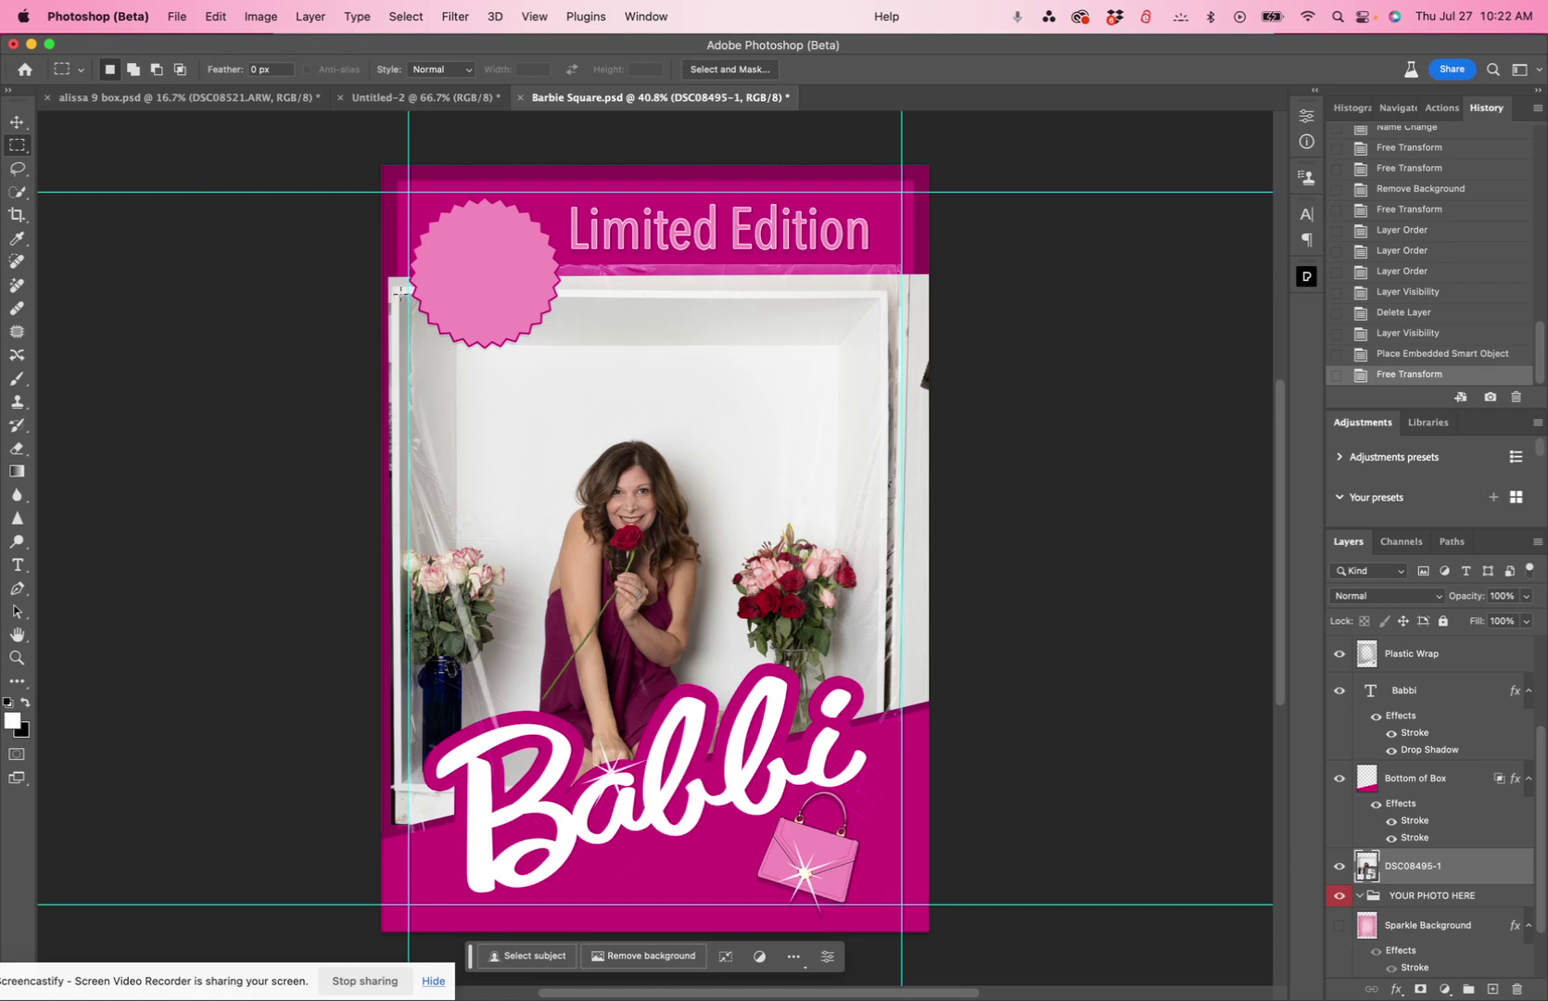
pyautogui.moveTo(400, 293); pyautogui.dragTo(850, 786)
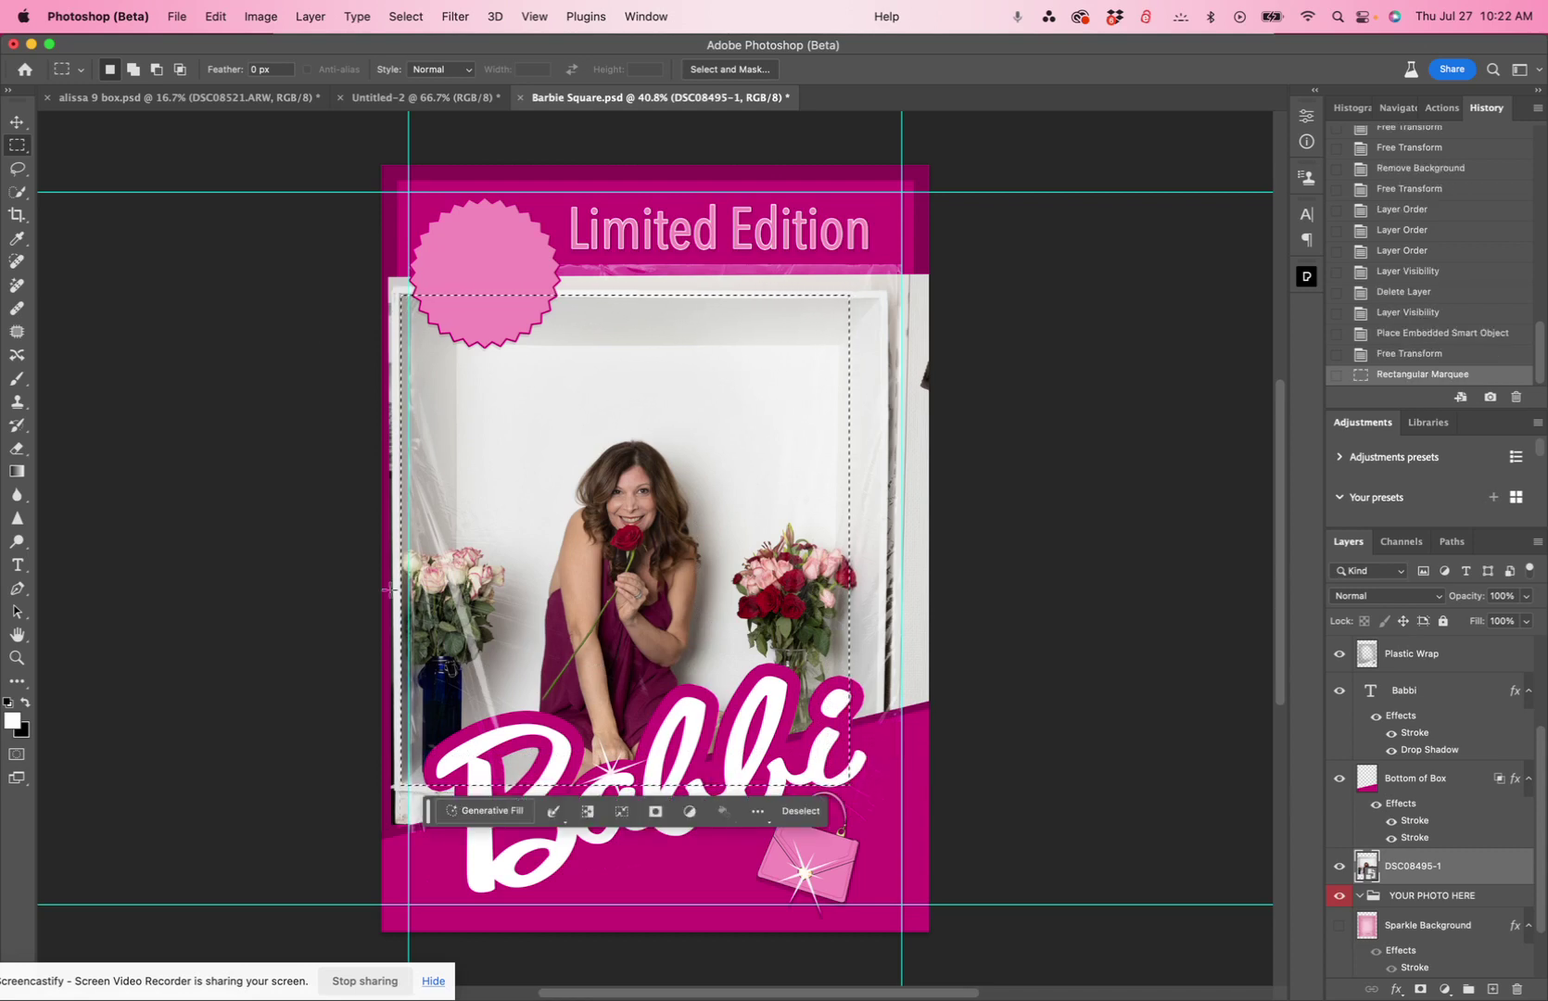
pyautogui.click(770, 604)
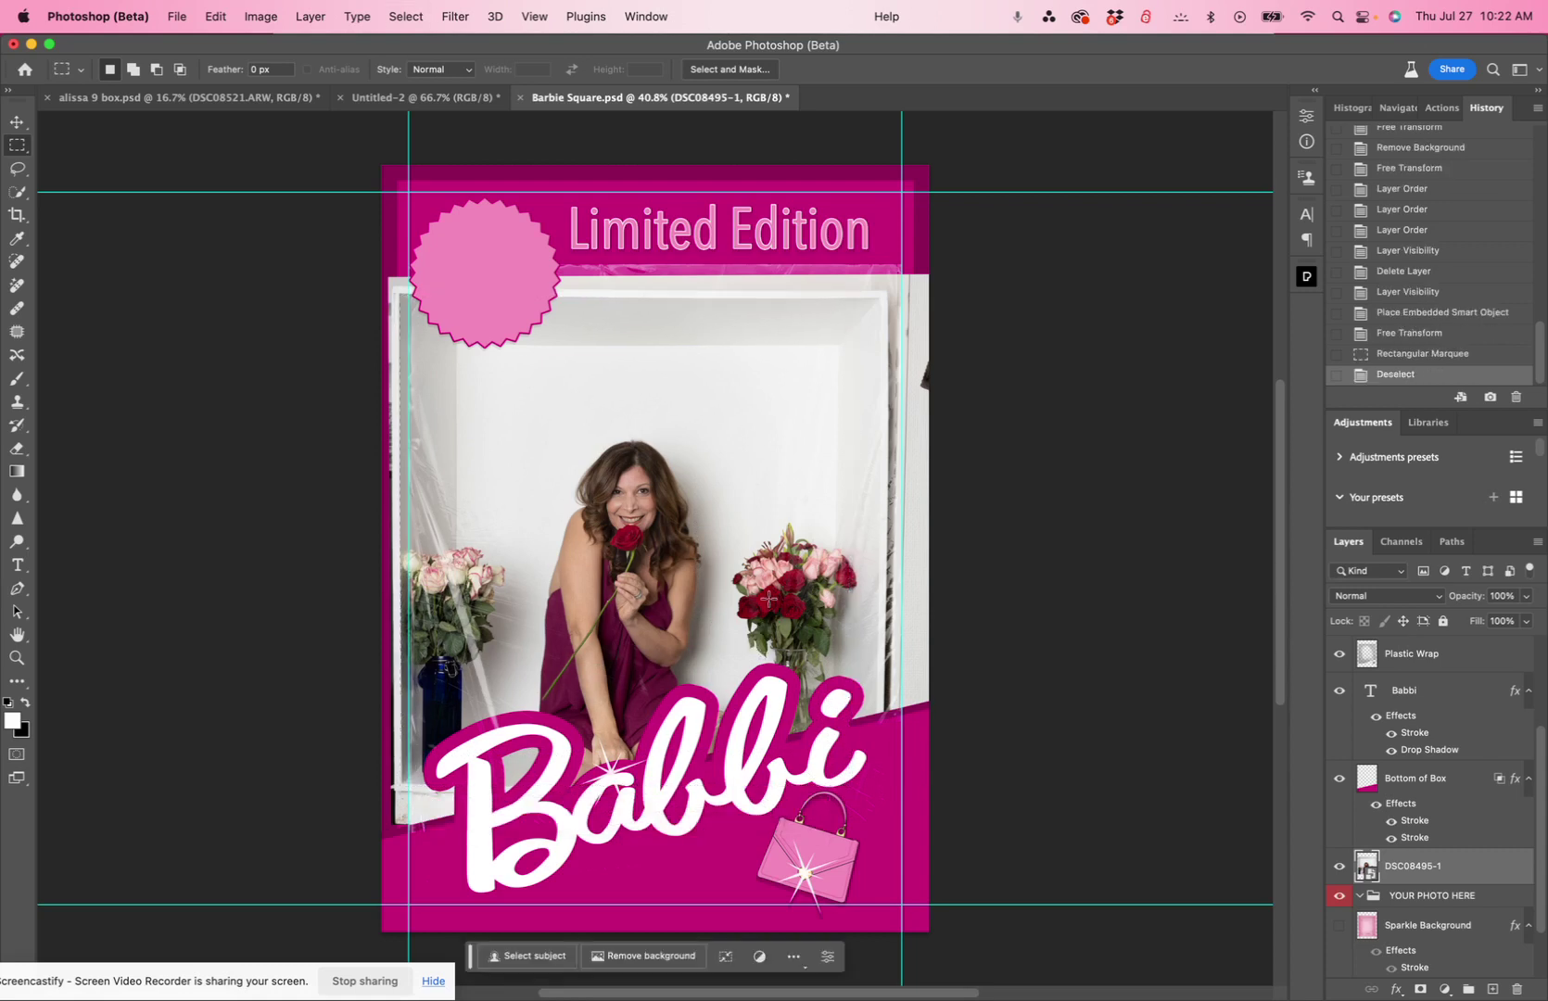
# - Mask the photo to a rectangular selection along the white box's inner frame, hiding the Bottom of Box and Babbi layers only while masking
pyautogui.click(1339, 781)
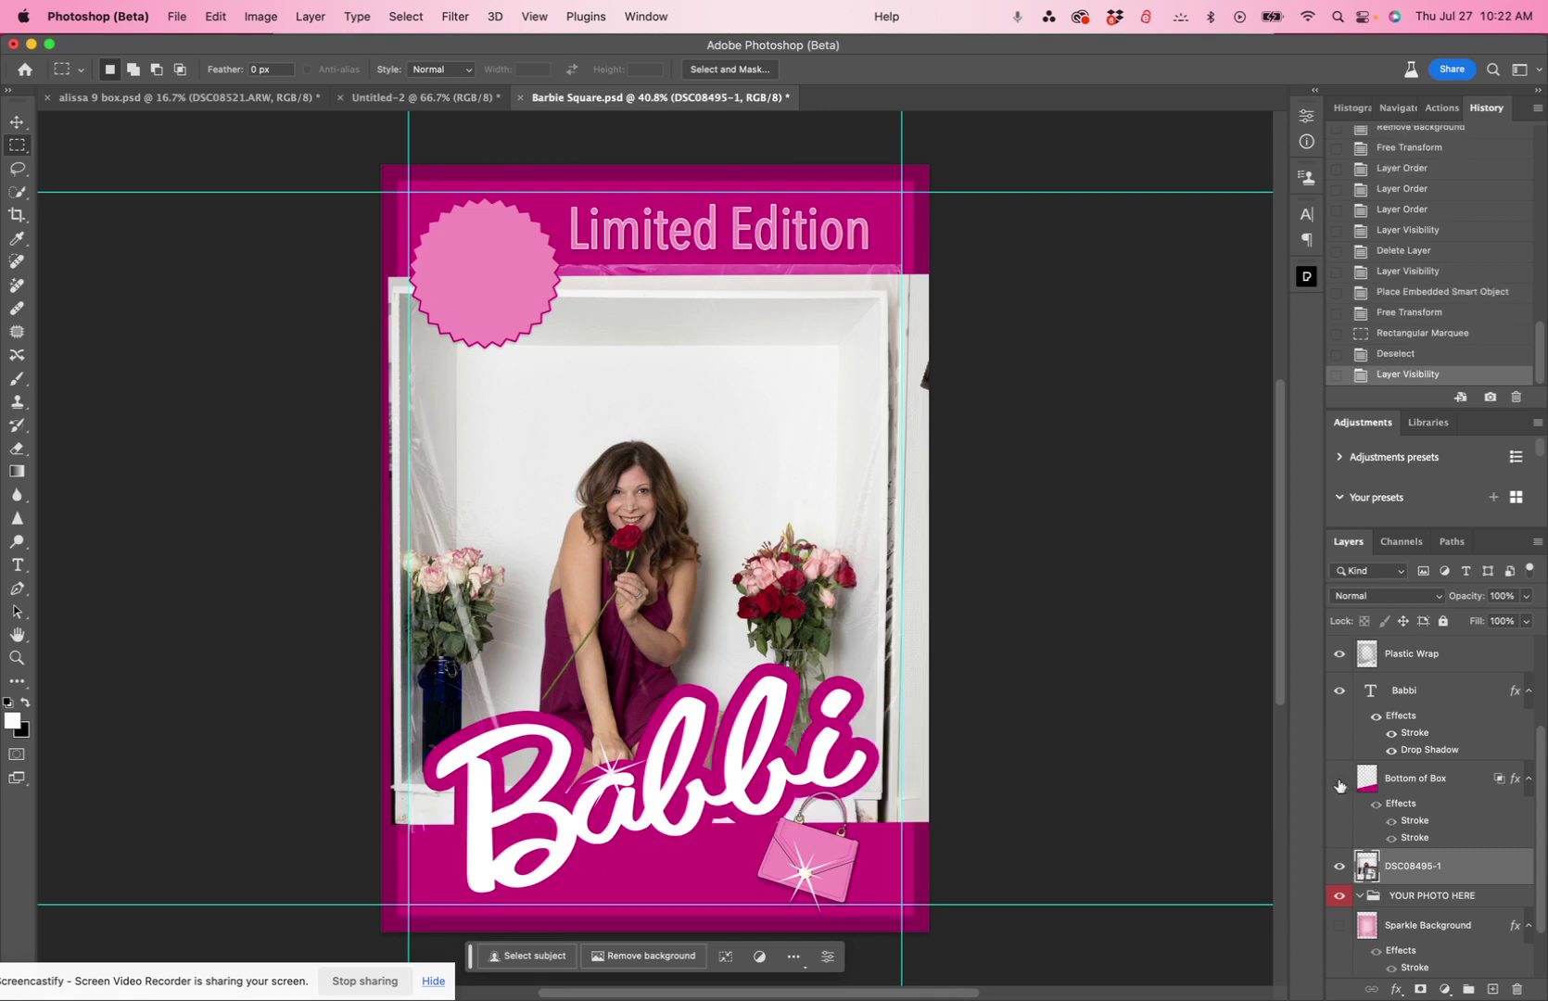
pyautogui.click(1339, 692)
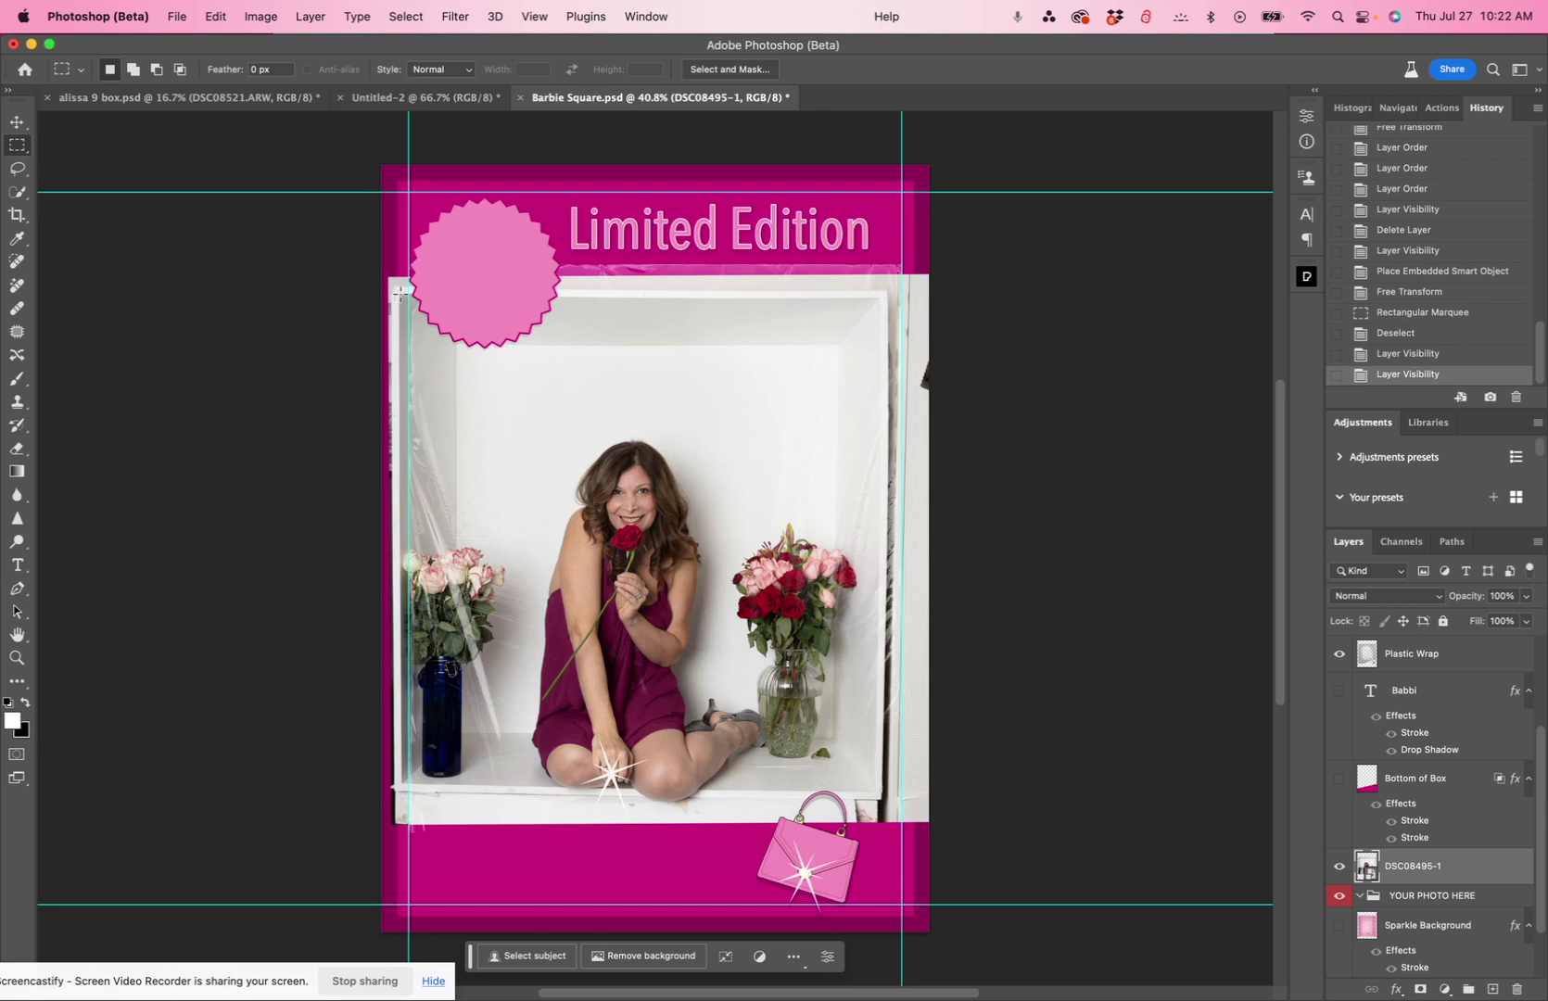
pyautogui.moveTo(400, 293); pyautogui.dragTo(875, 791)
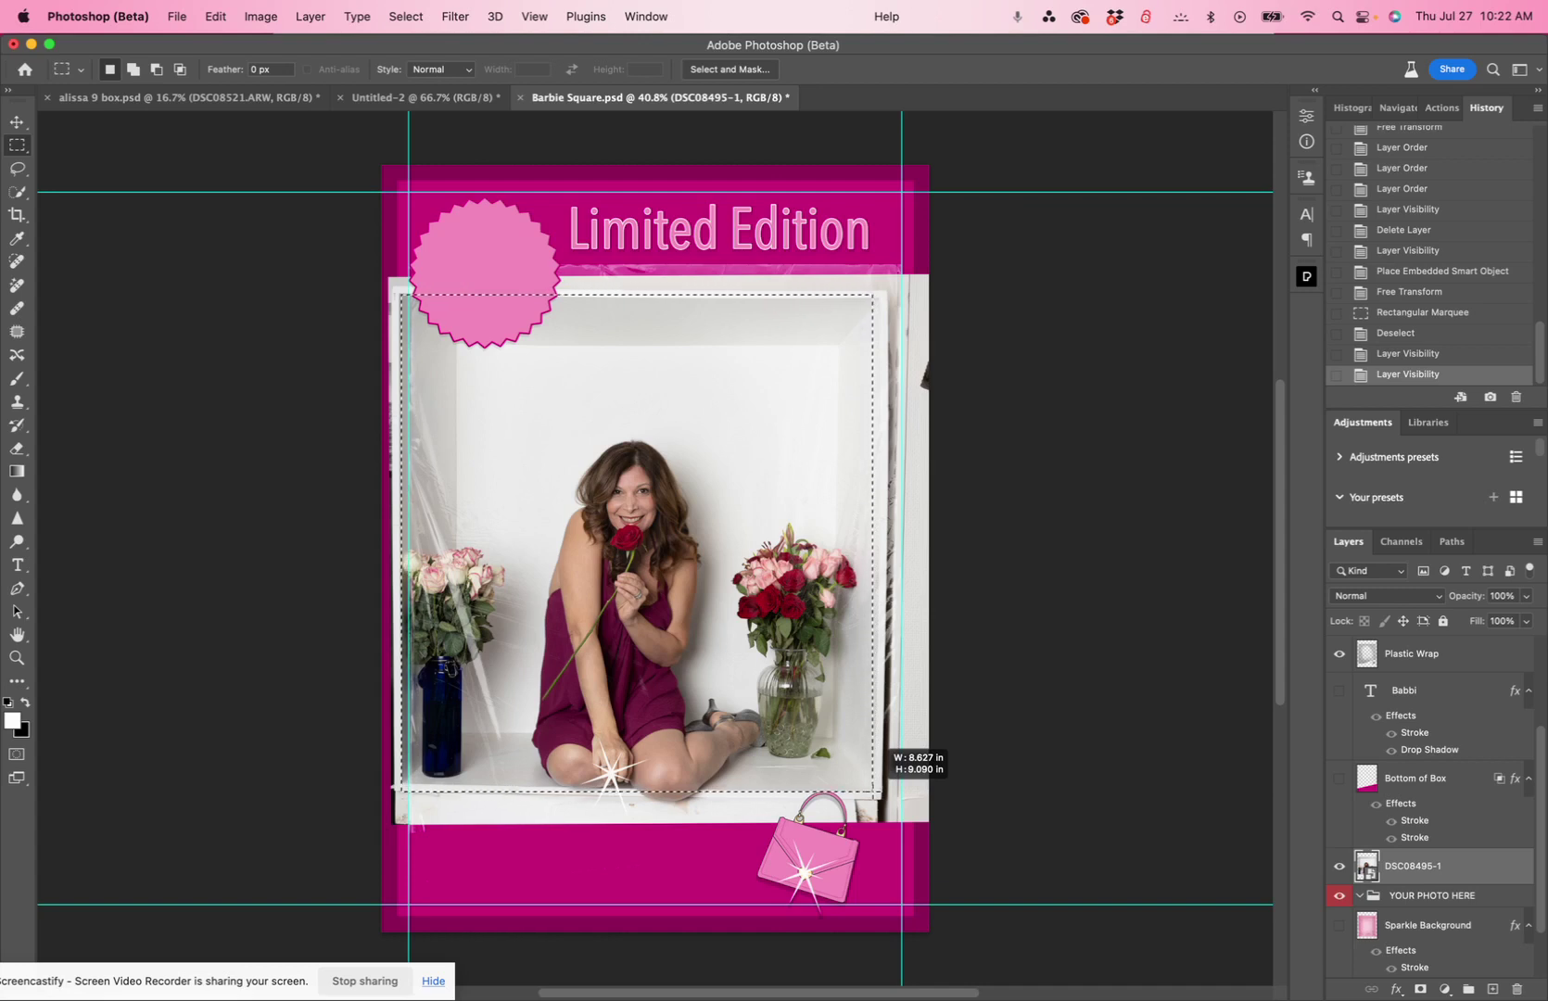
pyautogui.moveTo(876, 793)
pyautogui.mouseDown()
pyautogui.moveTo(881, 777)
pyautogui.moveTo(885, 797)
pyautogui.mouseUp()
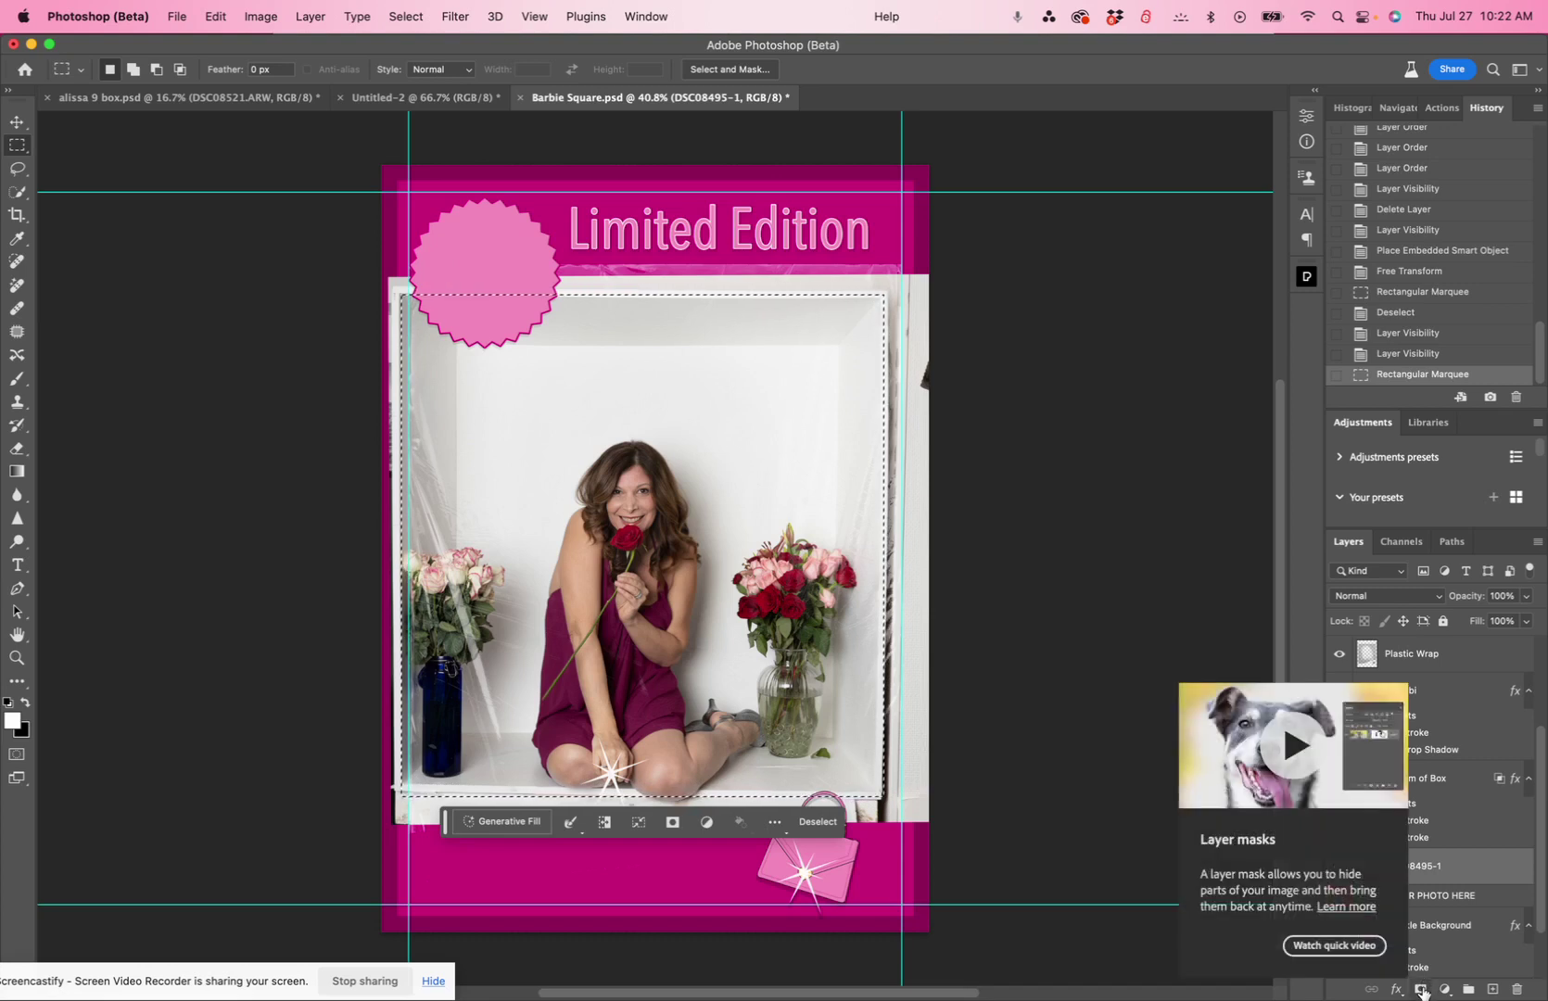
pyautogui.click(1423, 990)
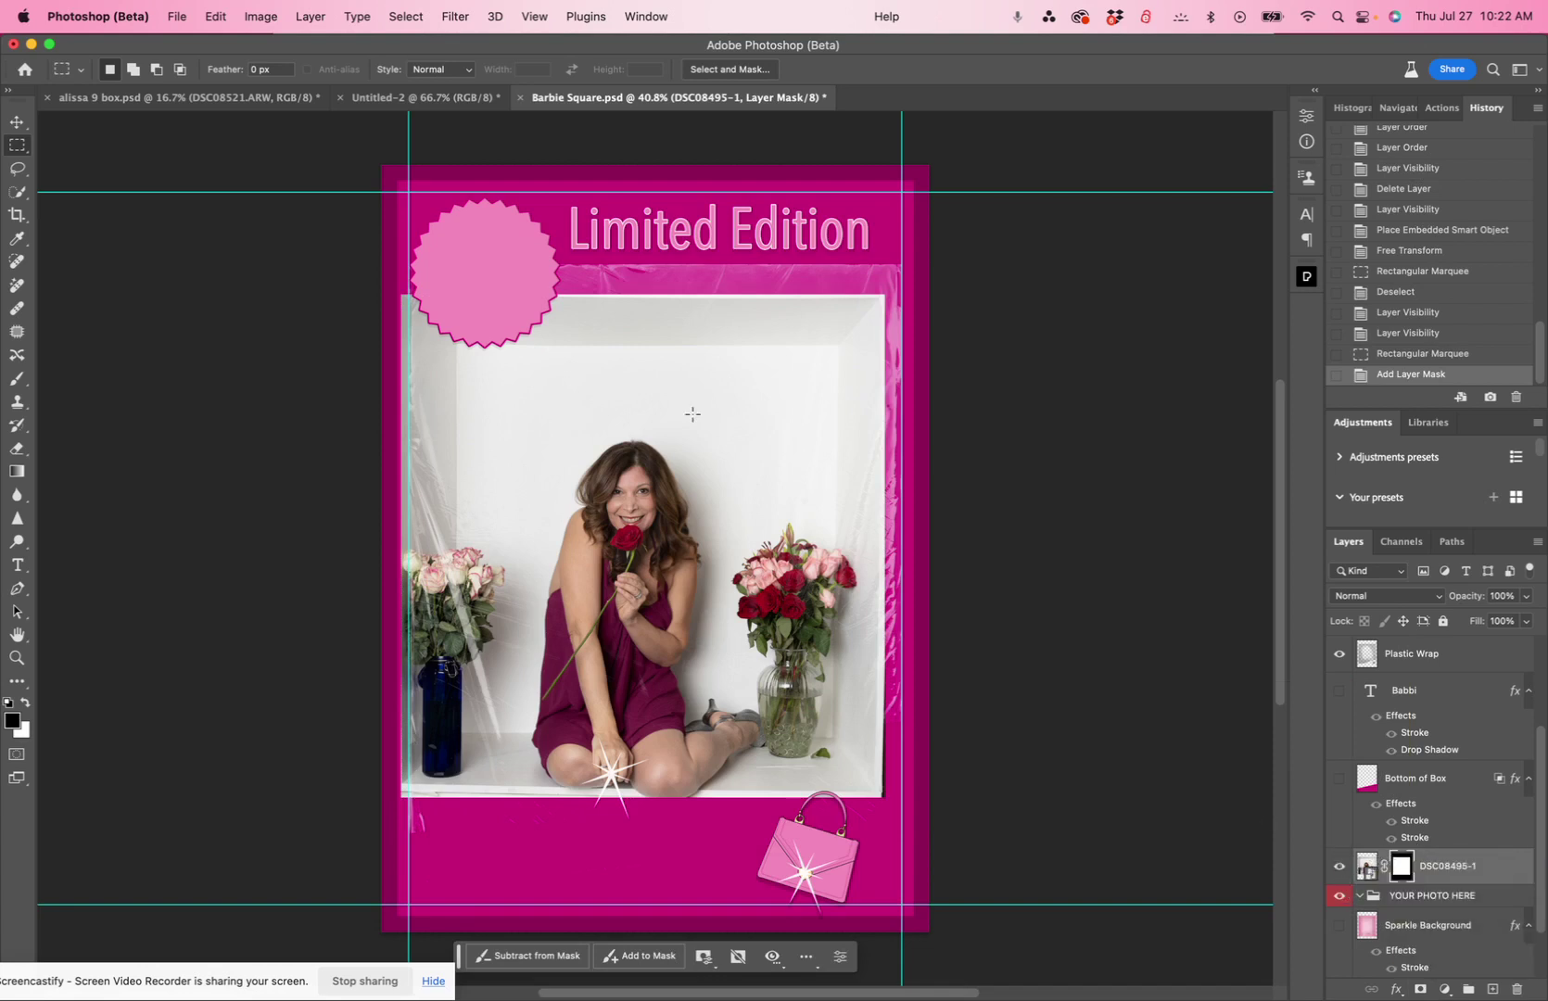
pyautogui.click(1338, 783)
pyautogui.click(1337, 692)
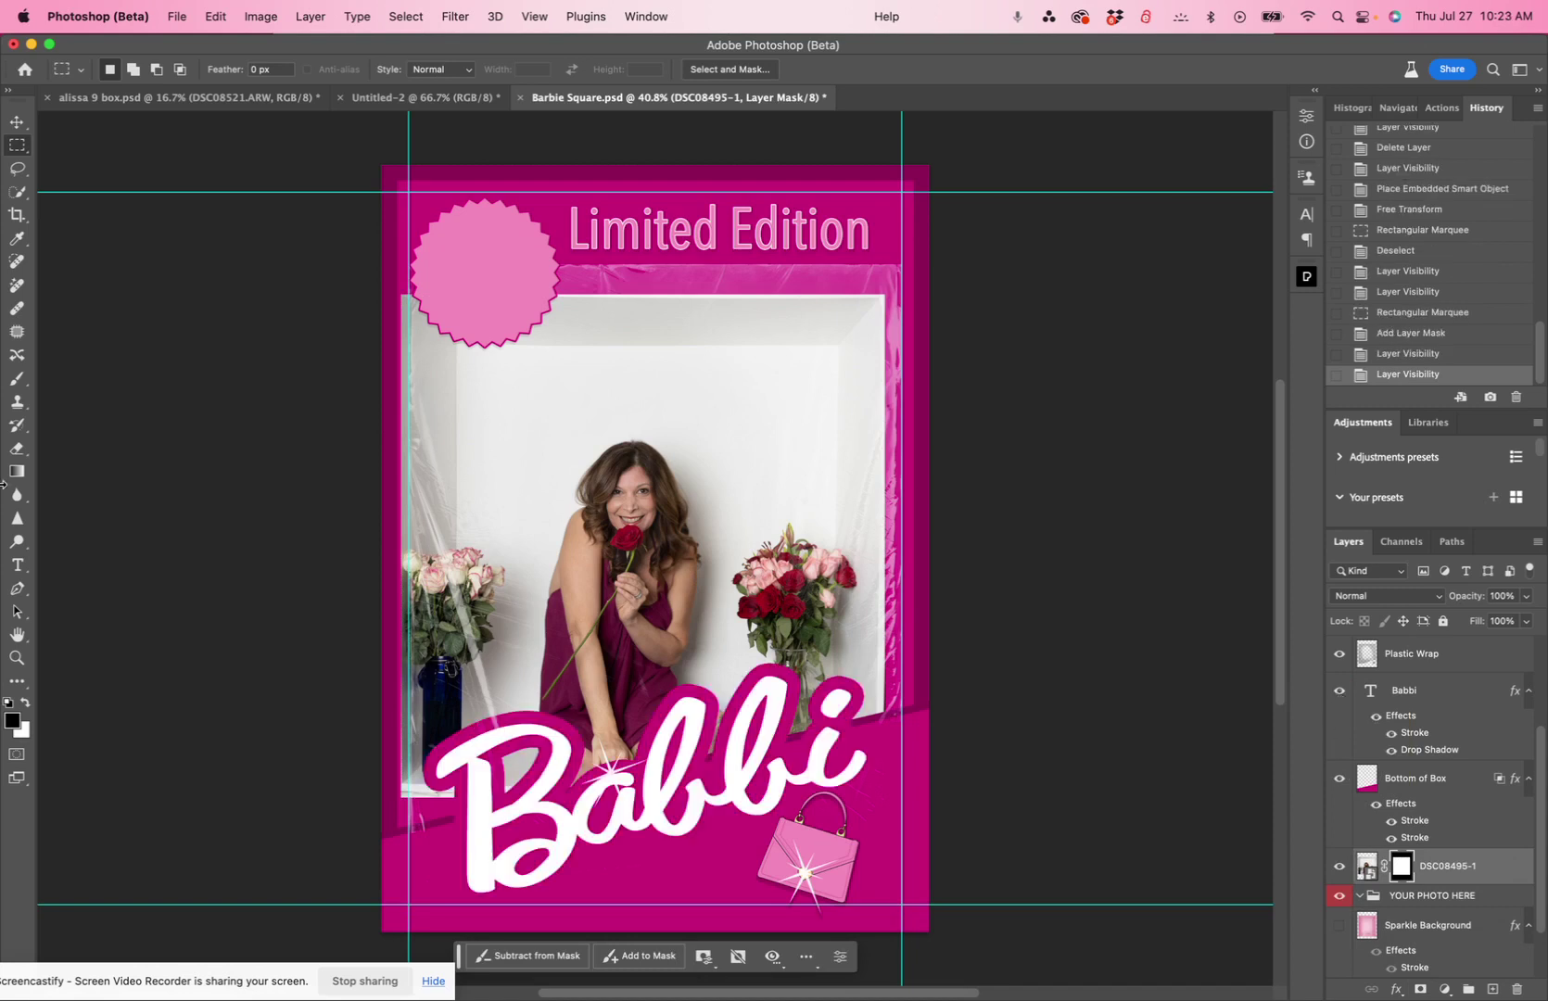
# - Replace the Babbi title text with the woman's first name
pyautogui.click(17, 565)
pyautogui.doubleClick(699, 817)
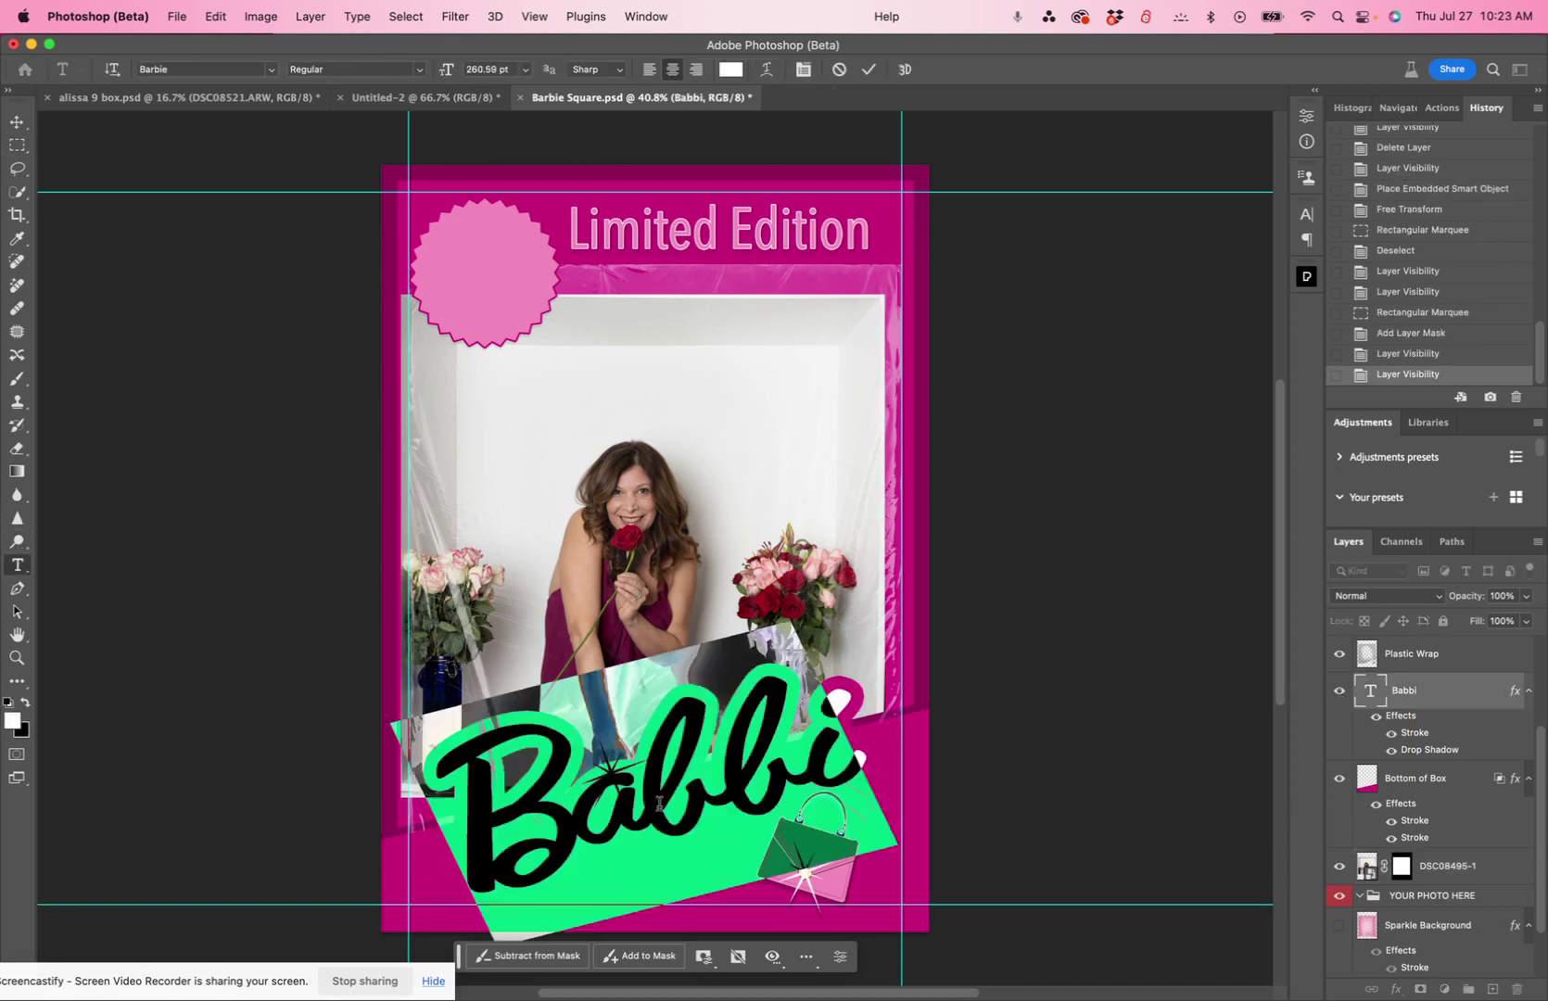
pyautogui.write('Alissa')
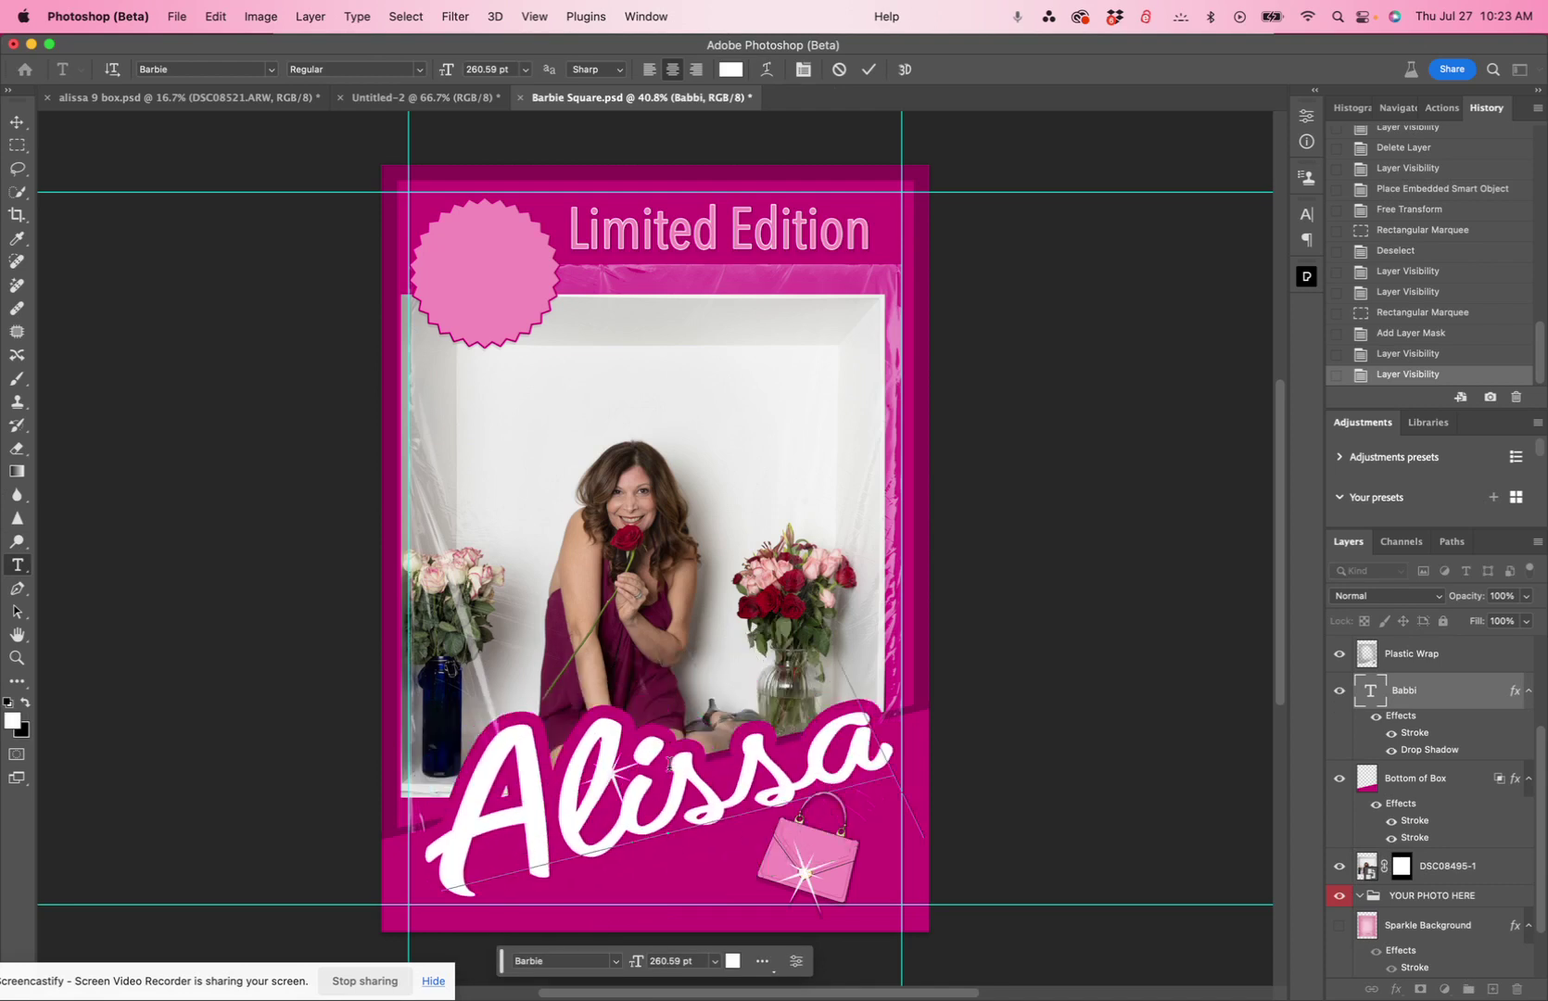
pyautogui.click(869, 71)
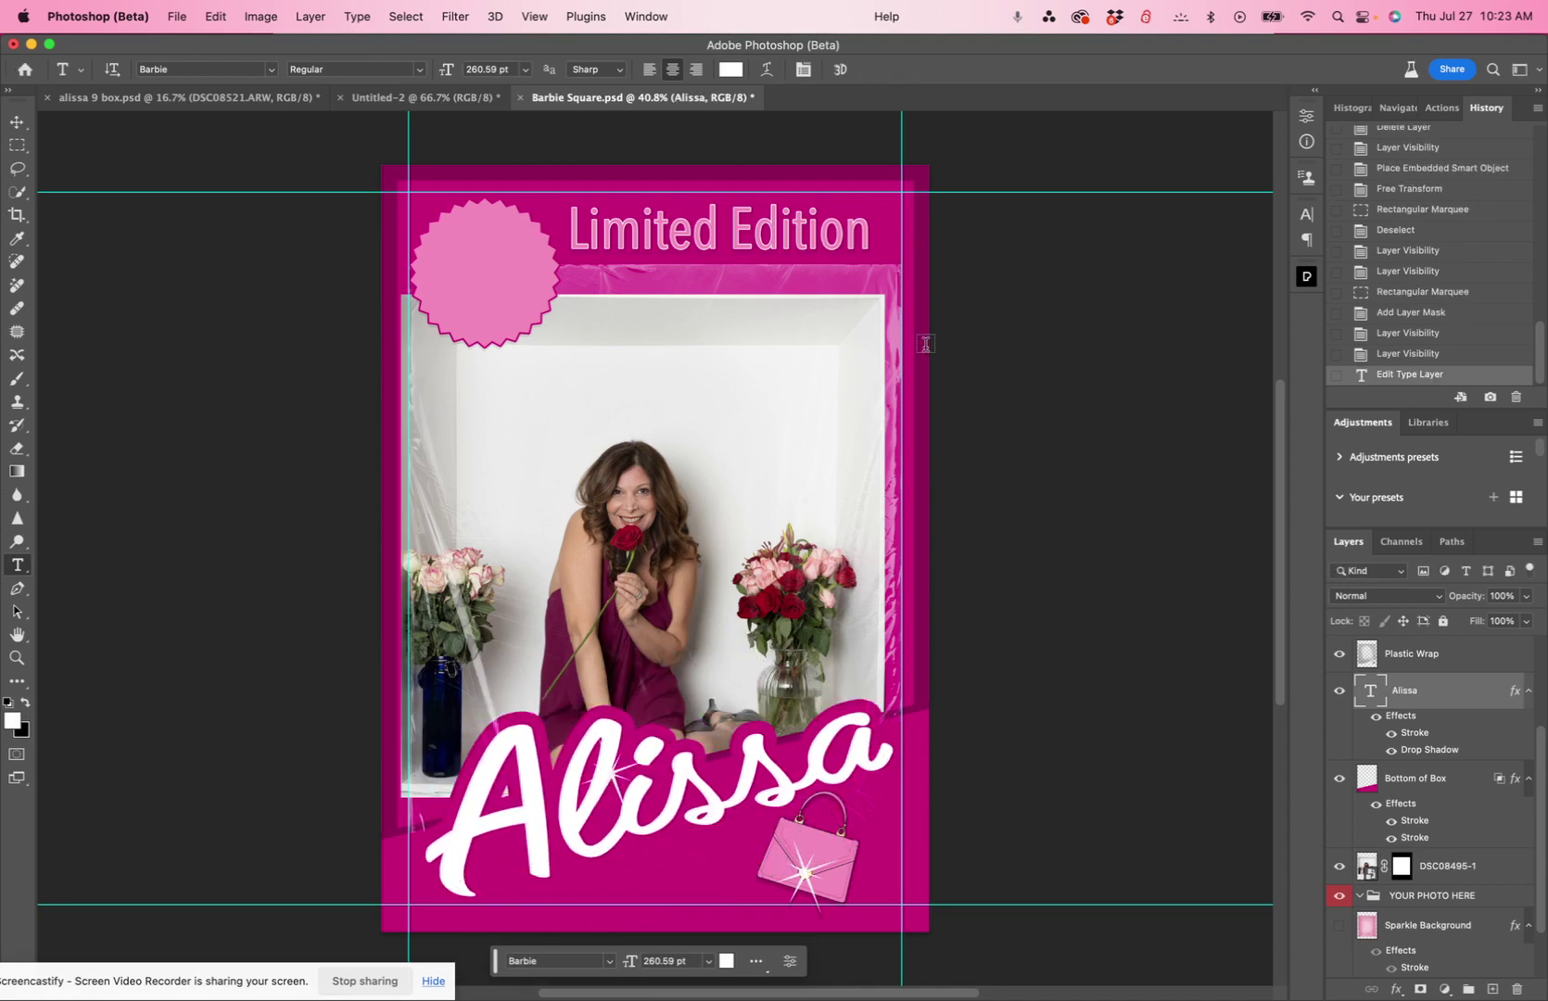
# - Rotate the DSC08495-1 photo by -0.12°, move it up to the Limited Edition band and scale it to about 103% between the vertical guides
pyautogui.click(1369, 864)
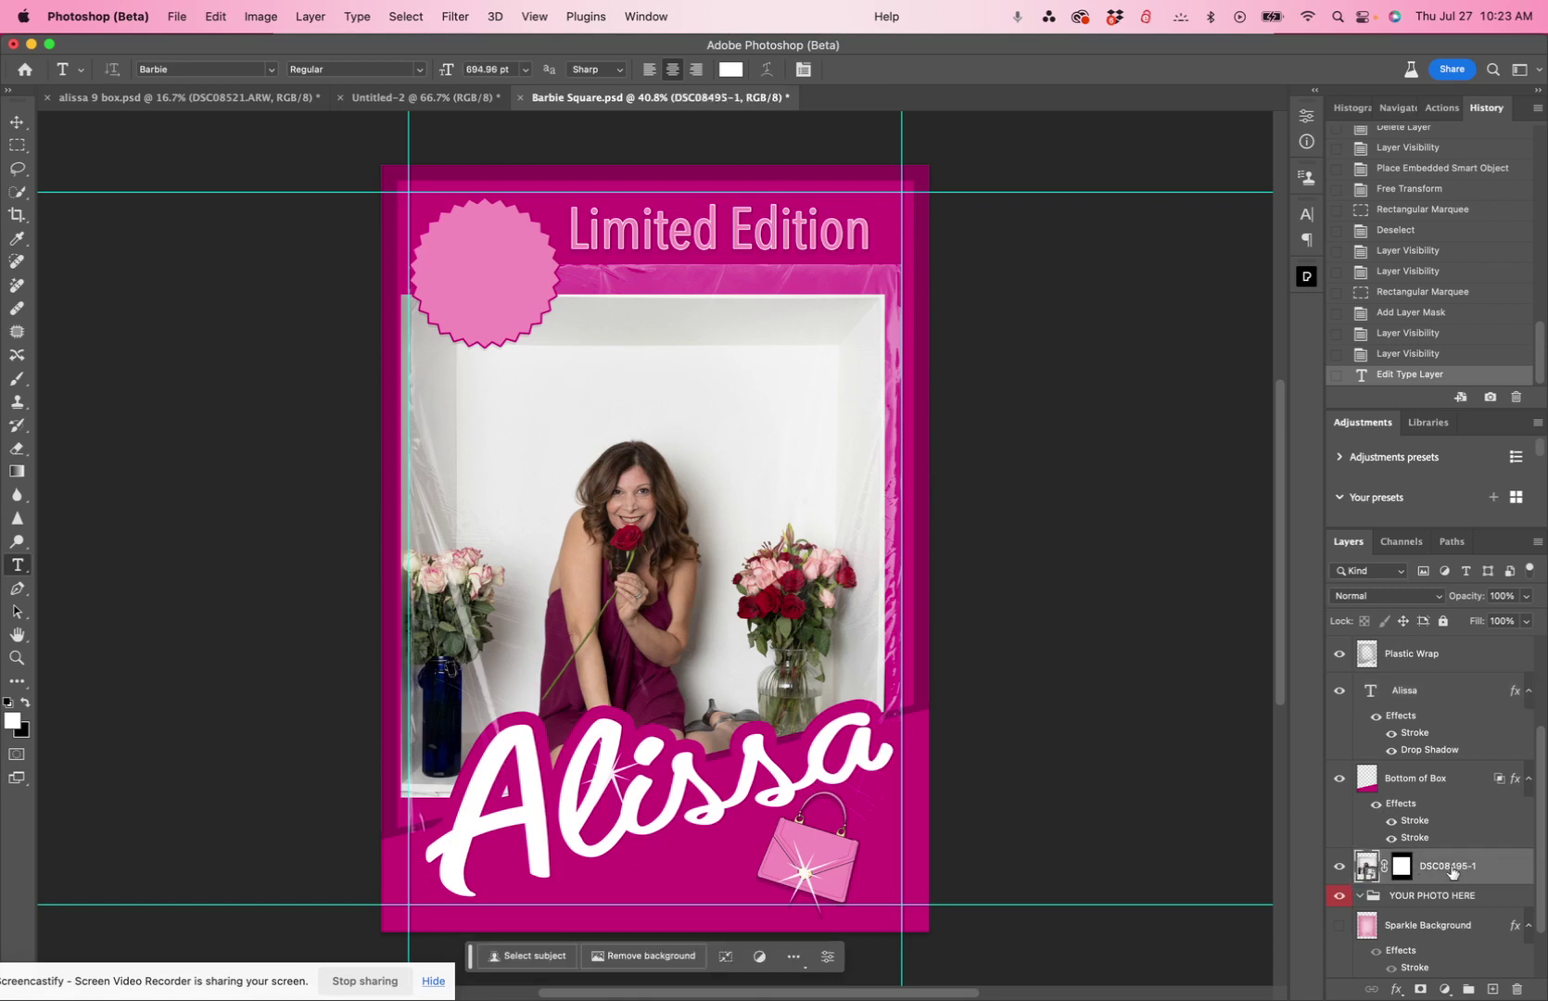
pyautogui.press('super+t')
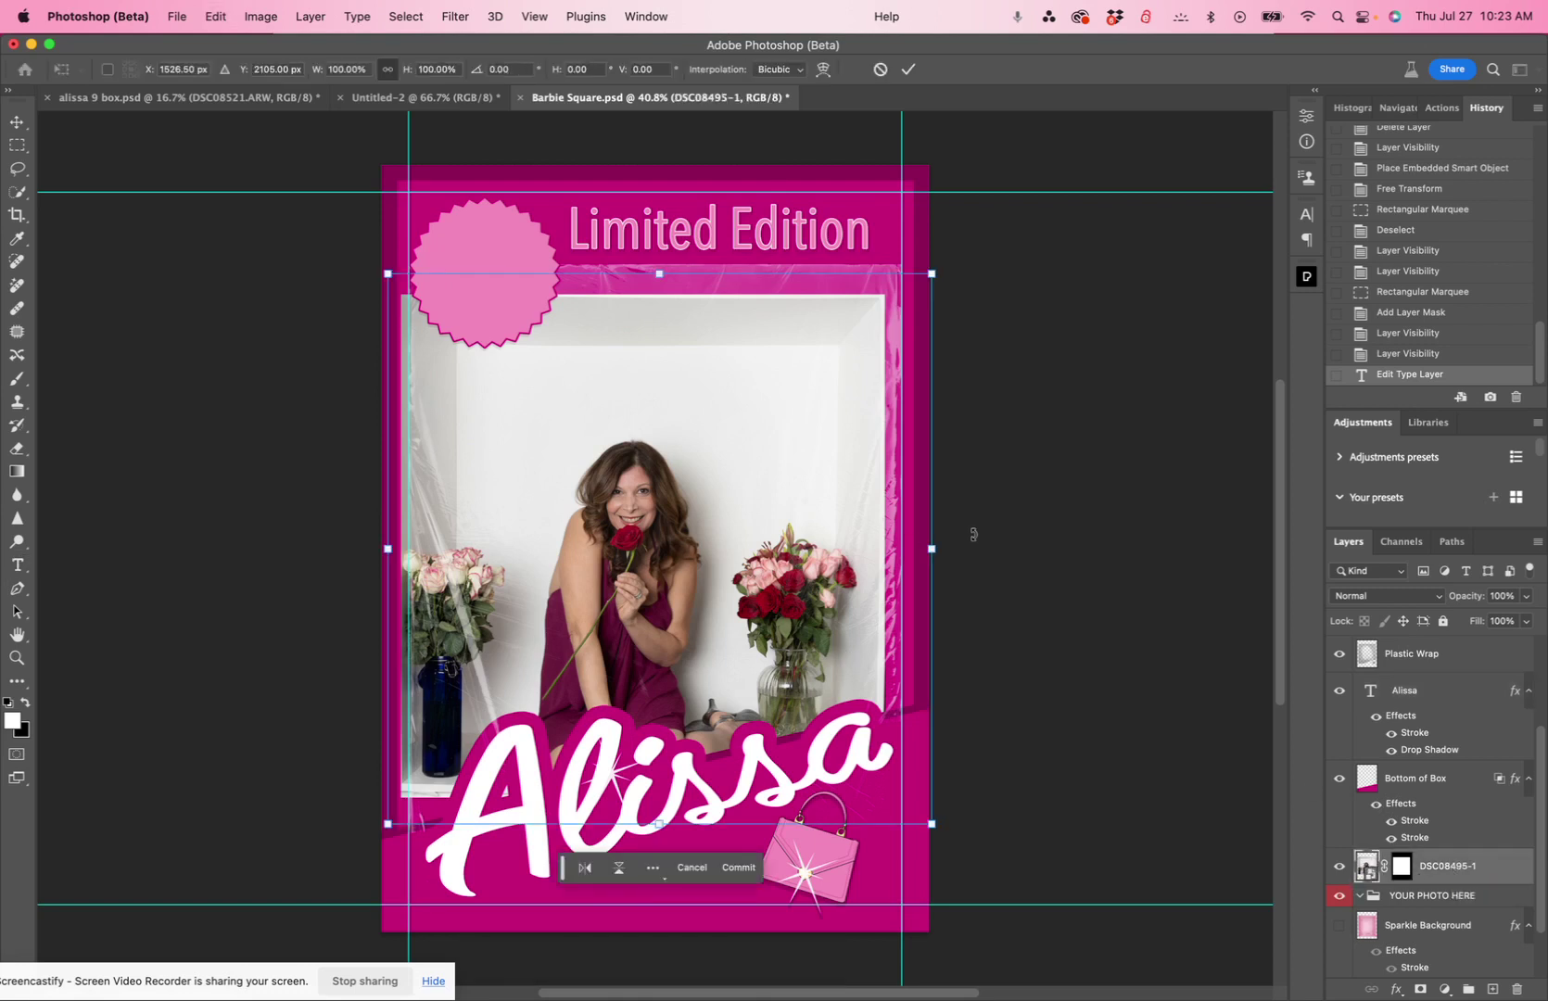
pyautogui.moveTo(973, 534); pyautogui.dragTo(974, 534)
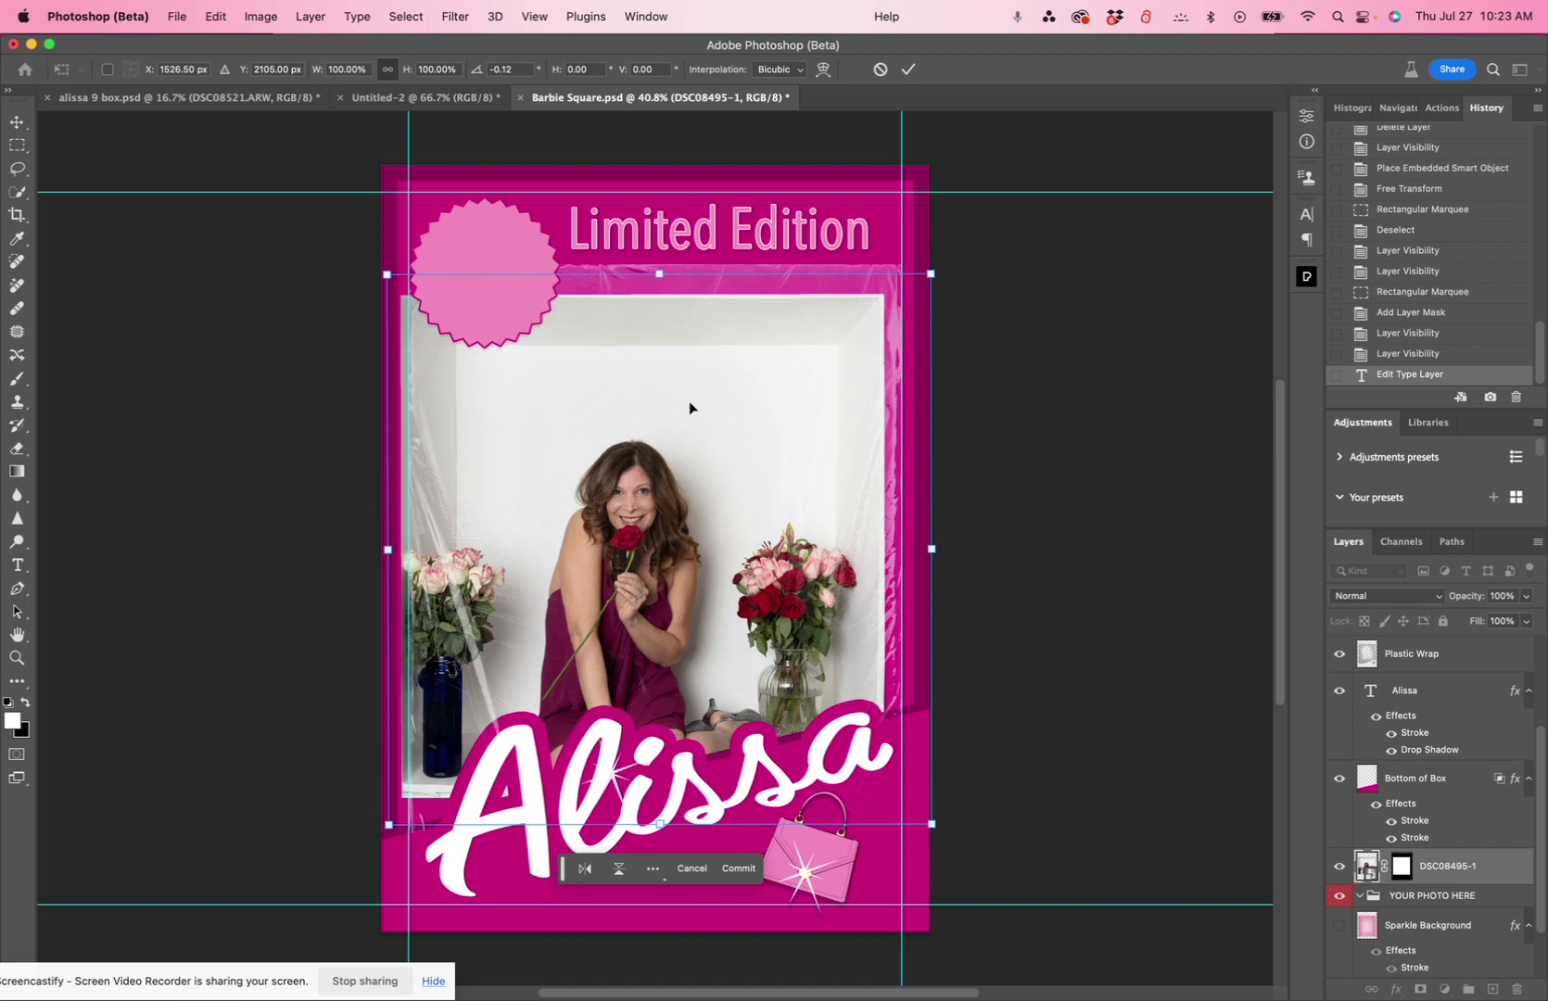
pyautogui.moveTo(689, 408); pyautogui.dragTo(702, 373)
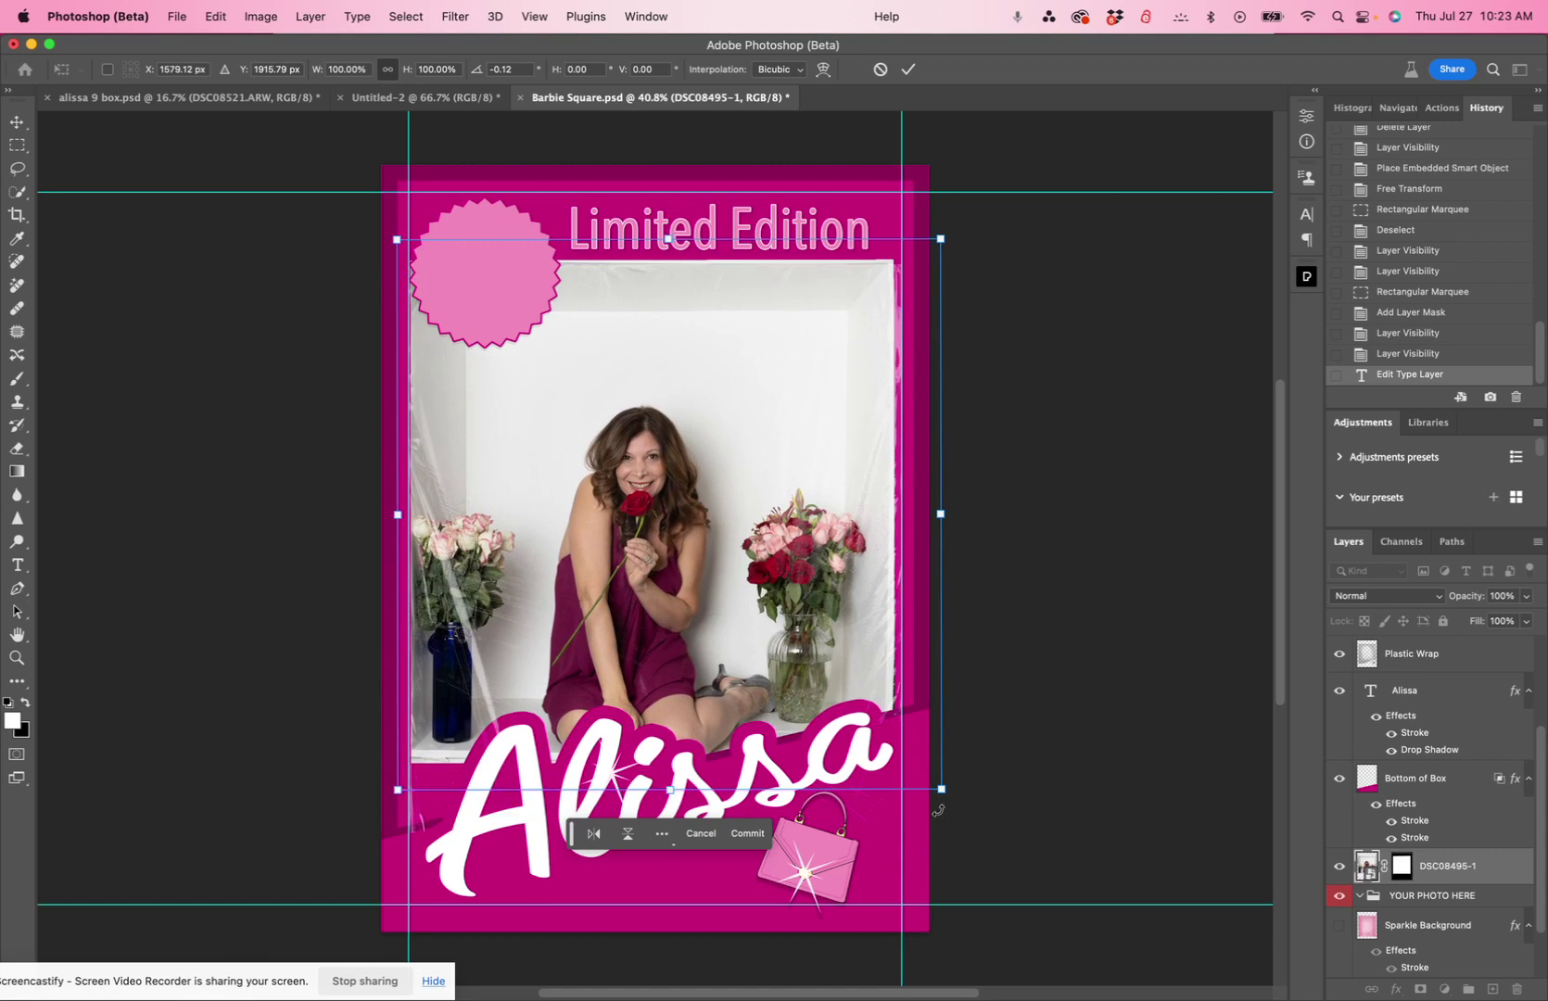
pyautogui.moveTo(941, 790); pyautogui.dragTo(958, 809)
pyautogui.moveTo(711, 549); pyautogui.dragTo(706, 549)
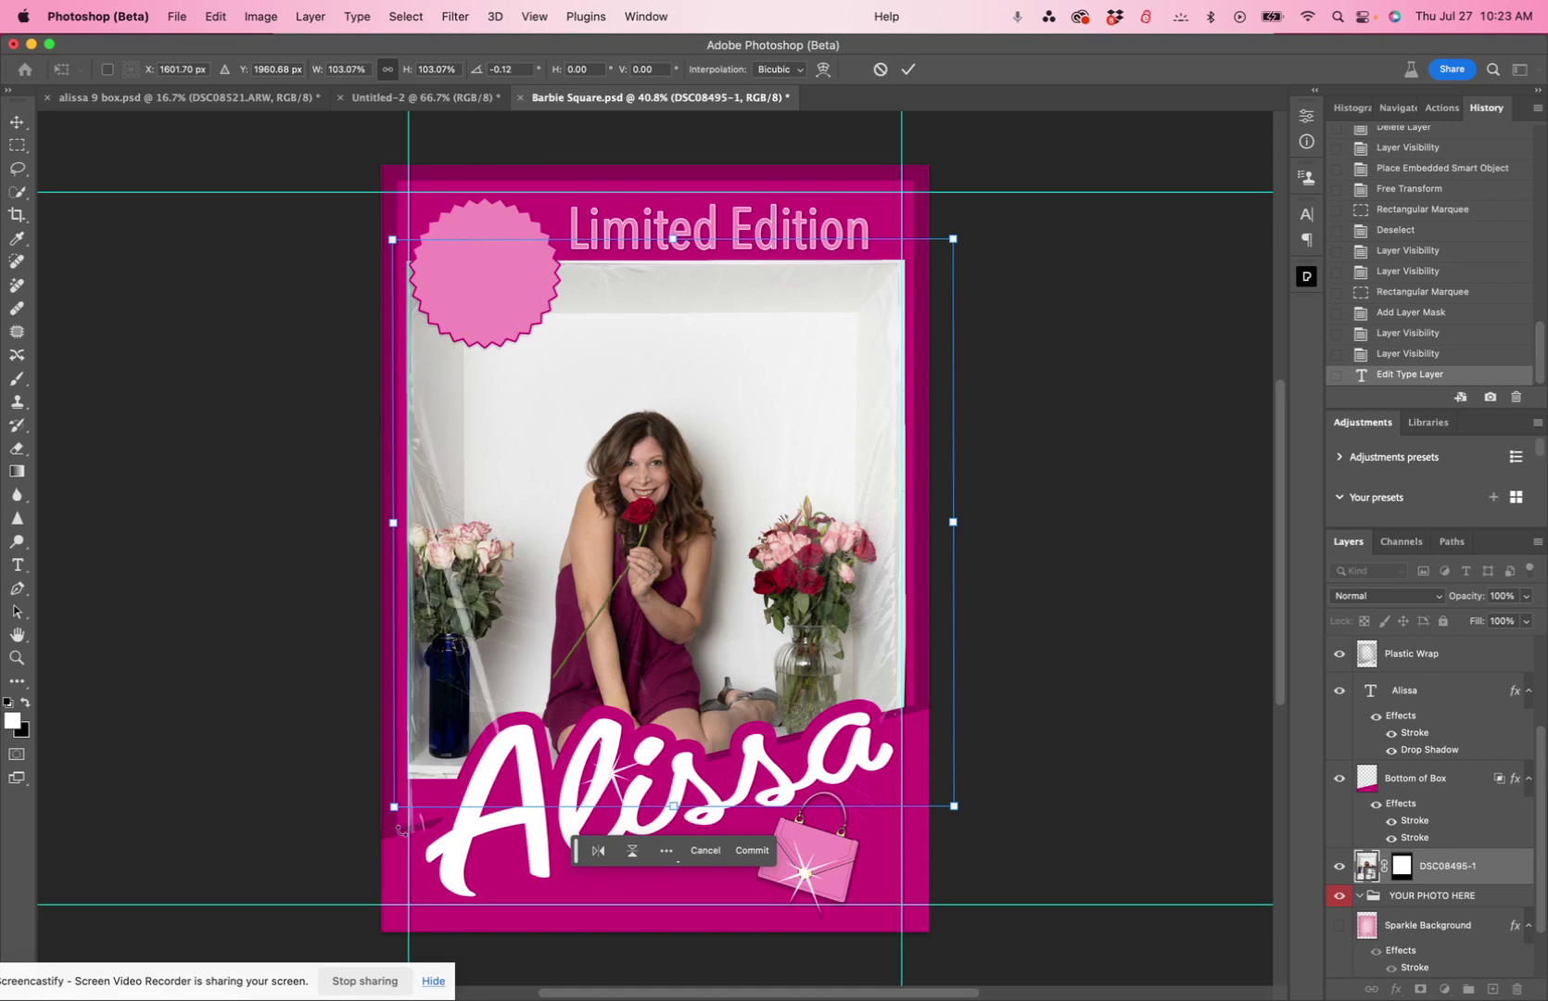
pyautogui.moveTo(393, 811); pyautogui.dragTo(394, 811)
# - Paint black on the photo's layer mask along the white box's lower left edge using a 200 px Hard Round brush at 40% opacity
pyautogui.click(1402, 872)
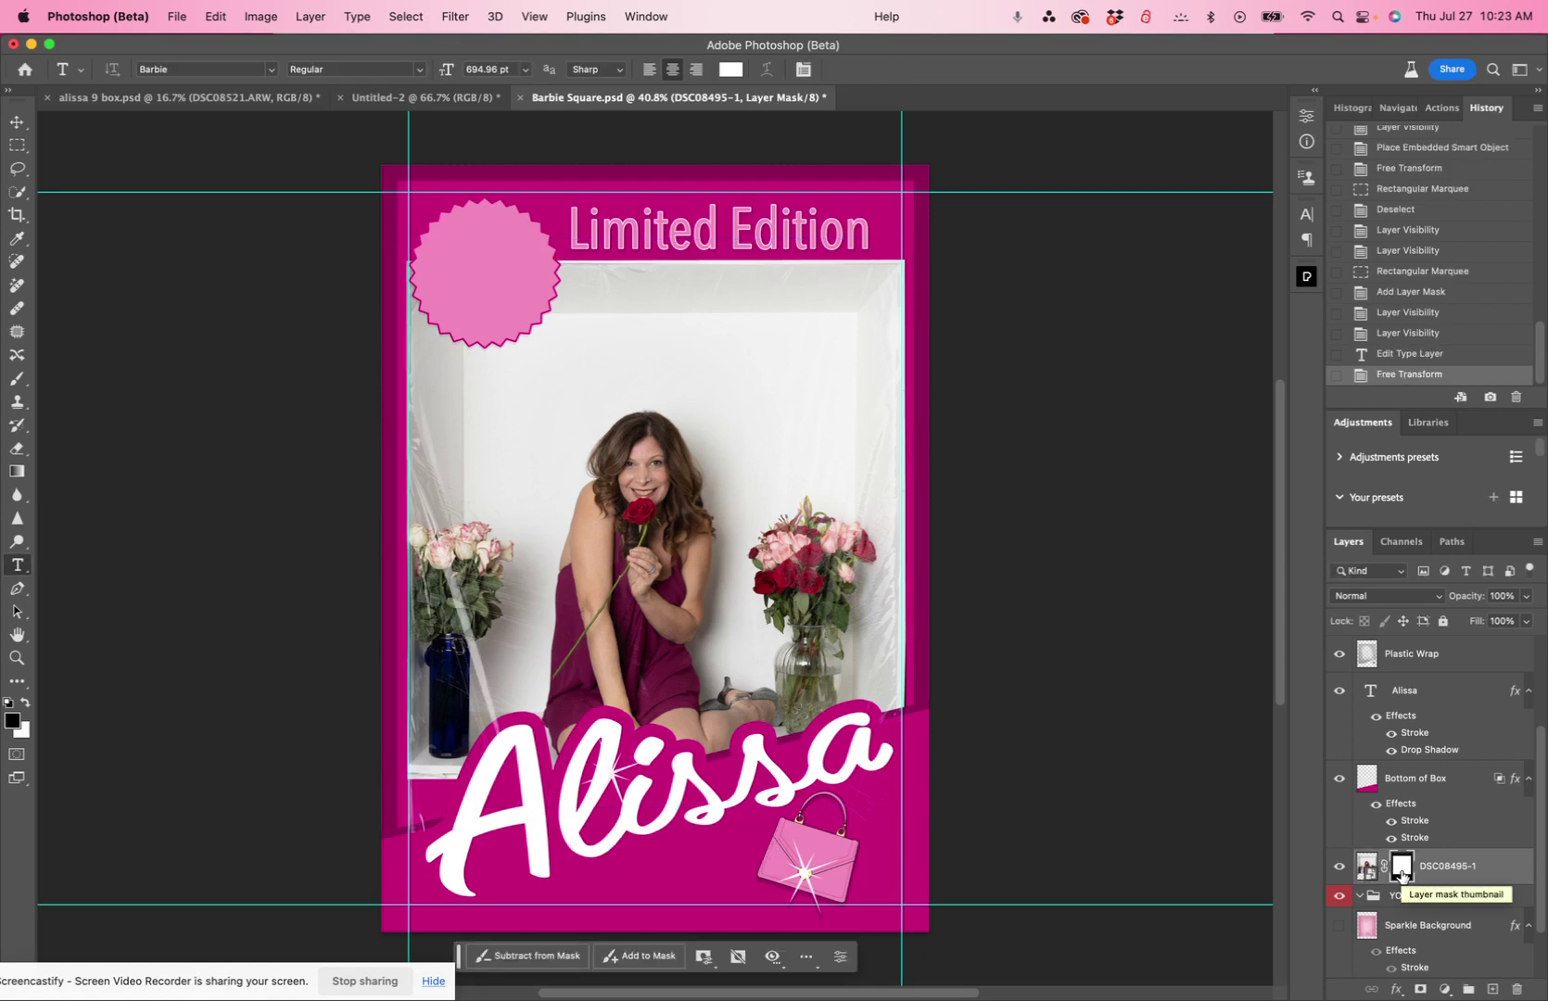
pyautogui.press('b')
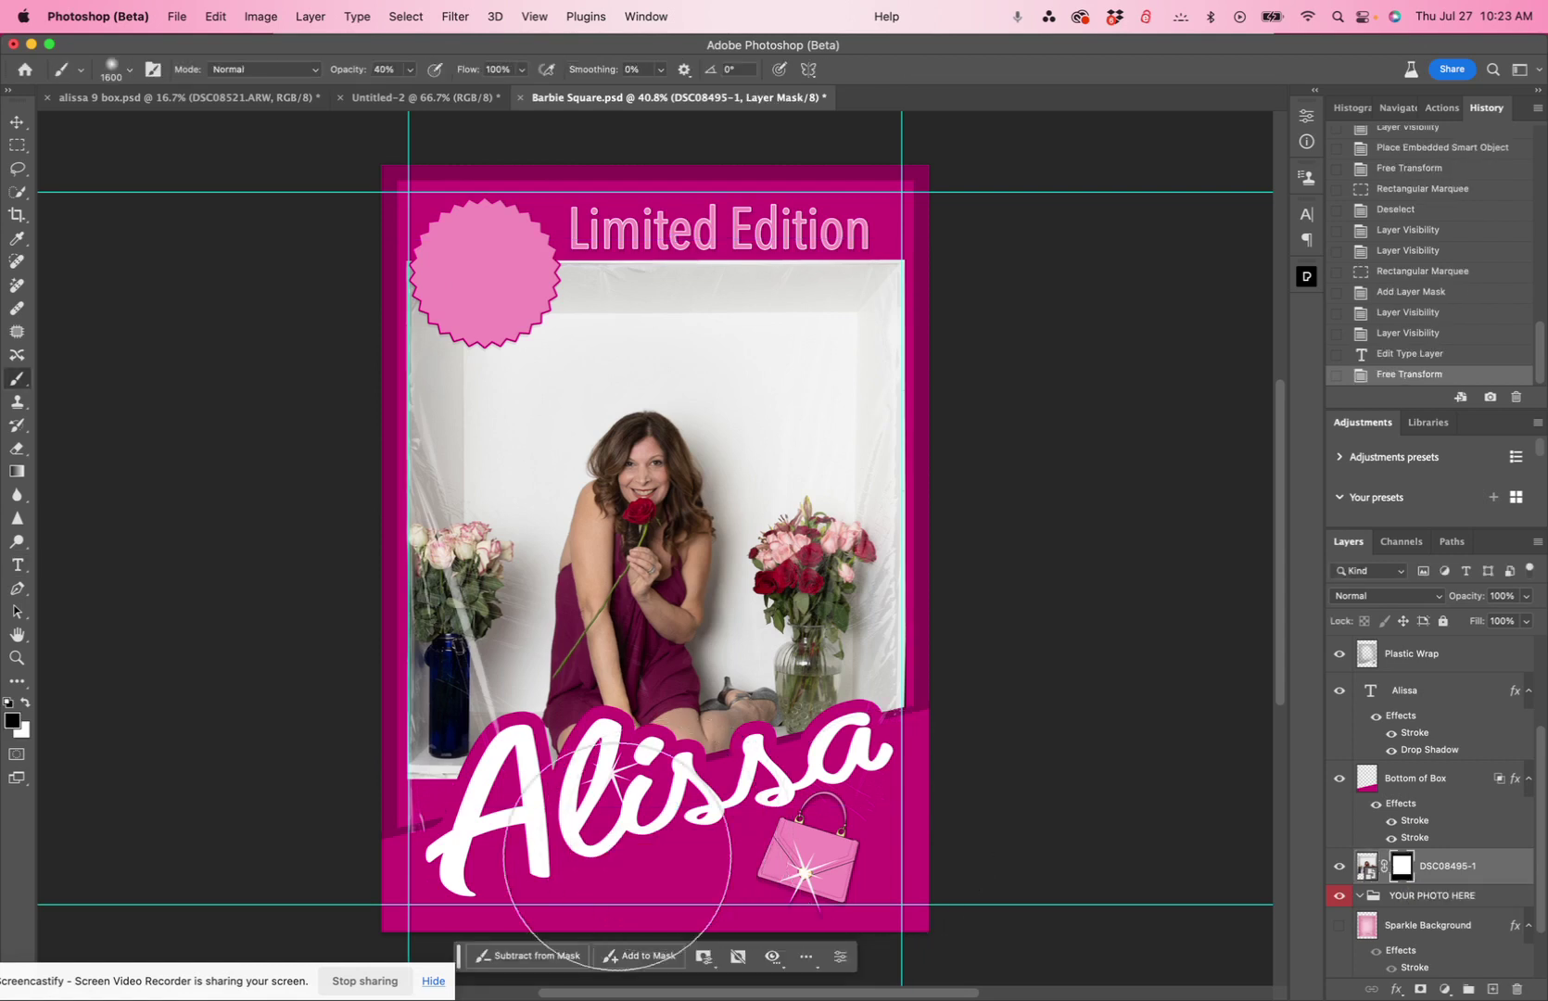
pyautogui.press('[')
pyautogui.press('[')
pyautogui.press('[')
pyautogui.press('[')
pyautogui.press('[')
pyautogui.press('[')
pyautogui.press('[')
pyautogui.press('[')
pyautogui.press('[')
pyautogui.press('[')
pyautogui.press('[')
pyautogui.press('[')
pyautogui.press('[')
pyautogui.press('[')
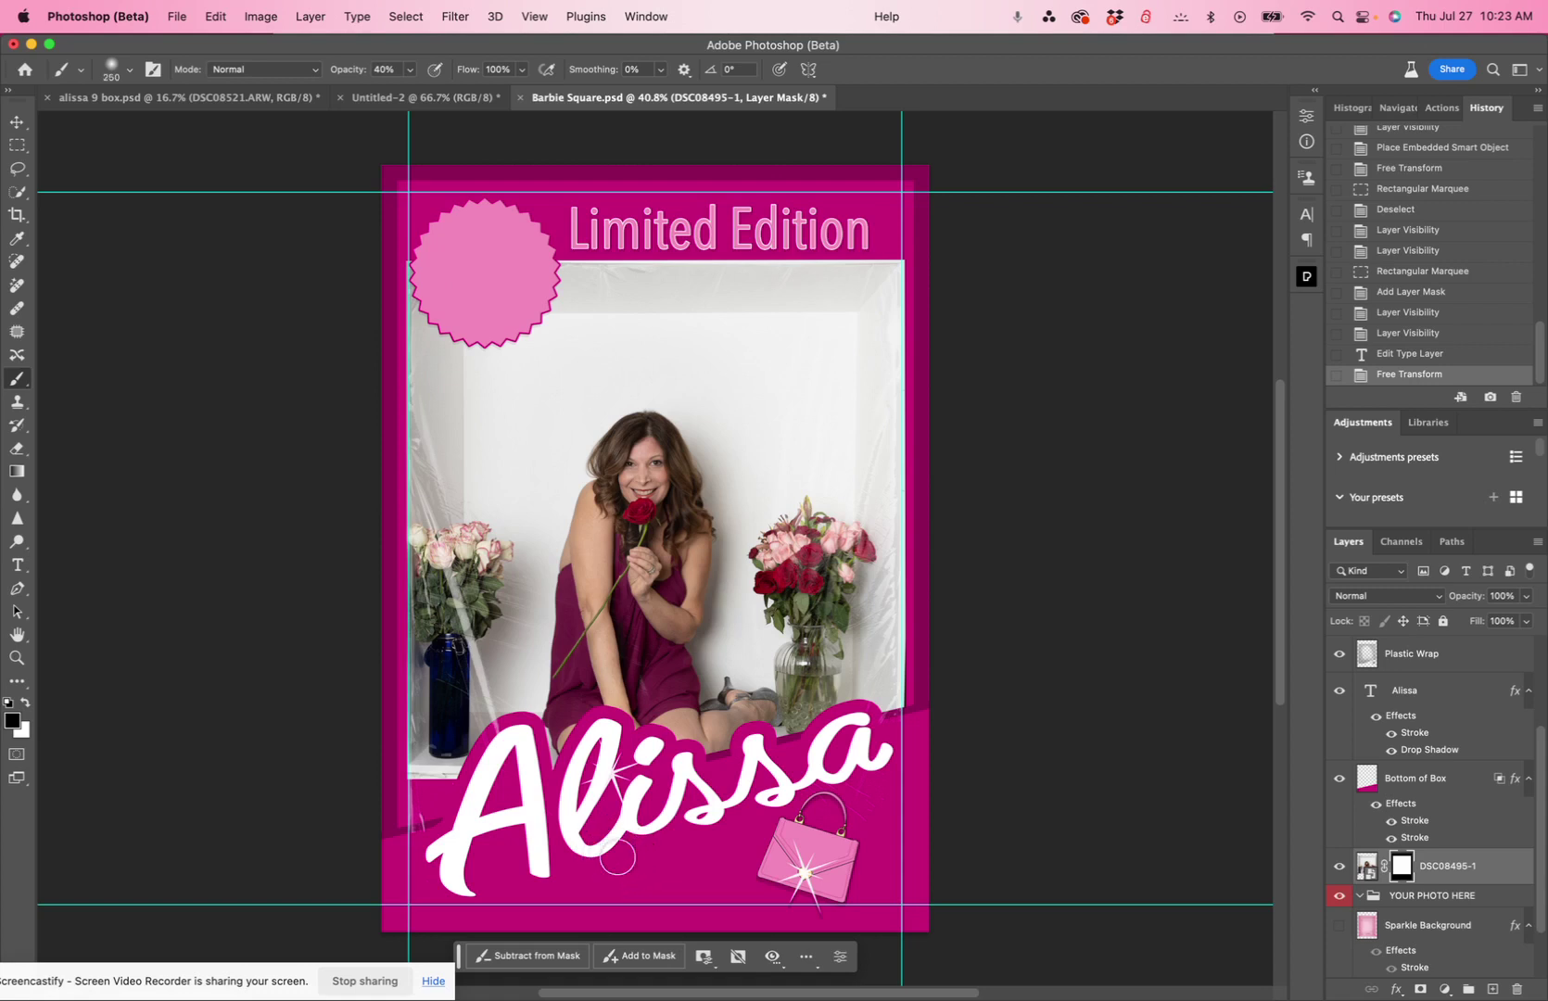
pyautogui.press('[')
pyautogui.press('[')
pyautogui.rightClick(606, 769)
pyautogui.click(639, 826)
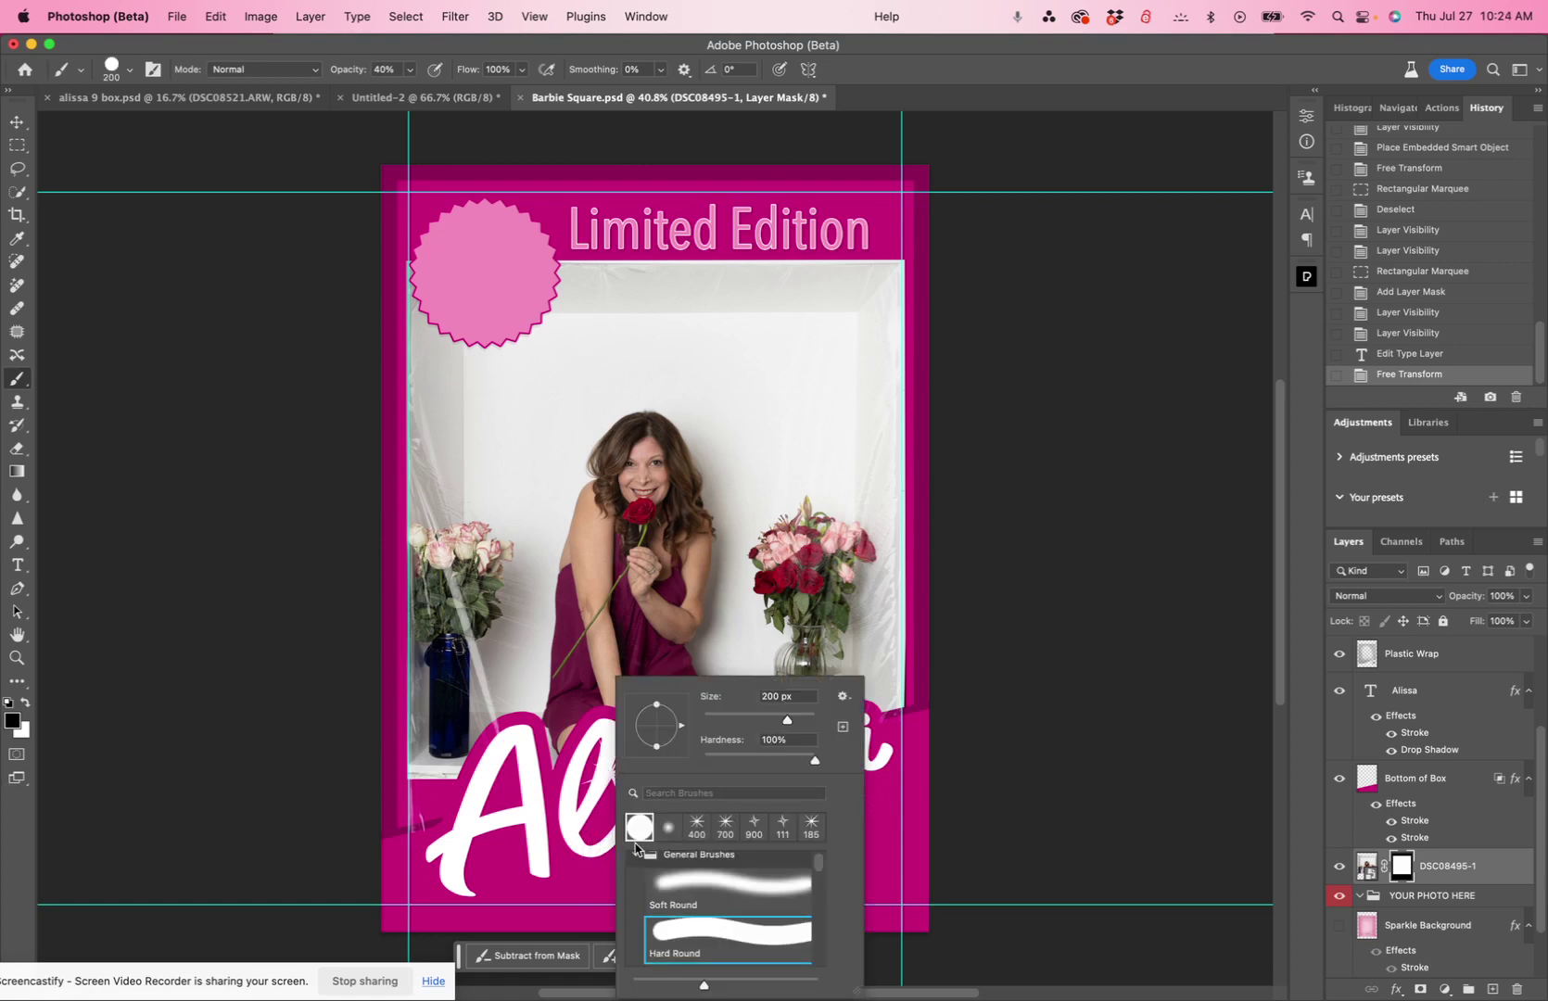
pyautogui.click(419, 806)
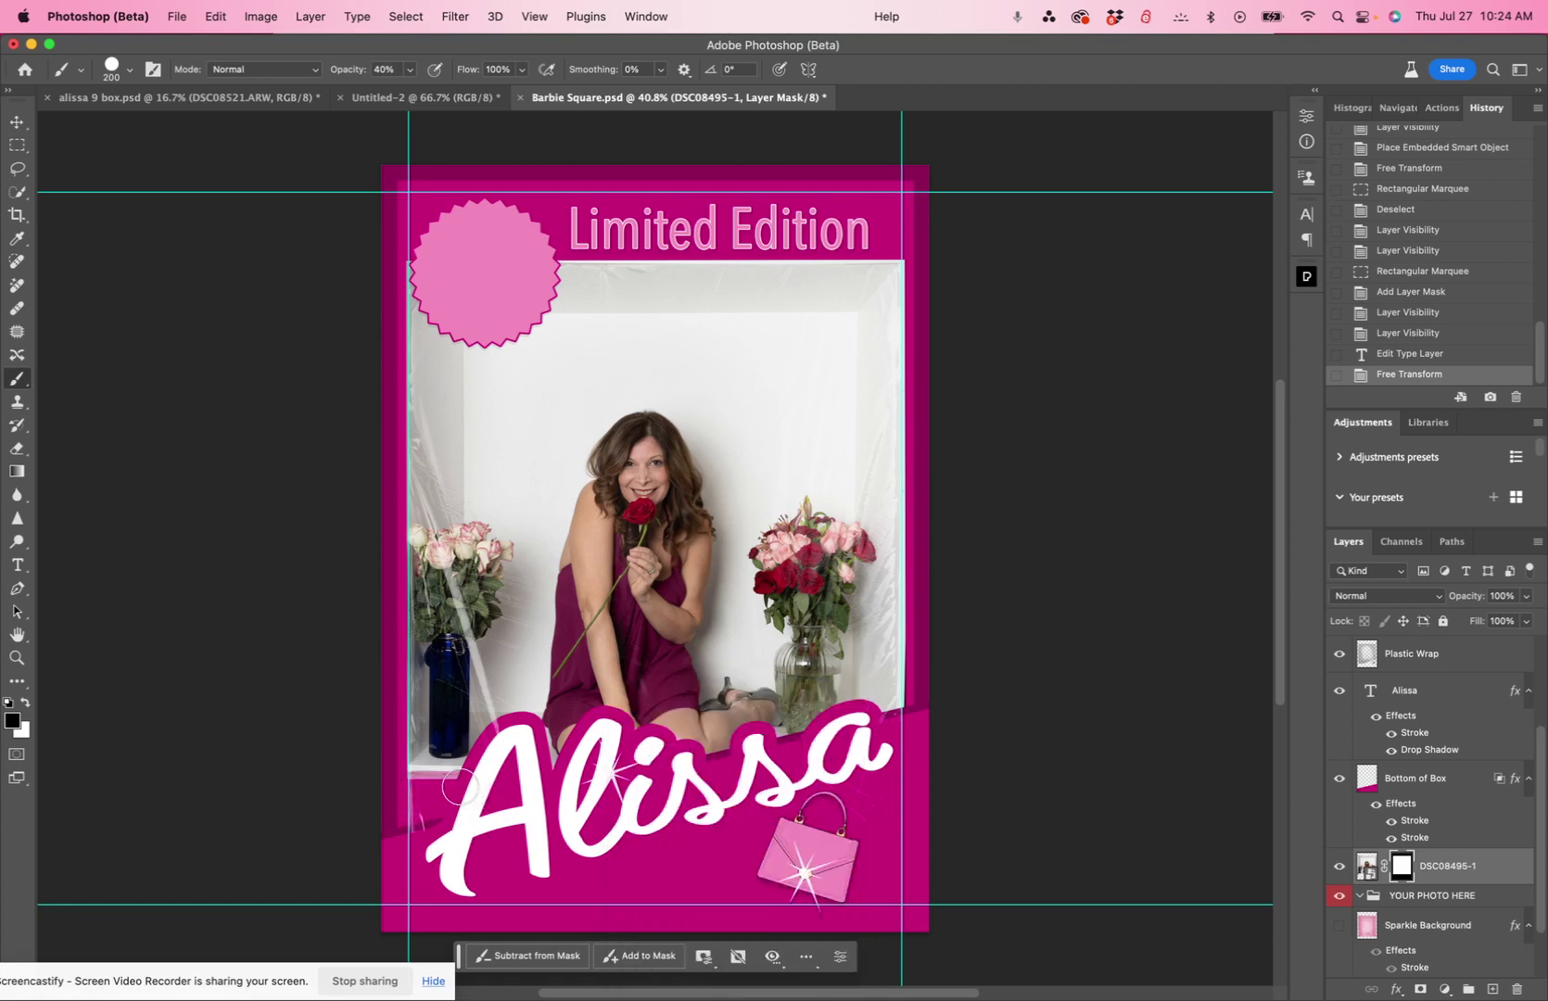
pyautogui.moveTo(460, 786)
pyautogui.mouseDown()
pyautogui.moveTo(408, 788)
pyautogui.moveTo(469, 789)
pyautogui.moveTo(427, 789)
pyautogui.mouseUp()
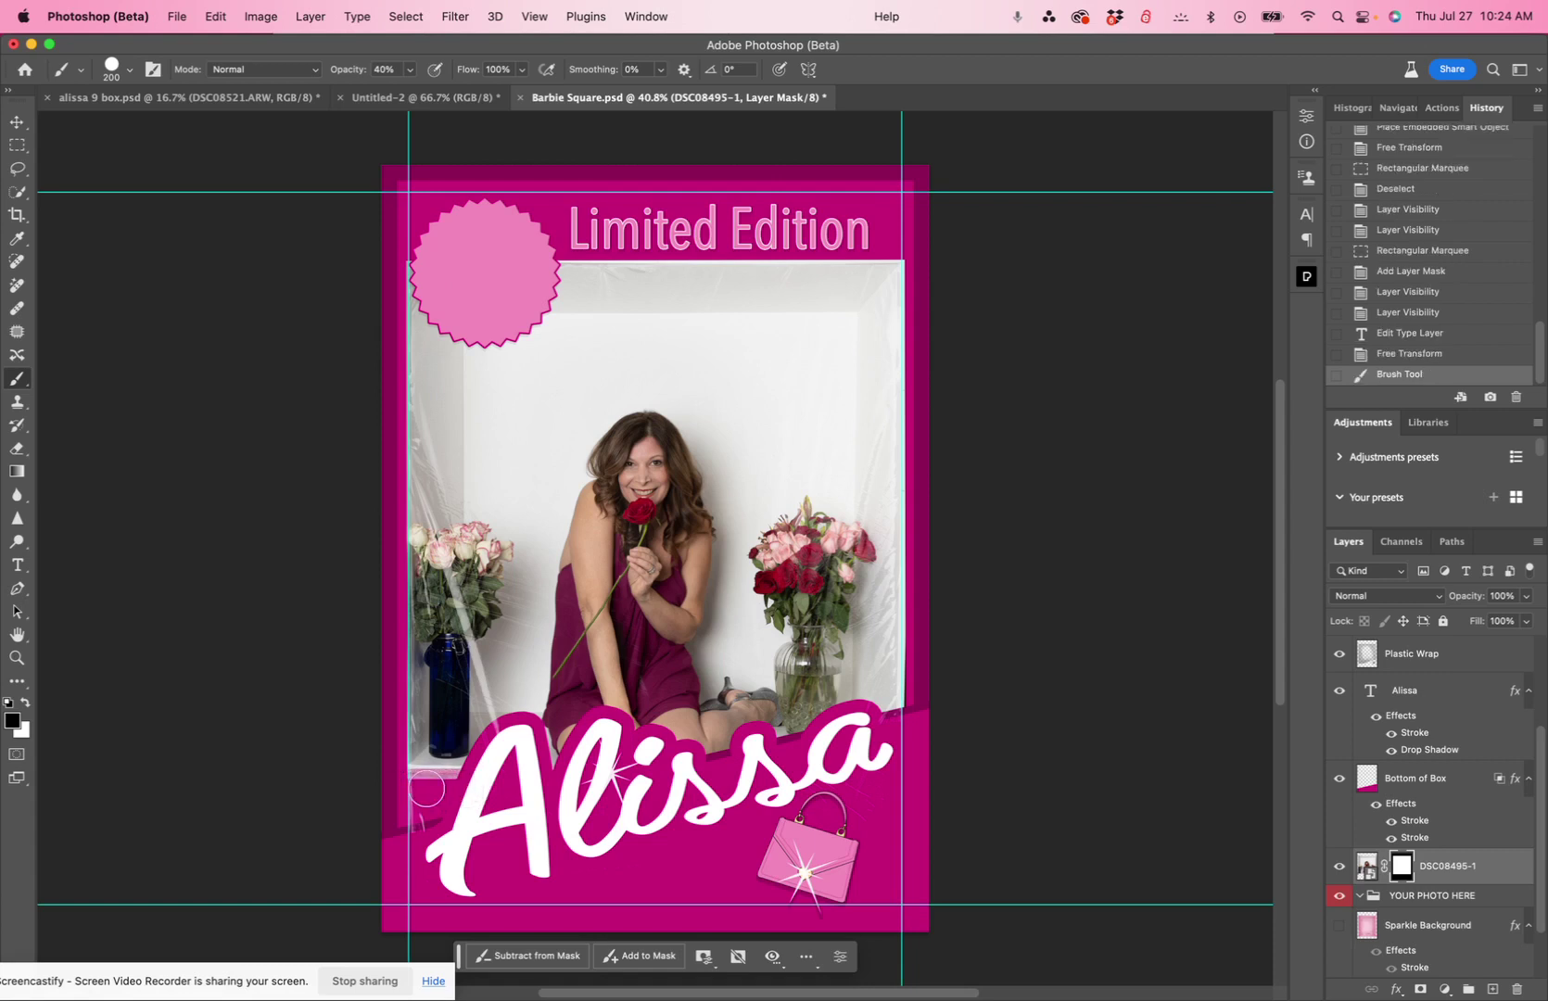
# - Enlarge the DSC08495-1 photo to 112.08% from its upper left corner
pyautogui.click(1367, 868)
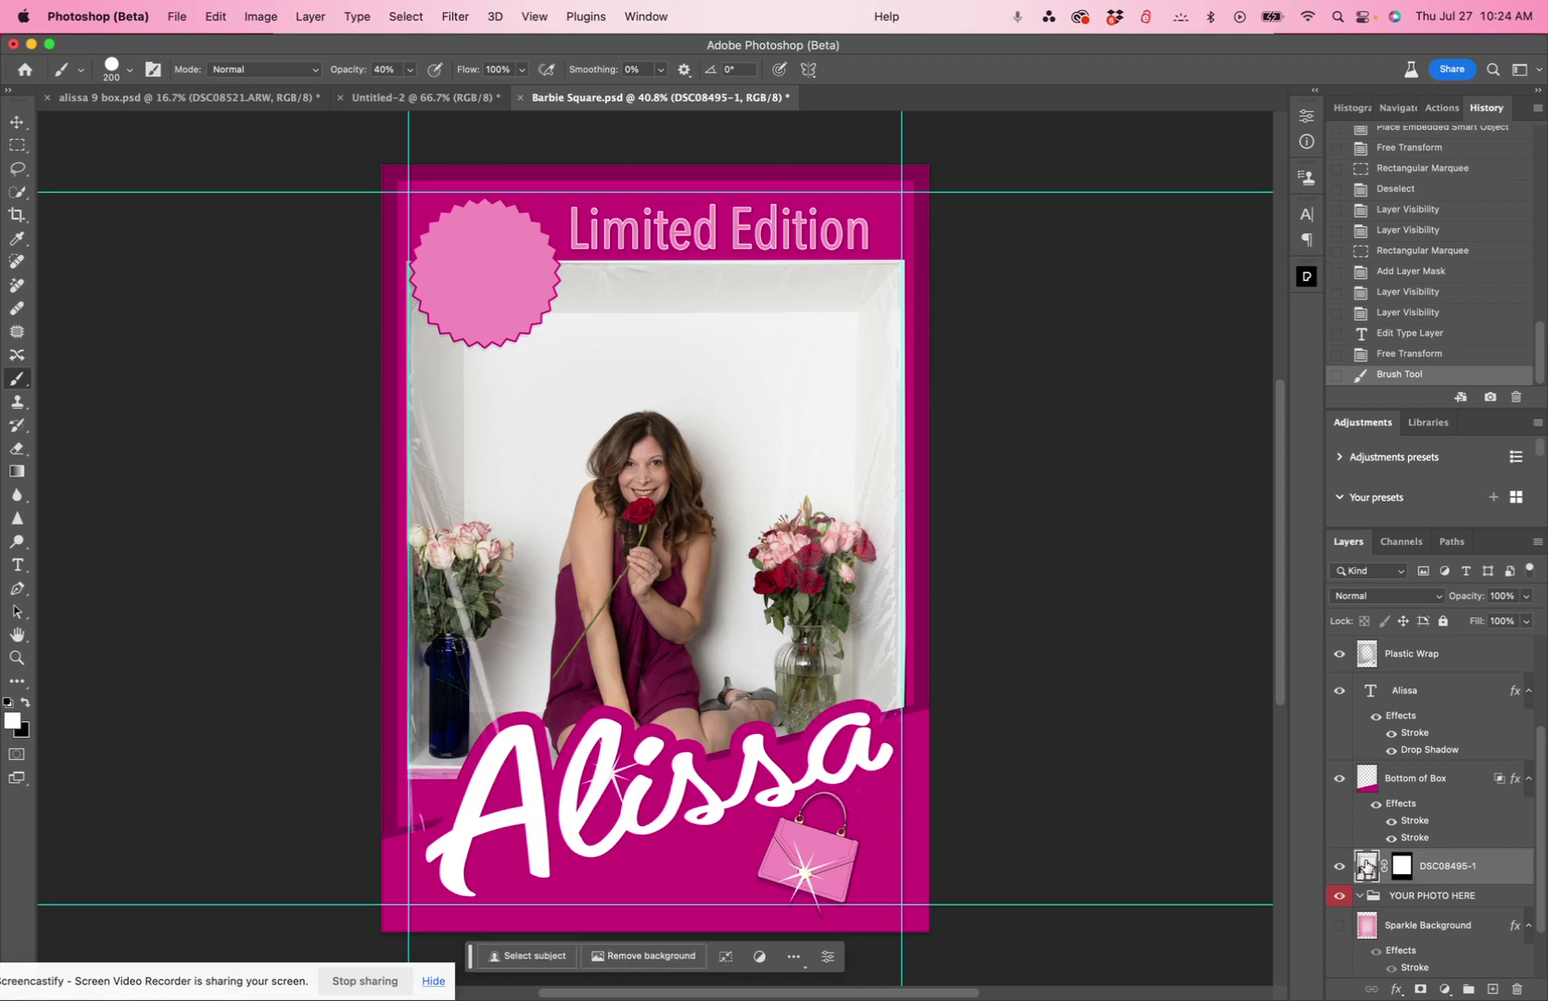
pyautogui.press('super+t')
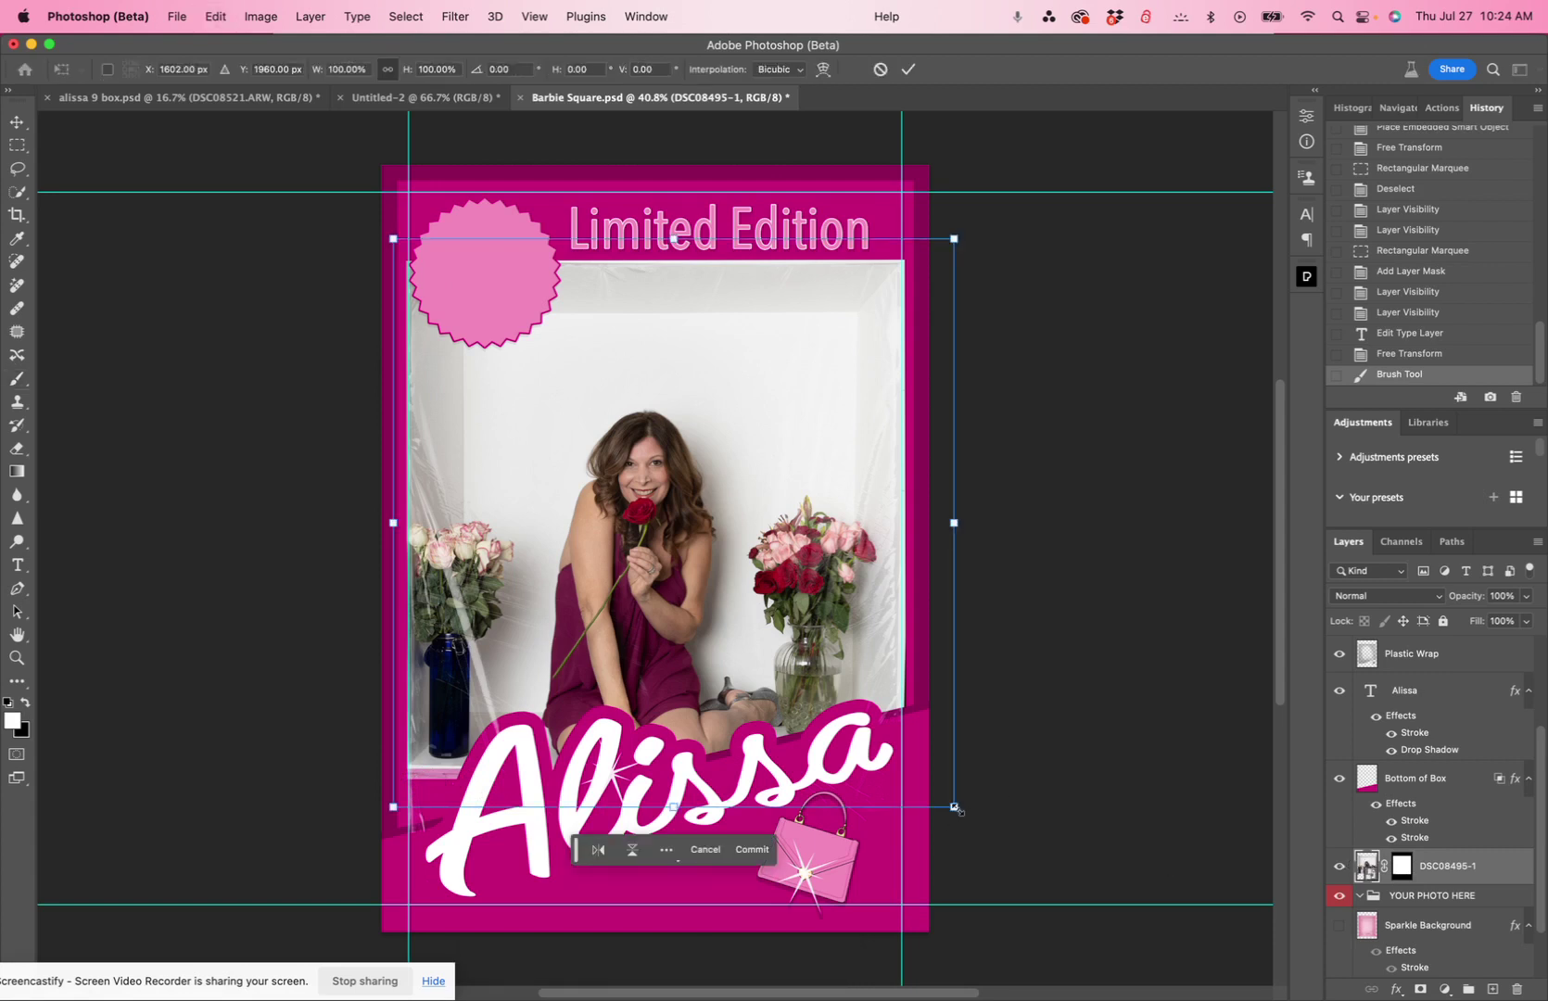
pyautogui.moveTo(957, 809); pyautogui.dragTo(983, 918)
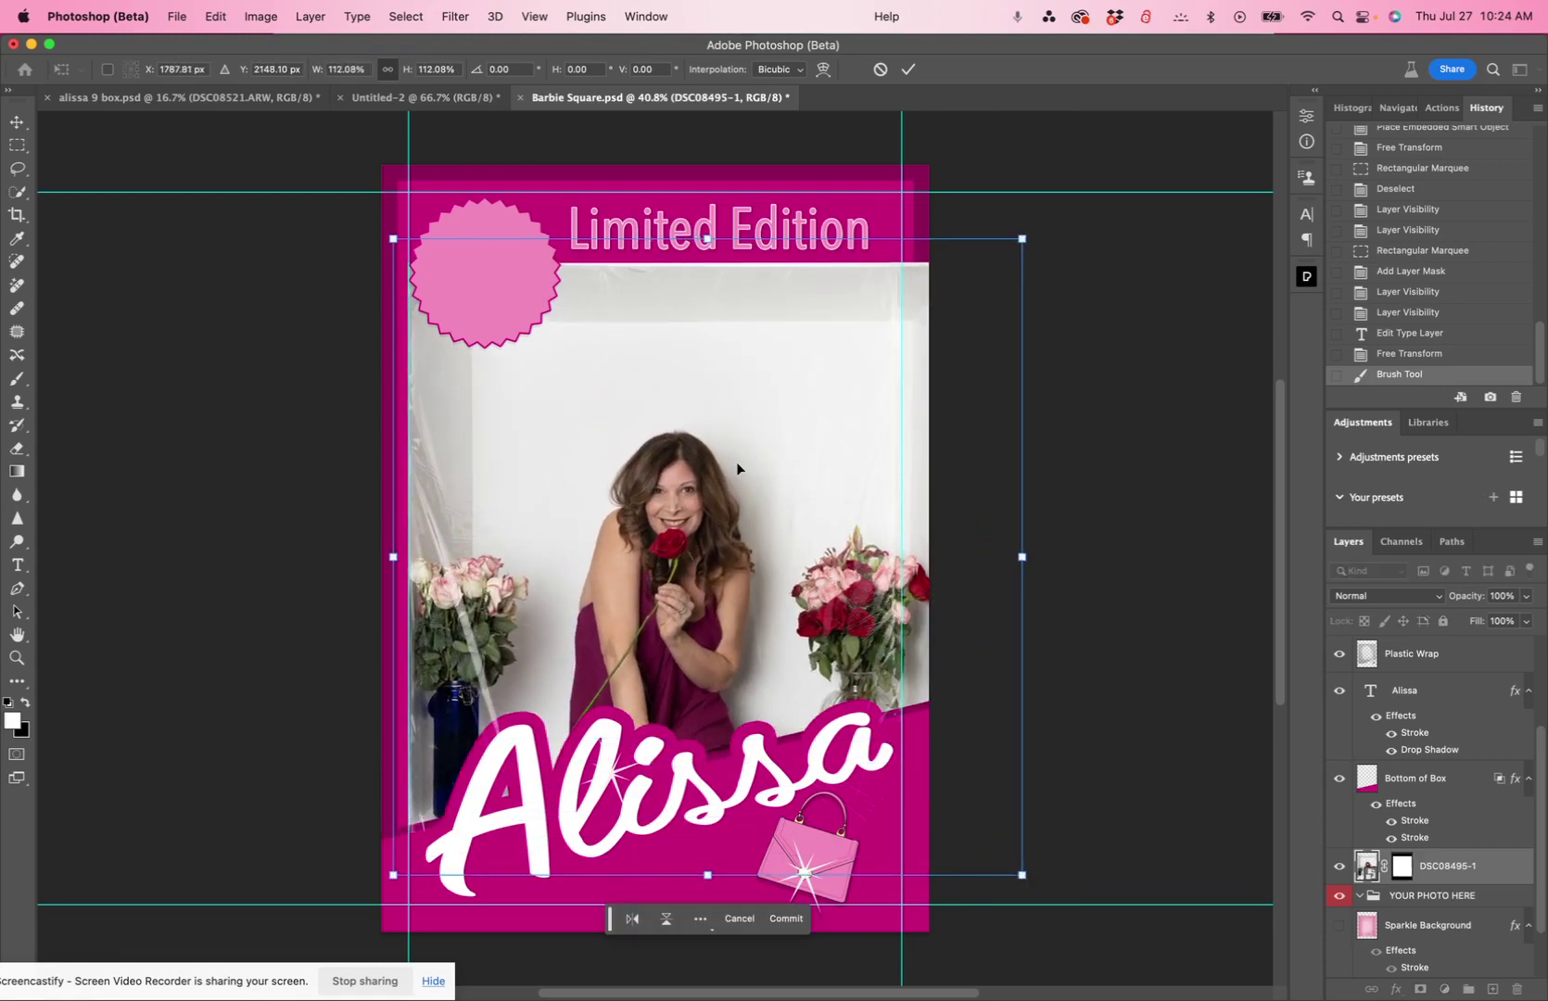
pyautogui.click(908, 71)
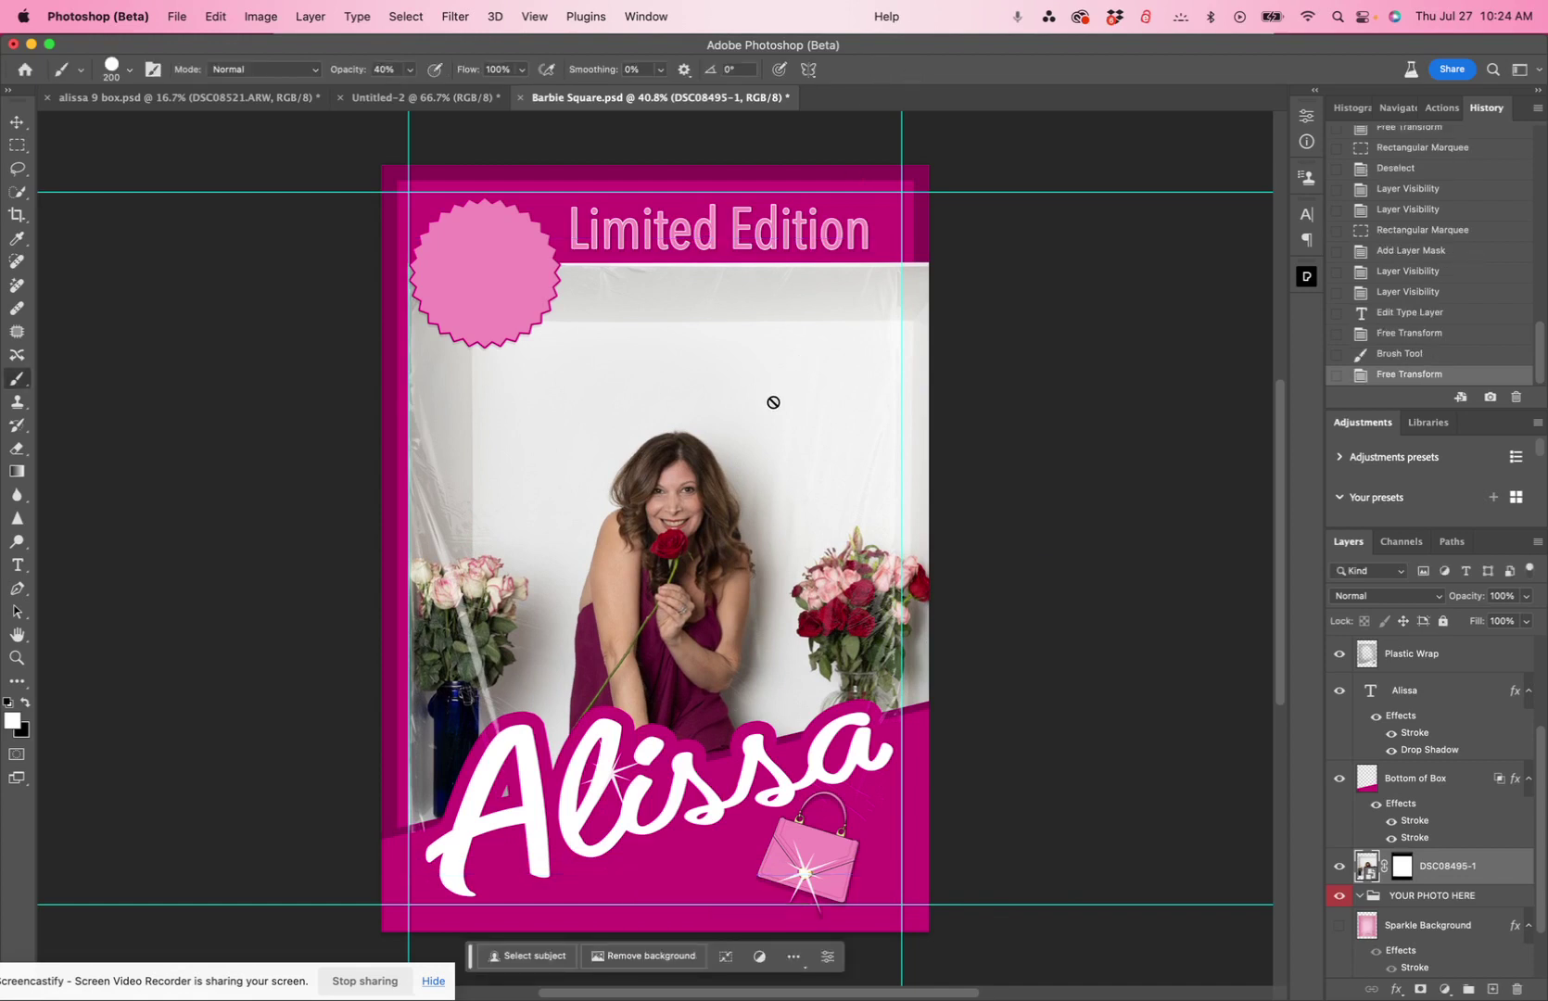
# - Scale the photo to 88.68% to fit between the vertical guides and move it to X 1595.32 px, Y 2296.84 px
pyautogui.press('super+t')
pyautogui.moveTo(744, 461); pyautogui.dragTo(716, 458)
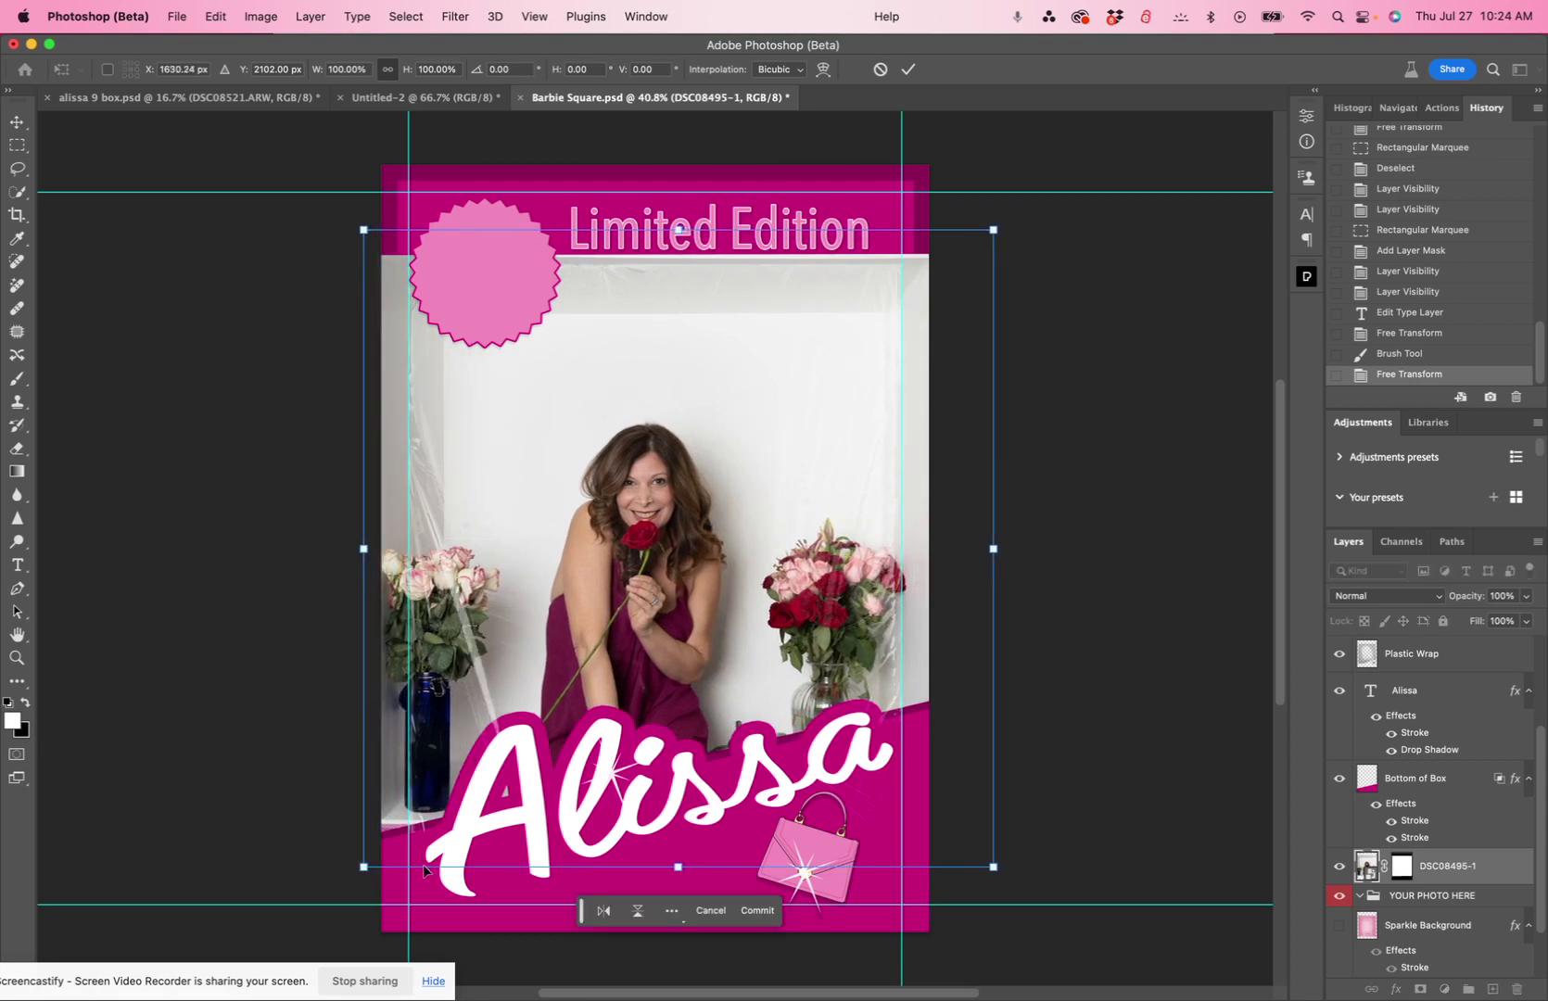
pyautogui.moveTo(363, 871); pyautogui.dragTo(362, 871)
pyautogui.moveTo(373, 851); pyautogui.dragTo(392, 839)
pyautogui.moveTo(988, 849); pyautogui.dragTo(933, 815)
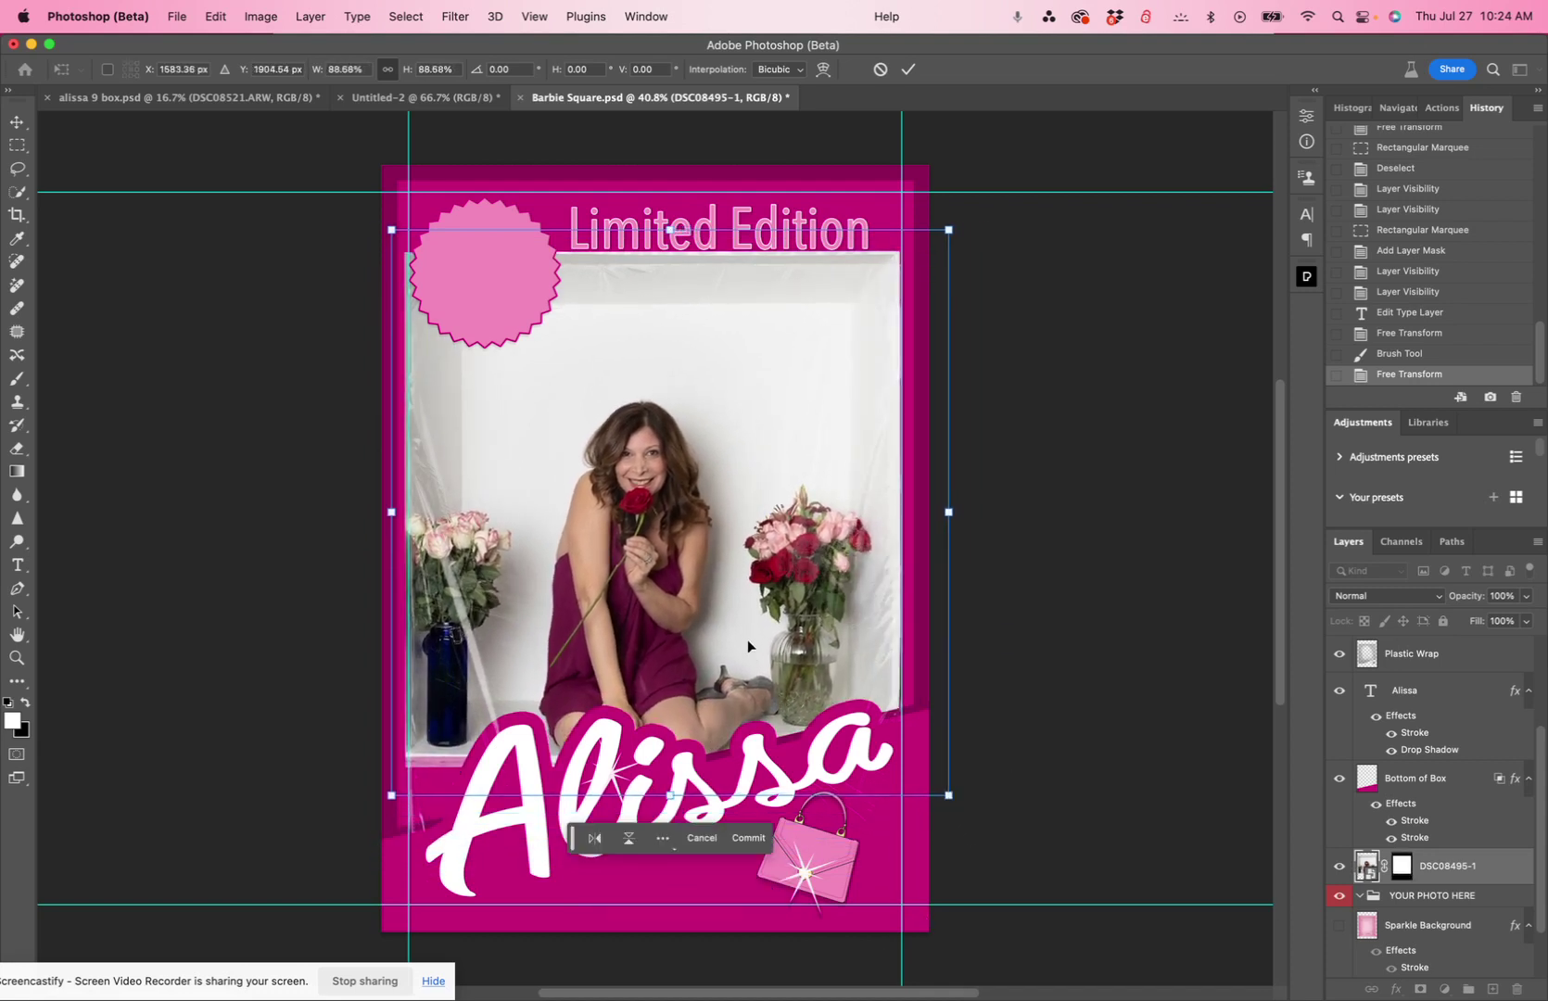
pyautogui.moveTo(745, 616); pyautogui.dragTo(747, 681)
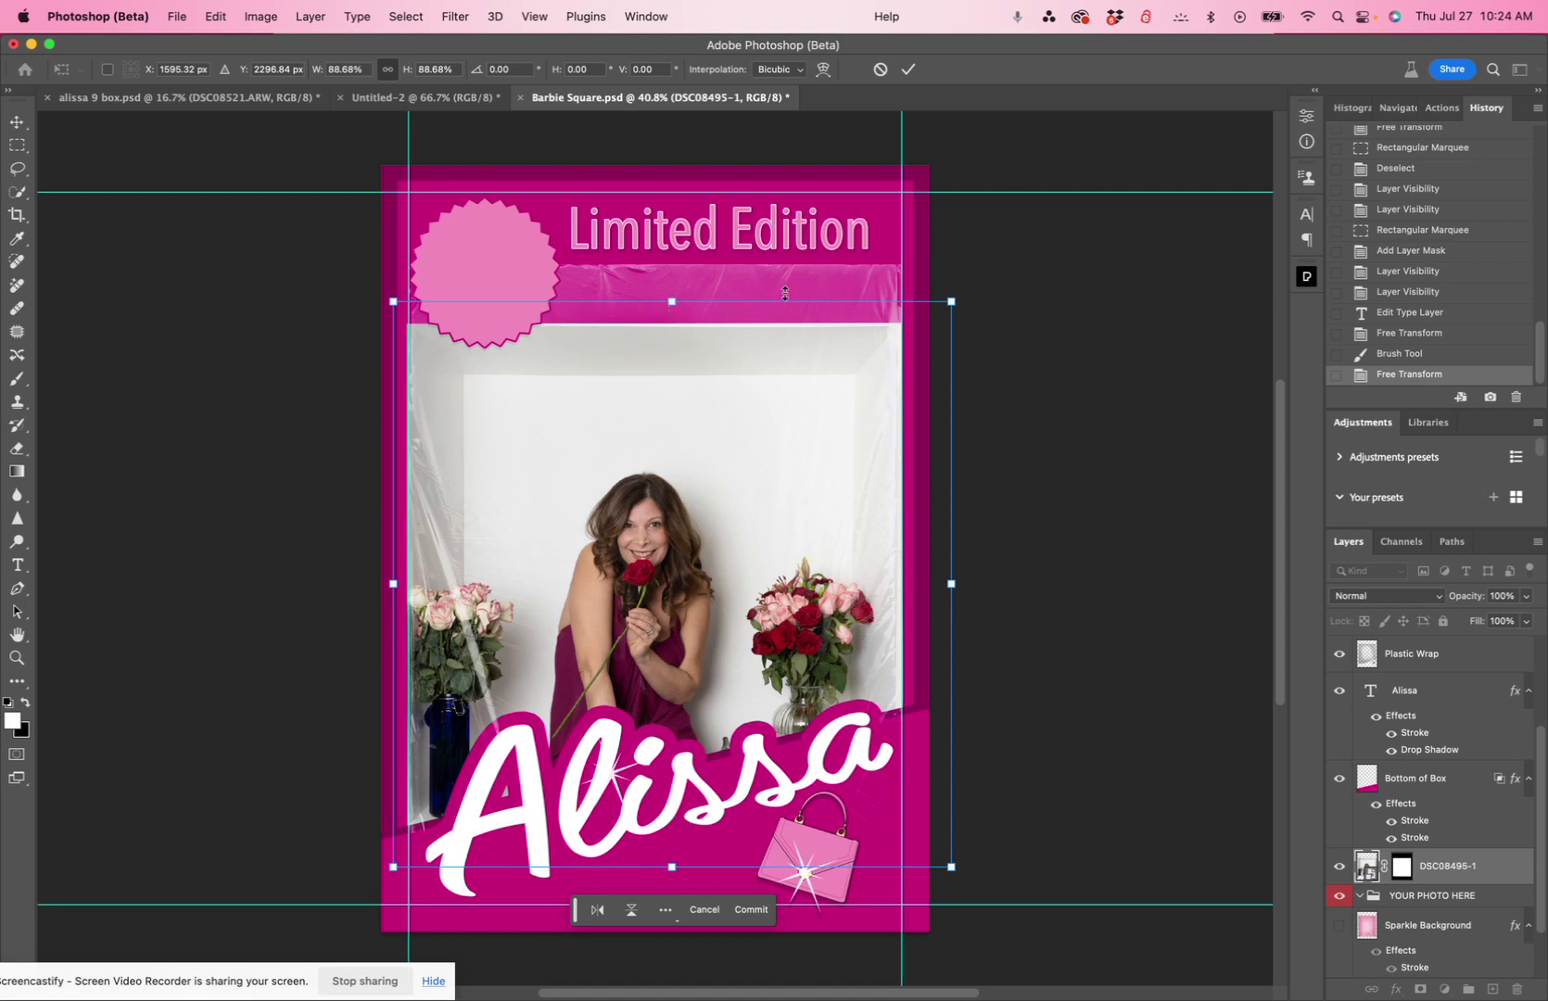
pyautogui.click(1401, 721)
# - Hide the Plastic Wrap strip above the white box with a layer mask made from an inverted rectangular selection
pyautogui.click(1369, 656)
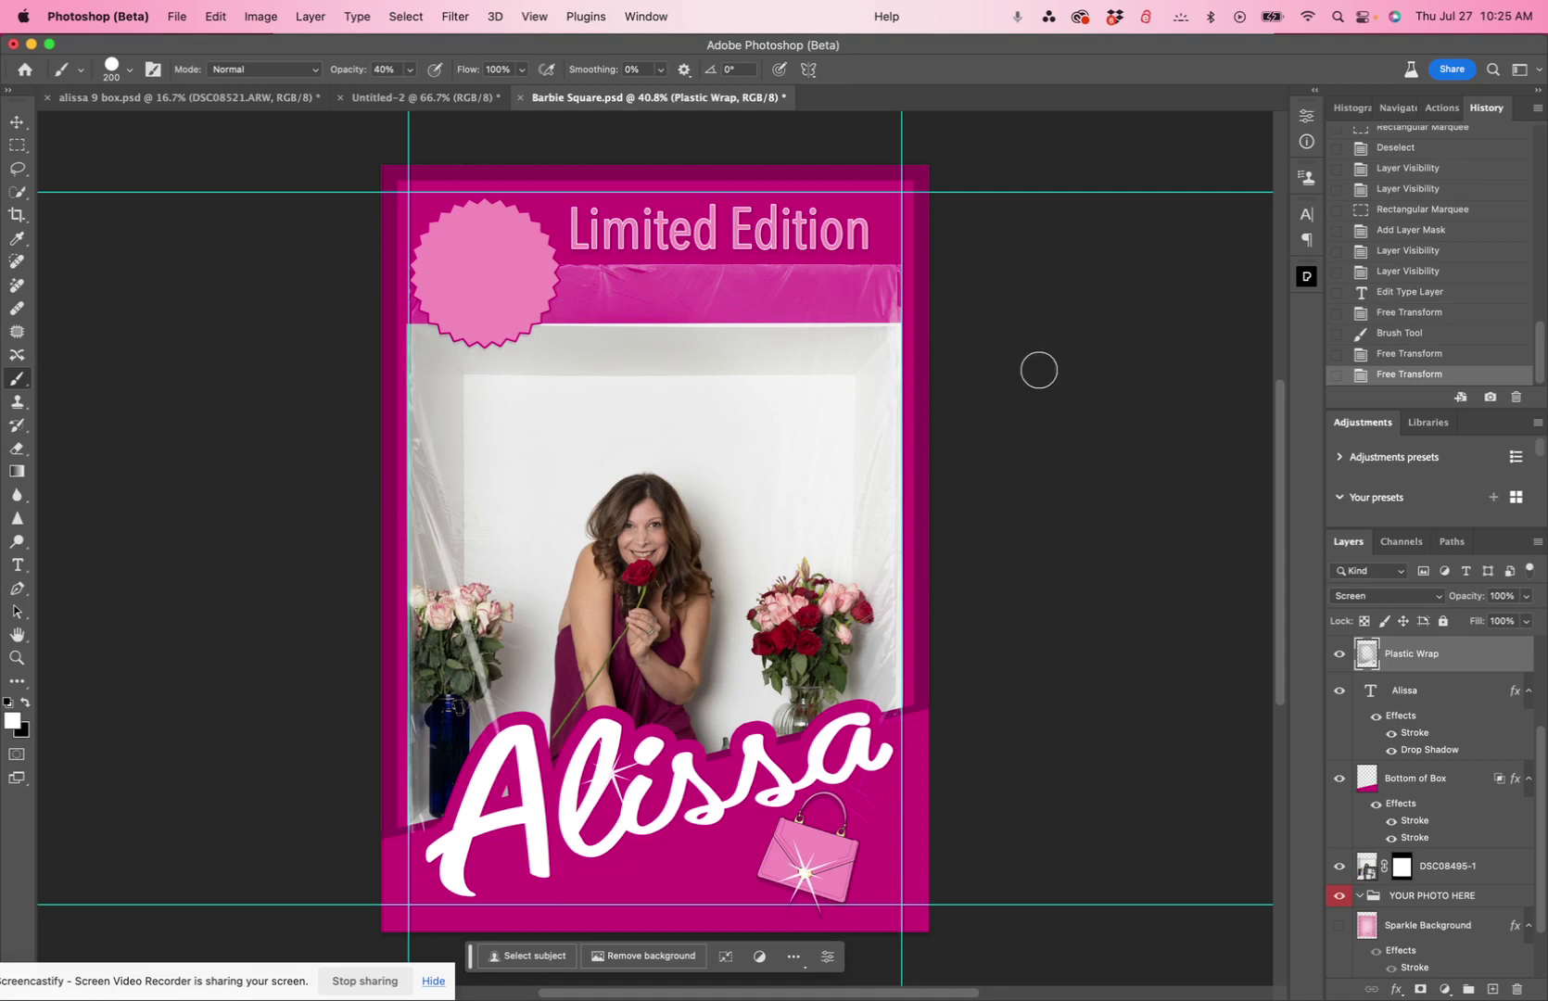
pyautogui.click(17, 145)
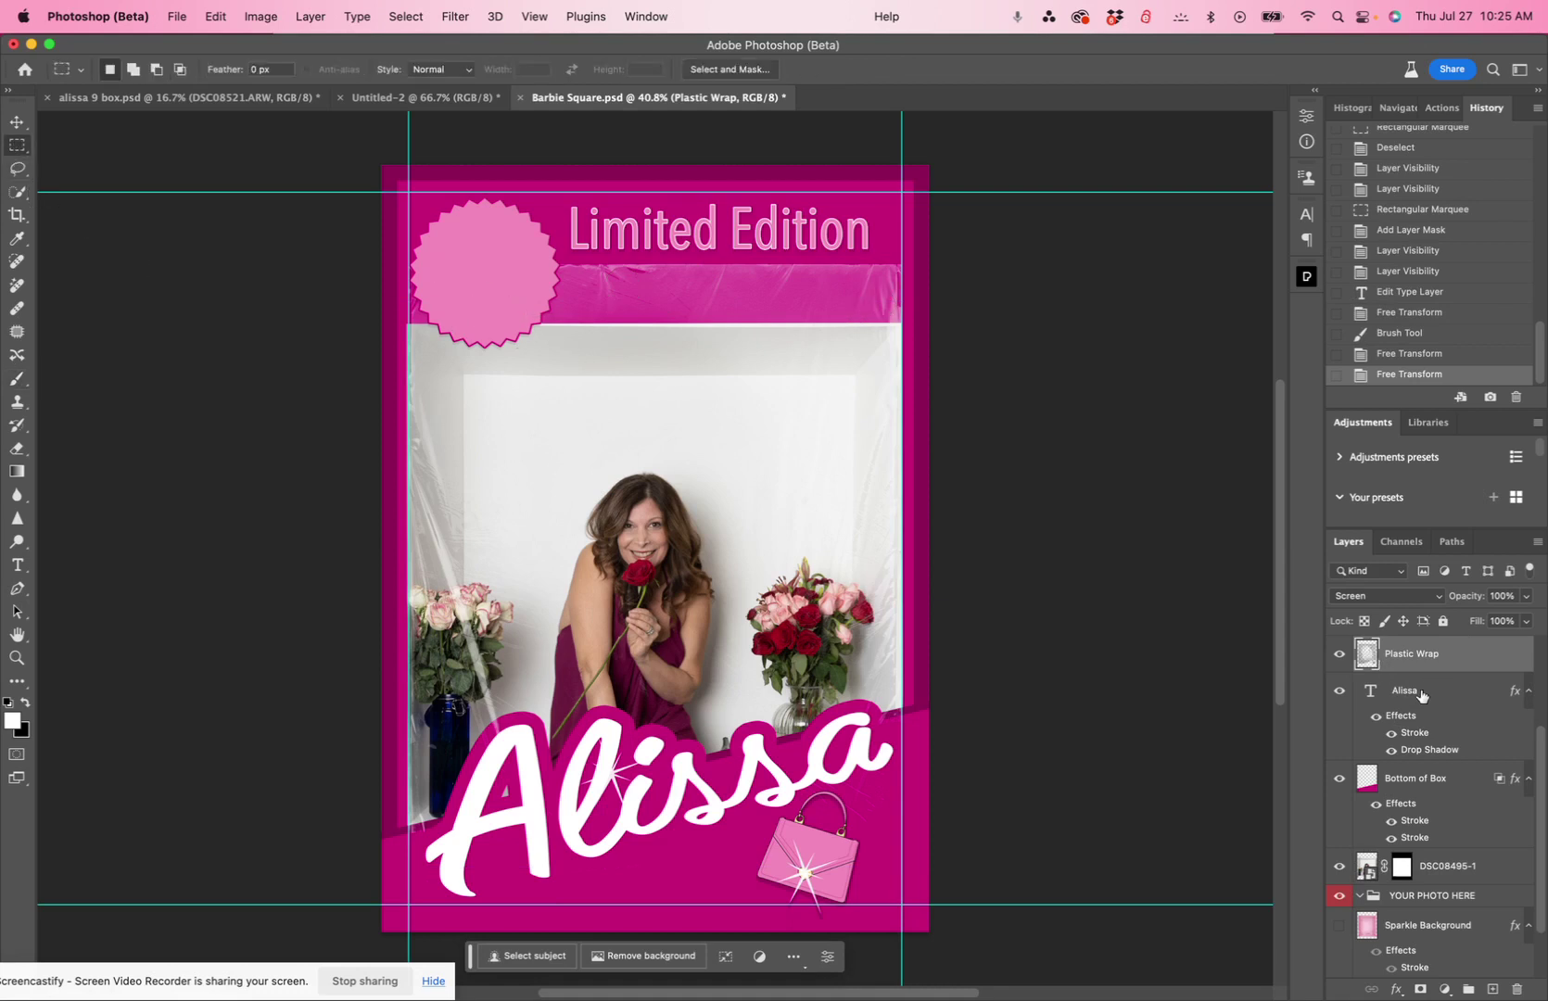
pyautogui.moveTo(410, 264); pyautogui.dragTo(900, 330)
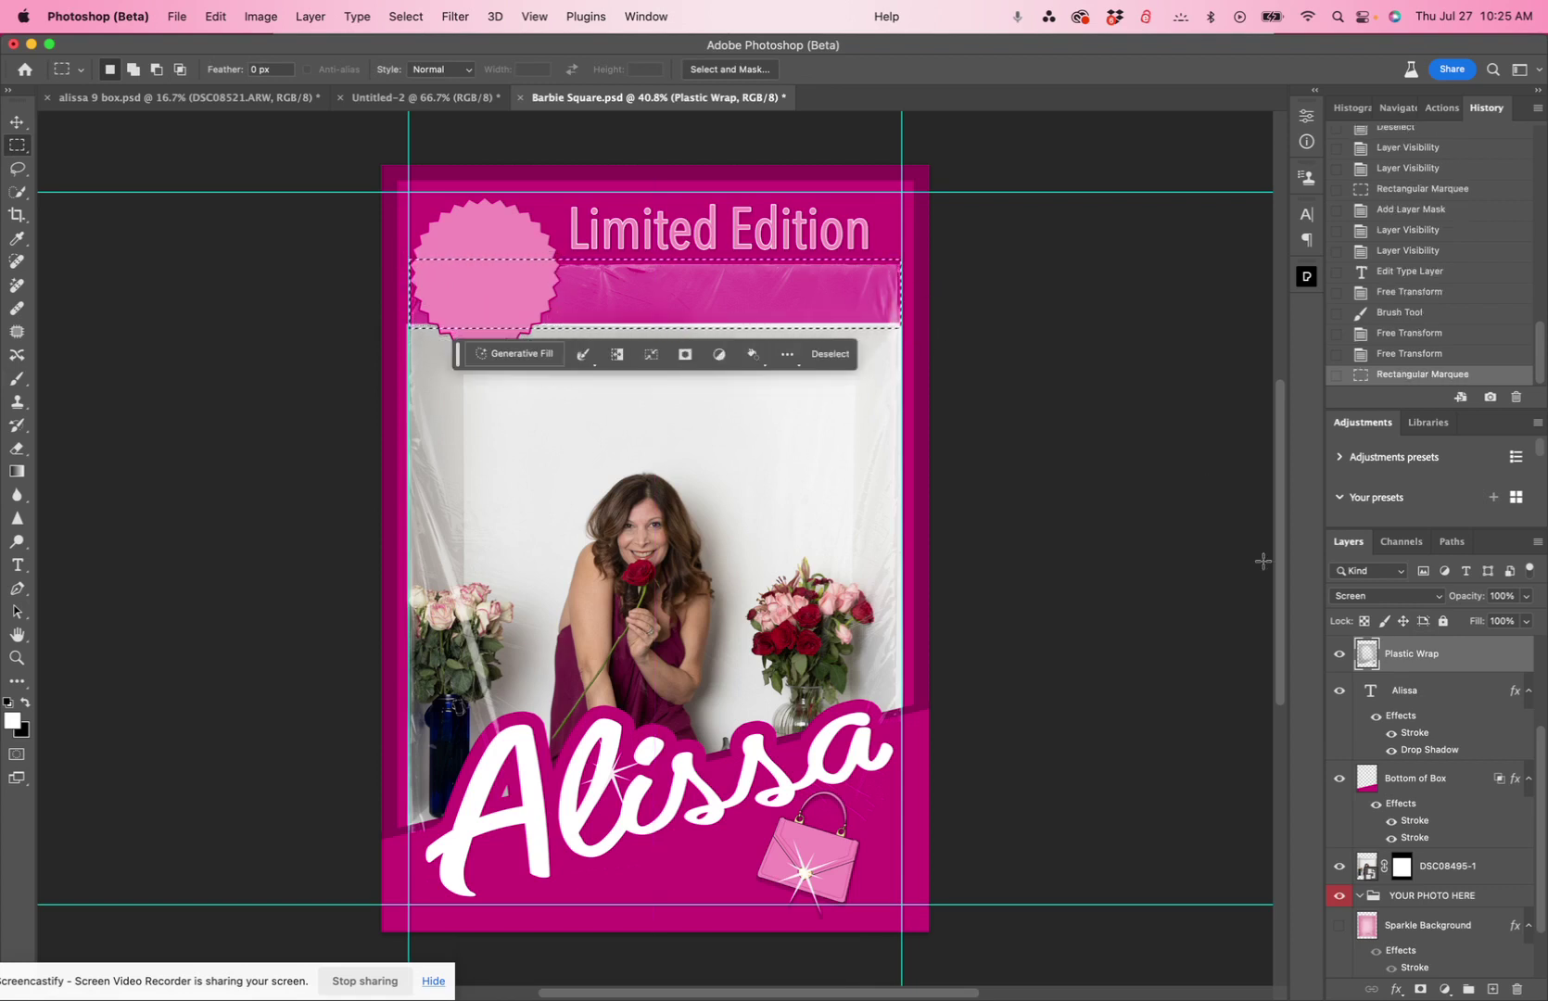
pyautogui.click(1421, 990)
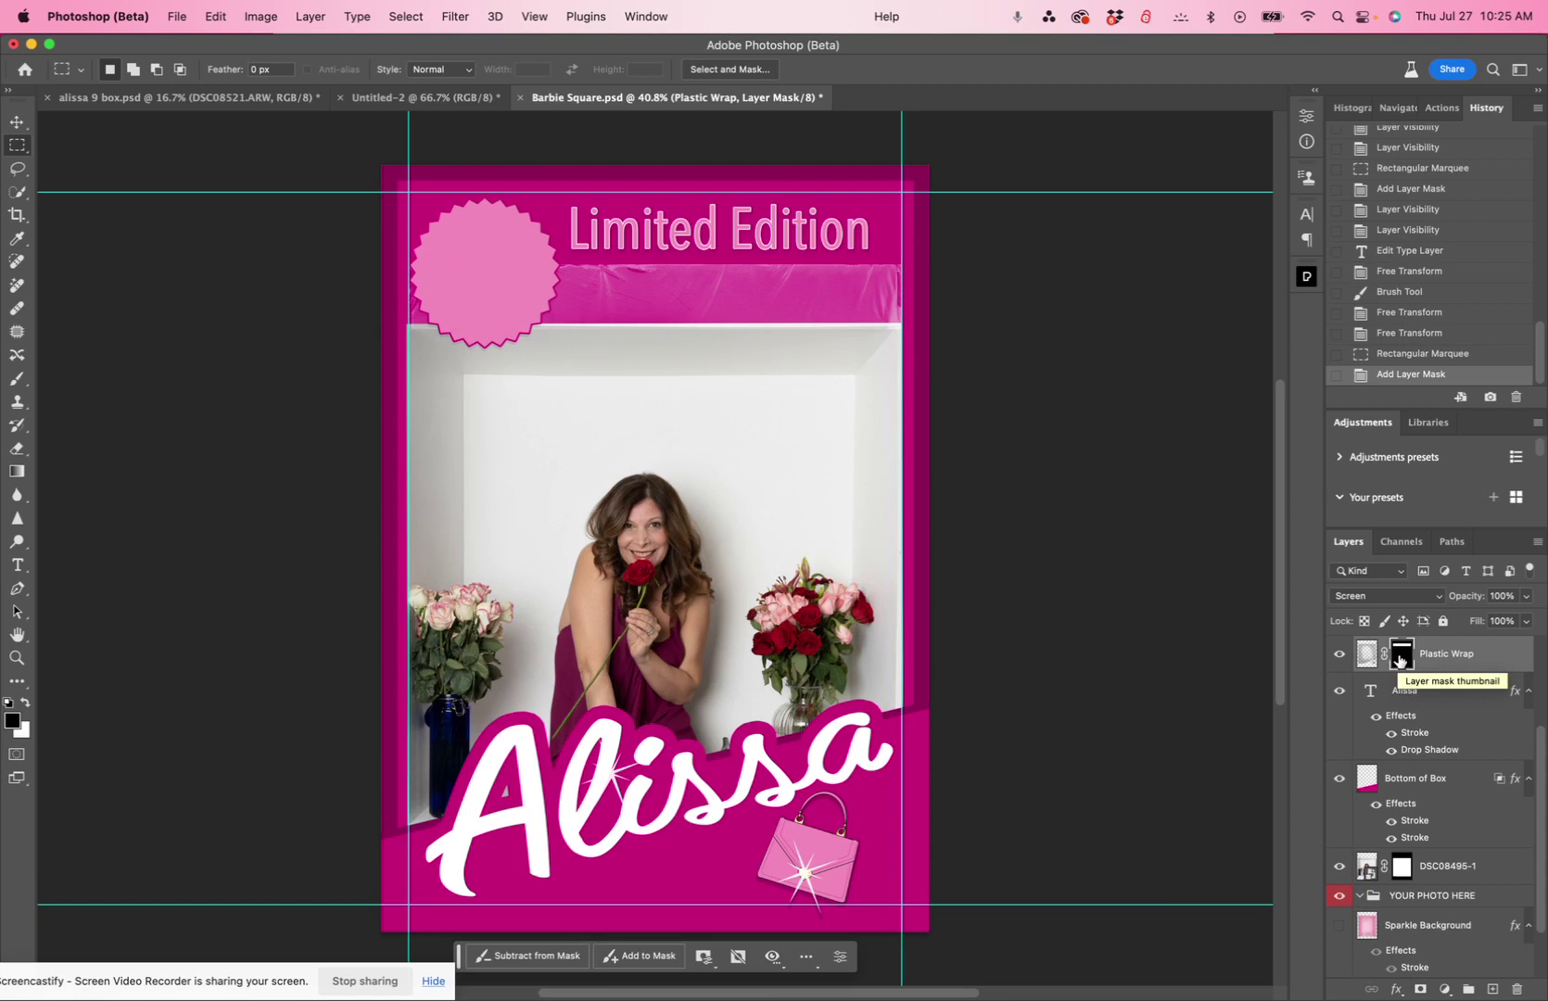
pyautogui.press('super+z')
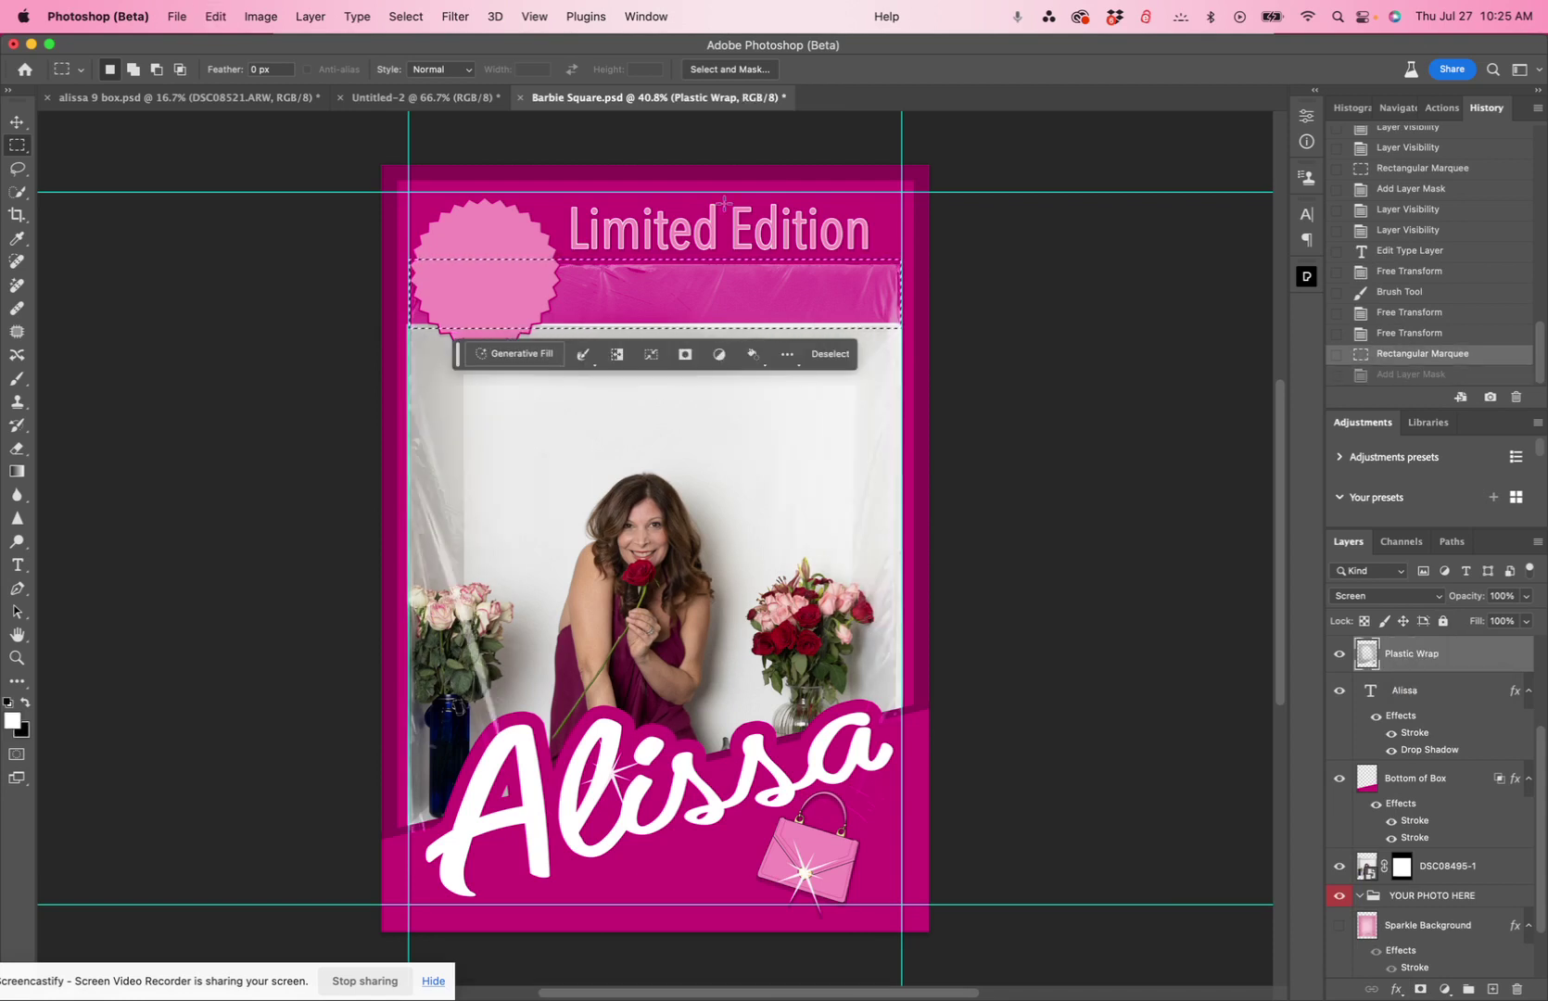
pyautogui.click(405, 16)
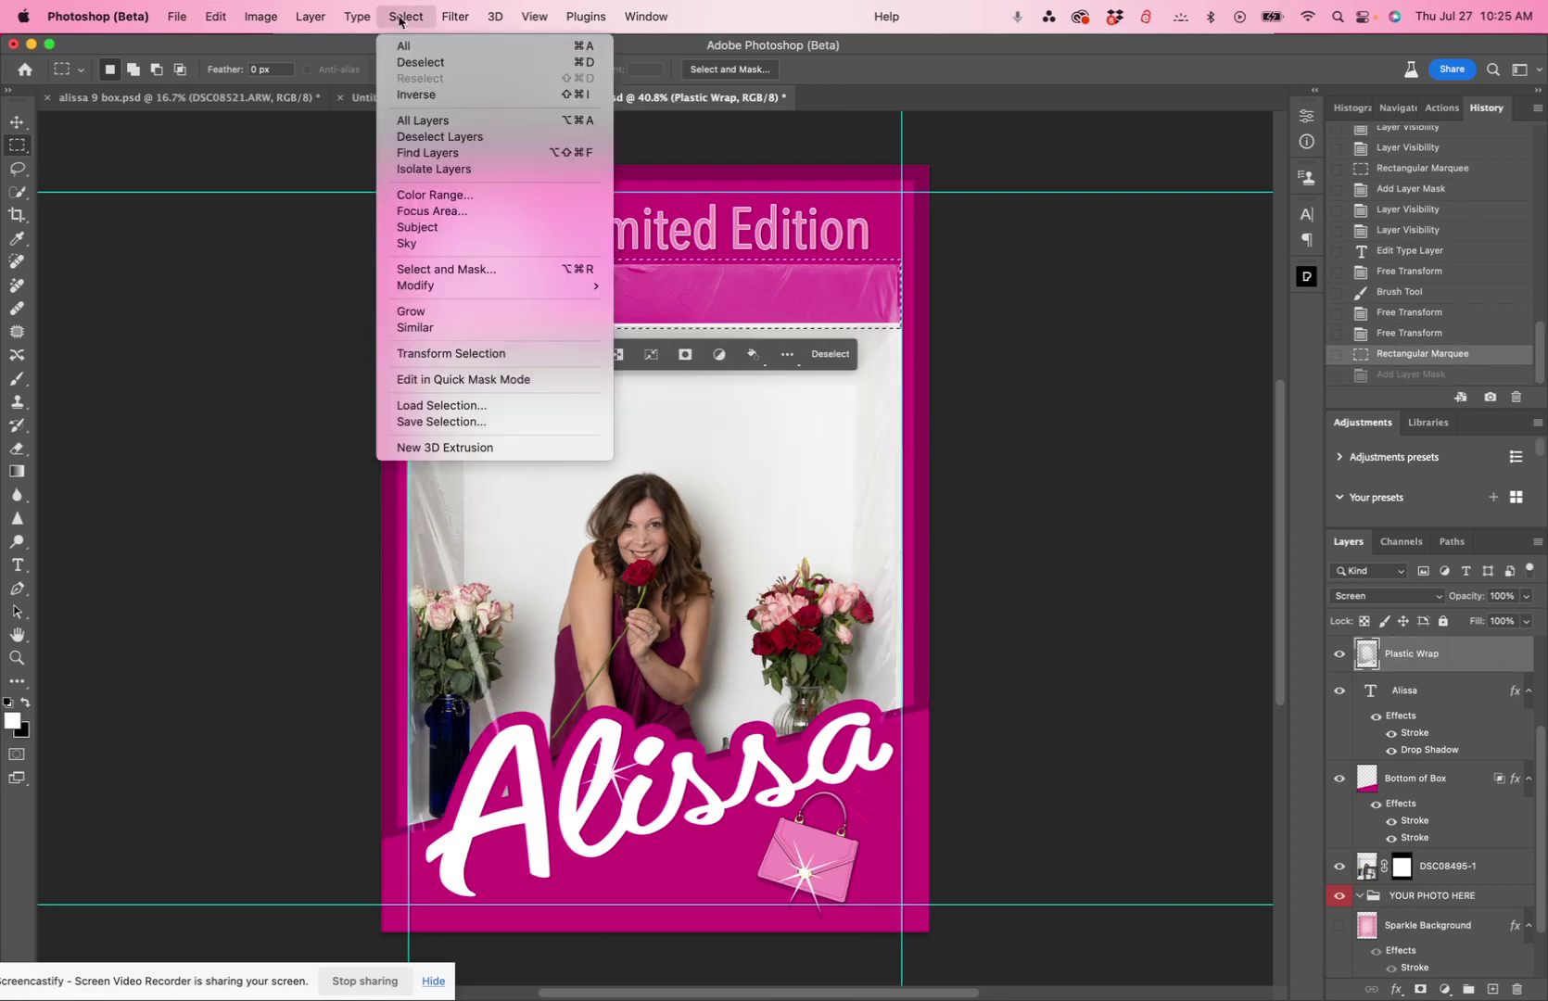
pyautogui.click(416, 95)
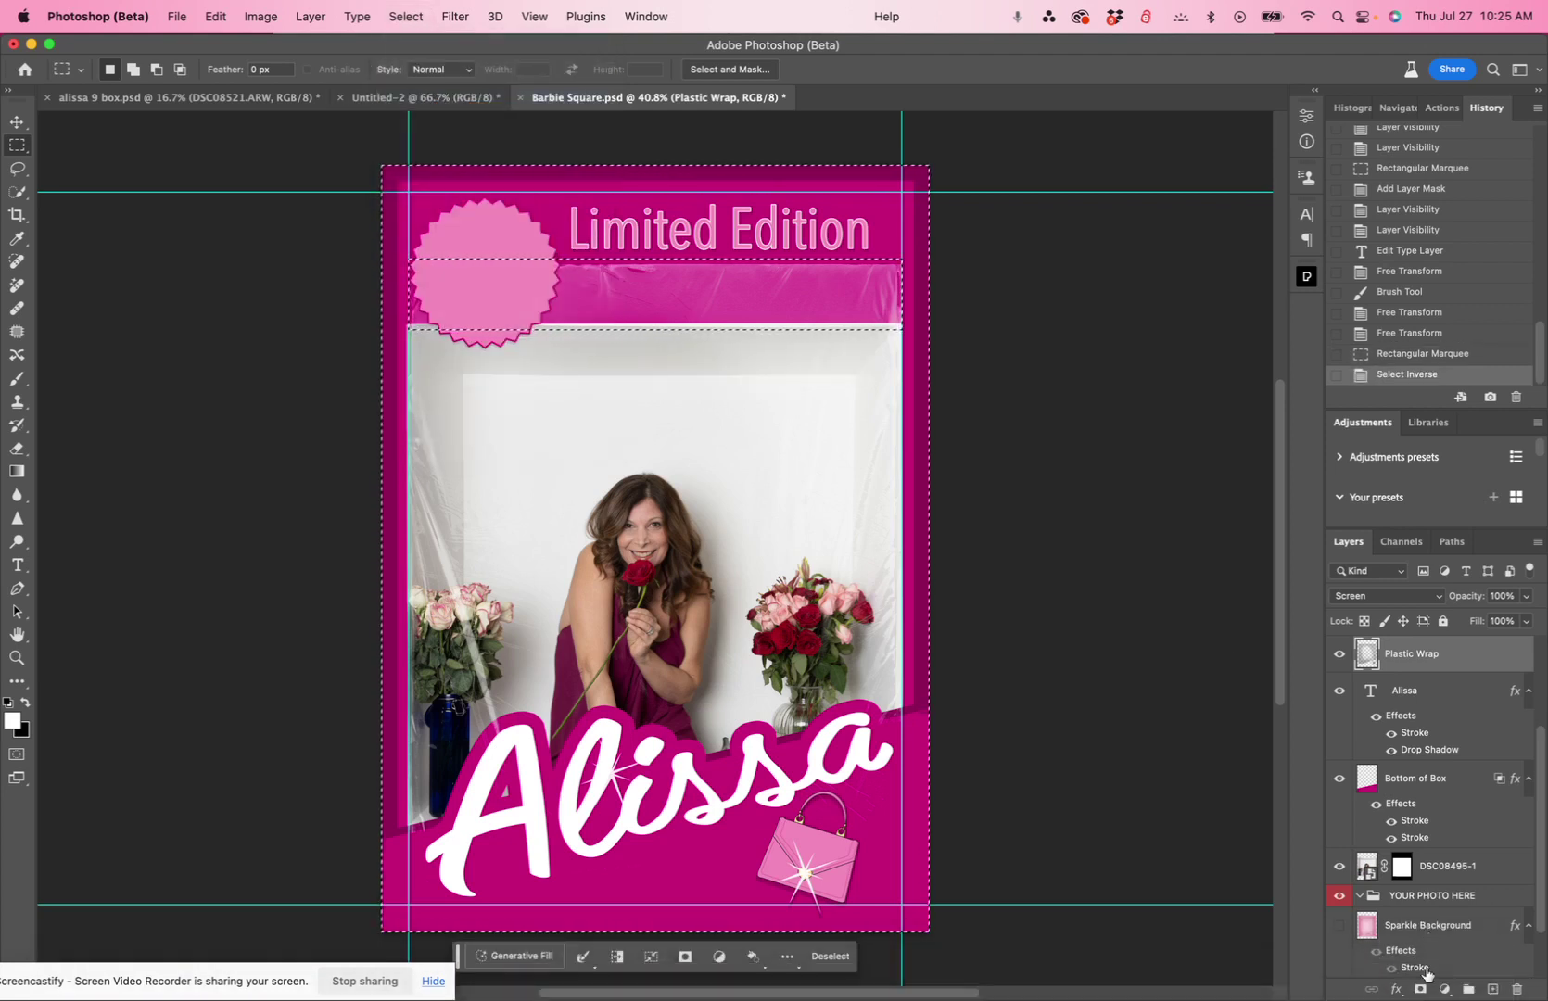
pyautogui.click(1418, 990)
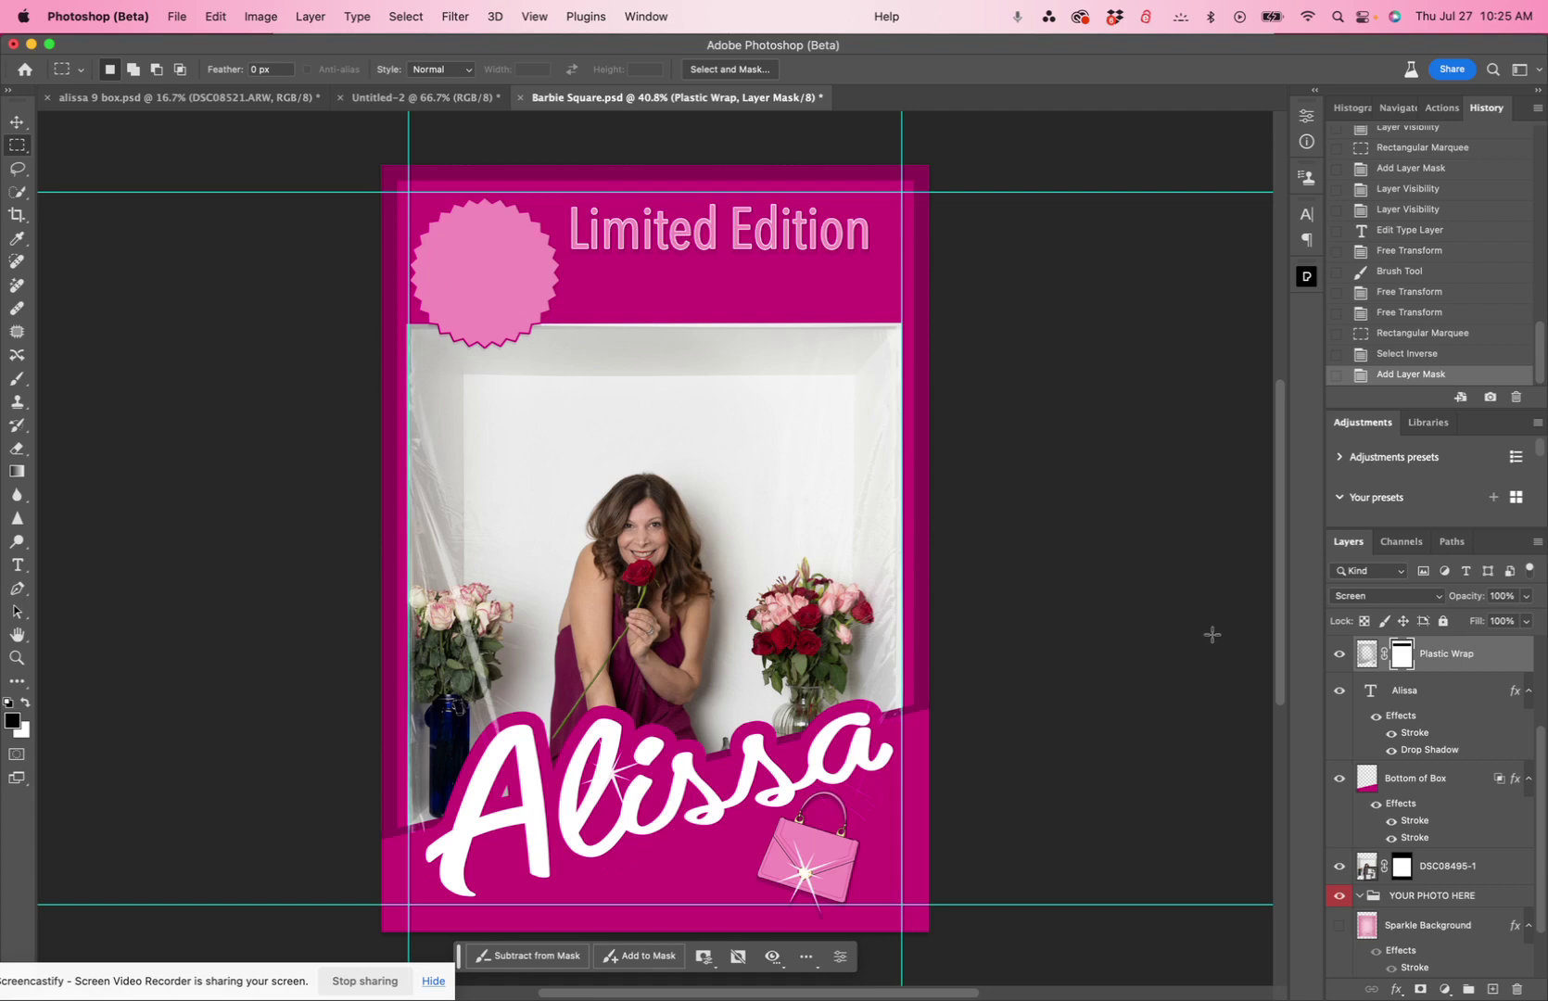
# - Add a white (#ffffff) Stroke effect to the DSC08495-1 photo layer
pyautogui.scroll(-2, 1405, 794)
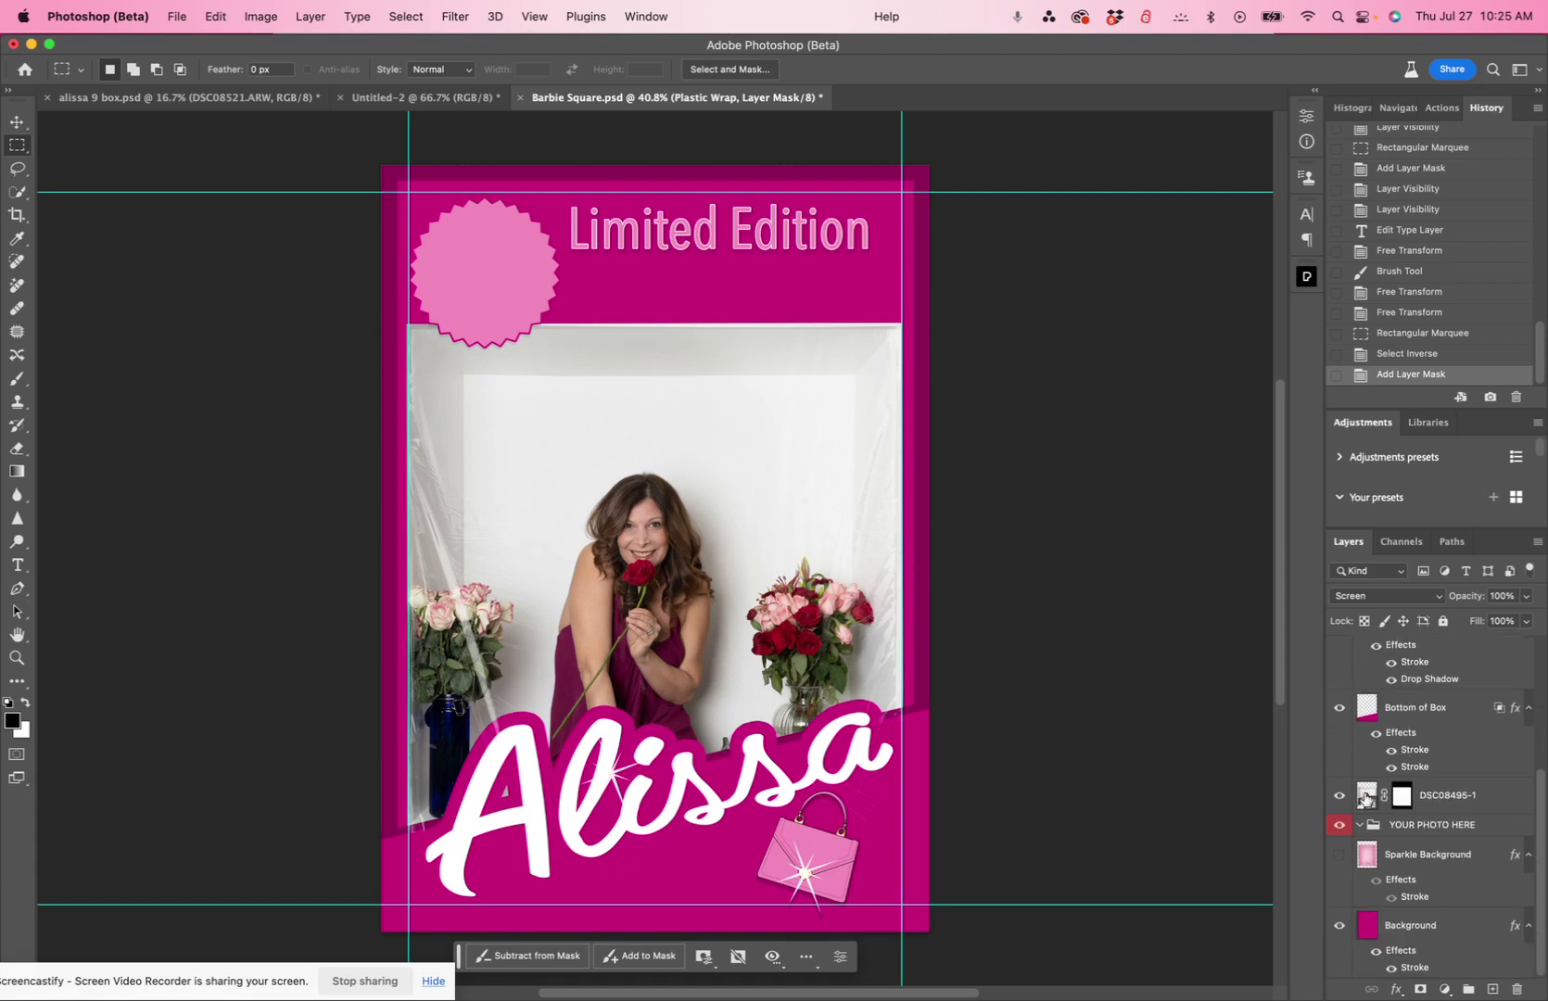
pyautogui.click(1364, 795)
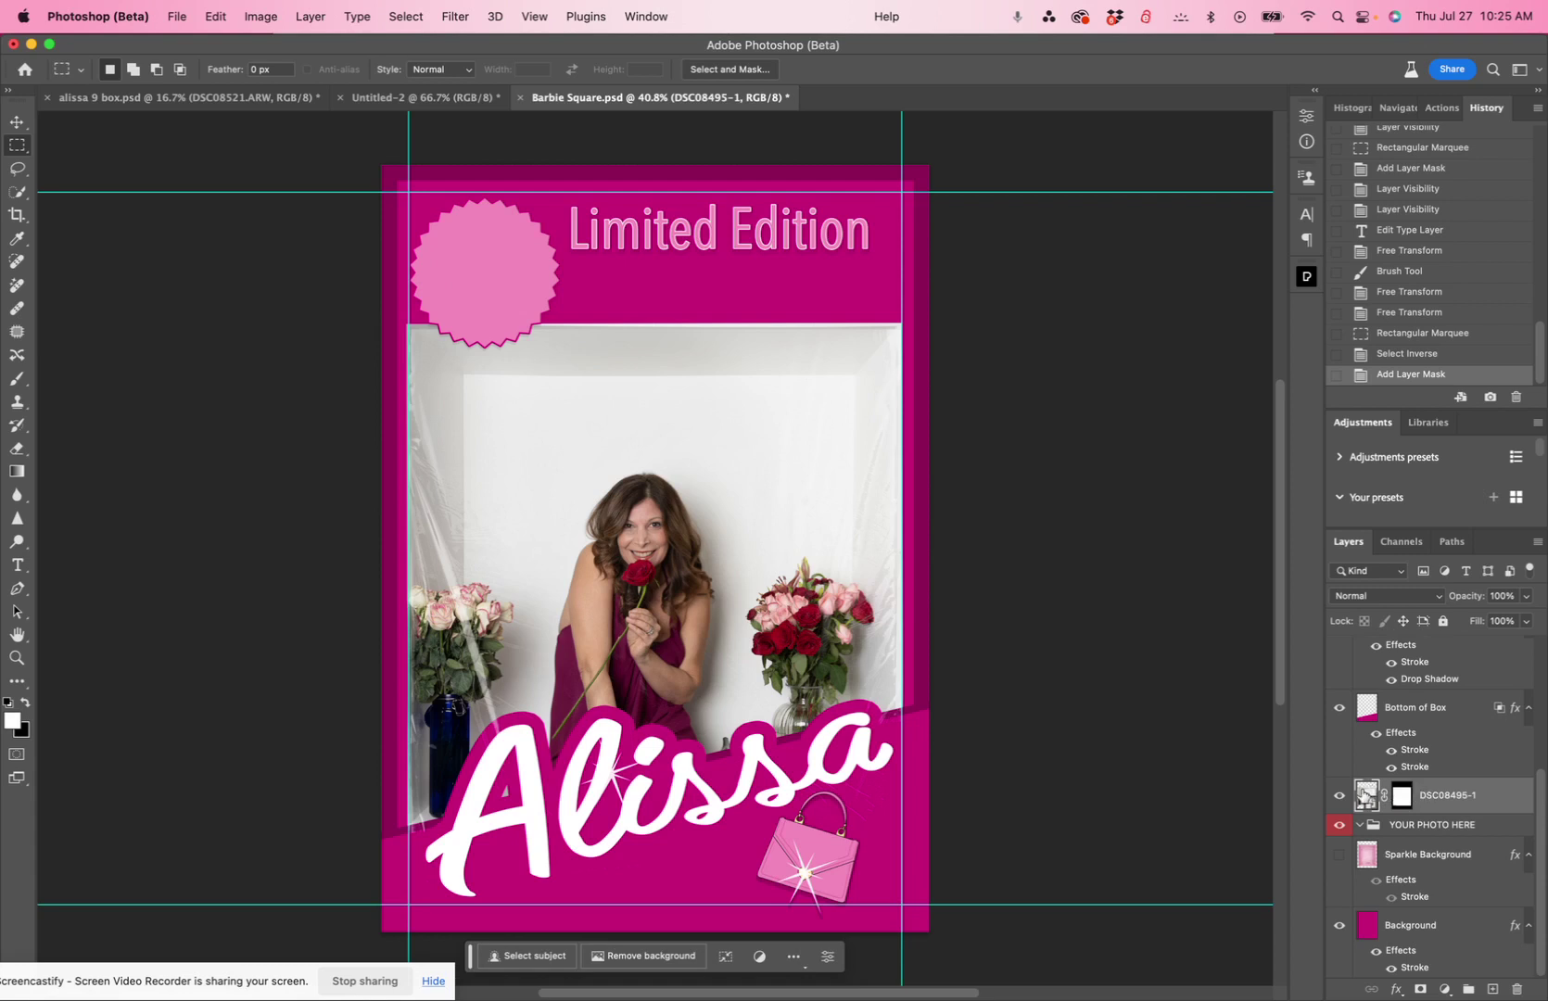
pyautogui.rightClick(1364, 795)
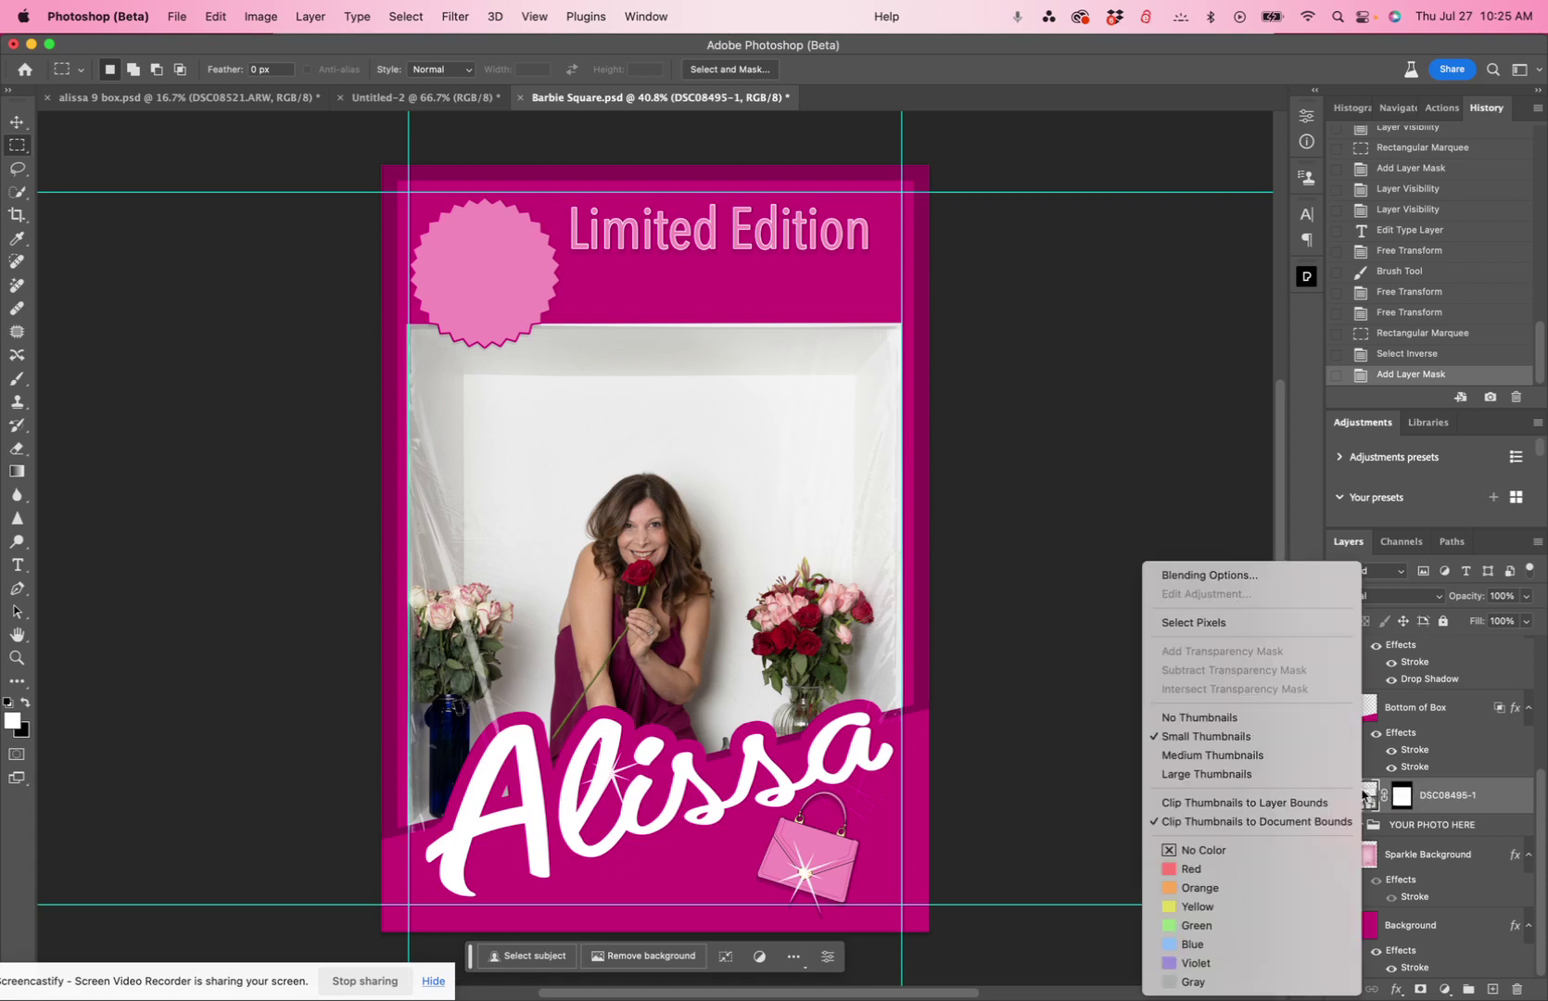
pyautogui.click(1288, 576)
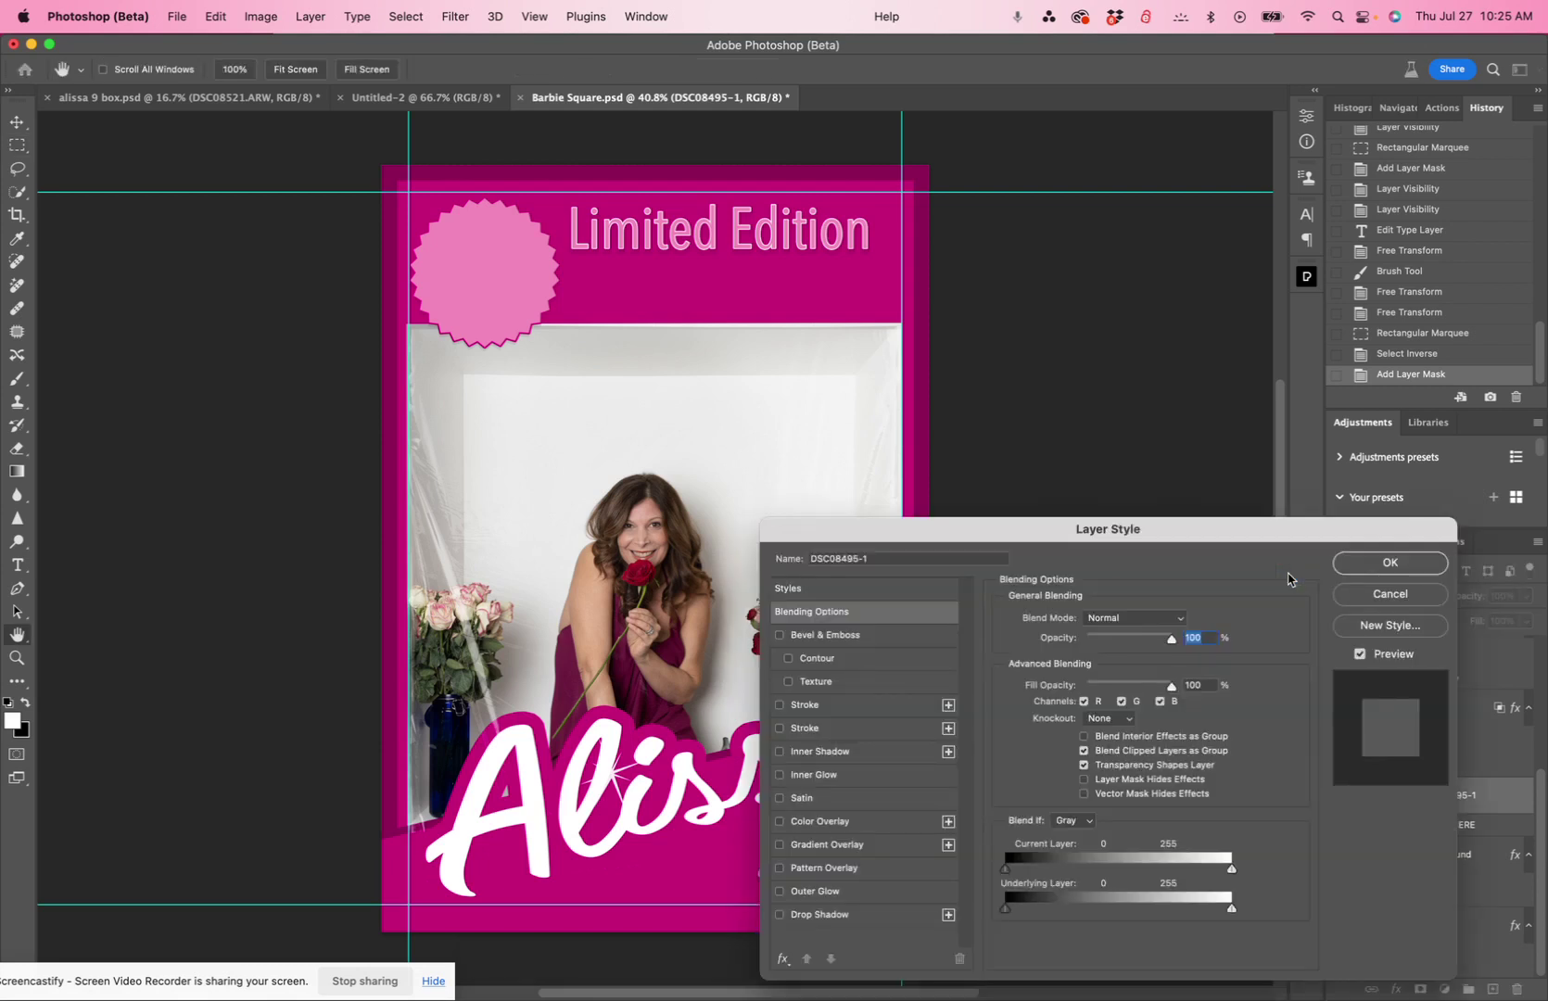
pyautogui.click(833, 706)
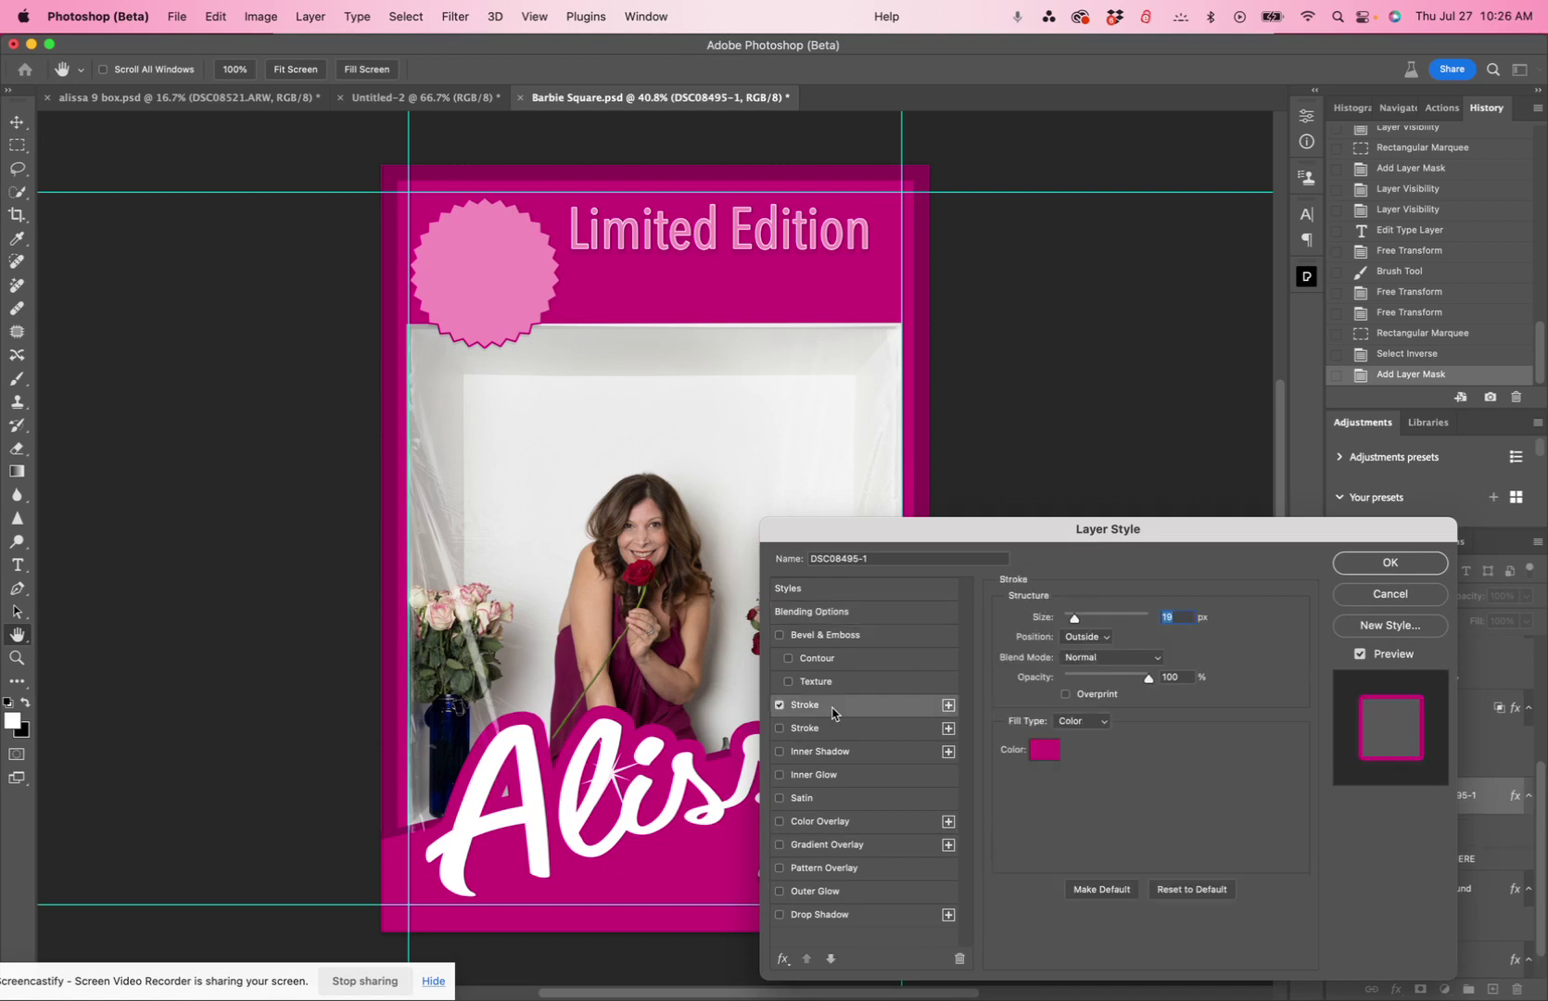
pyautogui.click(1044, 757)
pyautogui.moveTo(567, 431); pyautogui.dragTo(528, 377)
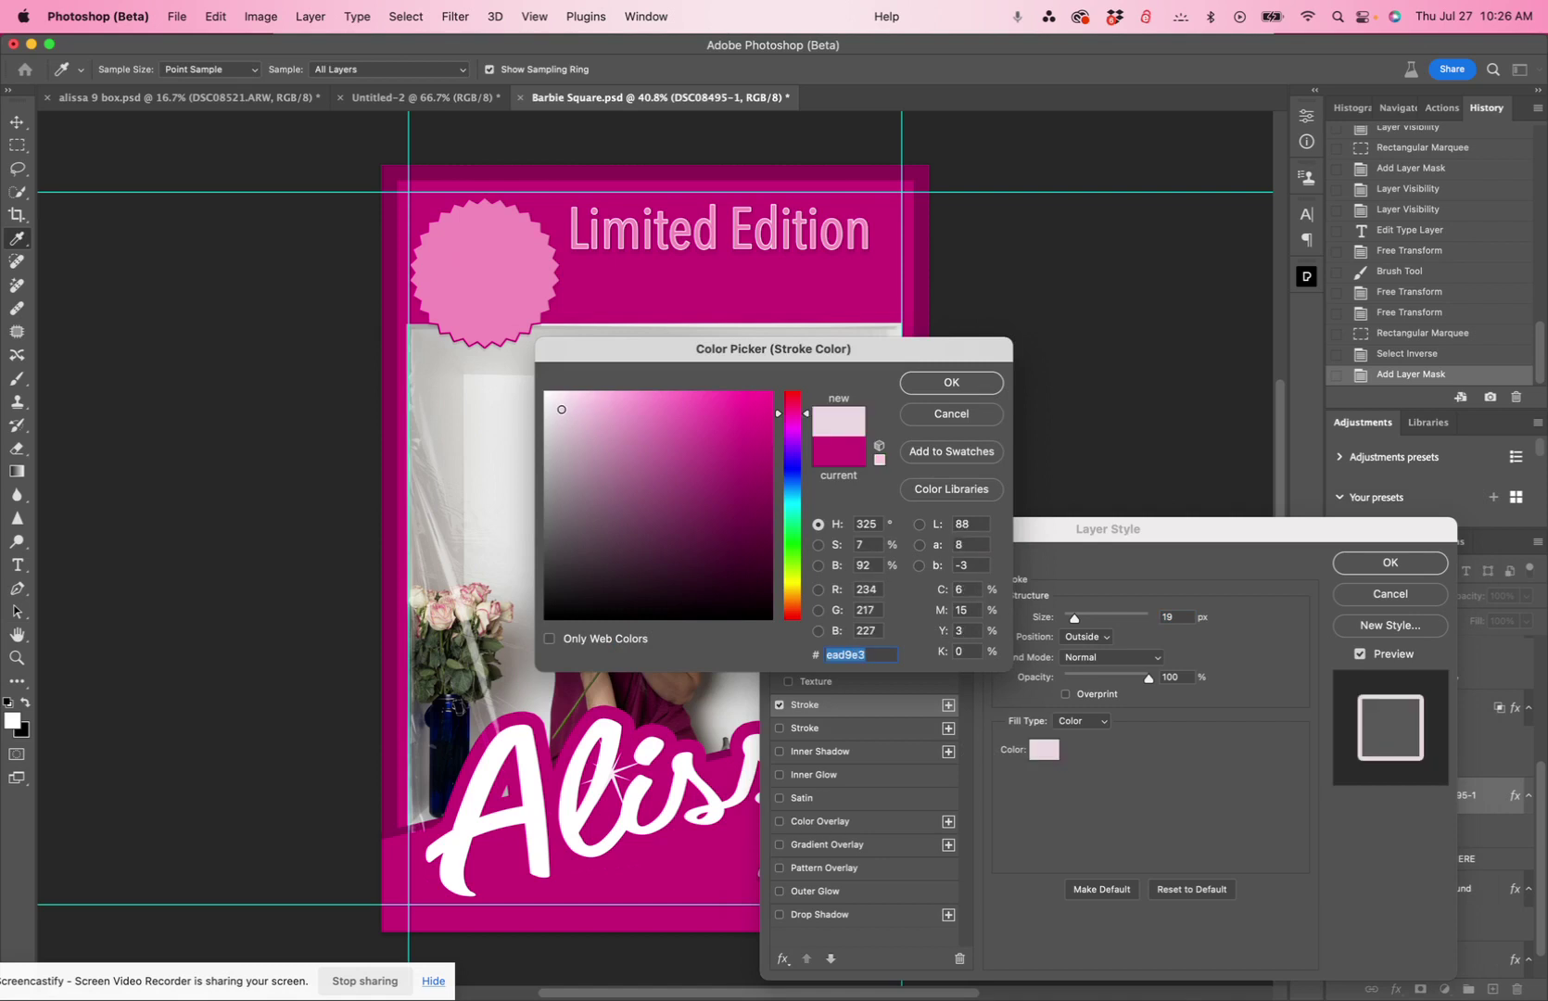
pyautogui.click(947, 384)
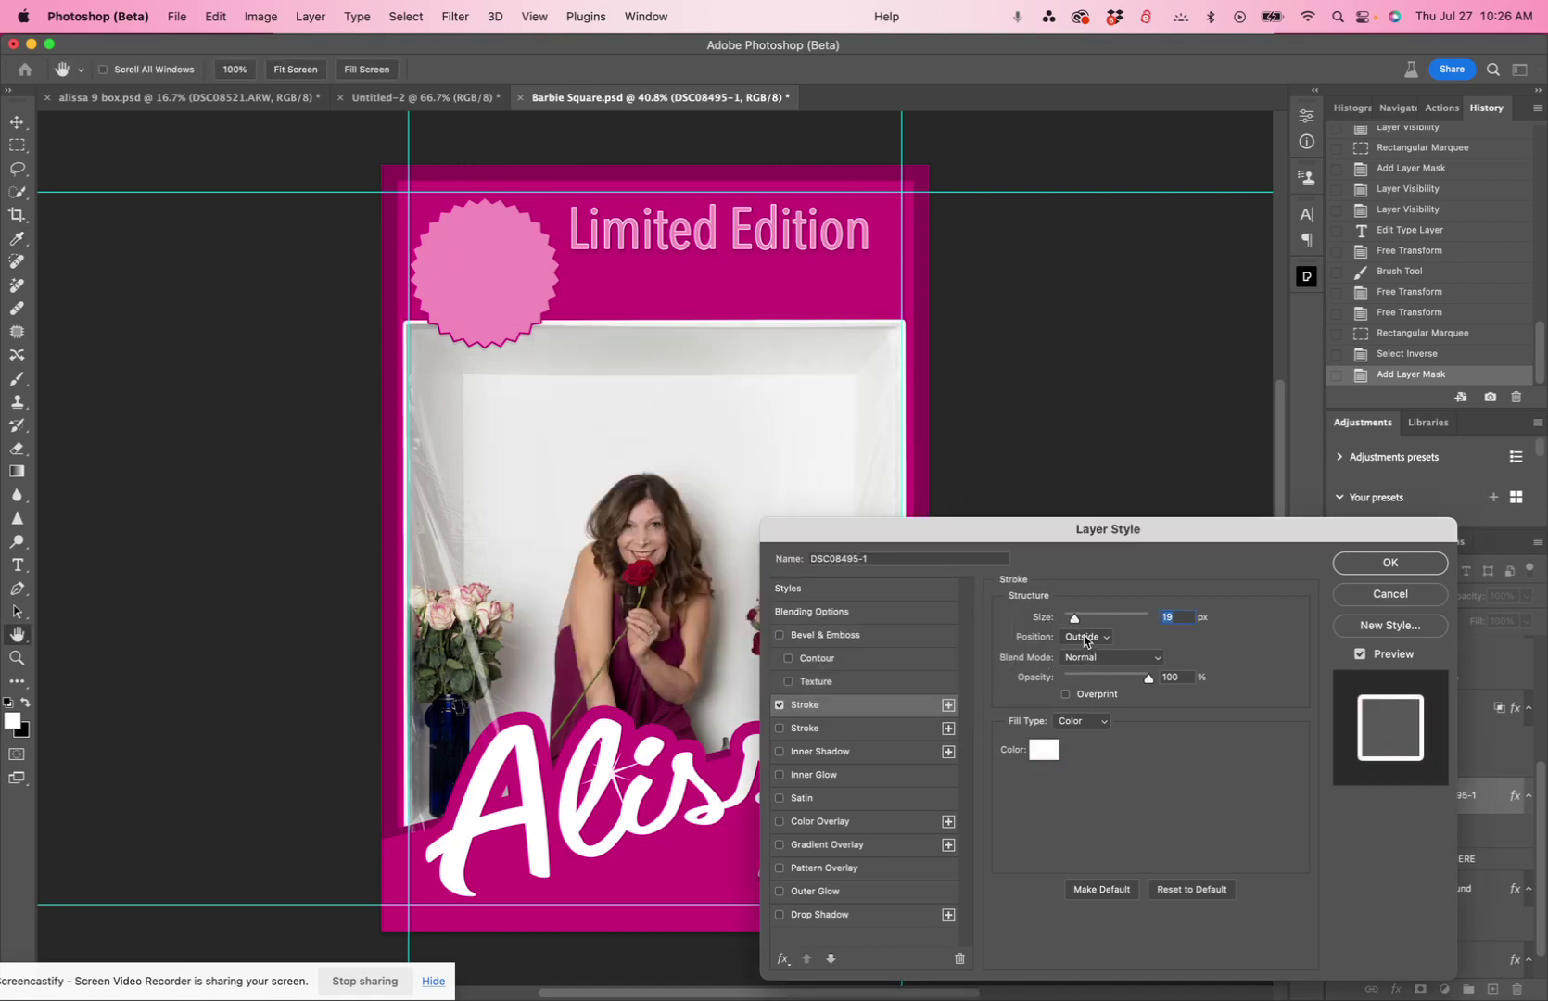
# - Set the photo's stroke size to 68 px and try the Inside and Center positions
pyautogui.moveTo(1075, 619); pyautogui.dragTo(1092, 623)
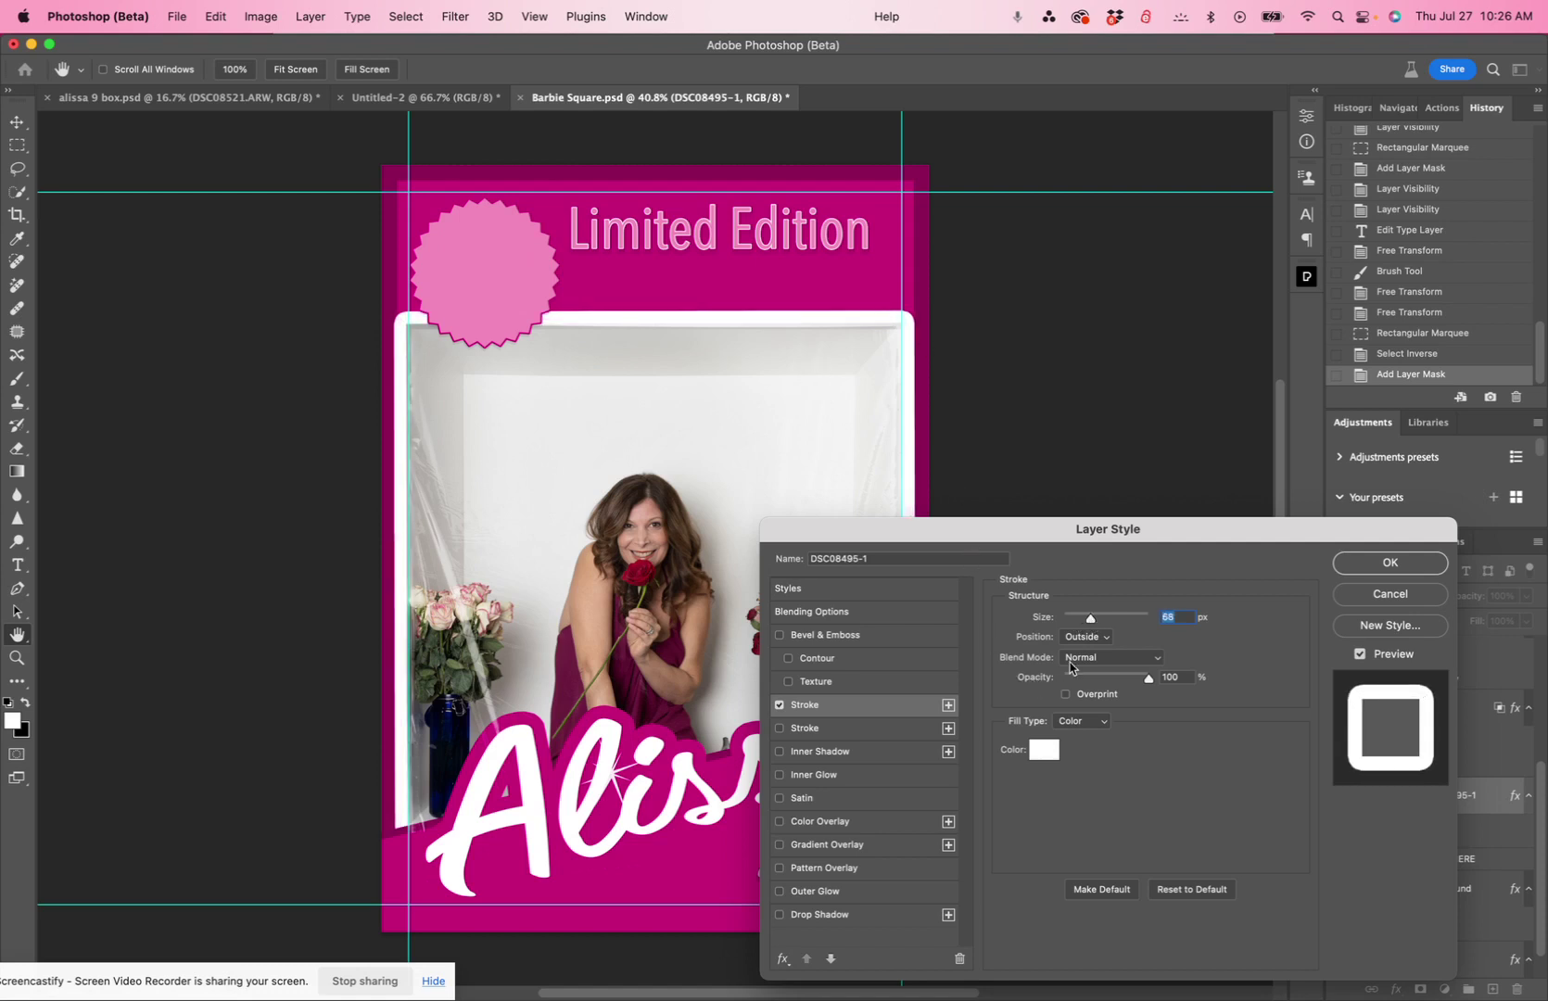
pyautogui.click(1084, 637)
pyautogui.click(1082, 655)
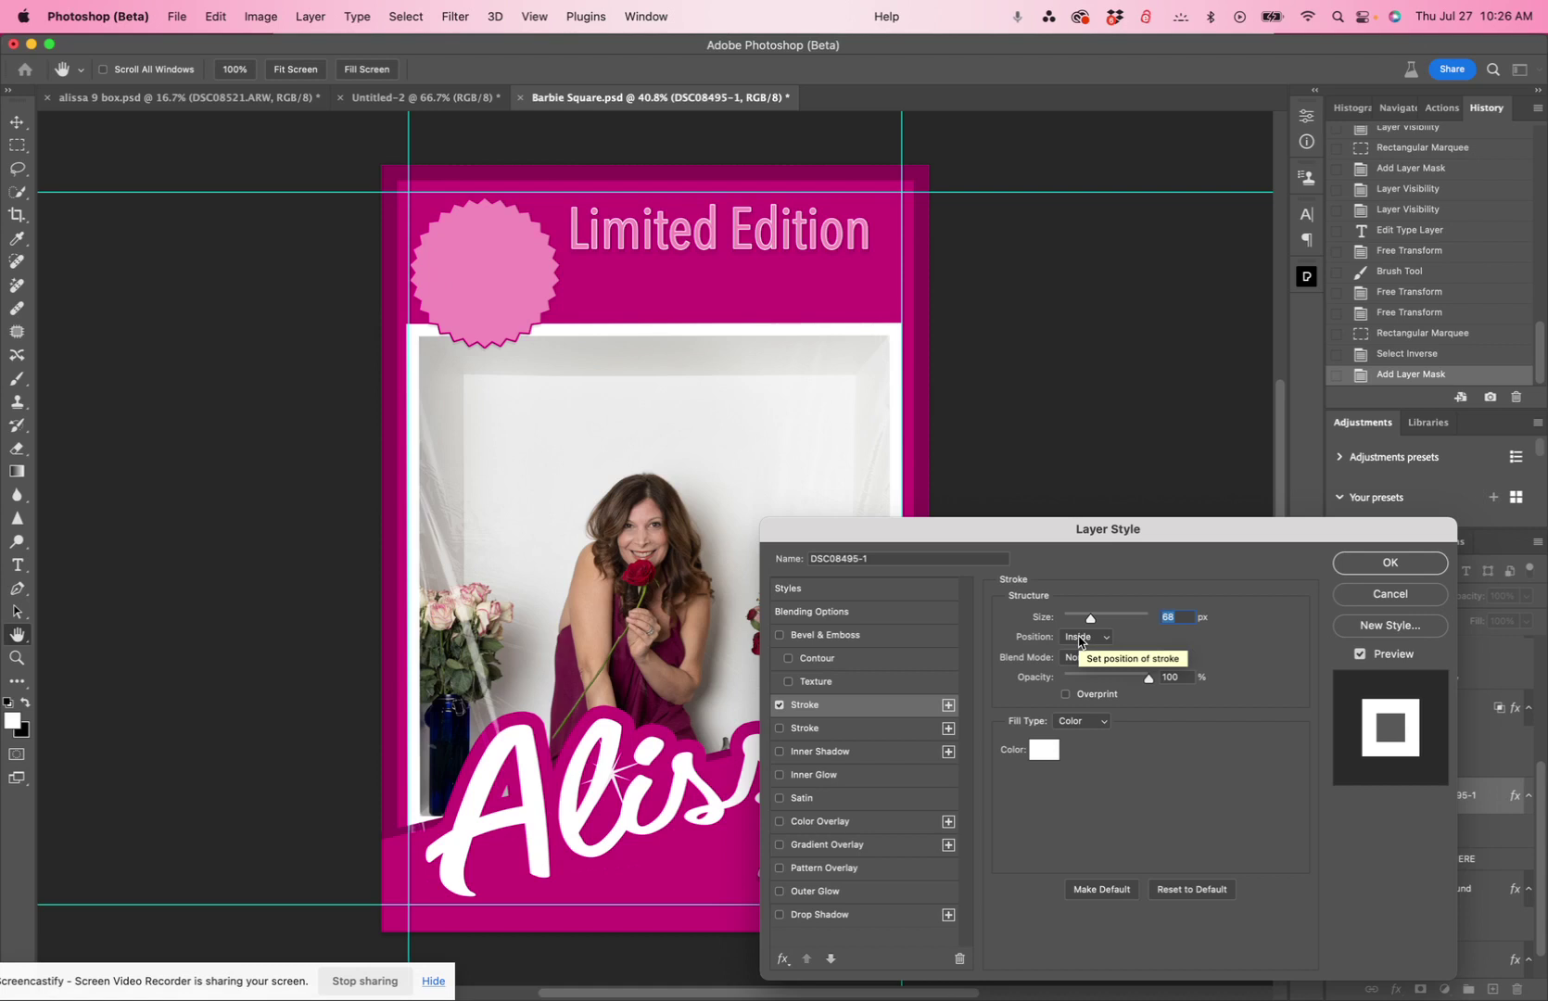
pyautogui.click(1080, 638)
pyautogui.click(1079, 657)
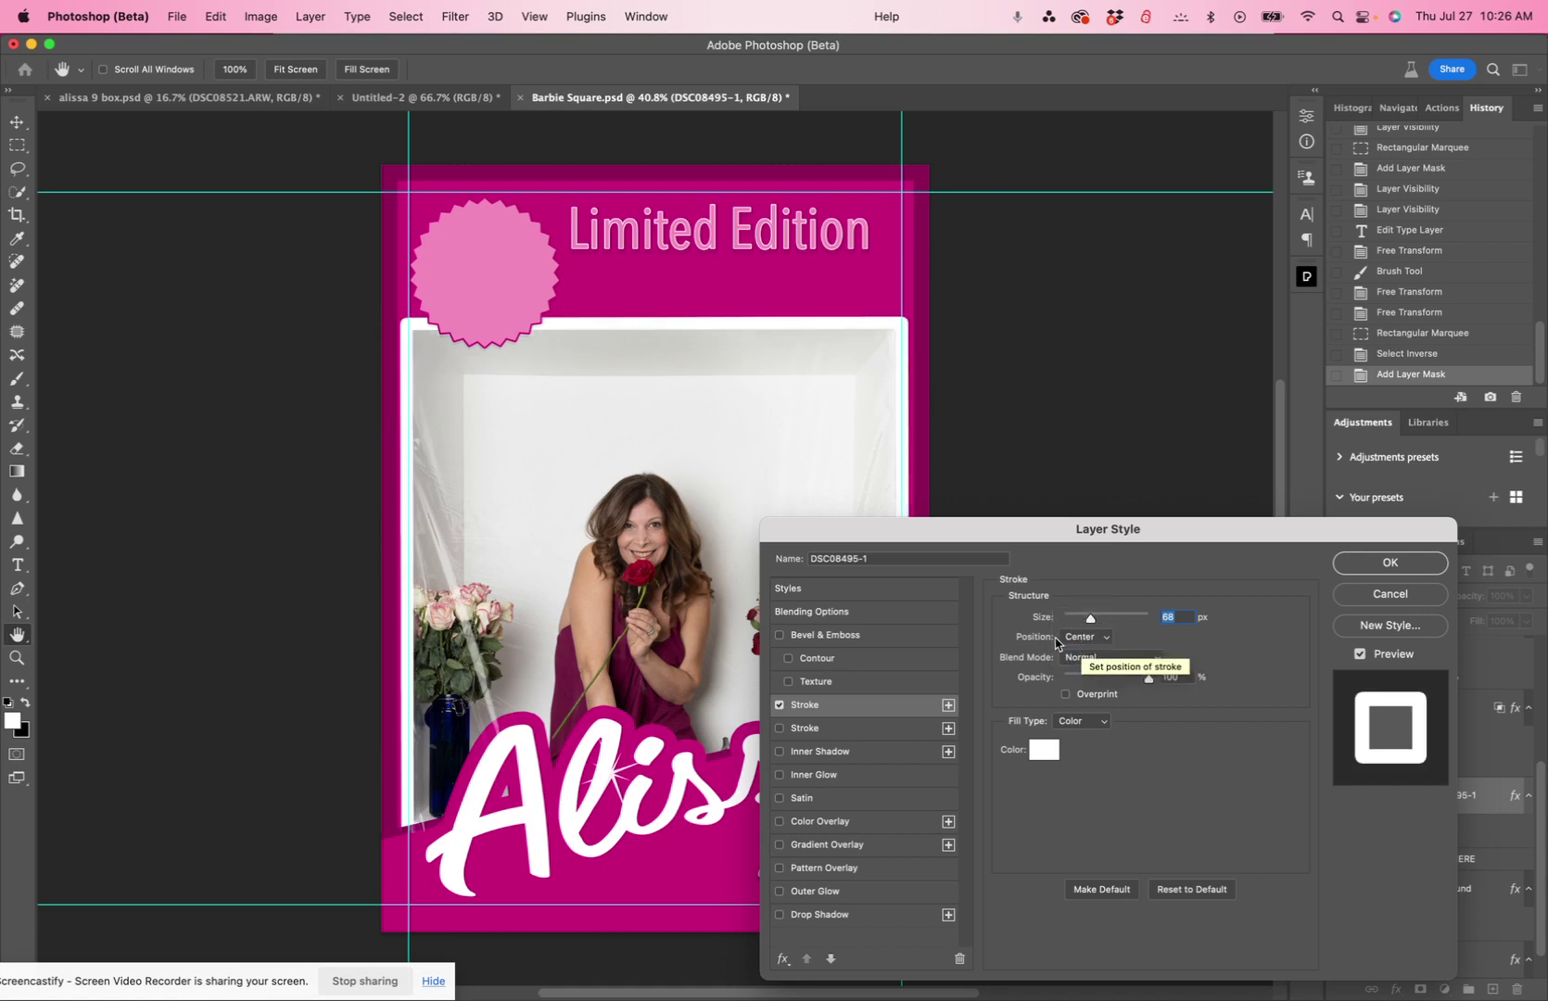
# - Change the photo's stroke color to dark plum #3f0728
pyautogui.click(1040, 751)
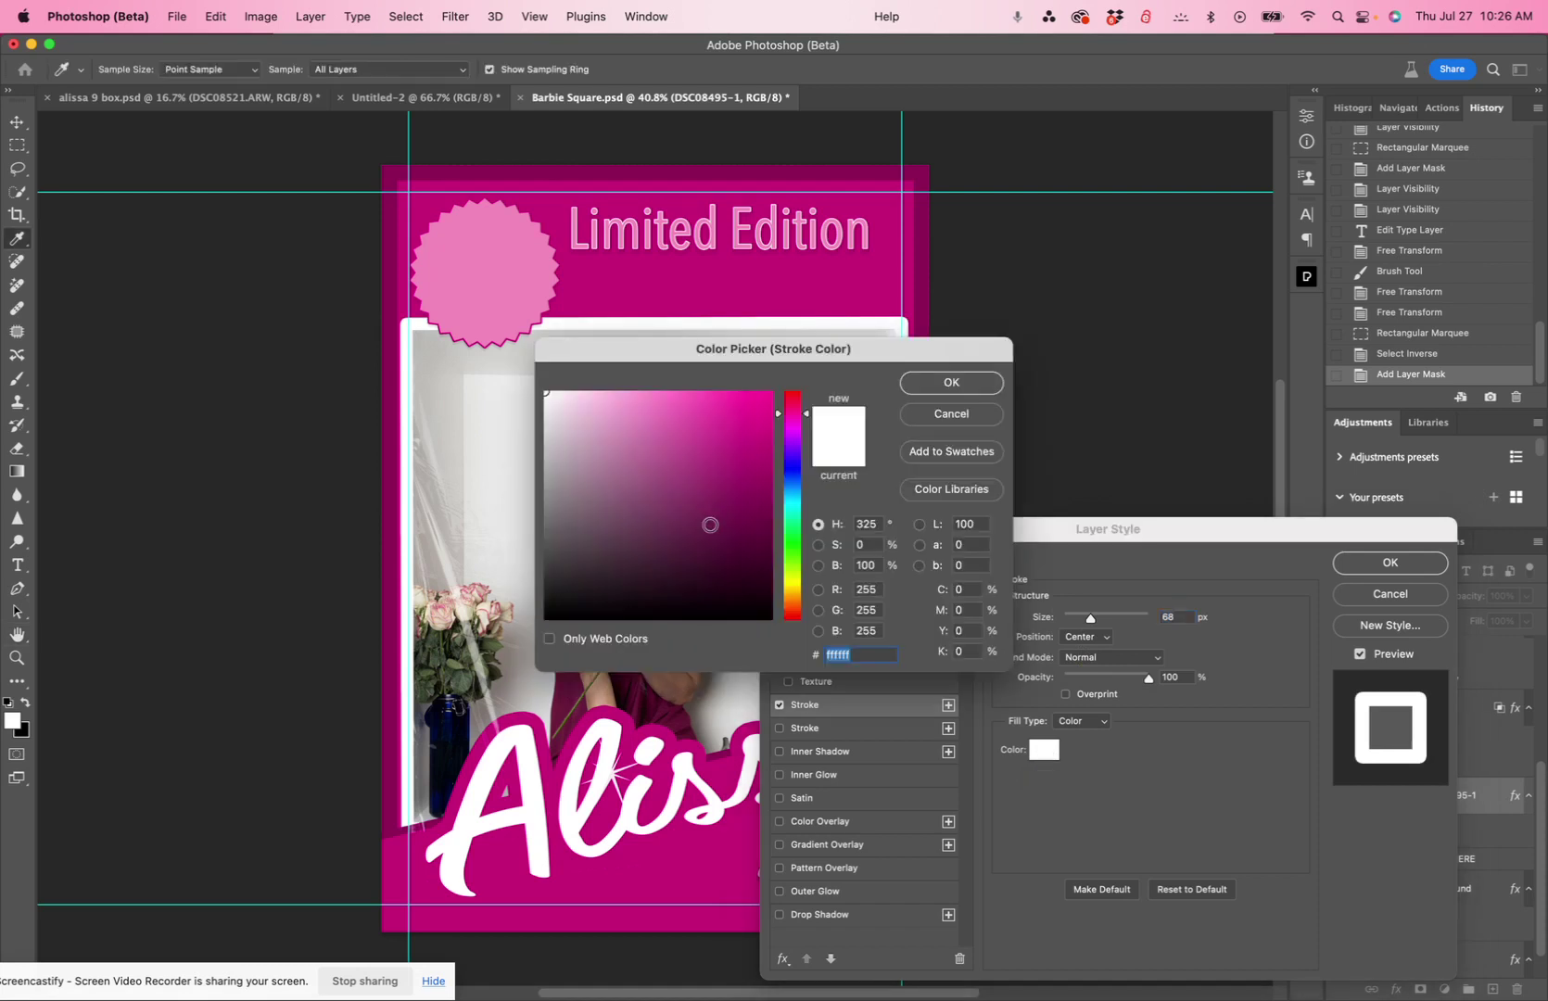
pyautogui.click(741, 551)
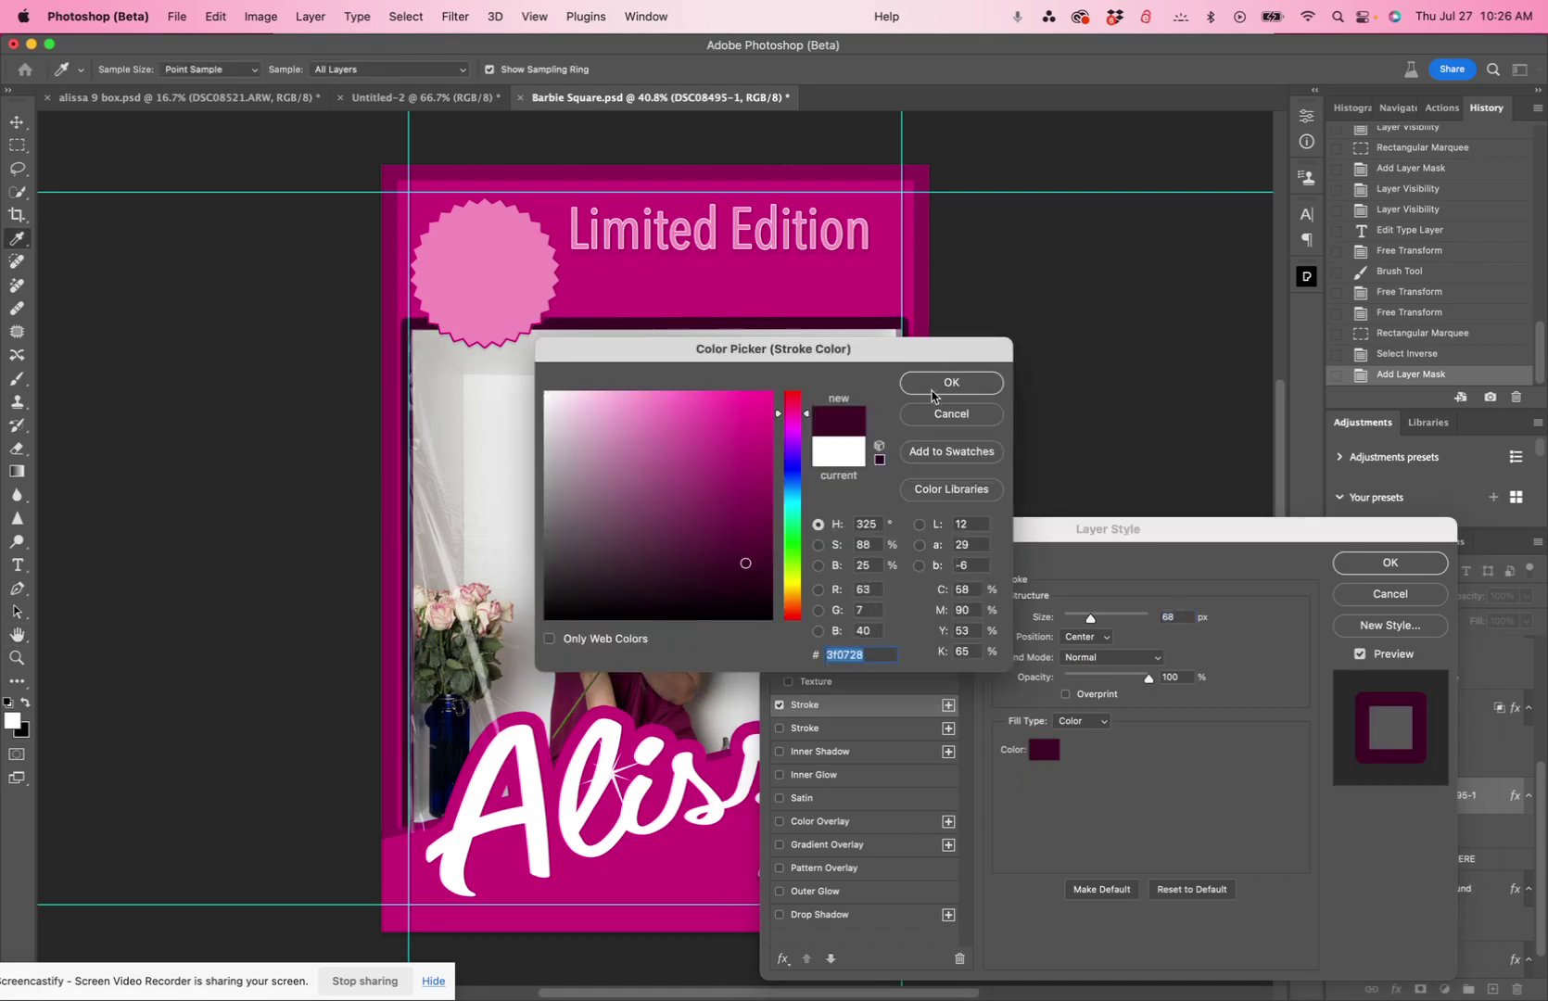
pyautogui.click(932, 389)
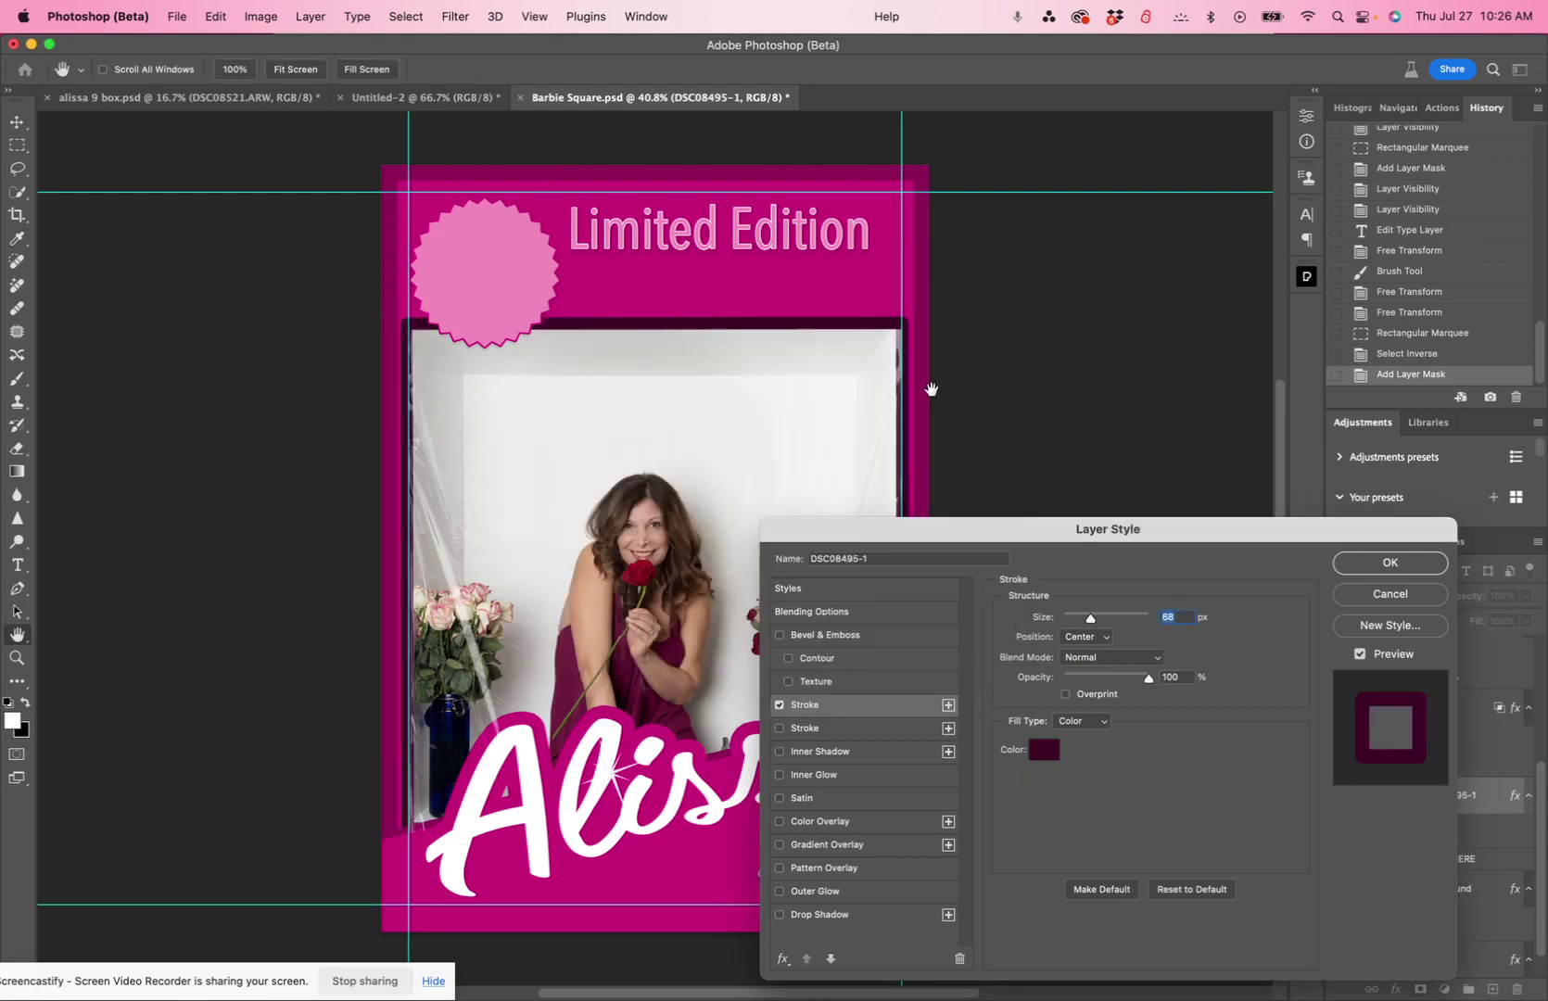
# - Set the photo's stroke to 147 px, positioned Outside, and apply the layer style
pyautogui.click(1094, 638)
pyautogui.click(1085, 620)
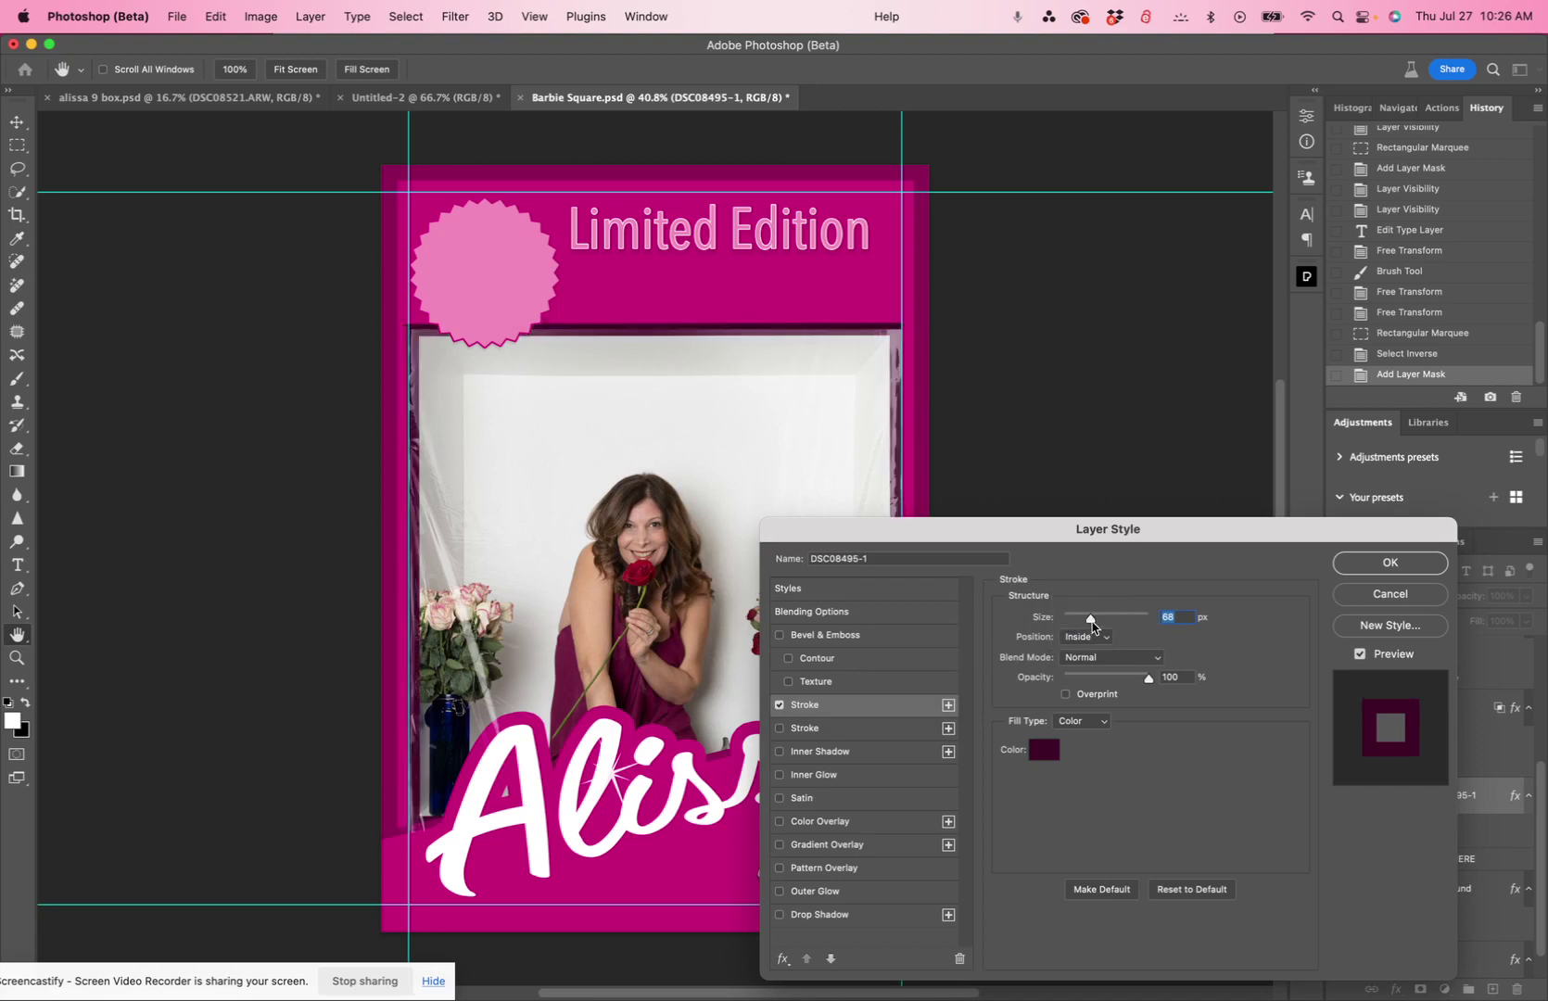
pyautogui.moveTo(1089, 618)
pyautogui.mouseDown()
pyautogui.moveTo(1072, 628)
pyautogui.moveTo(1118, 630)
pyautogui.mouseUp()
pyautogui.click(1086, 637)
pyautogui.click(1083, 620)
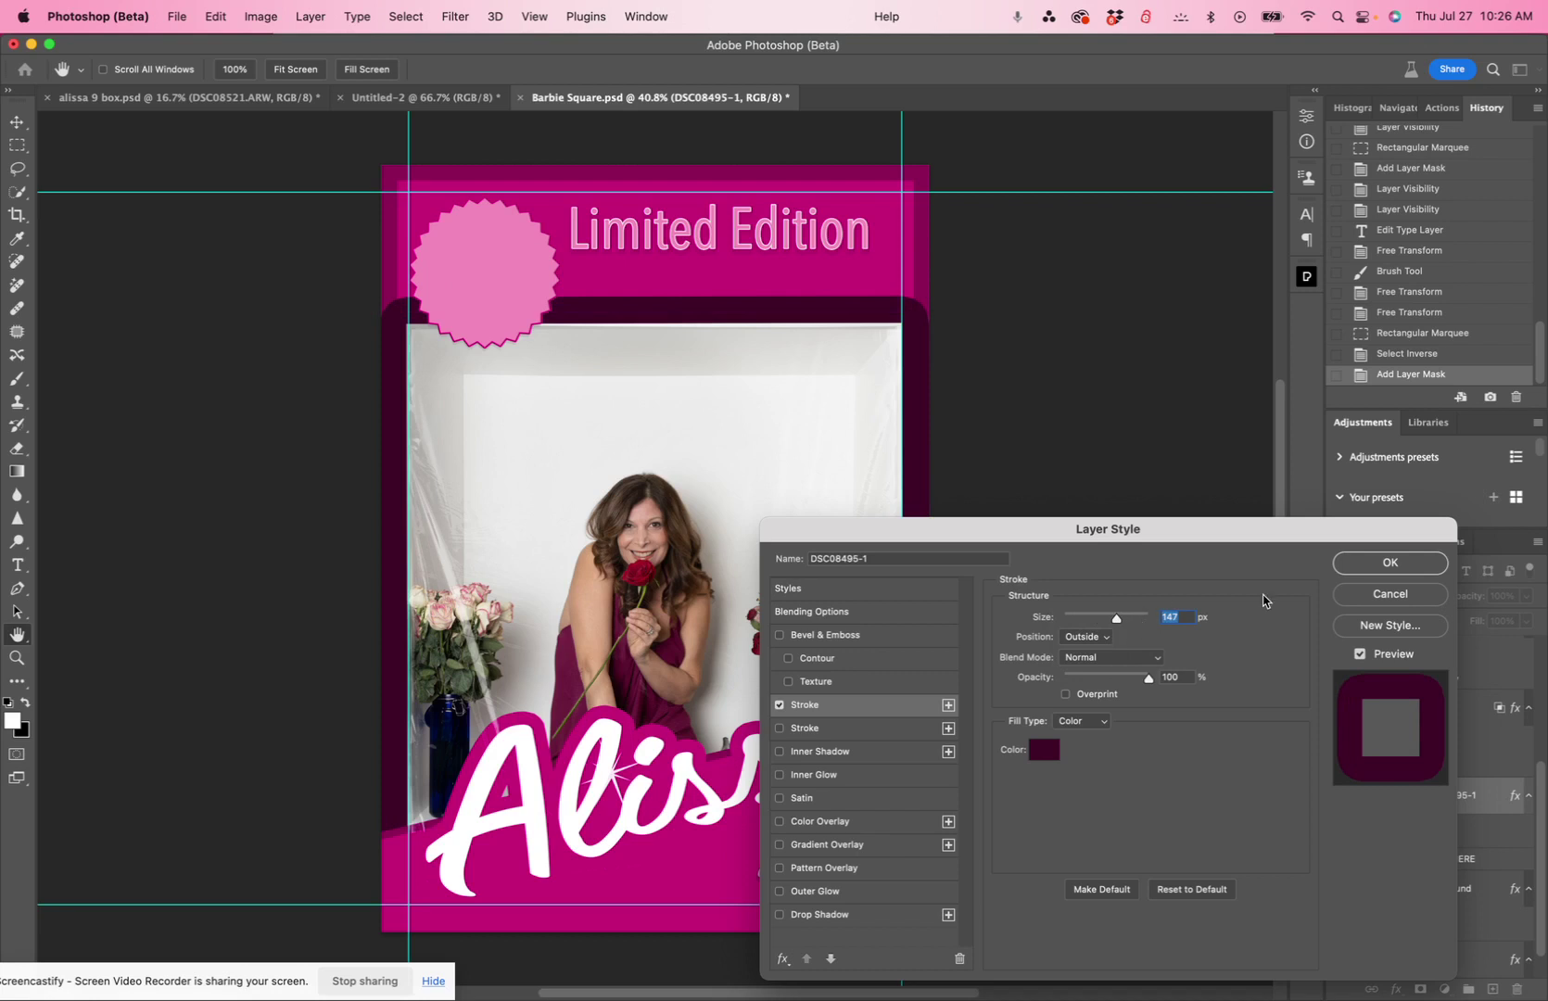
pyautogui.click(1371, 563)
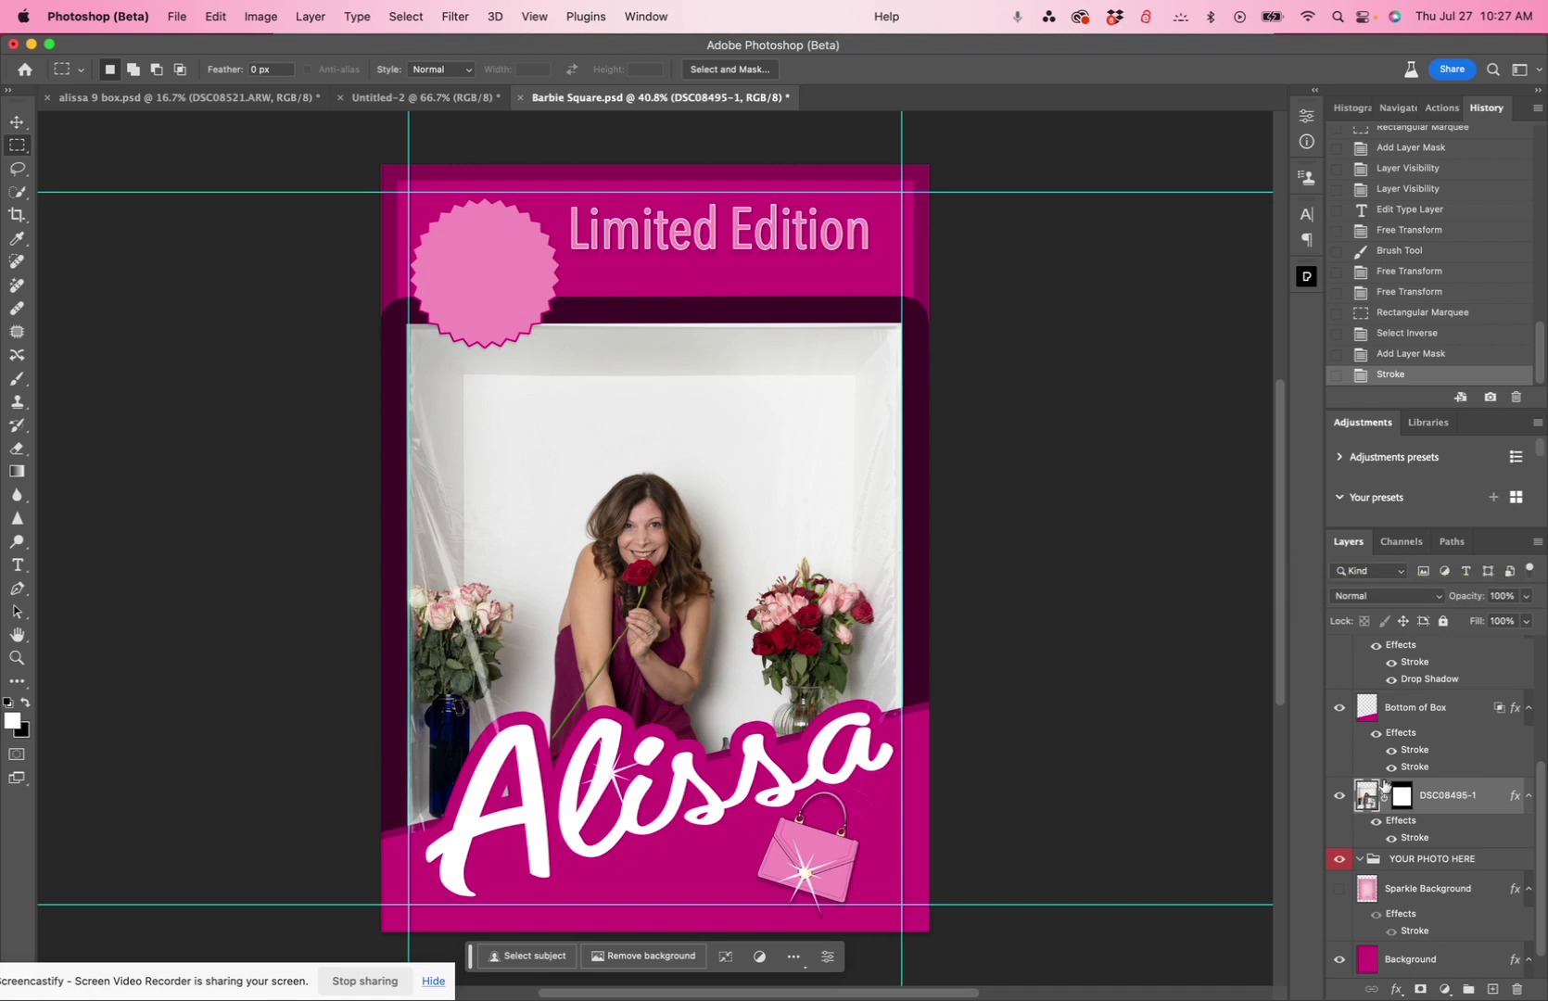
# - Hide the DSC08495-1 photo layer and show the Sparkle Background layer
pyautogui.click(1339, 797)
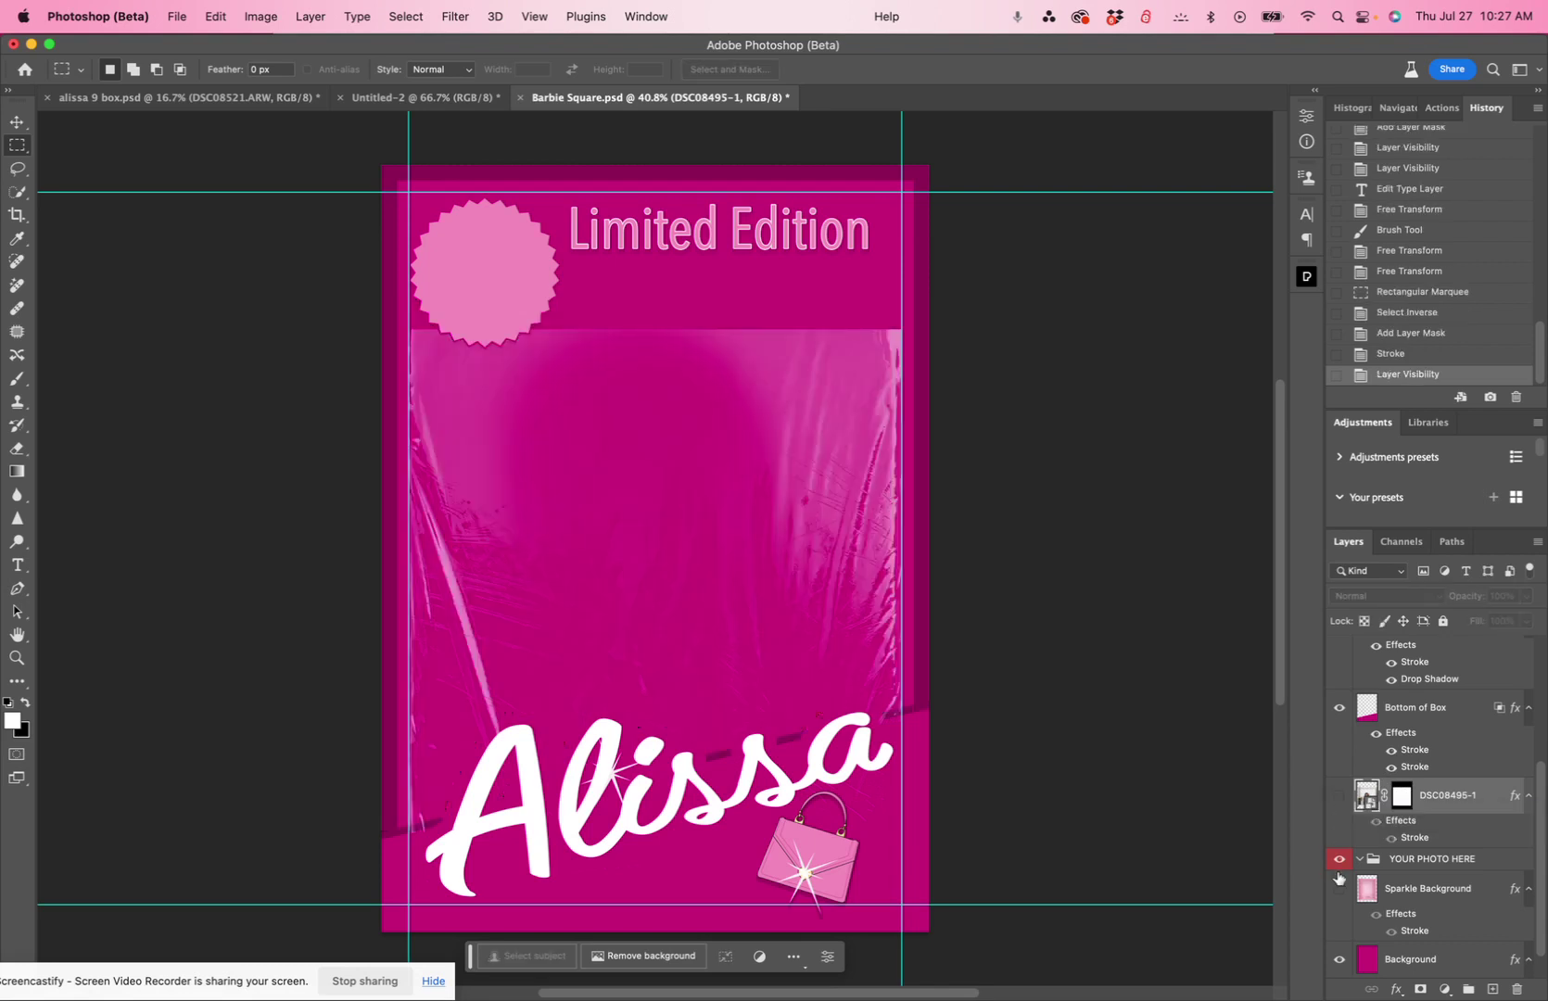
pyautogui.click(1339, 889)
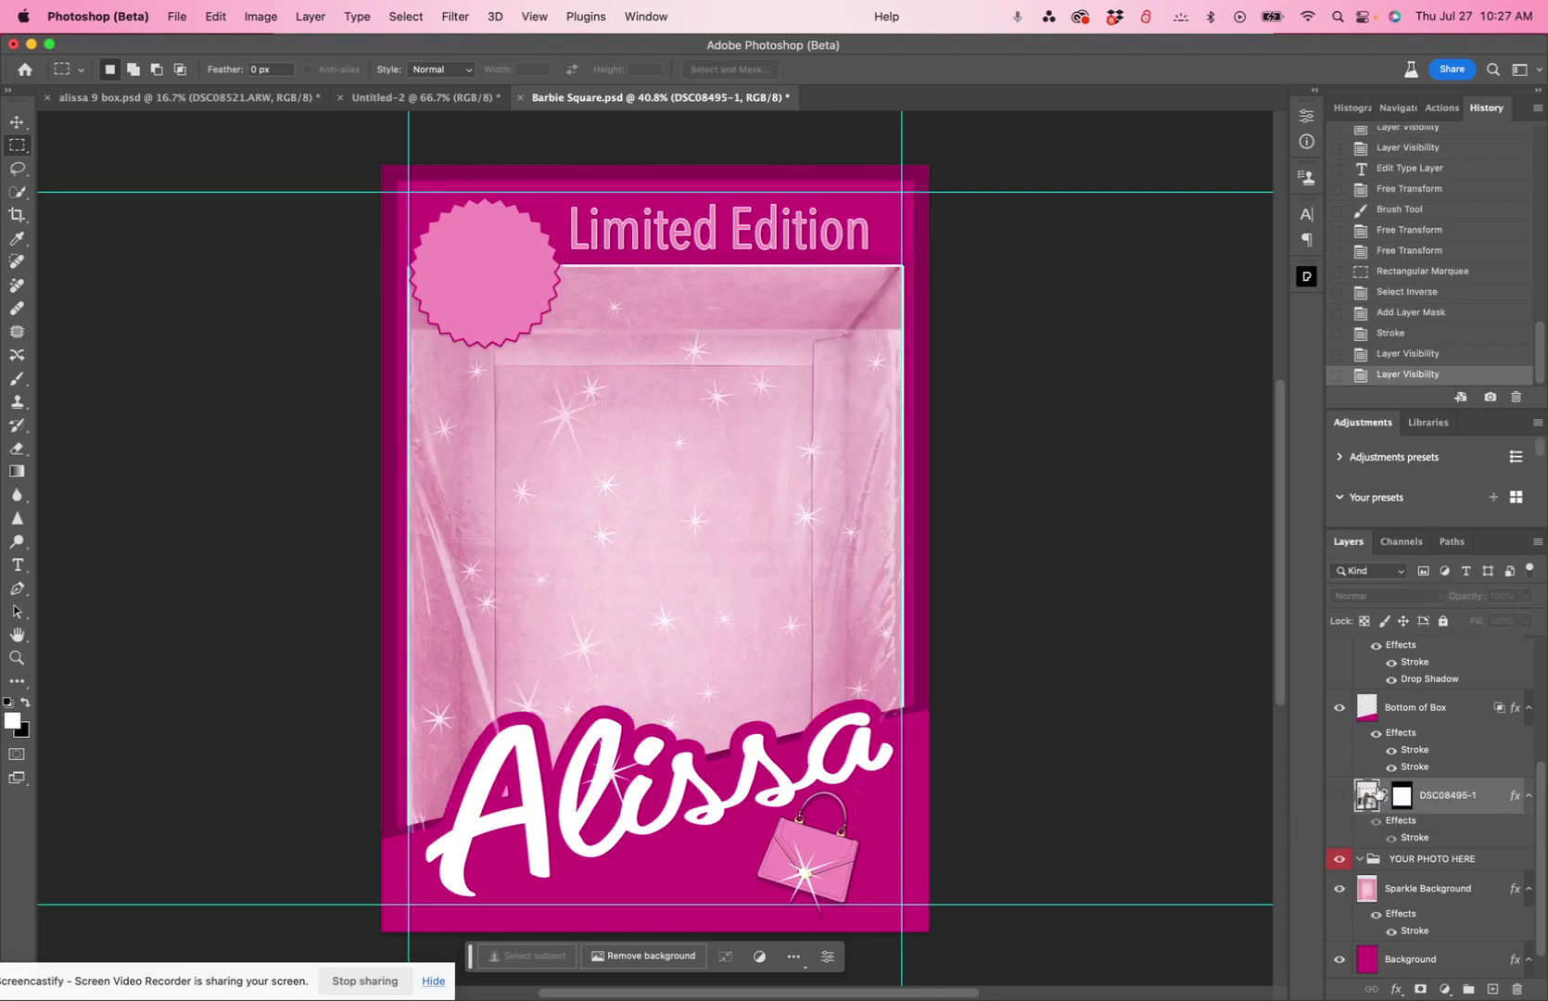